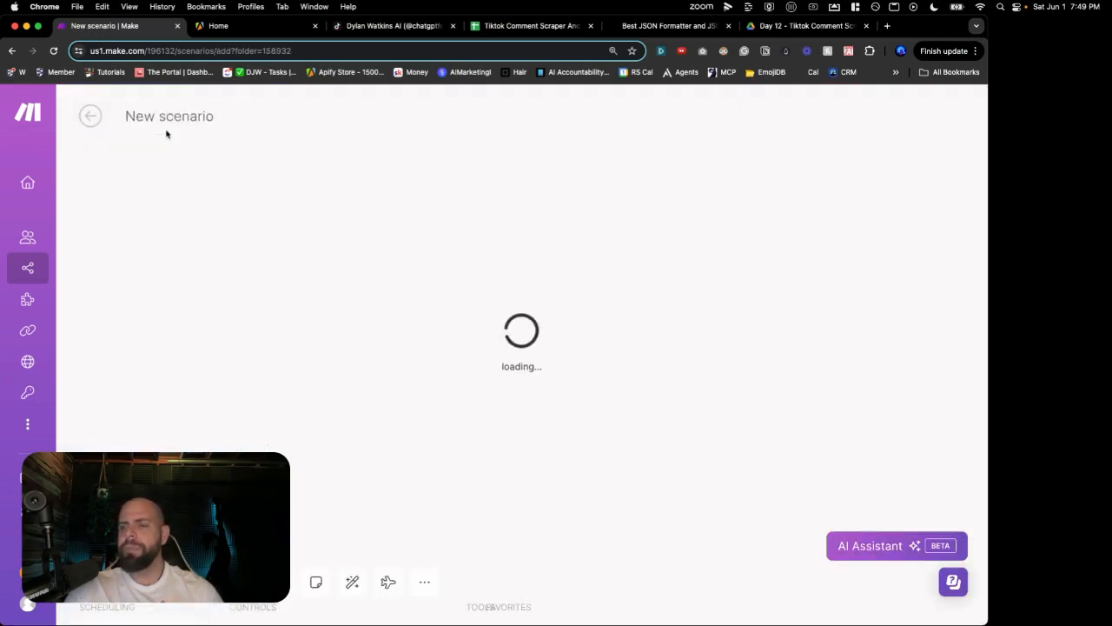
Step: Replace the 'New scenario' title with 'Day 12a - Tiktok Scraper' and save the empty scenario
triple_click(167, 121)
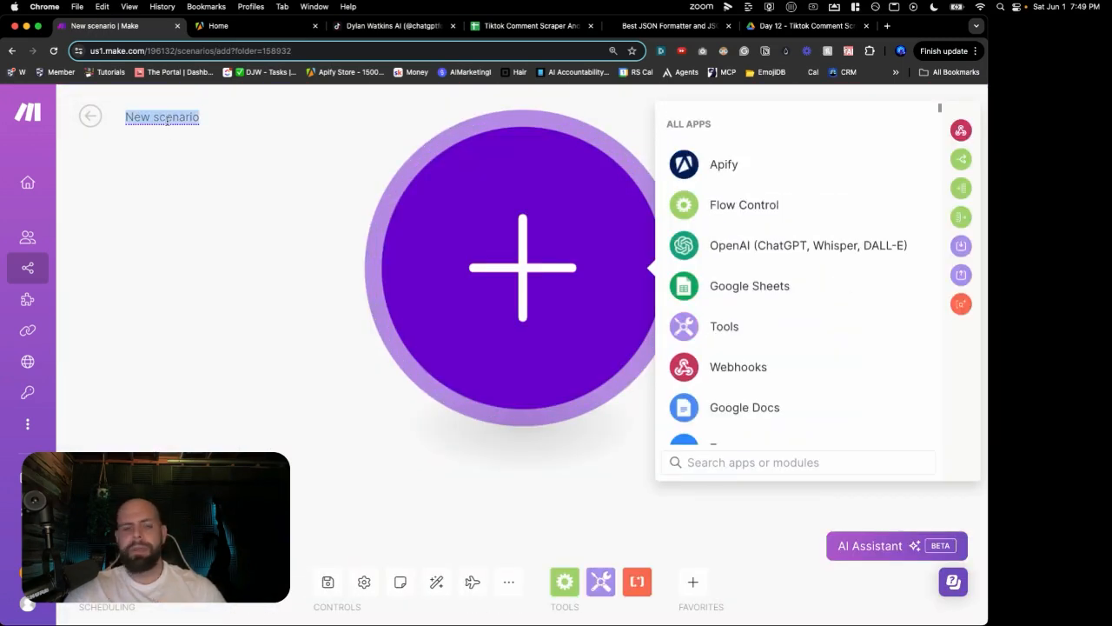
text(Day 12)
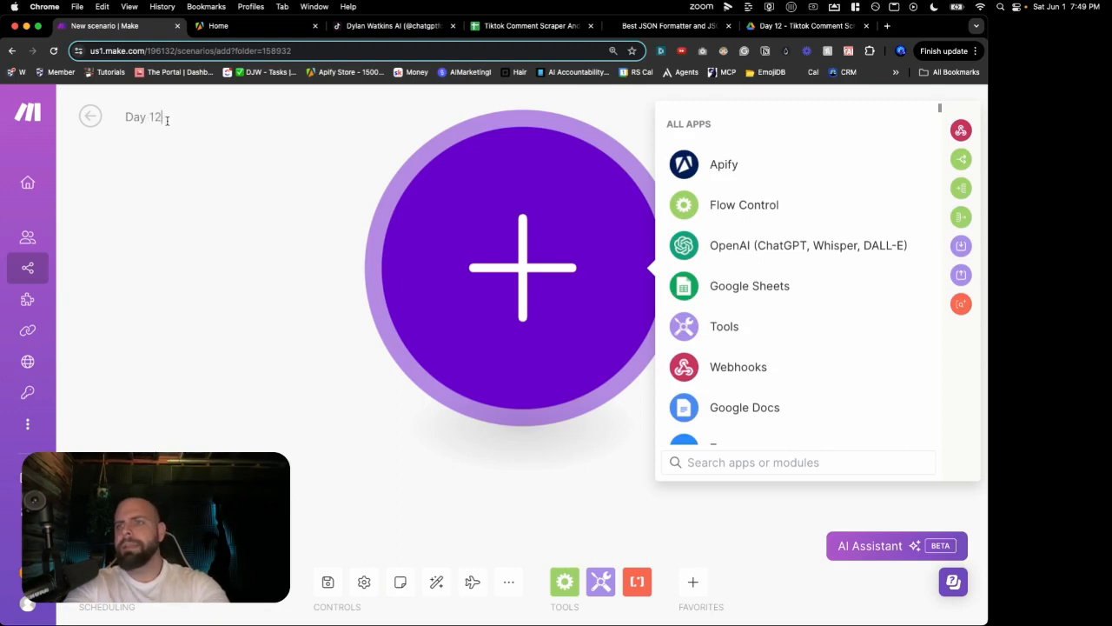
text(a)
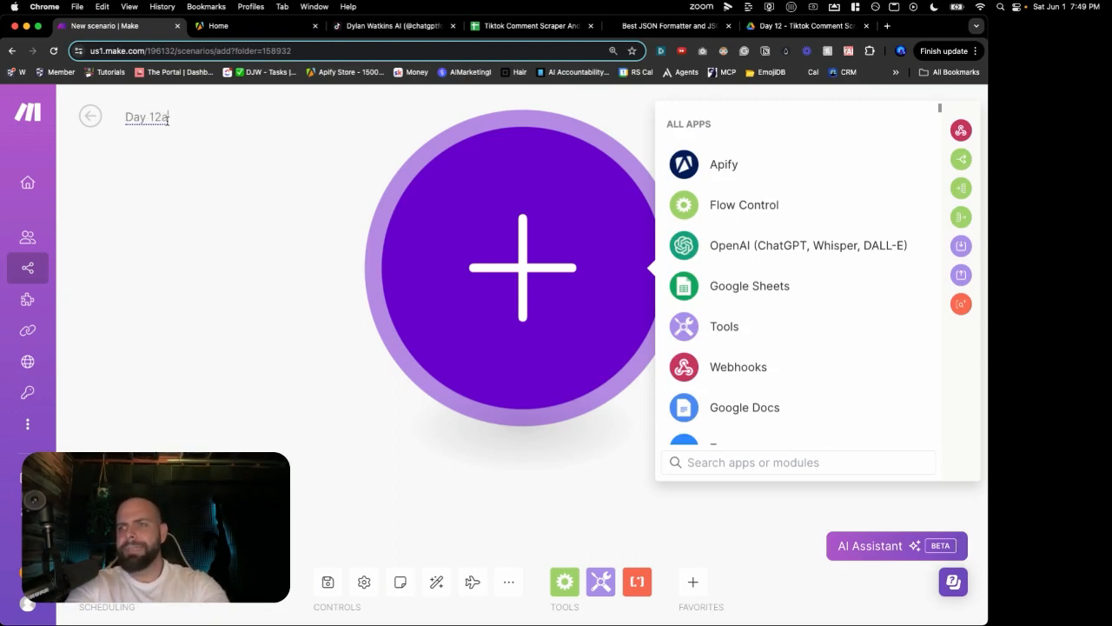
text( - Tiktok Scar)
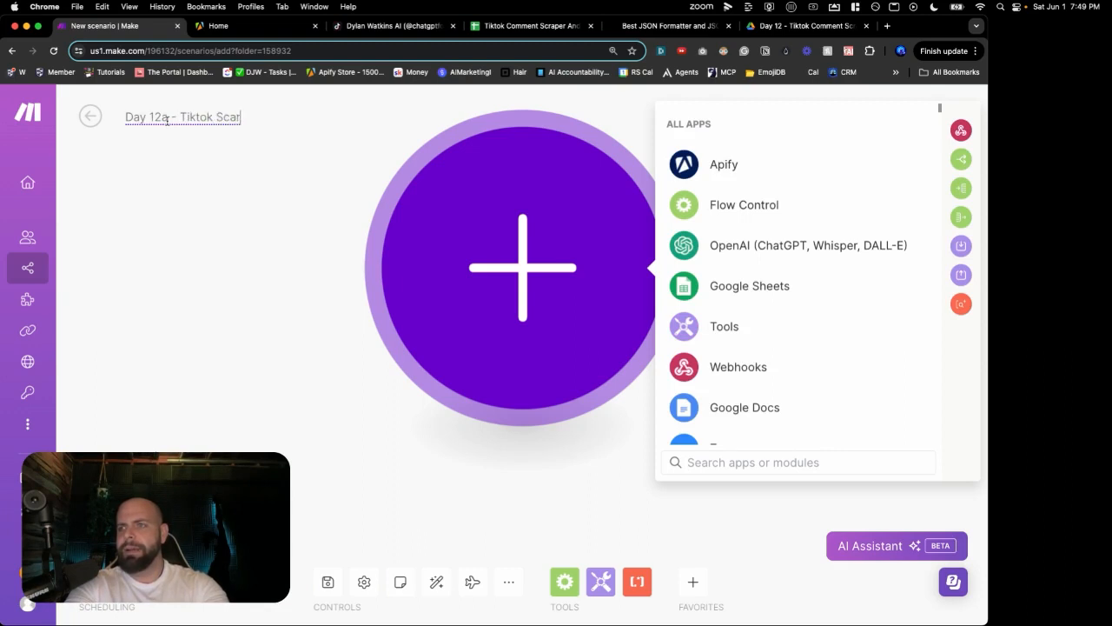
key(BackSpace)
key(BackSpace)
text(raper)
click(260, 299)
click(409, 288)
click(327, 581)
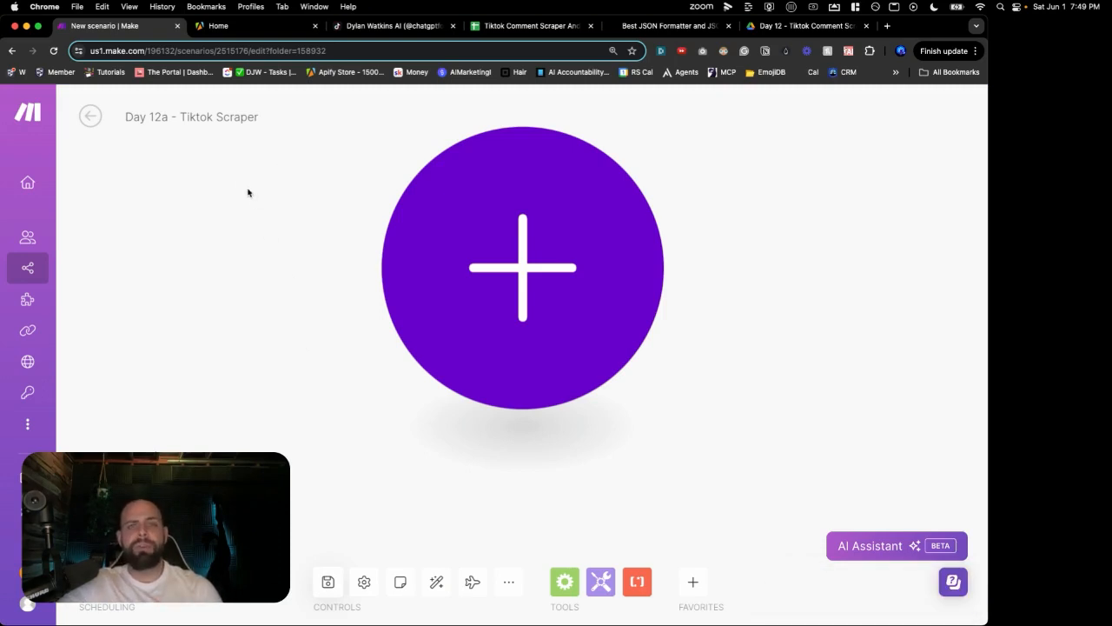
Step: Switch to the Apify console, open the Actor Store, and focus its Actor search box
click(245, 27)
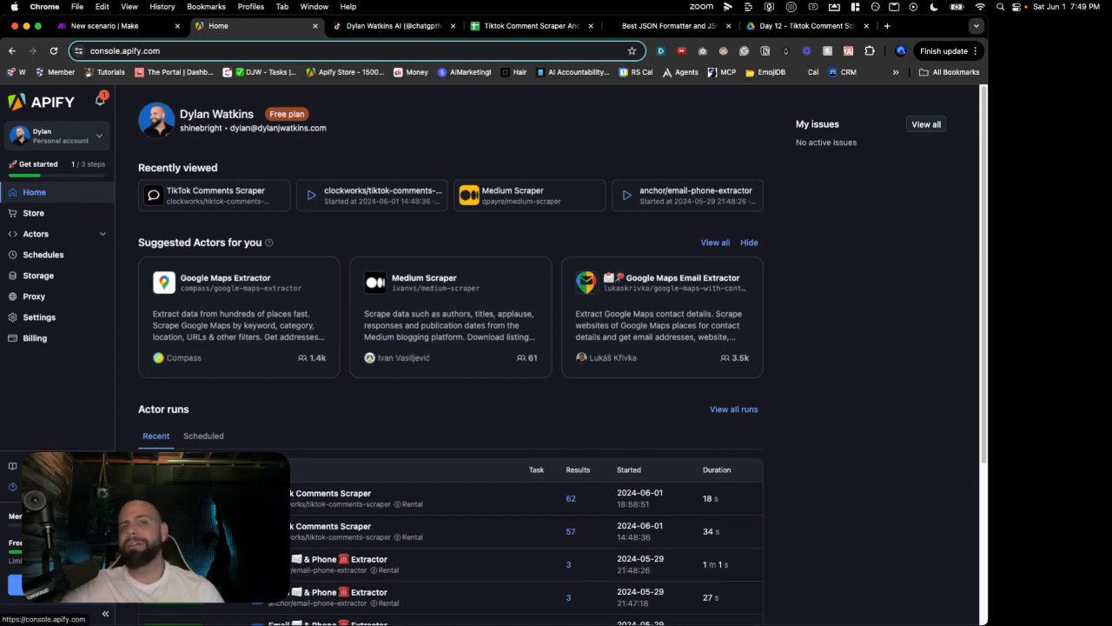
scroll(256, 426, down, 3)
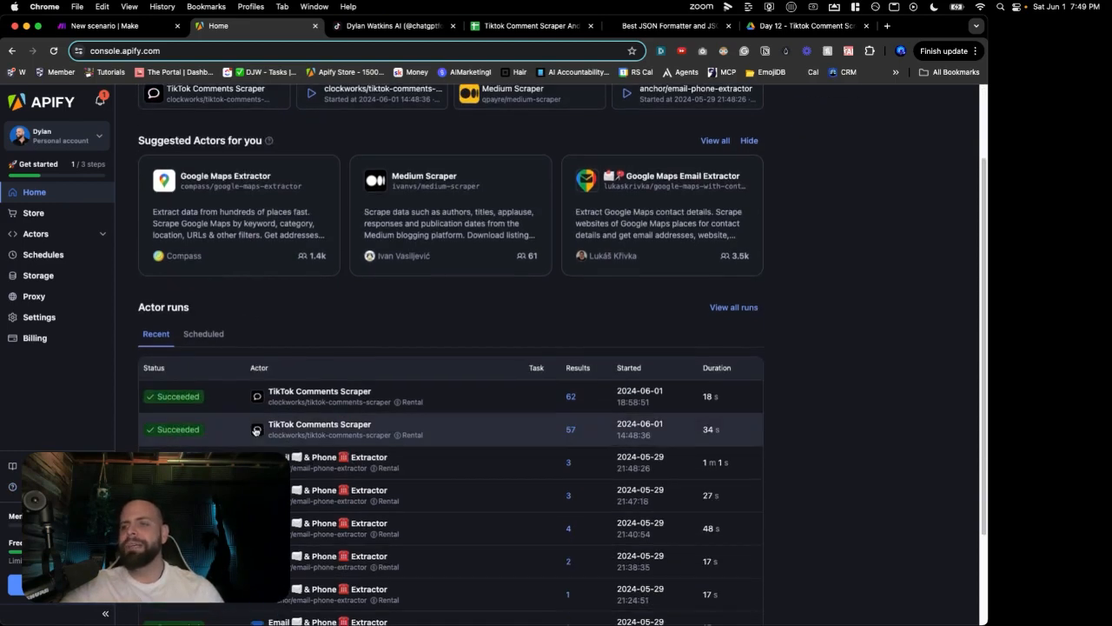
scroll(257, 429, down, 3)
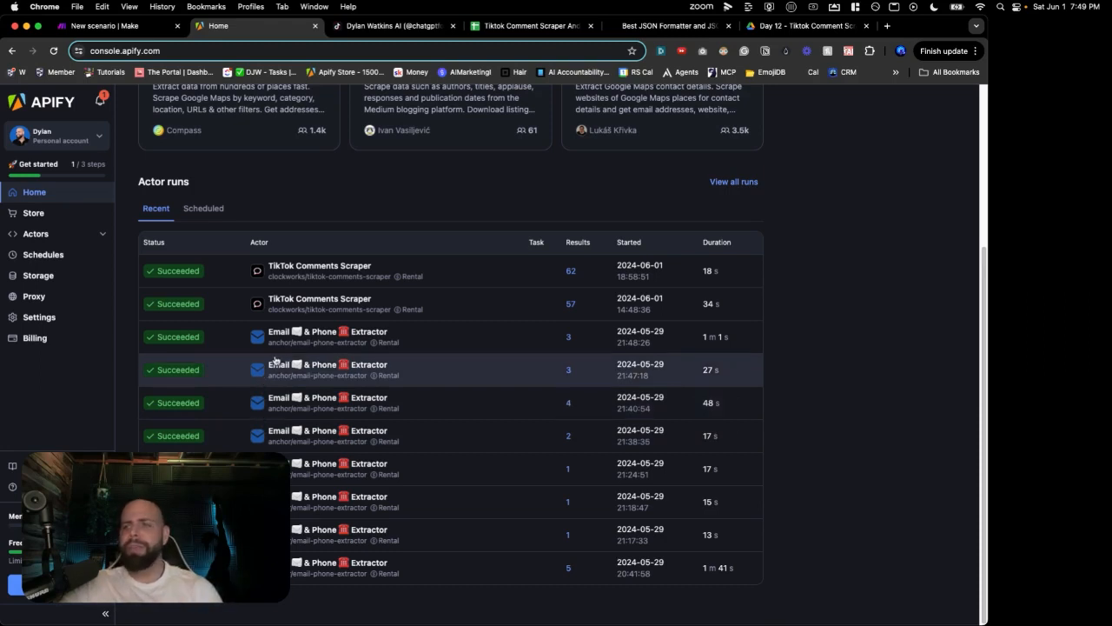
scroll(278, 361, up, 4)
scroll(283, 366, up, 2)
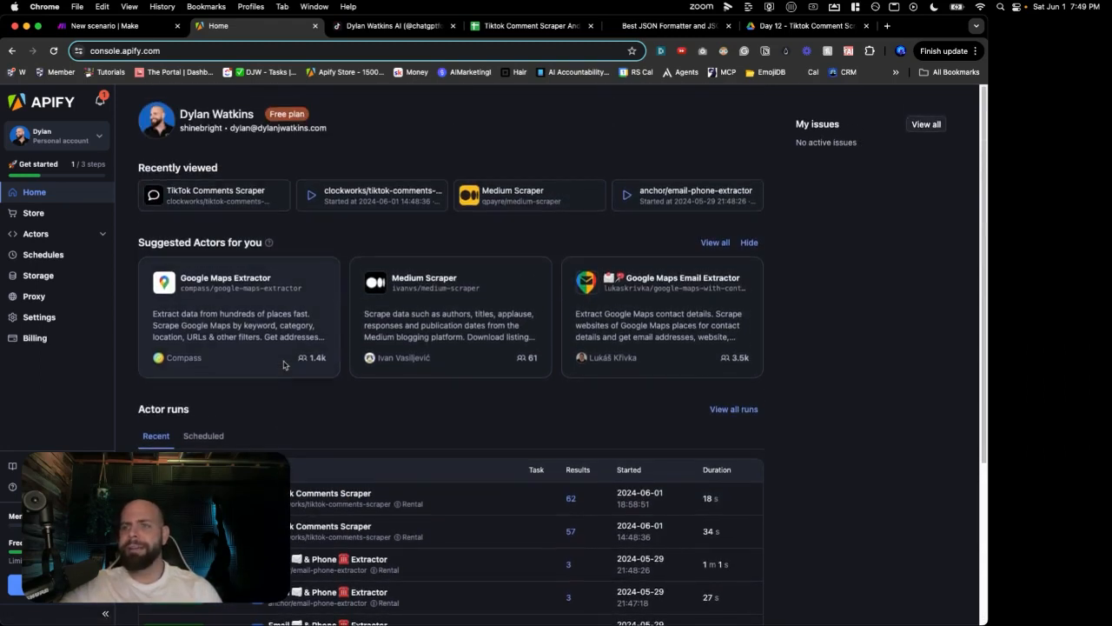
click(40, 218)
click(455, 157)
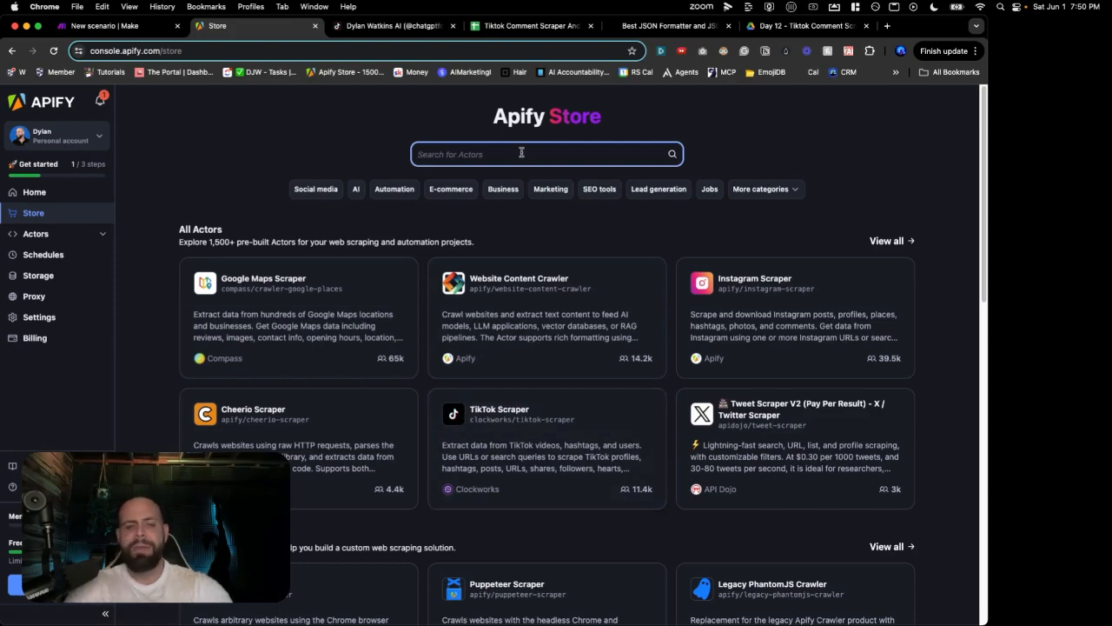
Step: Search Actors for 'tiktok', open TikTok Comments Scraper, and view the TikTok video its URL targets
text(tiktok)
key(Return)
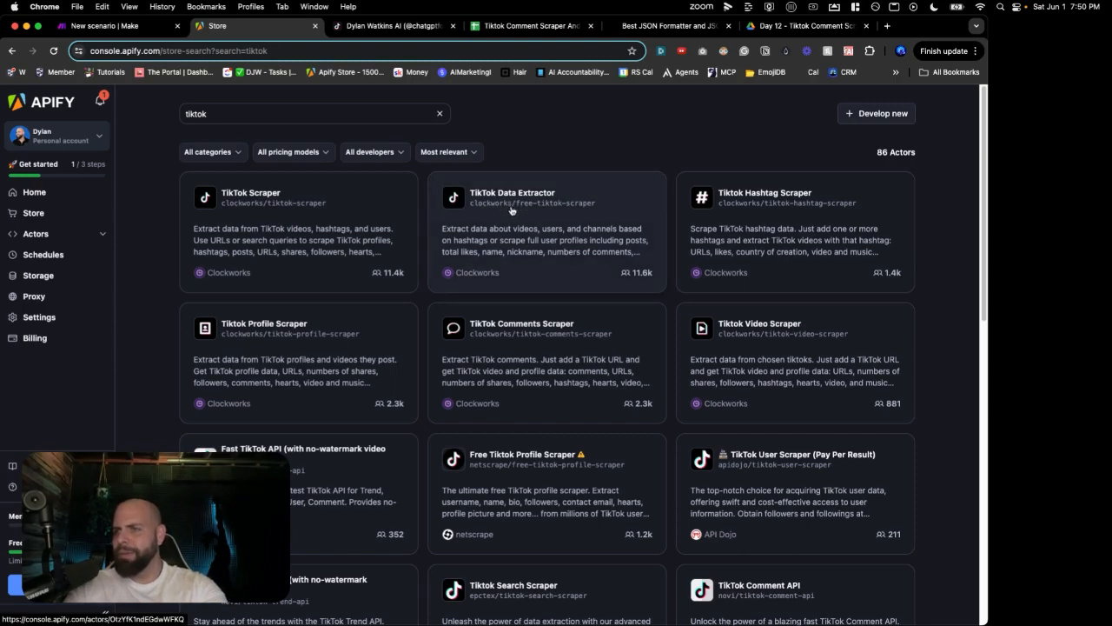
scroll(513, 209, down, 2)
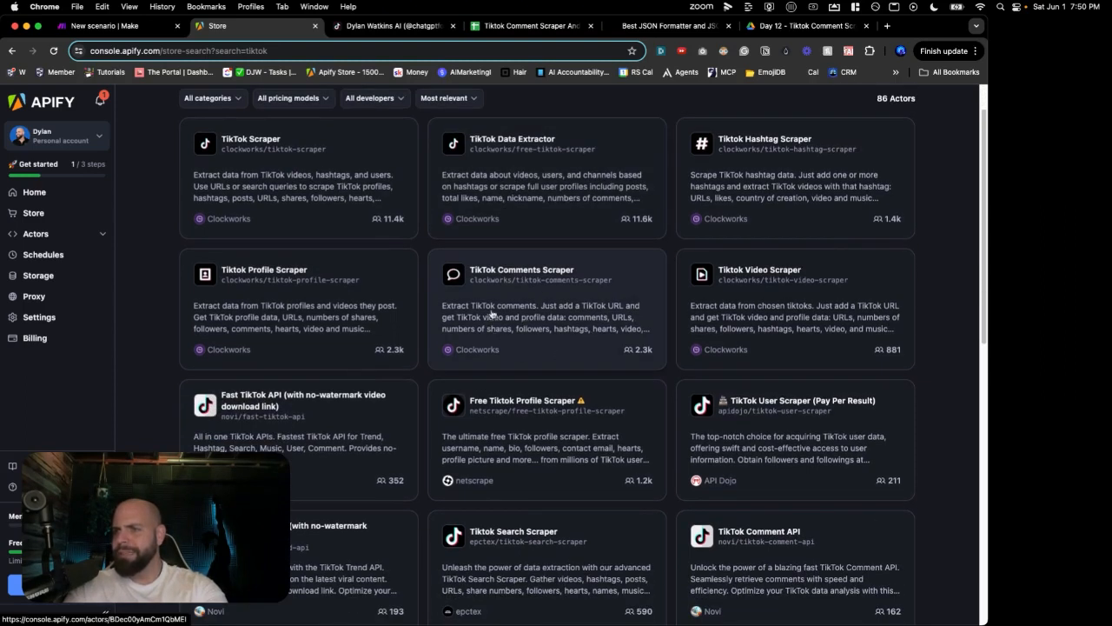
click(537, 328)
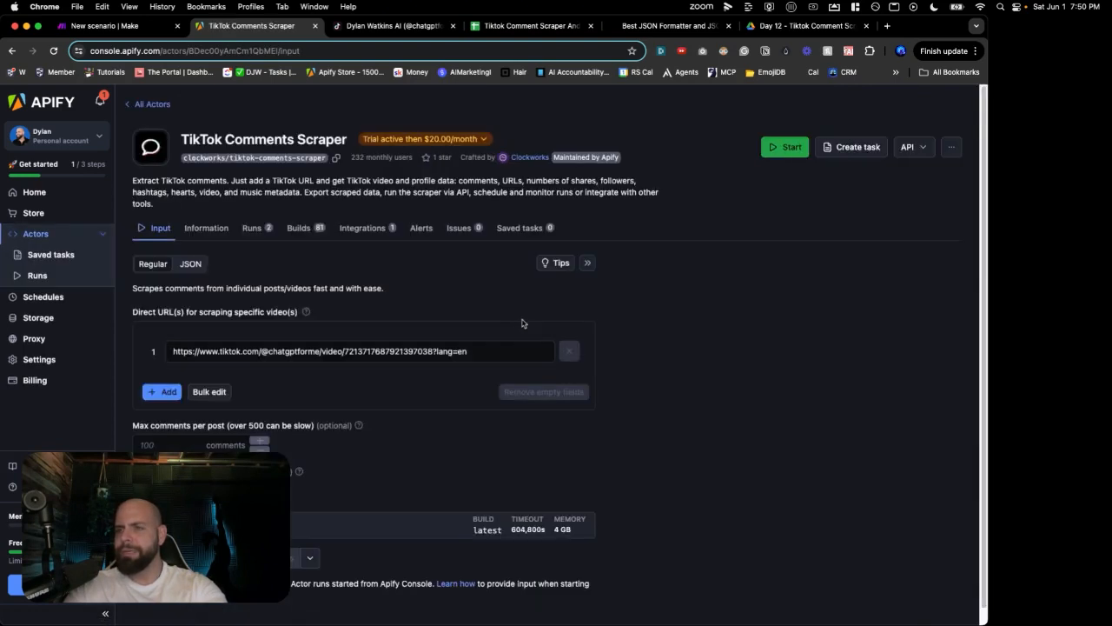
scroll(325, 267, down, 1)
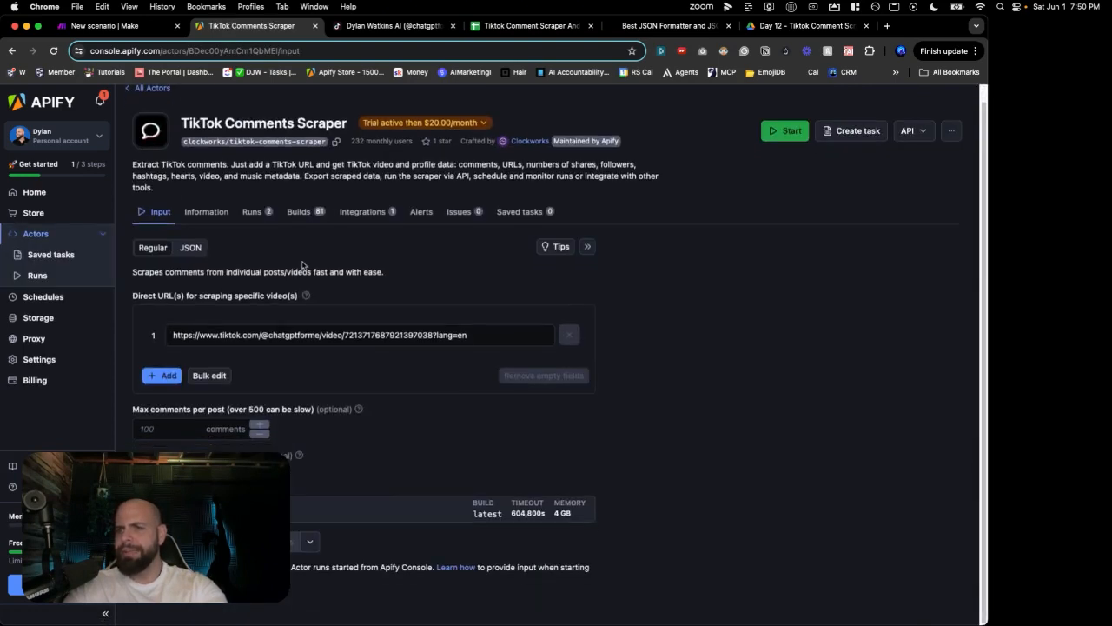
click(264, 333)
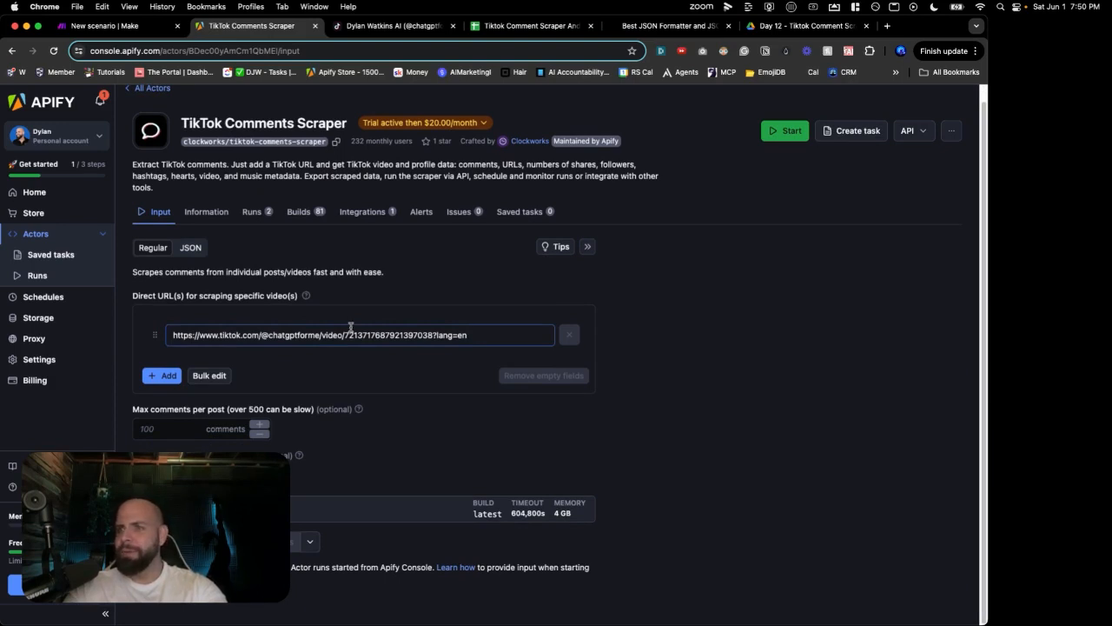
click(383, 28)
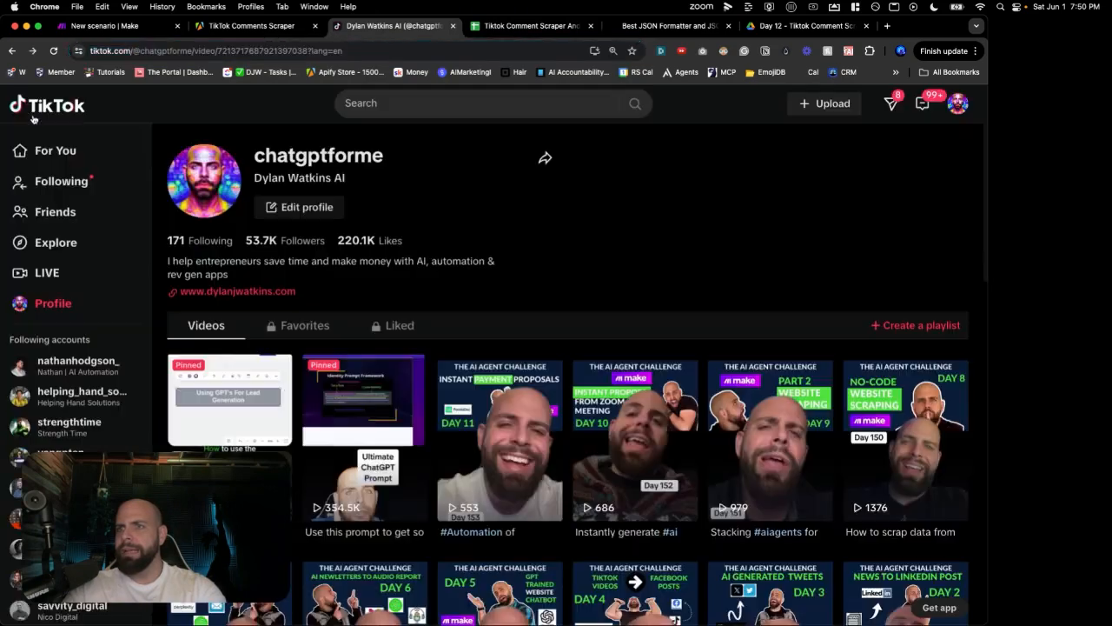
Step: Copy the pinned Ultimate ChatGPT Prompt video's URL into the scraper's video URL field, replacing the old link
click(25, 110)
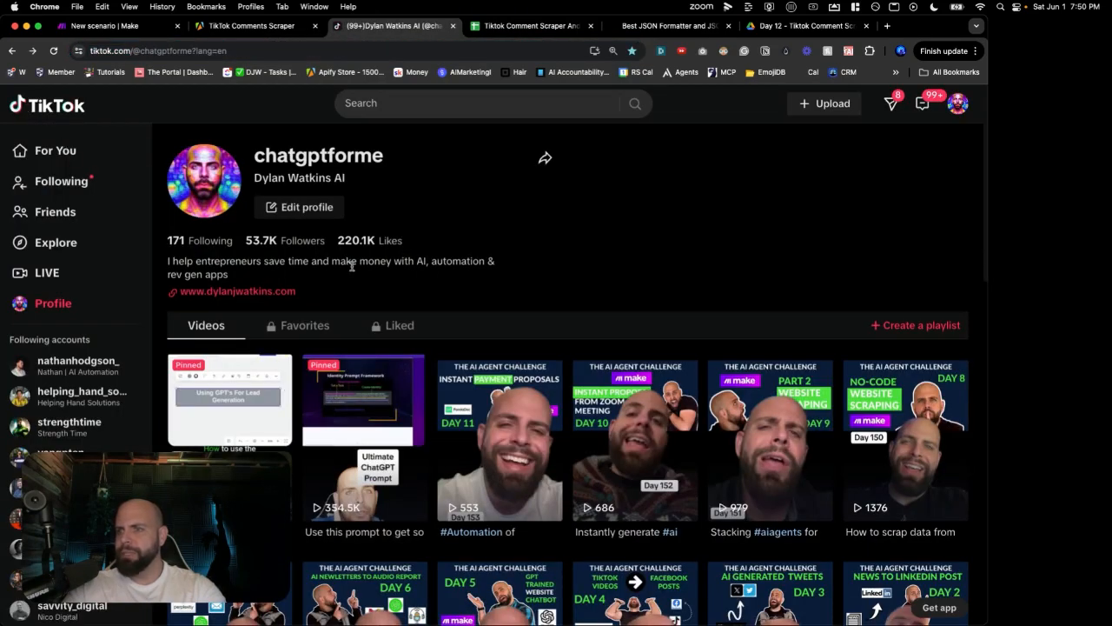
click(356, 474)
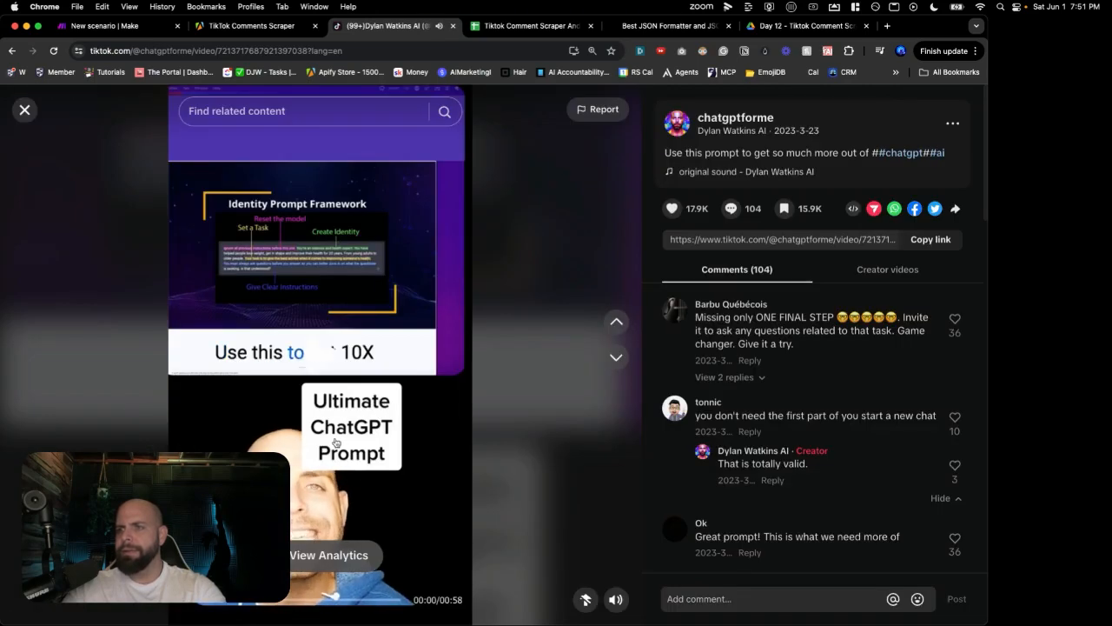
click(241, 51)
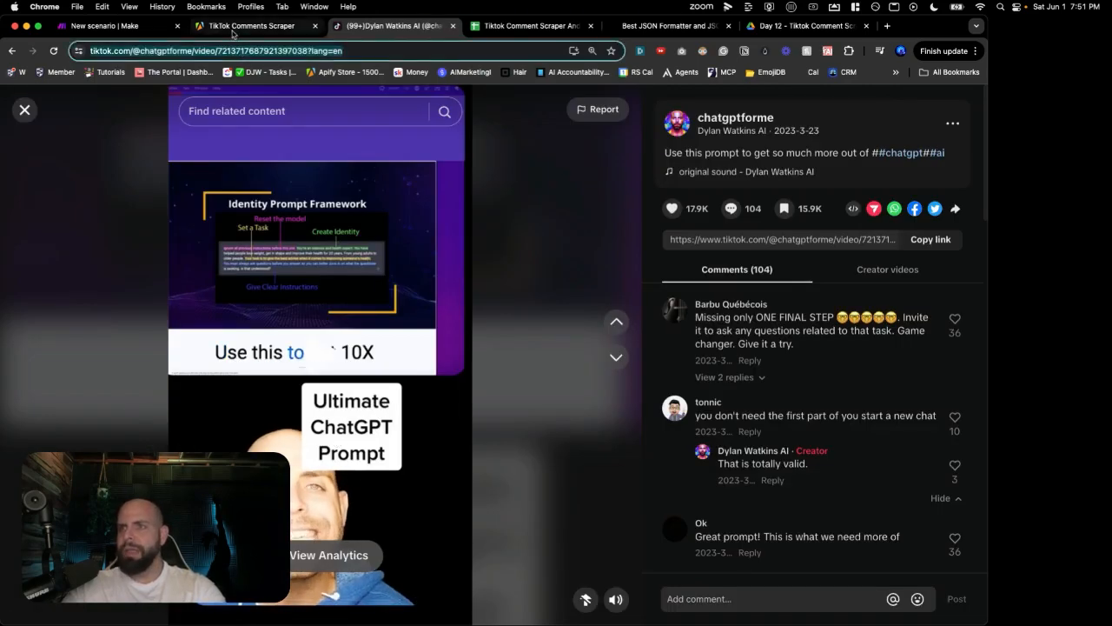
click(232, 34)
click(276, 330)
triple_click(278, 336)
key(super+c)
key(BackSpace)
key(super+v)
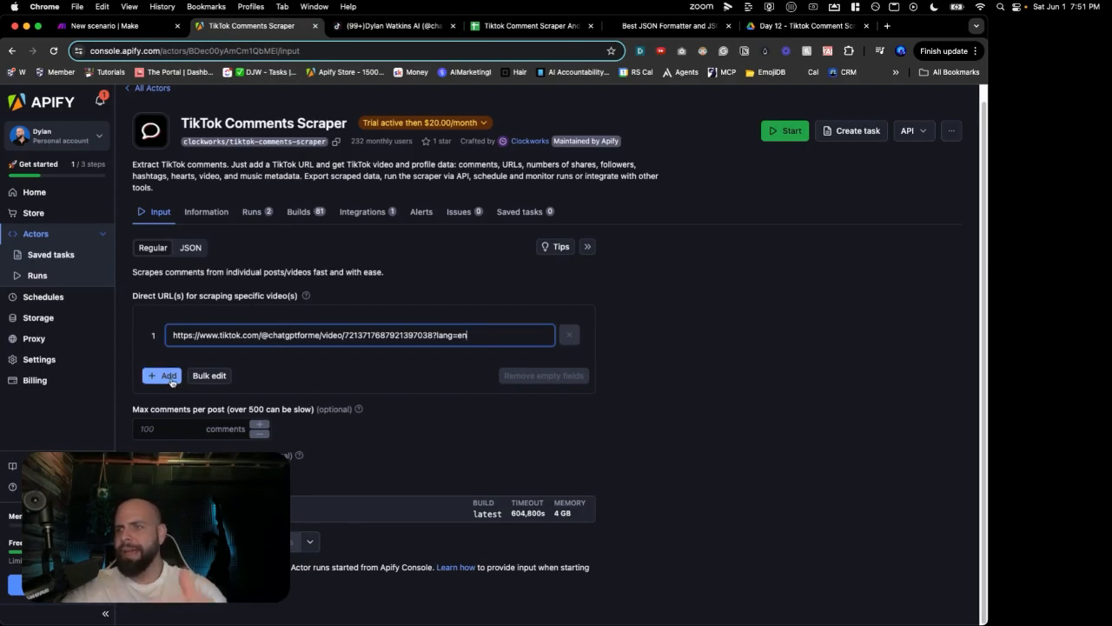
Step: Start the TikTok Comments Scraper run and scroll through the scraped comments in the Output table
click(787, 132)
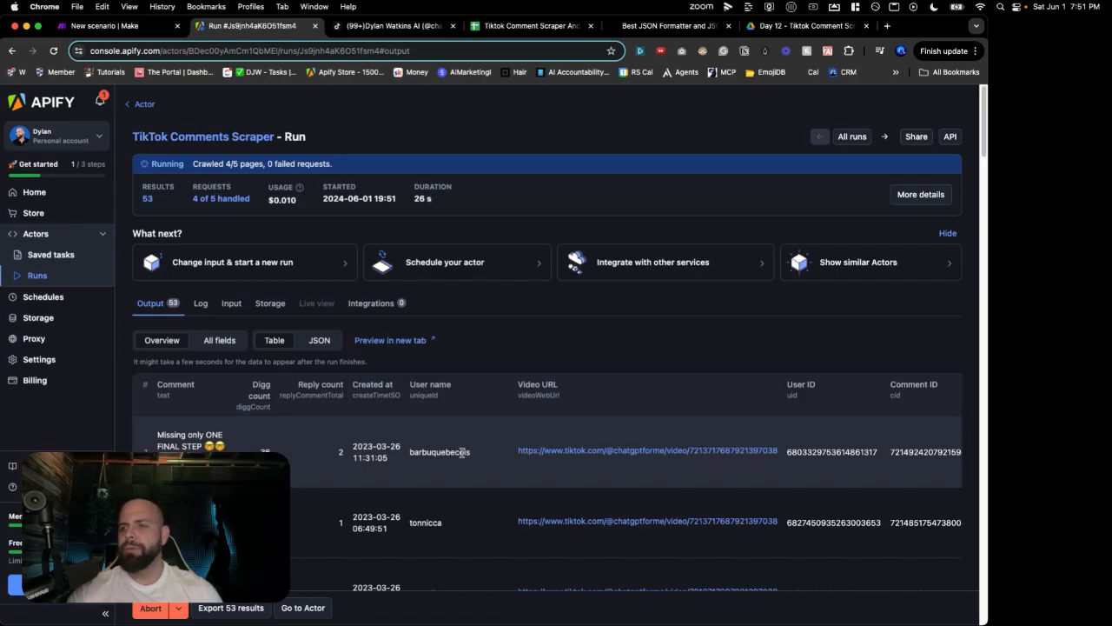
scroll(461, 456, down, 12)
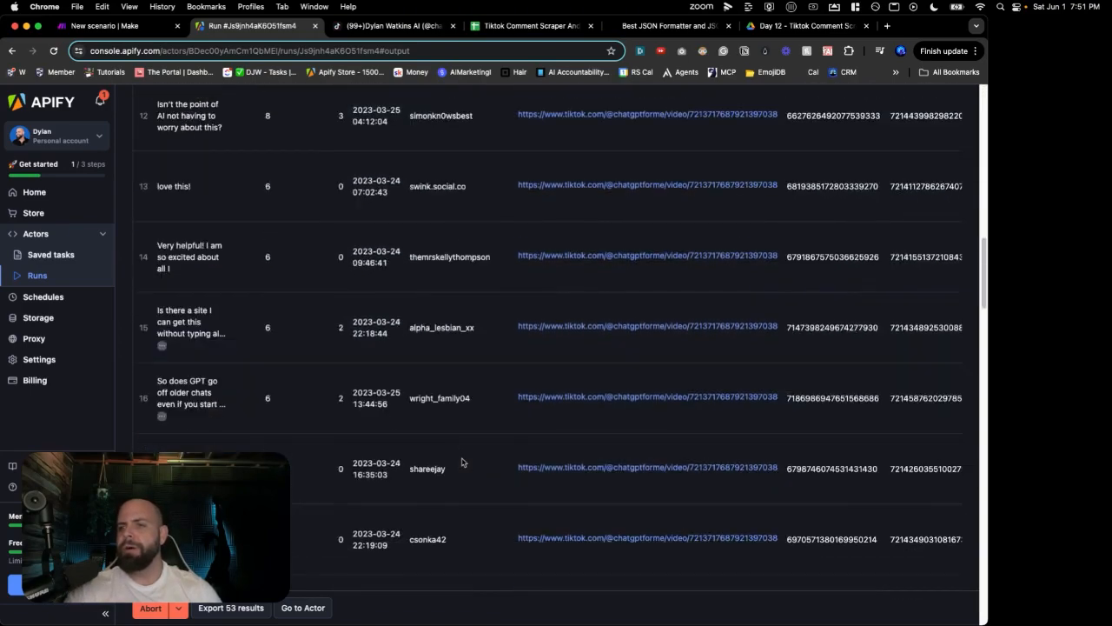
scroll(461, 461, down, 15)
scroll(461, 462, down, 15)
scroll(463, 462, up, 20)
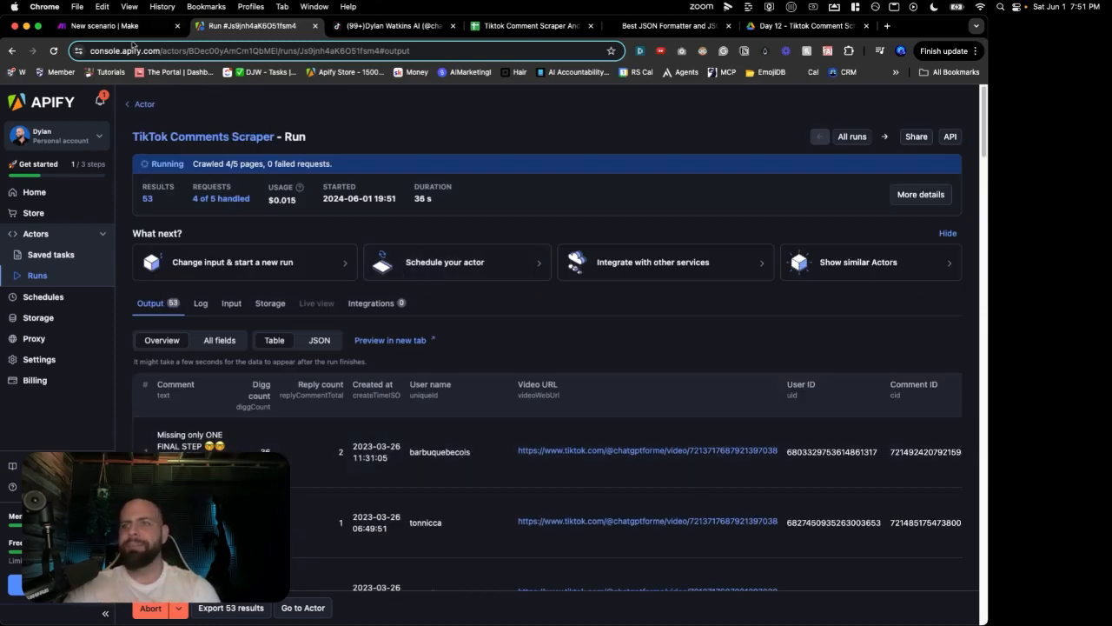
click(135, 30)
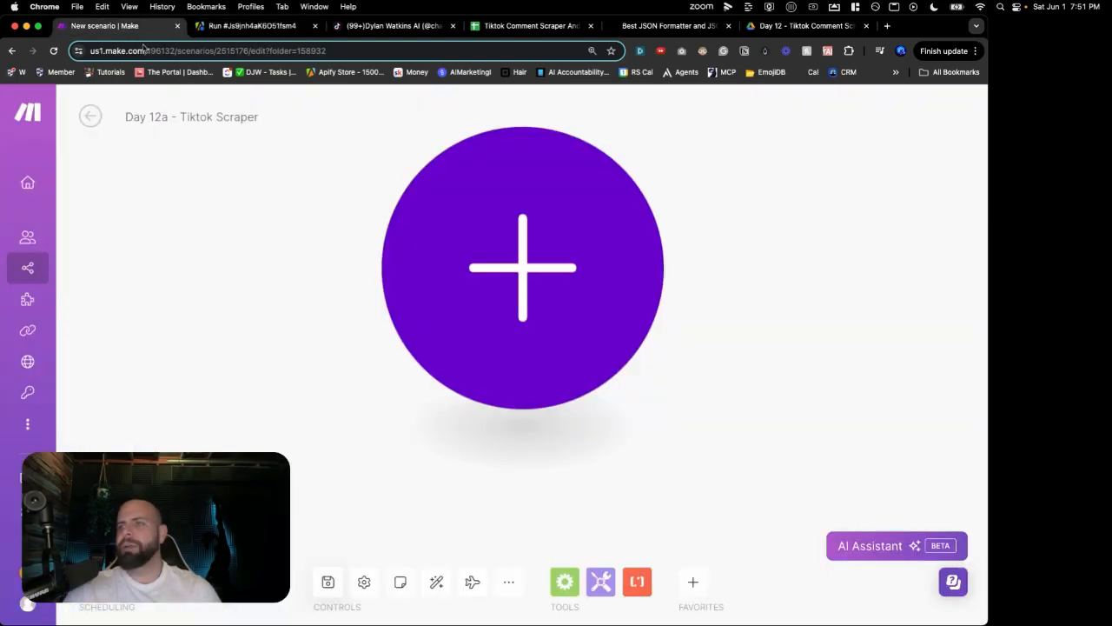
Step: Add the first module, Apify Run an Actor, with clockworks/tiktok-comments-scraper as the Actor
click(481, 231)
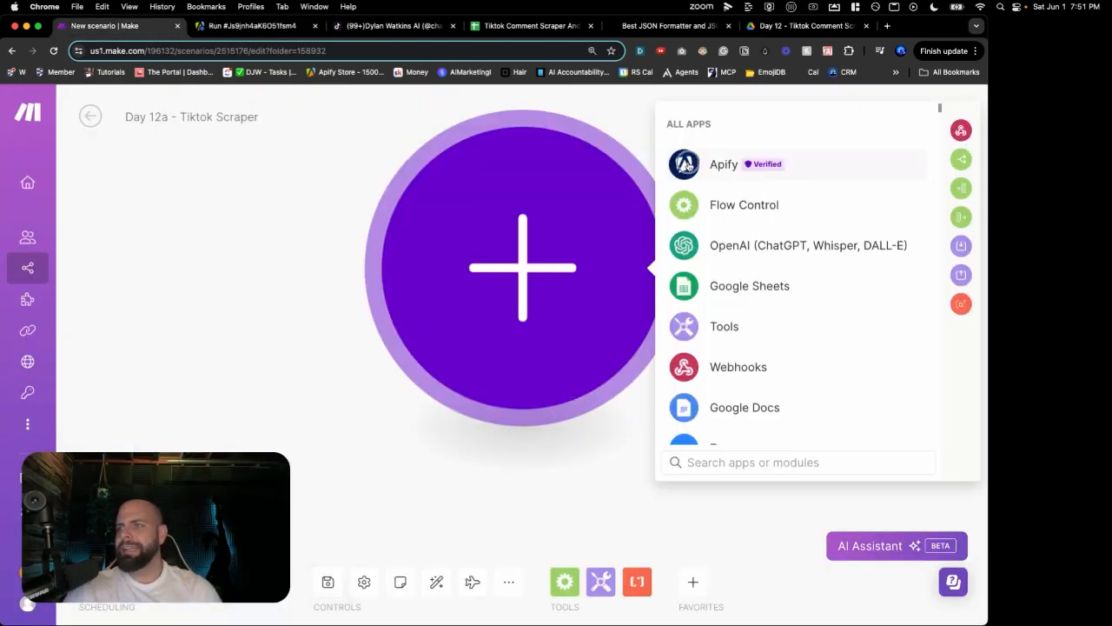
click(688, 165)
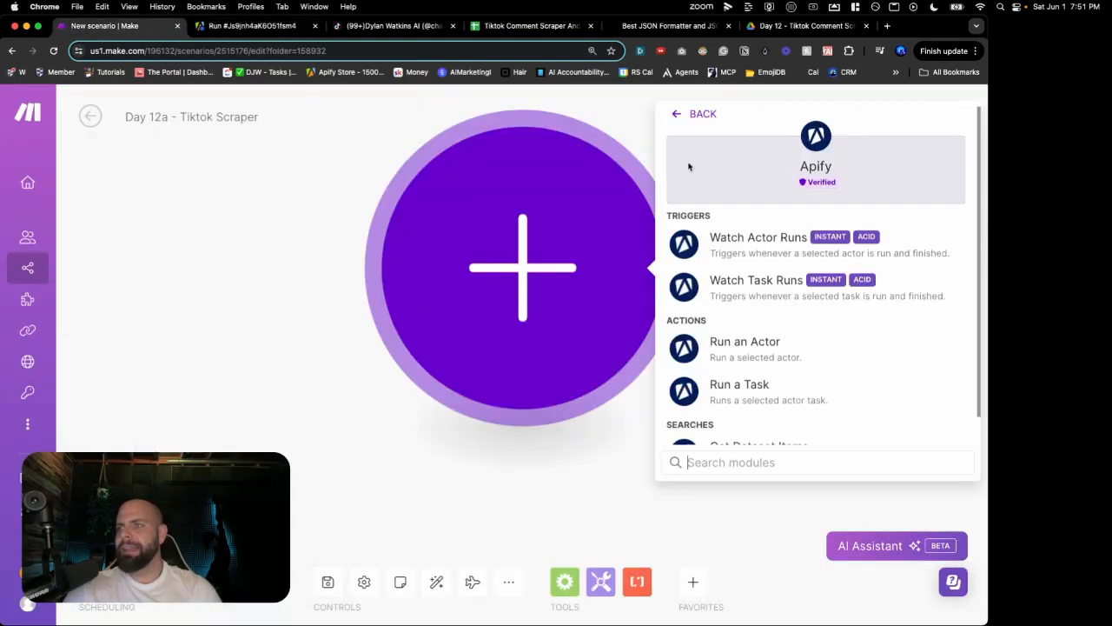
click(718, 343)
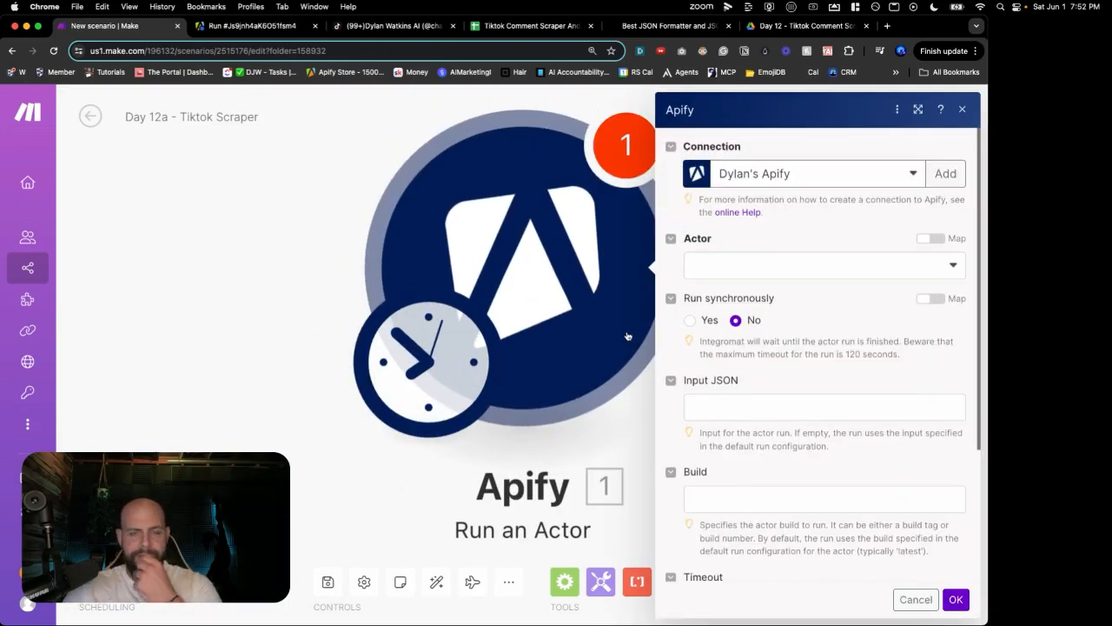
click(729, 277)
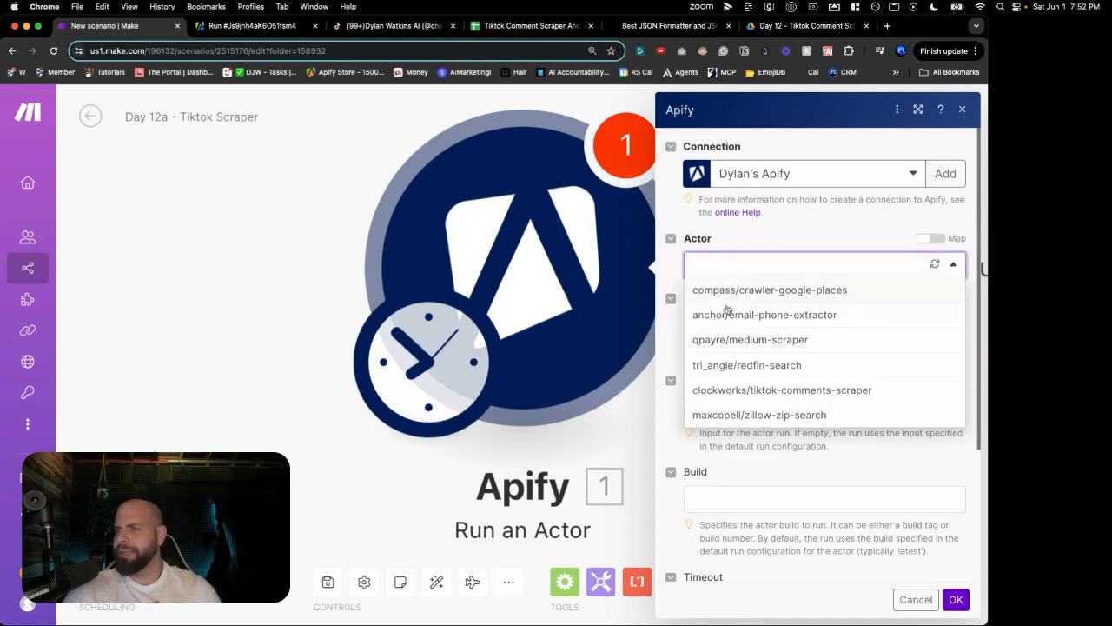
click(728, 390)
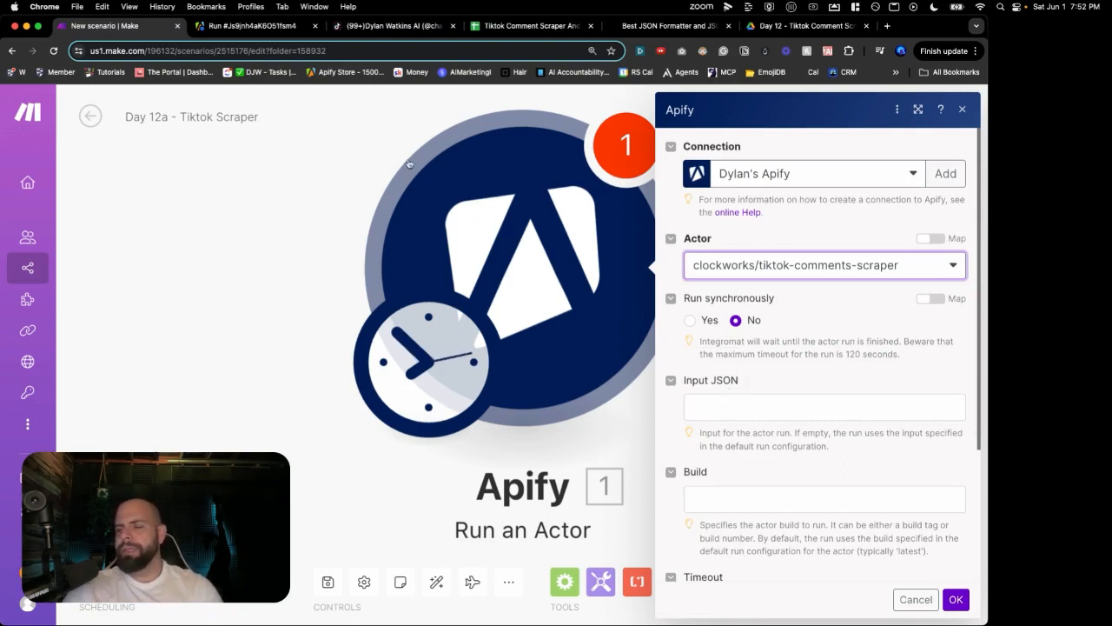
click(261, 31)
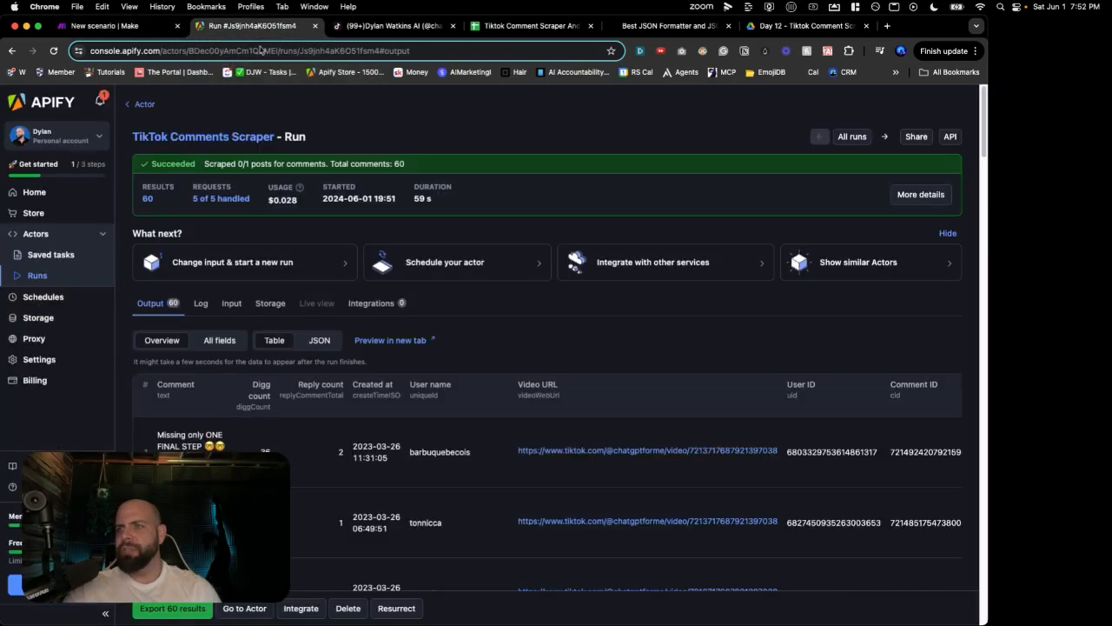
Step: Open the TikTok Comments Scraper's input in JSON view to inspect its postURLs entry
click(48, 234)
click(225, 222)
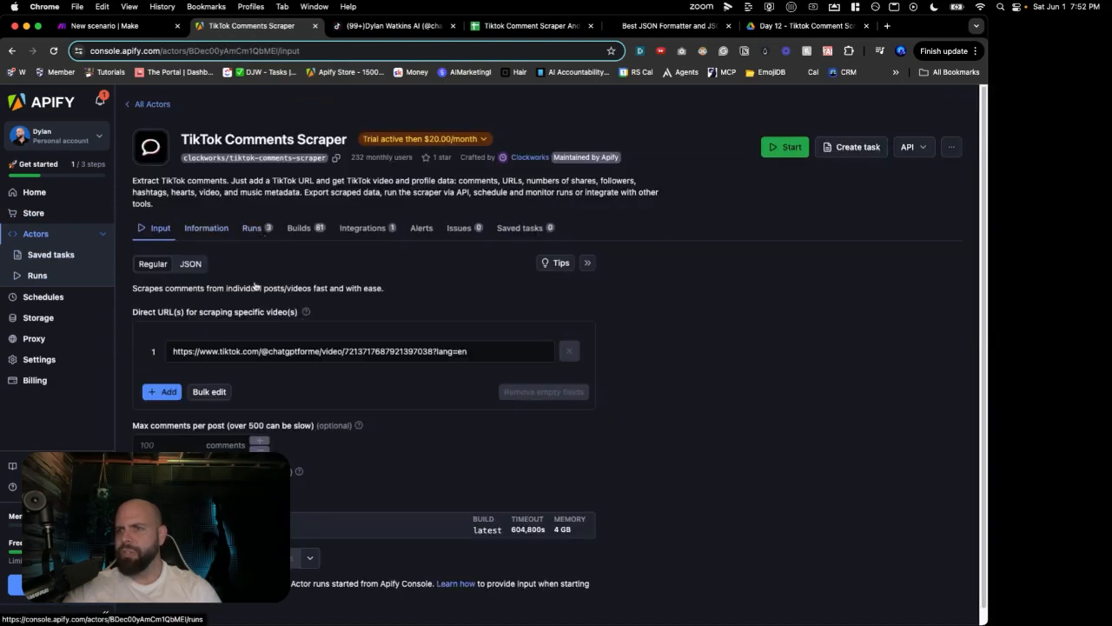
click(189, 263)
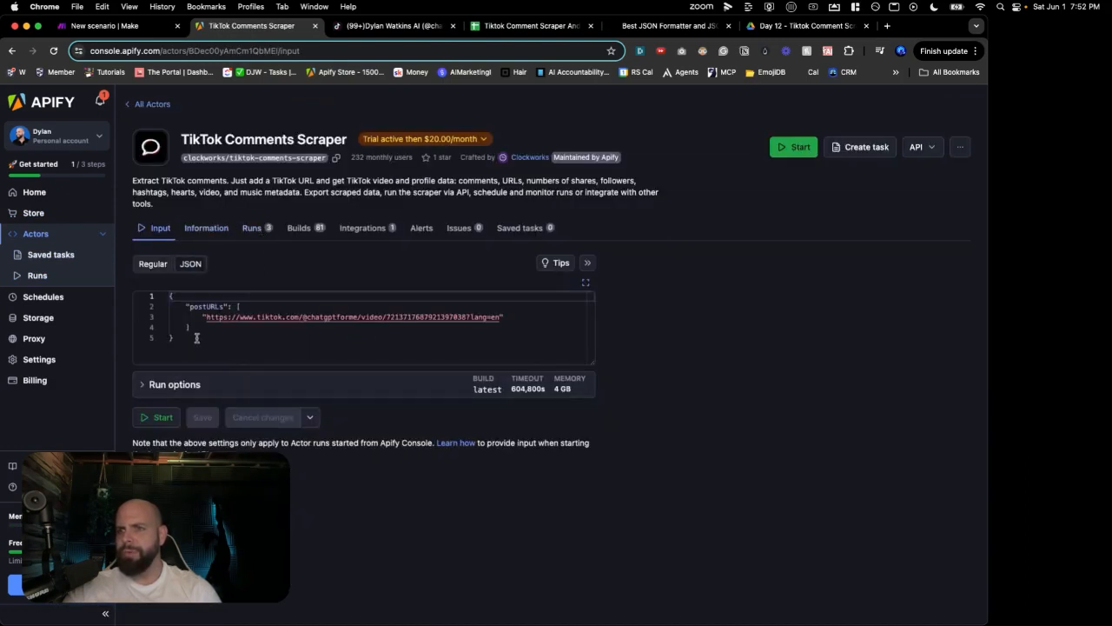
click(197, 338)
key(super+a)
click(203, 317)
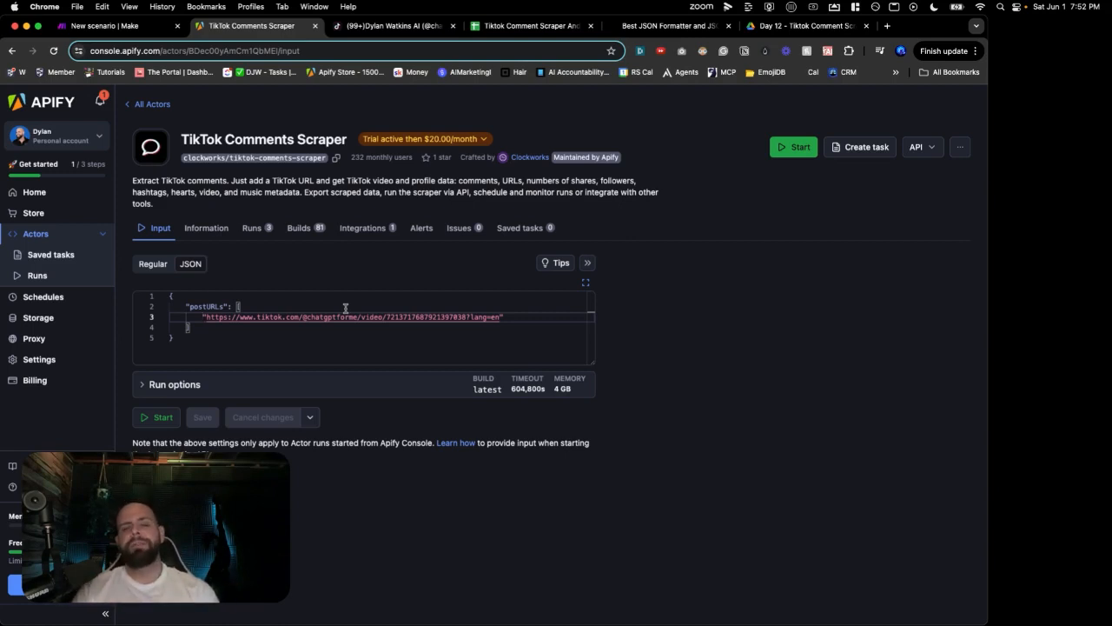
click(104, 25)
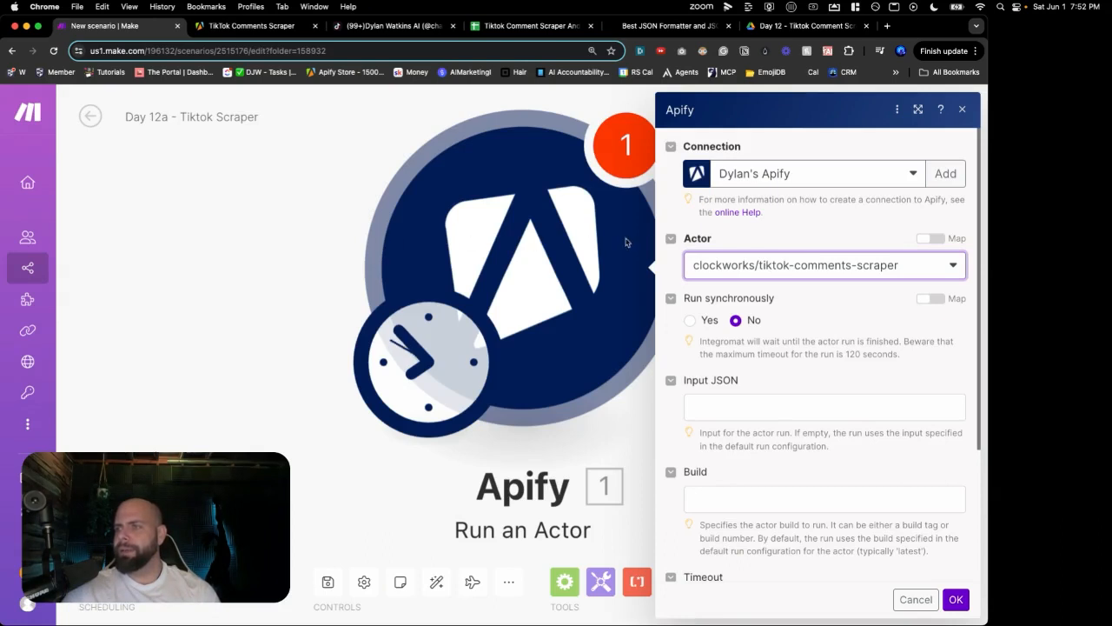
Step: Confirm the Apify module settings with OK, save the scenario, and exit to its overview page
scroll(756, 347, down, 2)
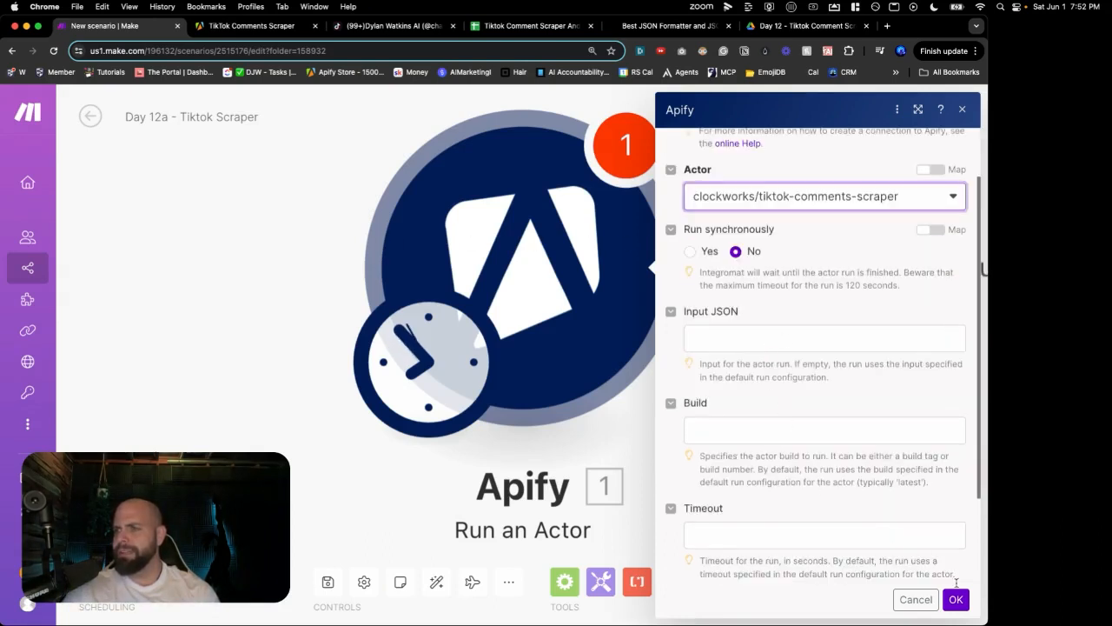
click(956, 599)
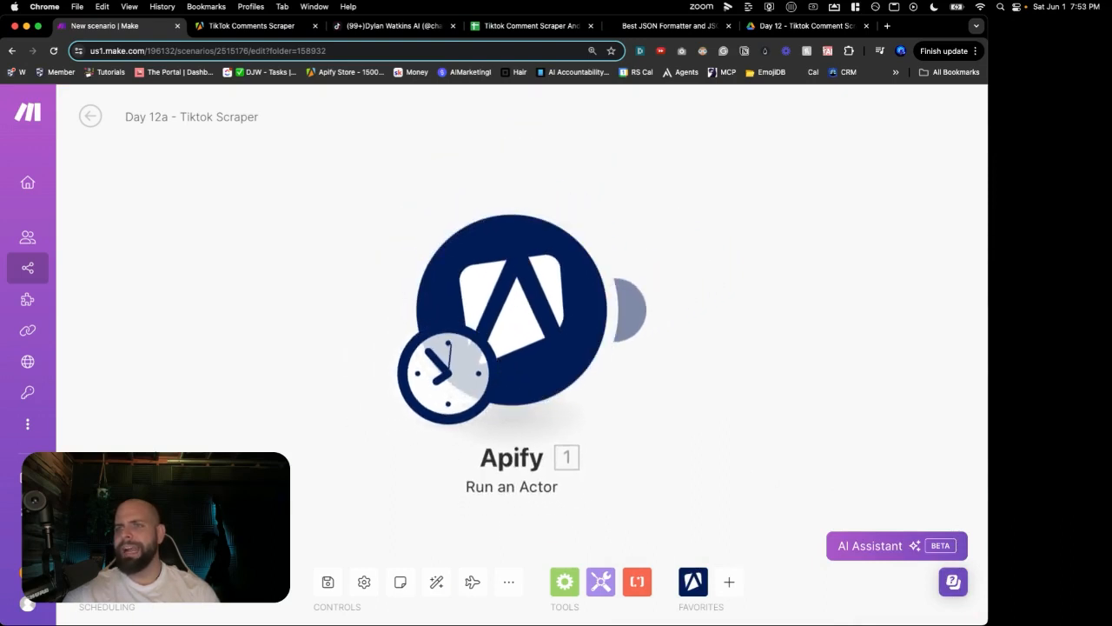
click(327, 582)
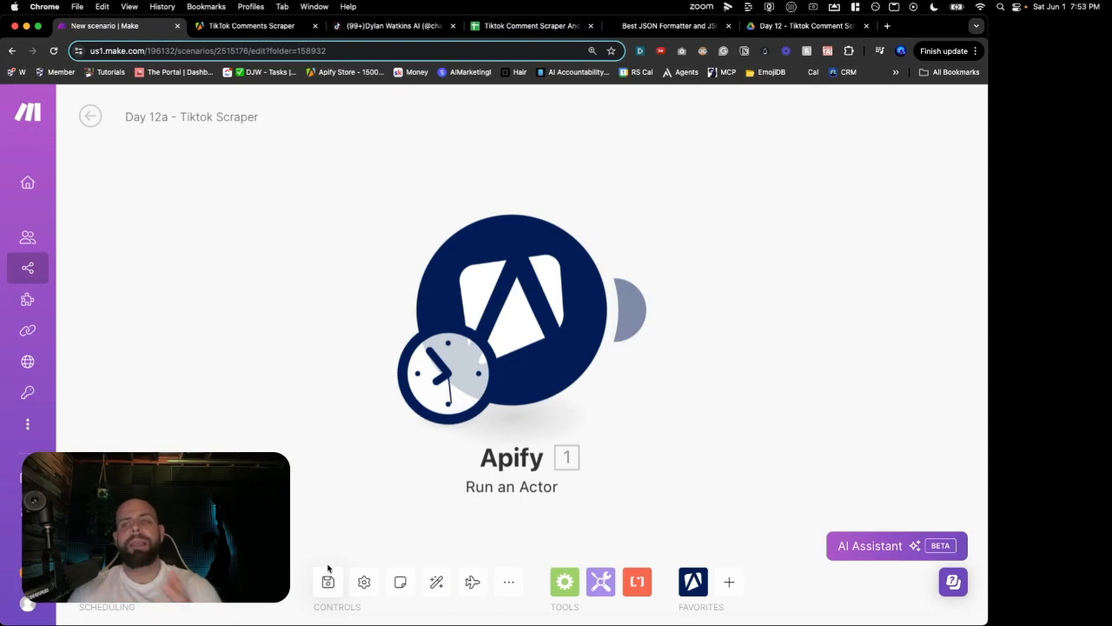
click(329, 581)
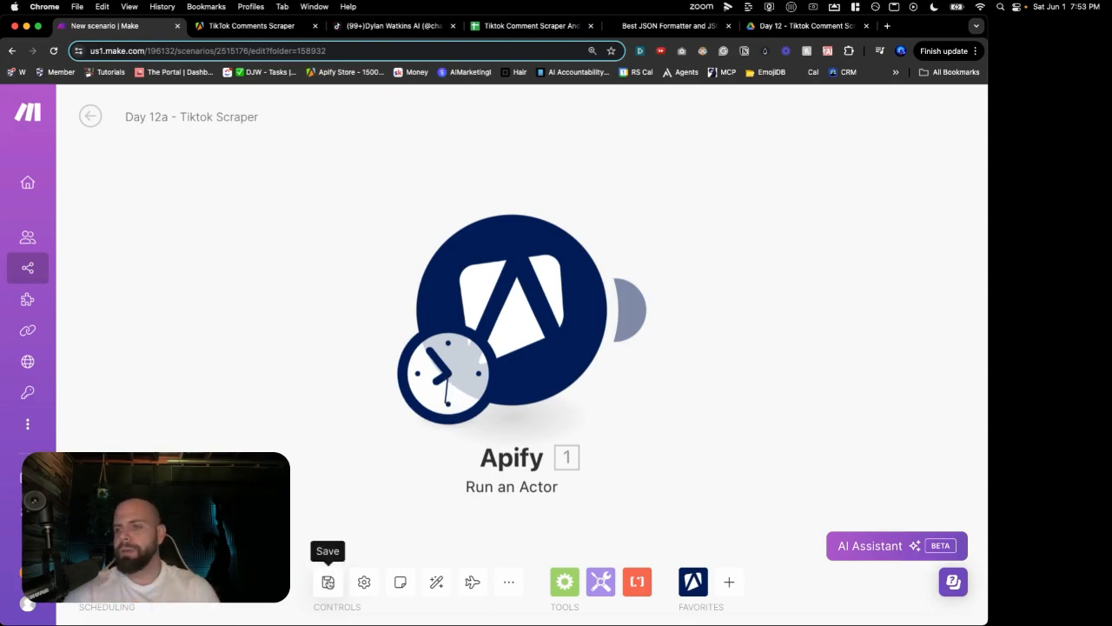
click(90, 116)
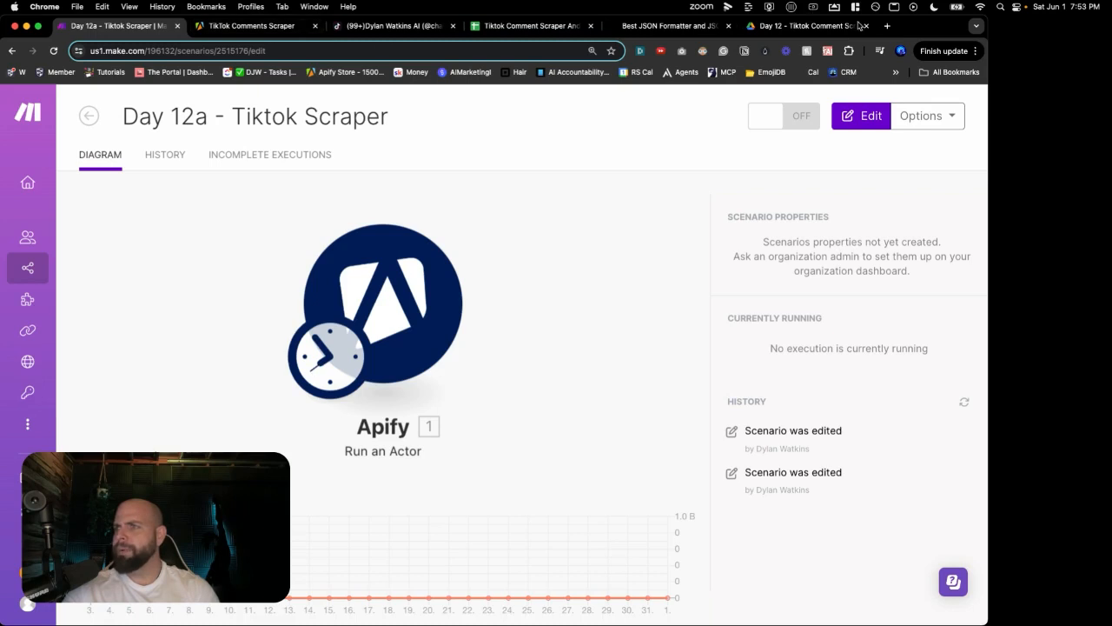
Step: Log in to make.com in a new tab and start a new scenario in the 30 Day AI Agent Challenge folder
click(887, 25)
text(ma)
key(Return)
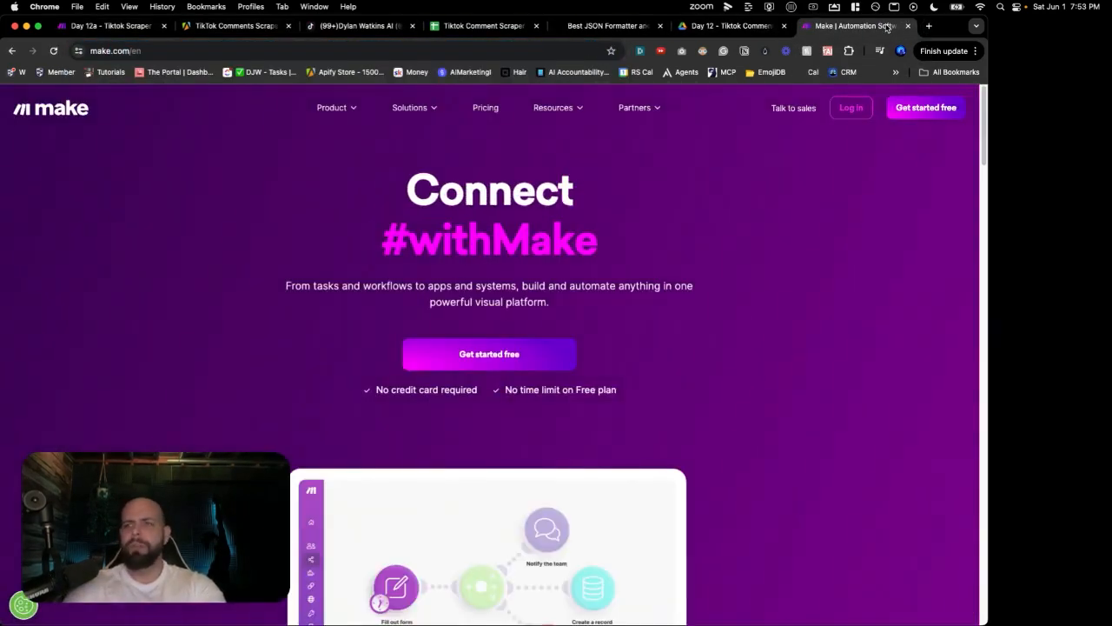
click(849, 108)
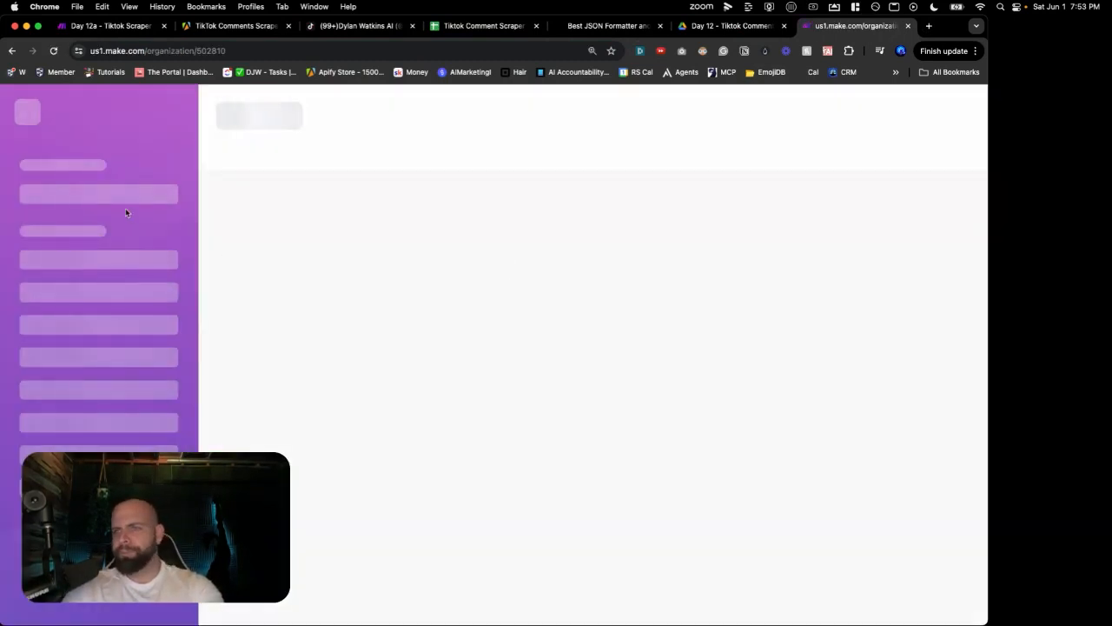
click(142, 250)
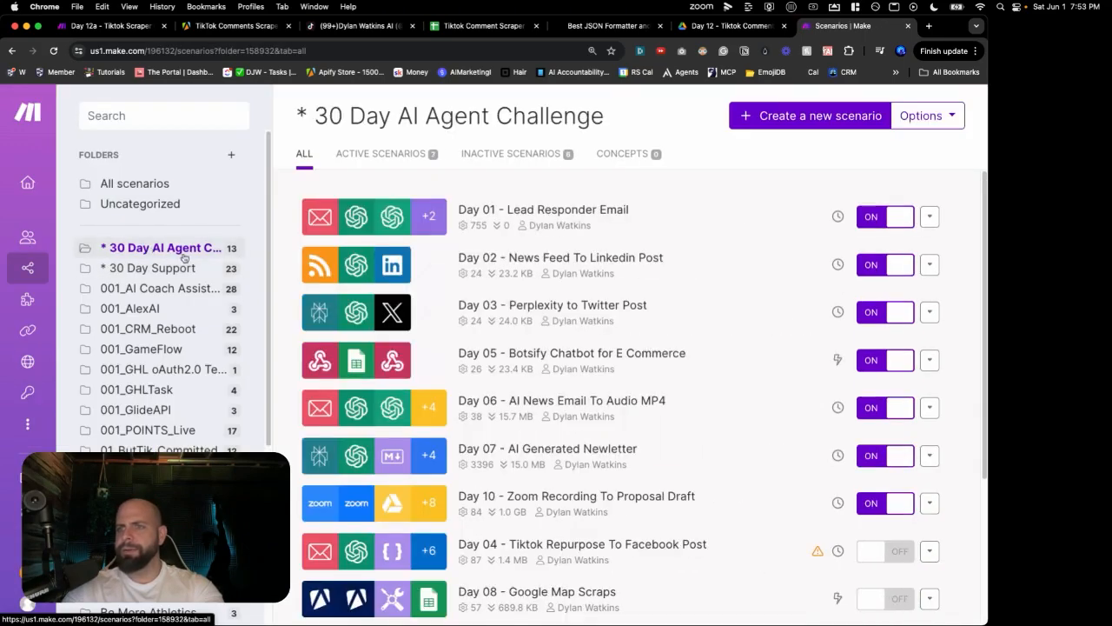
scroll(440, 272, down, 5)
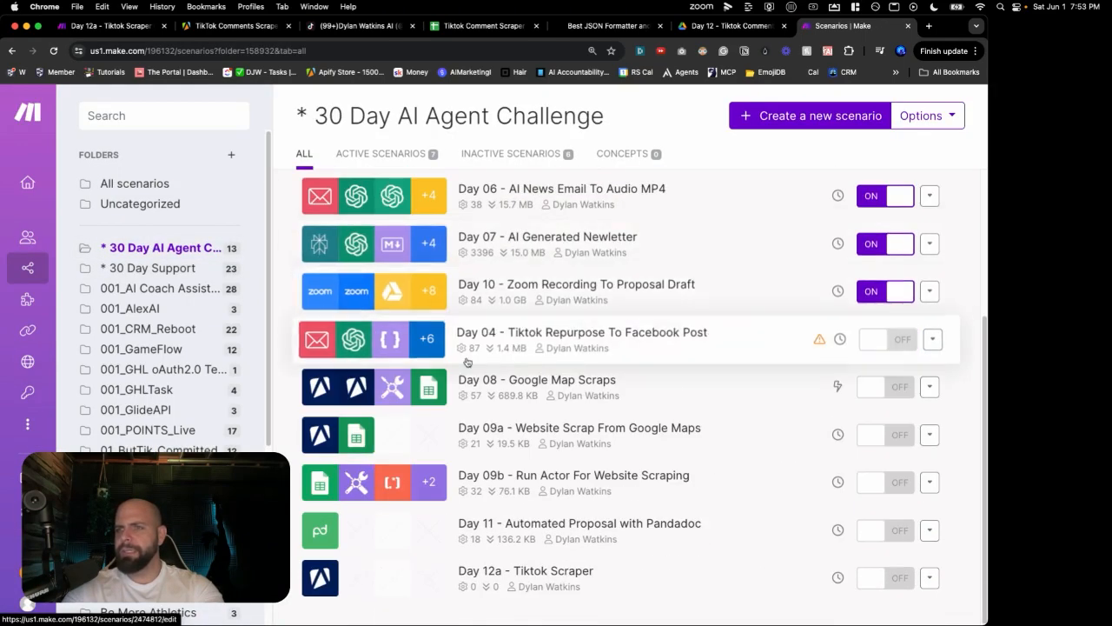
click(756, 116)
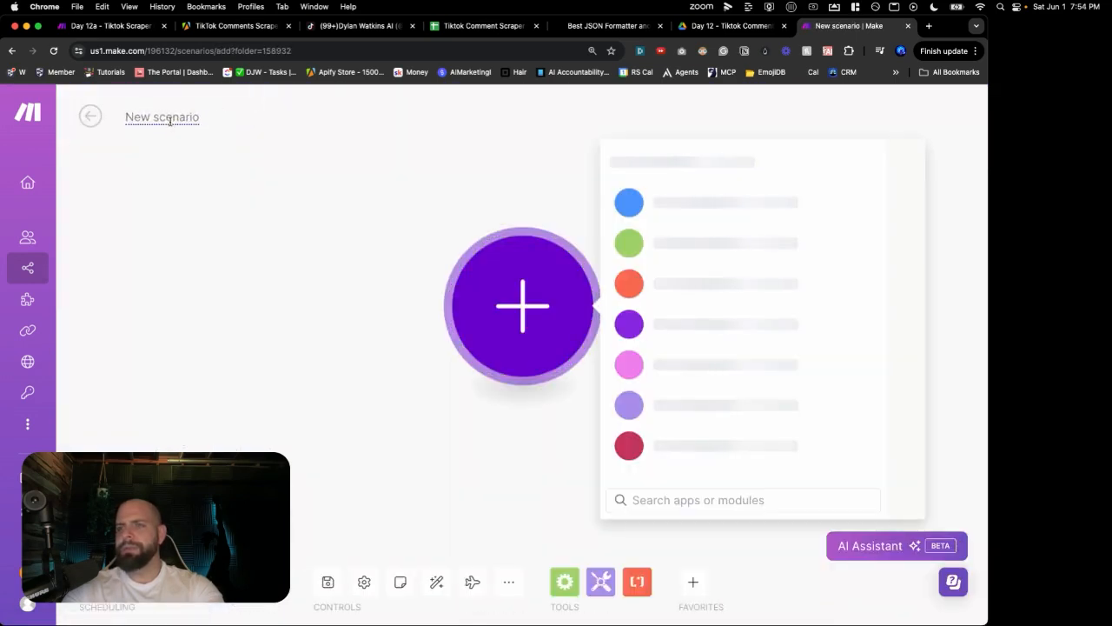
Step: Retitle the untitled scenario 'Day 12b - Tiktok Analzyer And AI Reply' and save it
double_click(168, 118)
triple_click(169, 118)
text(D)
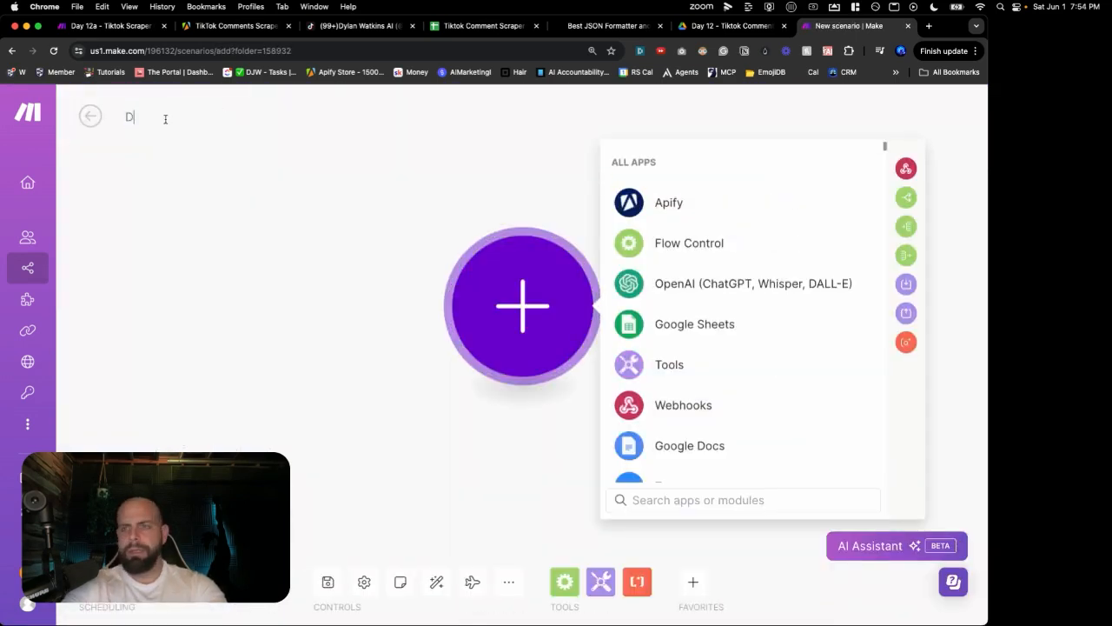
text(ay 12a - )
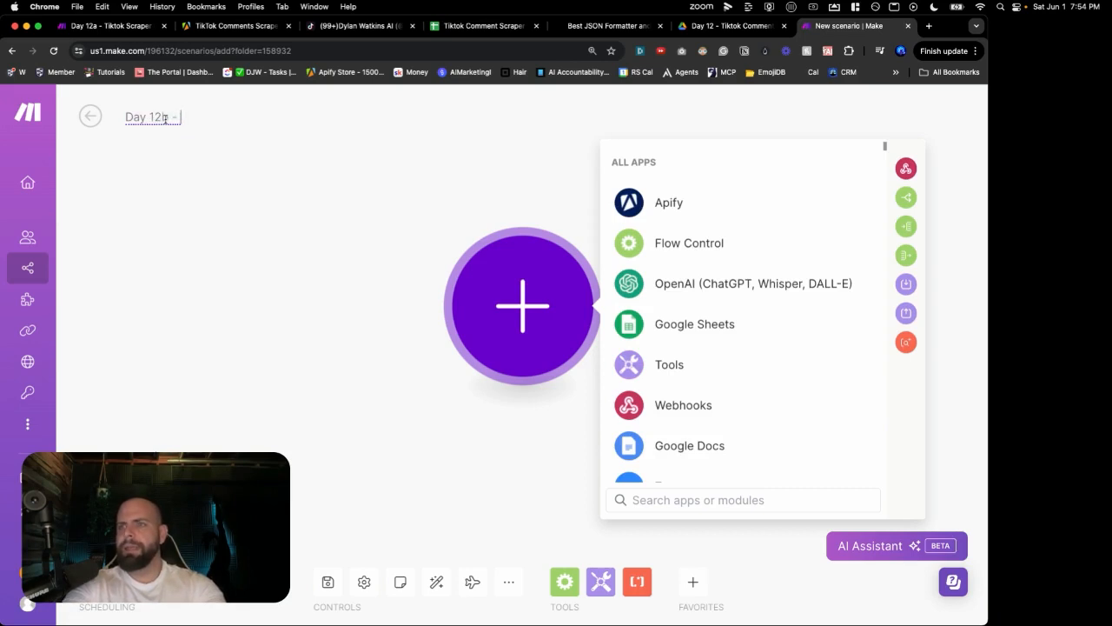
text(Tiktok)
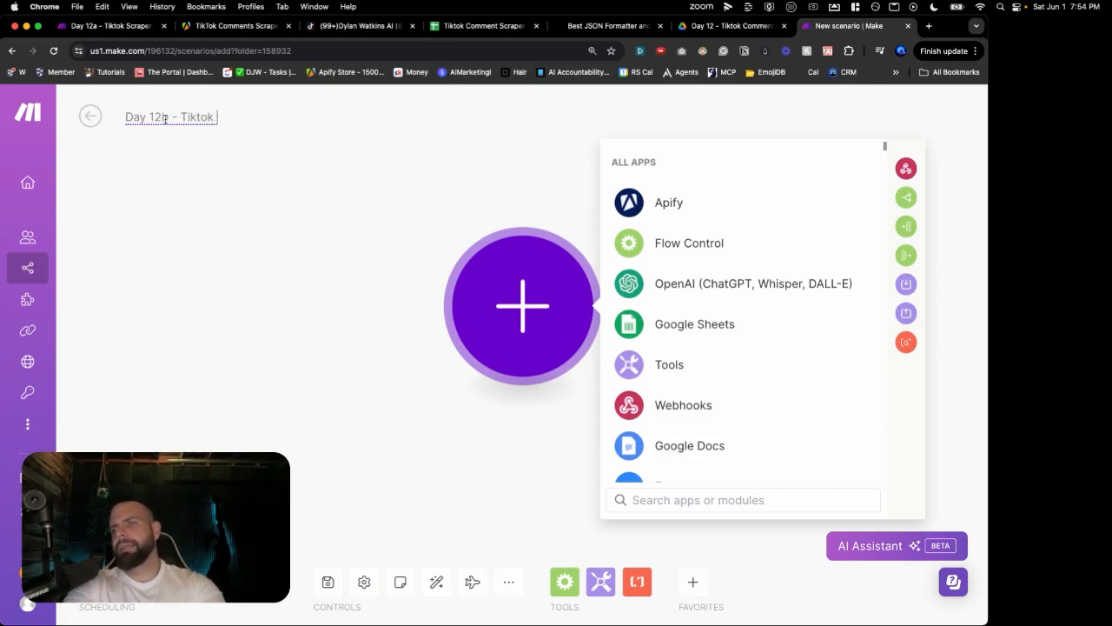
text( Analzyer )
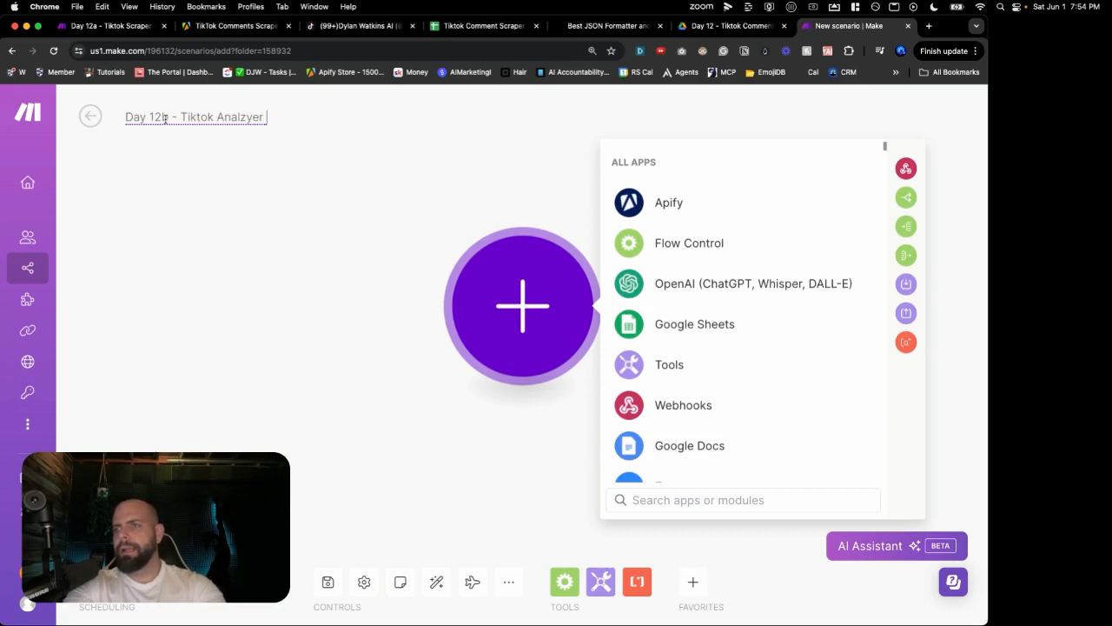
text(And Co)
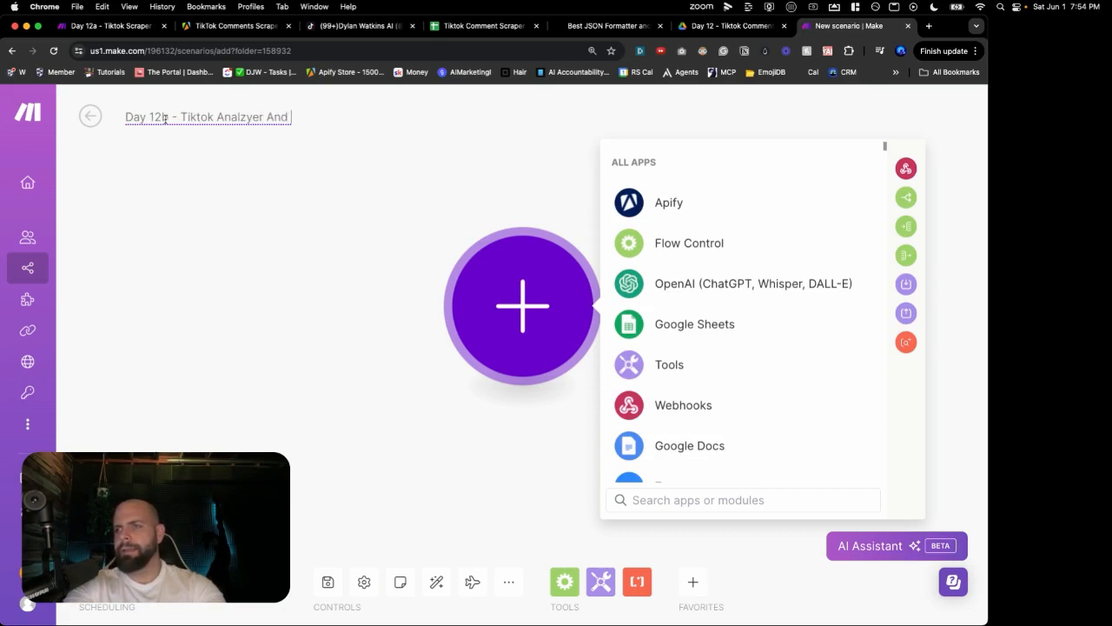
key(BackSpace)
text(AI Reply)
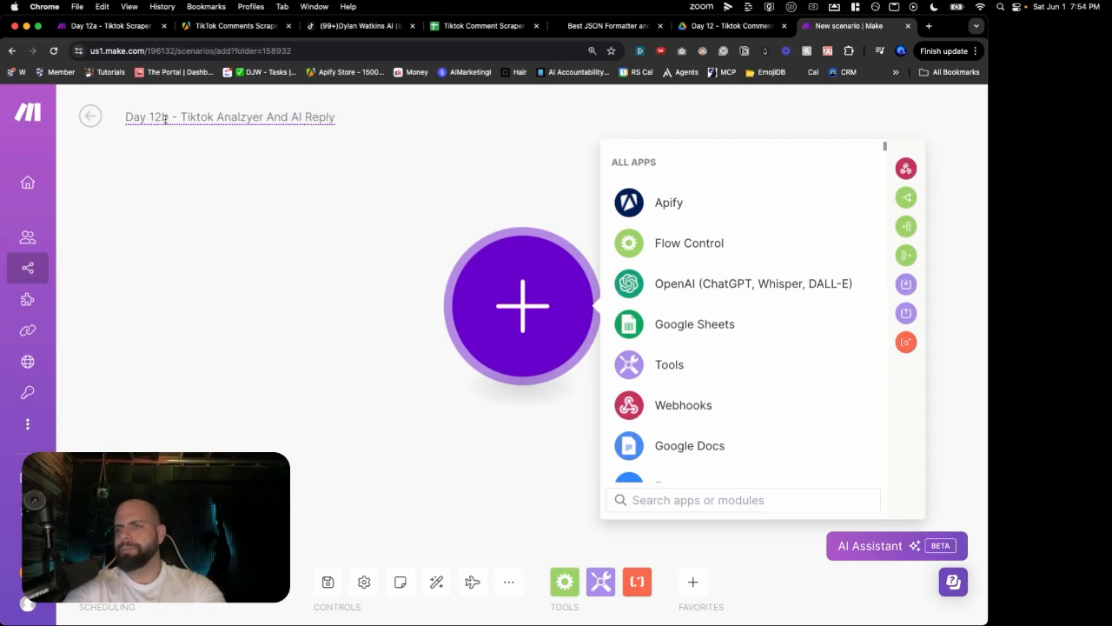
click(327, 580)
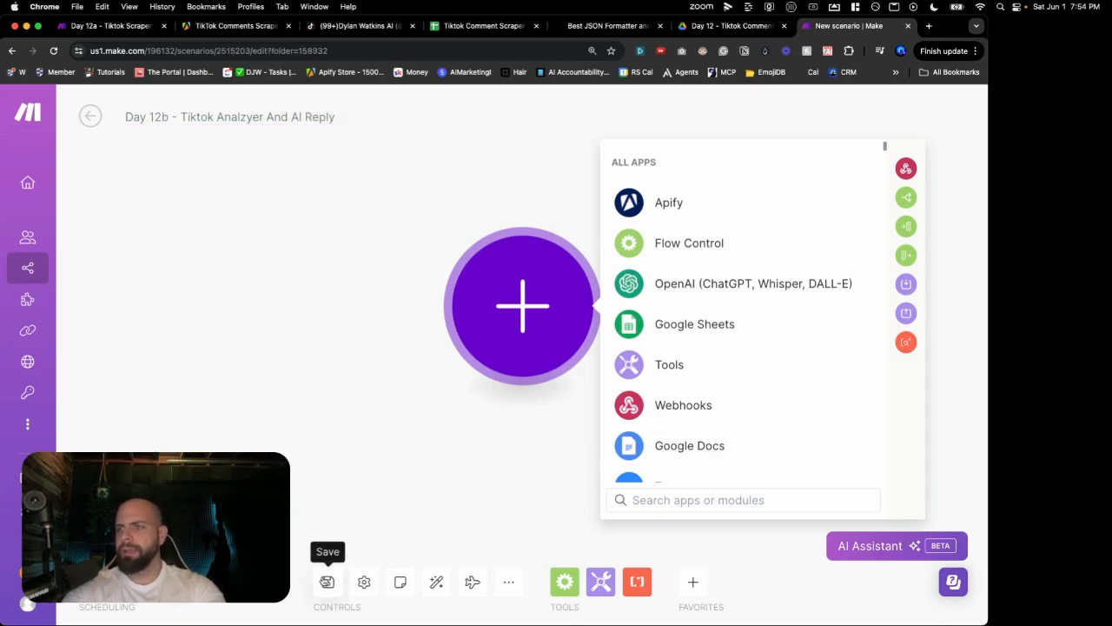
click(654, 215)
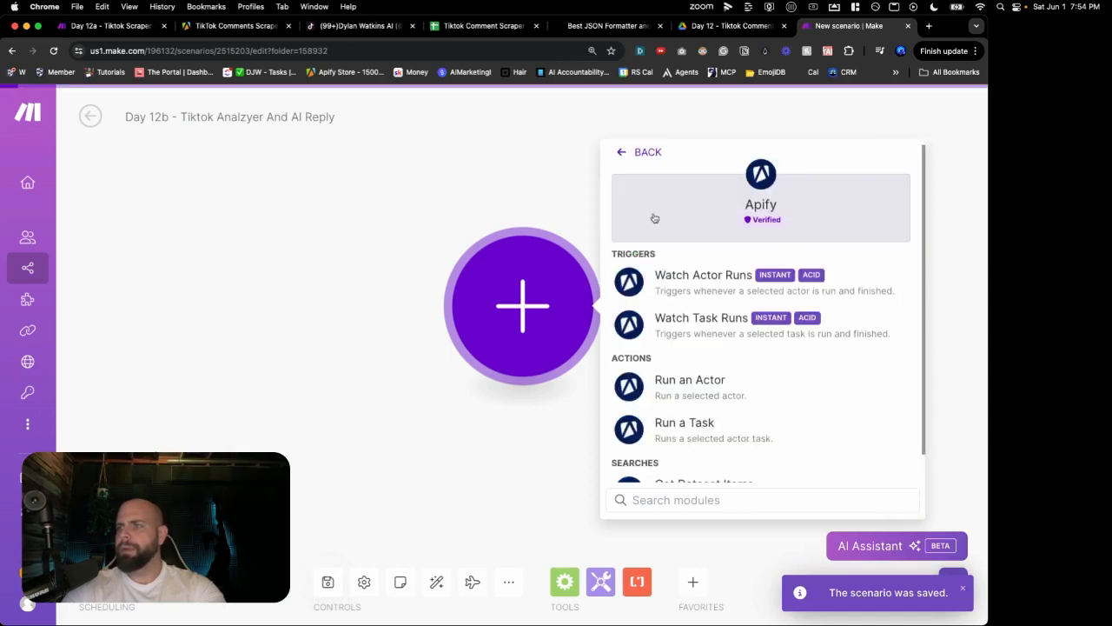
click(677, 287)
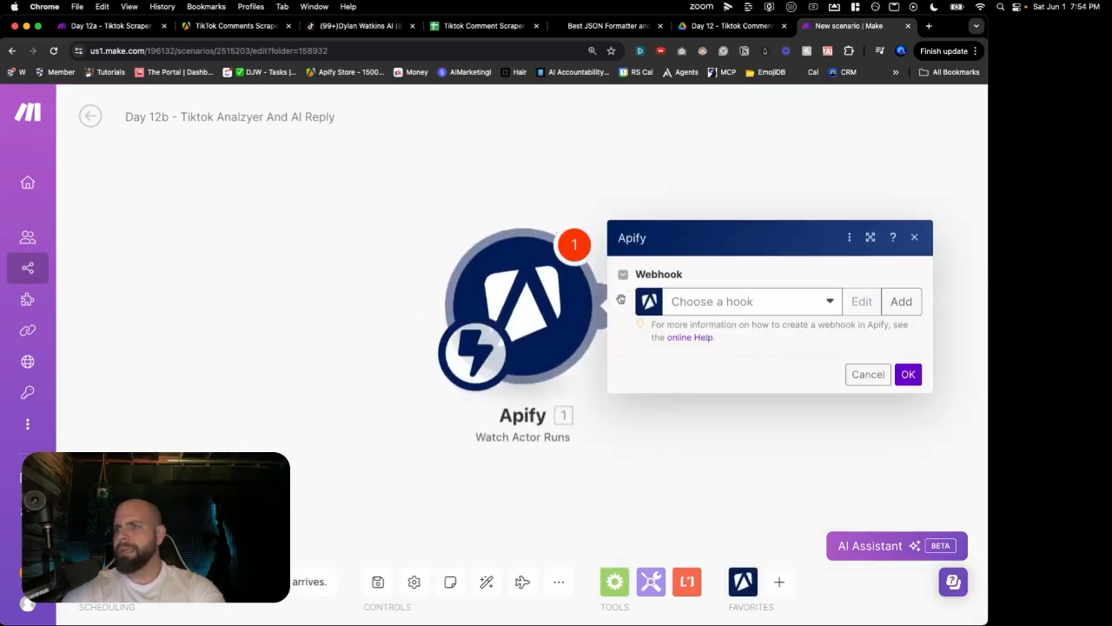
click(715, 305)
Step: Create a 'Tiktok Comment Watcher' webhook for clockworks/tiktok-comments-scraper and confirm the trigger
click(900, 302)
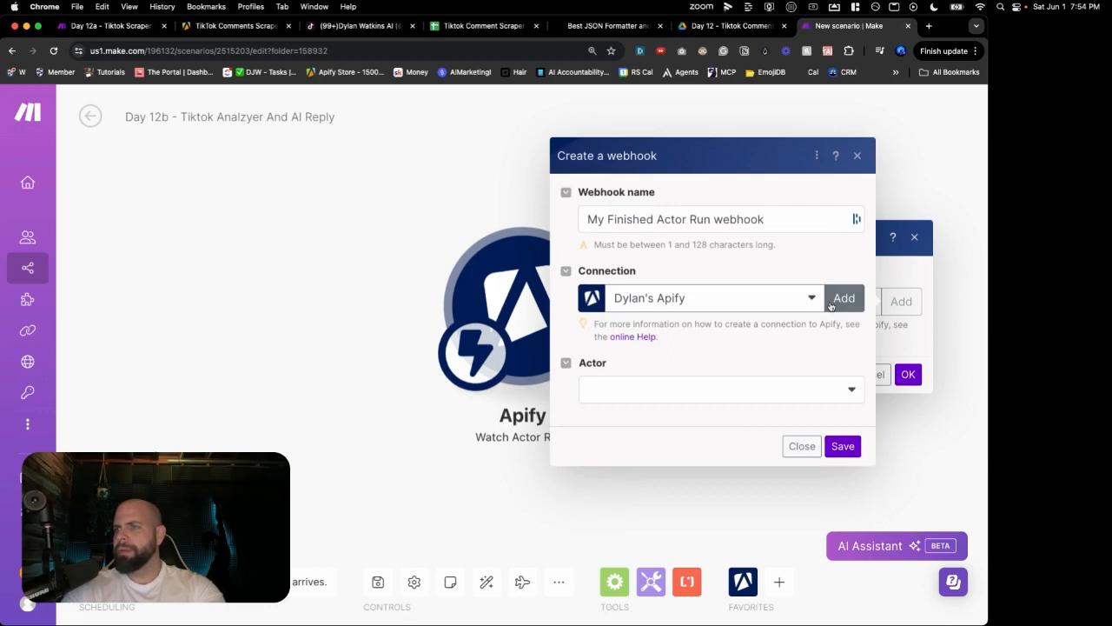
triple_click(653, 219)
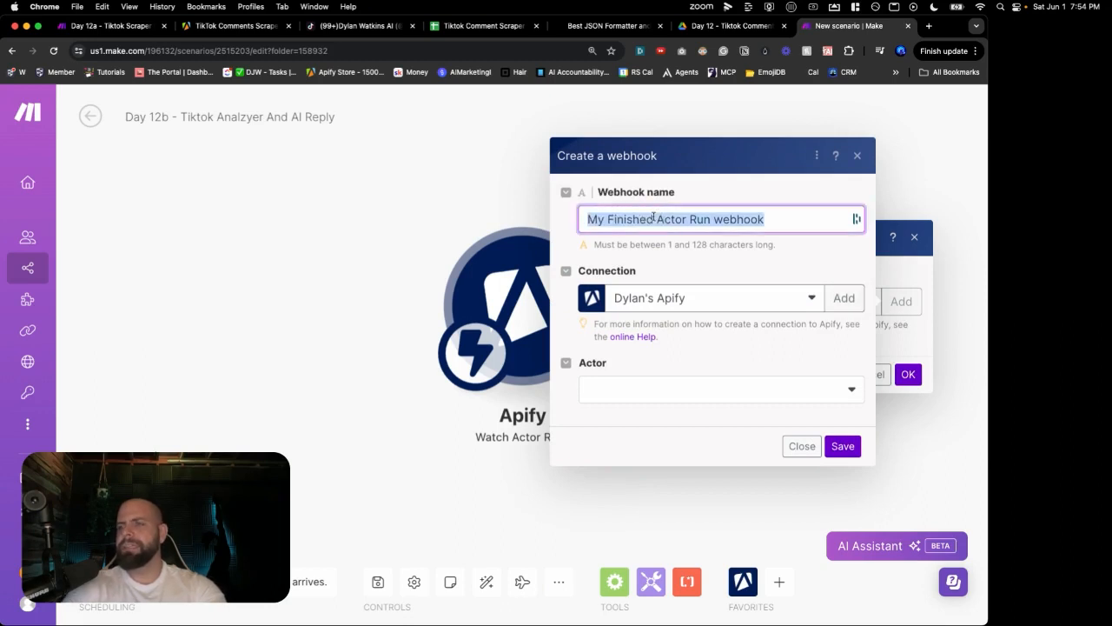
text(Tiktok)
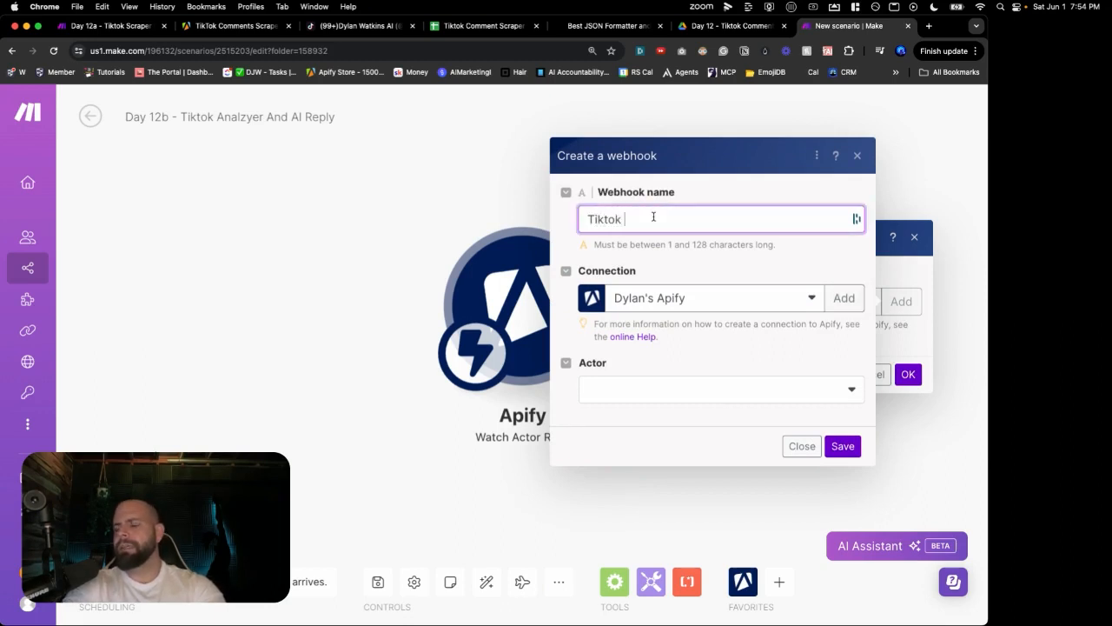
text( Comment Watcher)
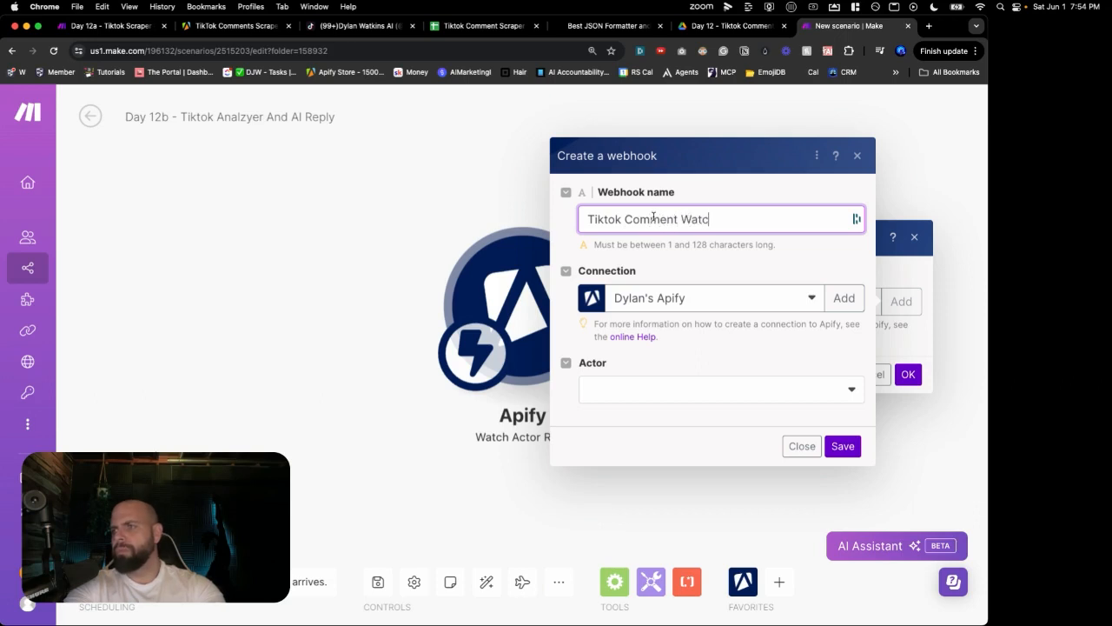
click(656, 395)
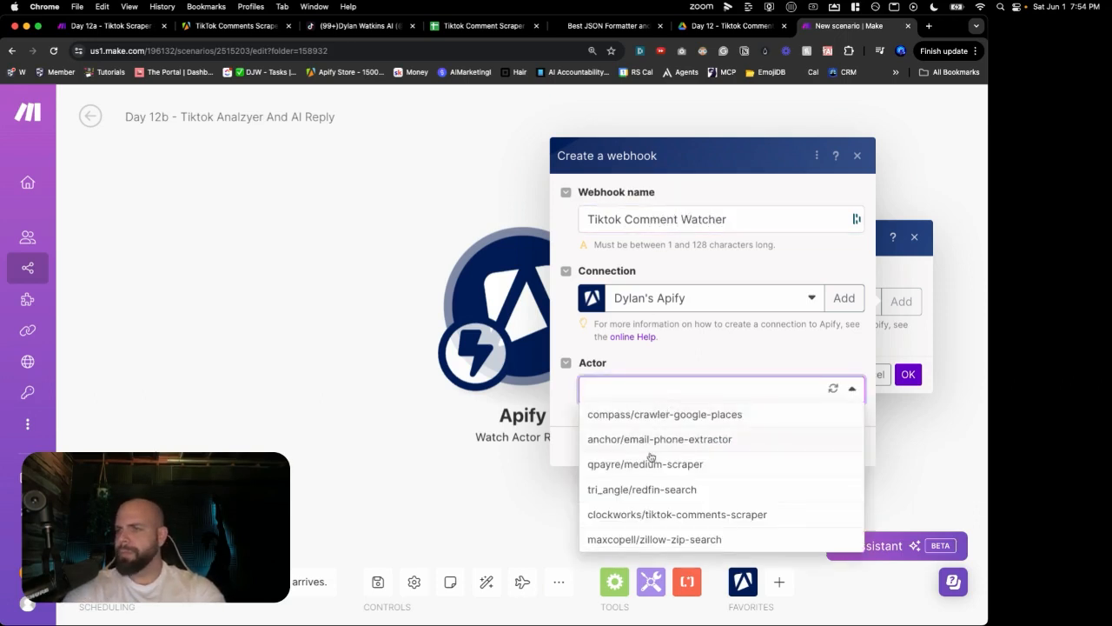
click(641, 515)
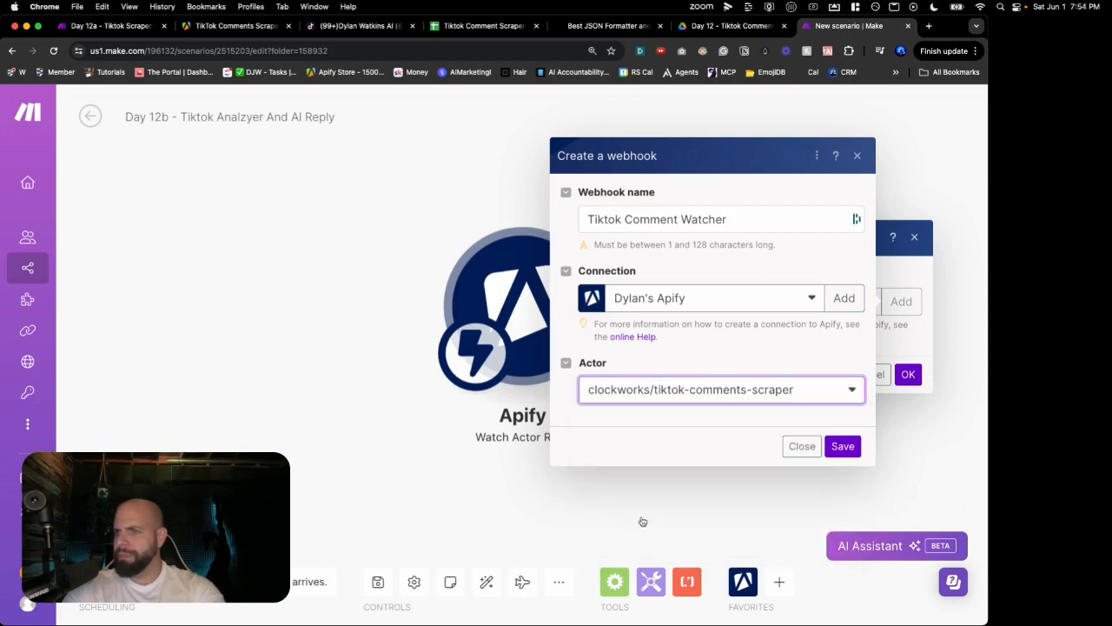
click(835, 446)
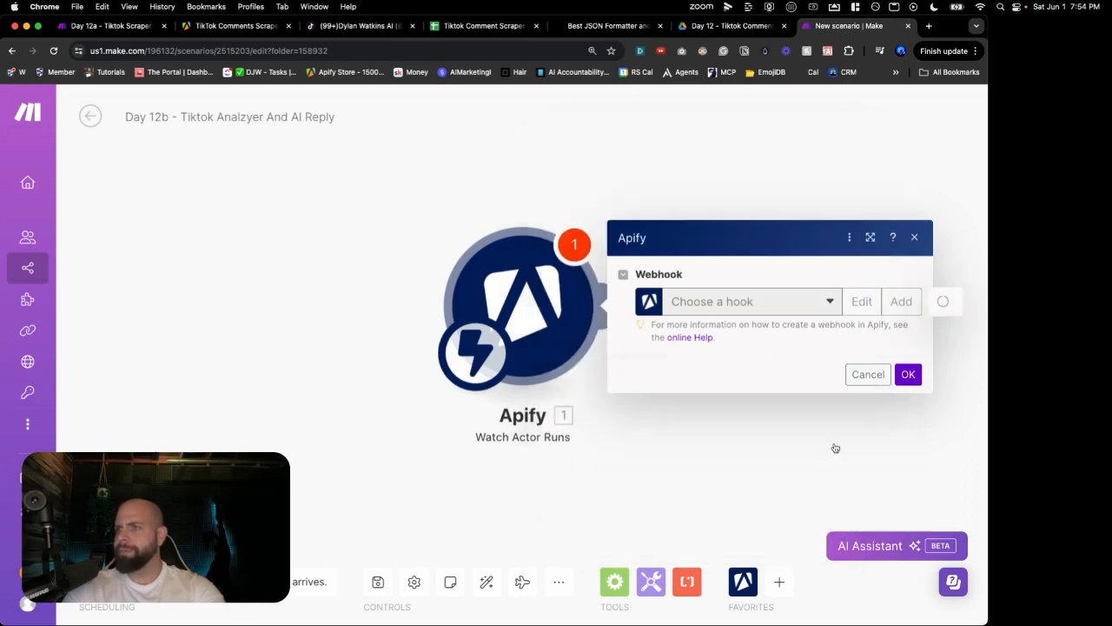
click(908, 396)
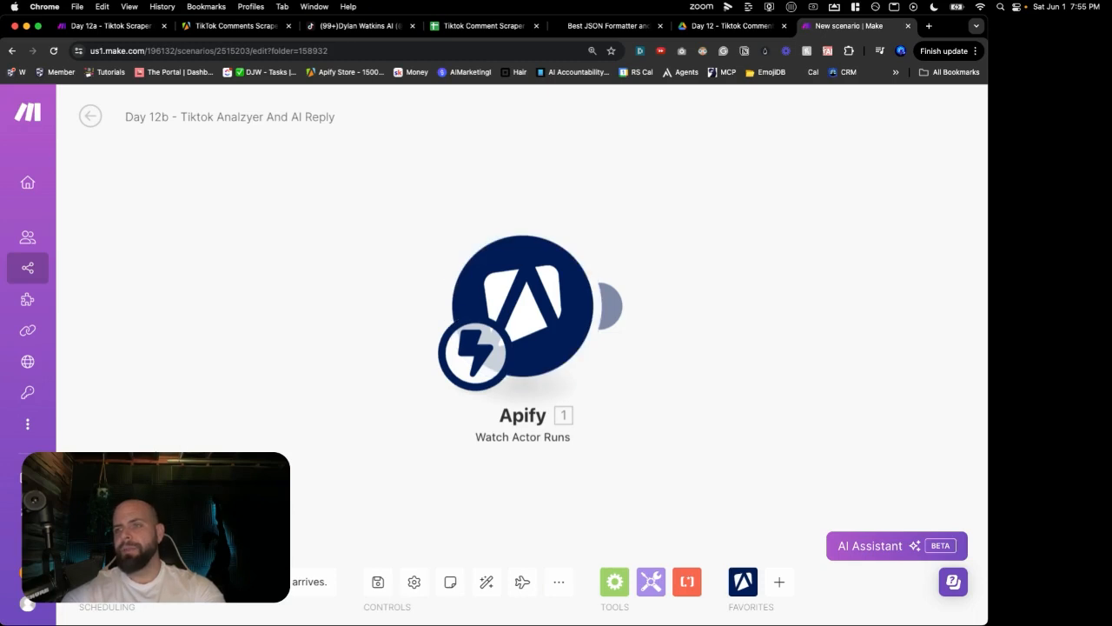
Step: Start Day 12b listening for data and review Day 12a's 'input.postURLs is required' error
click(104, 538)
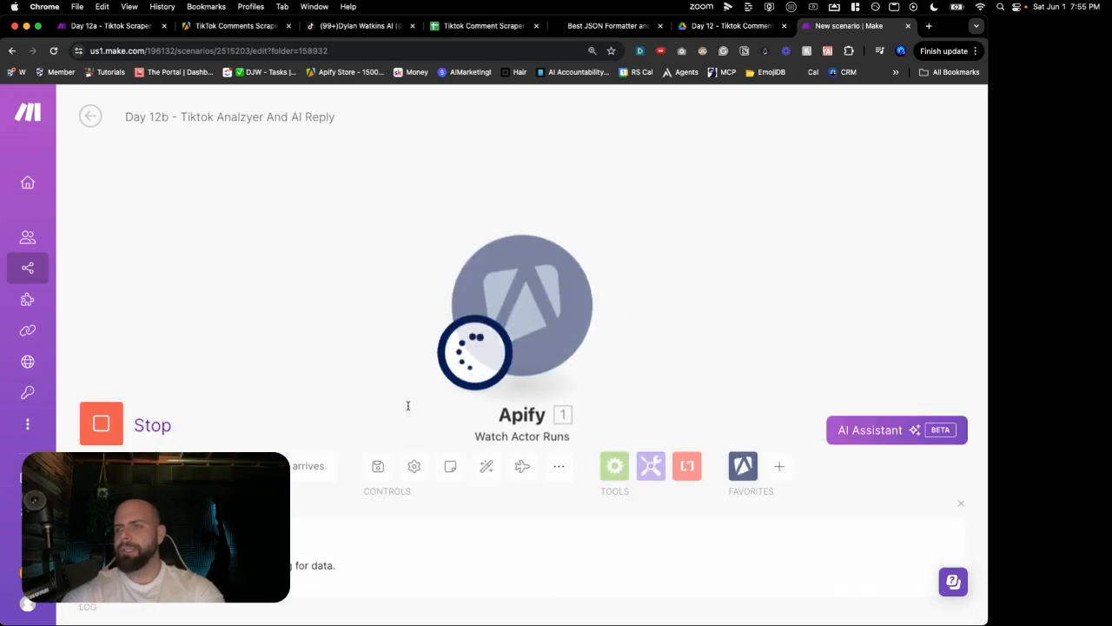
click(127, 27)
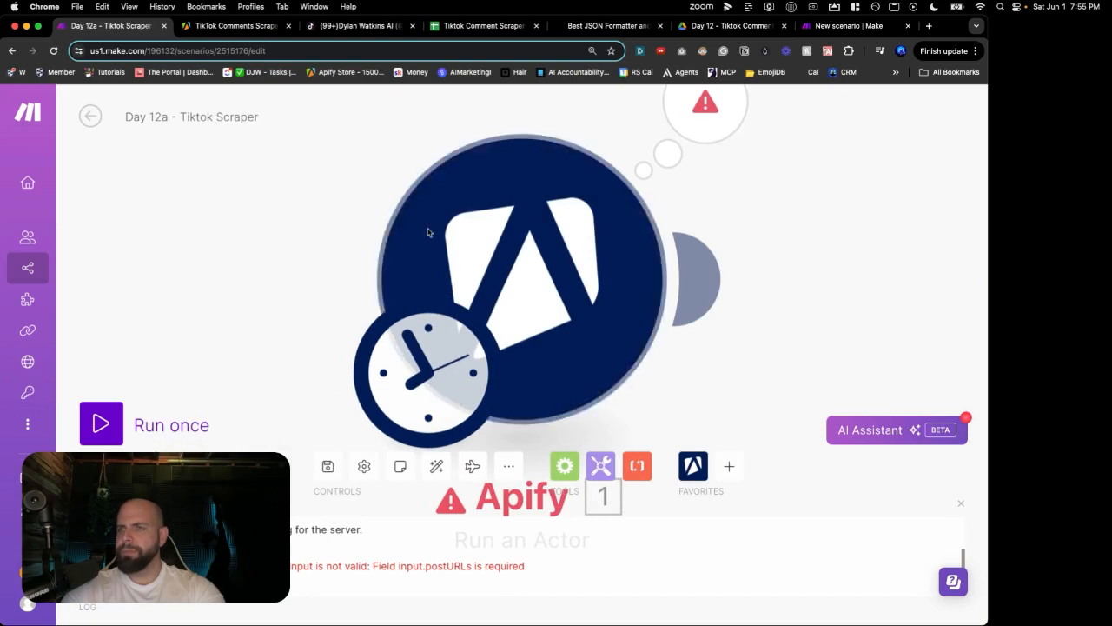
click(674, 130)
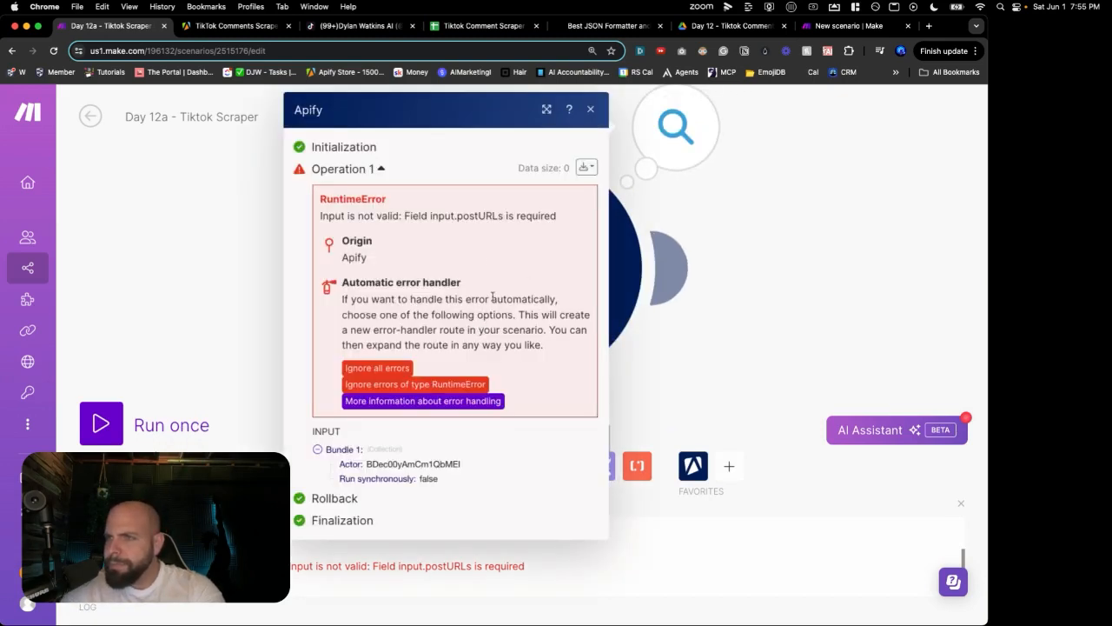
click(591, 112)
Step: Copy the TikTok Comments Scraper actor's JSON input from Apify for Day 12a
click(246, 31)
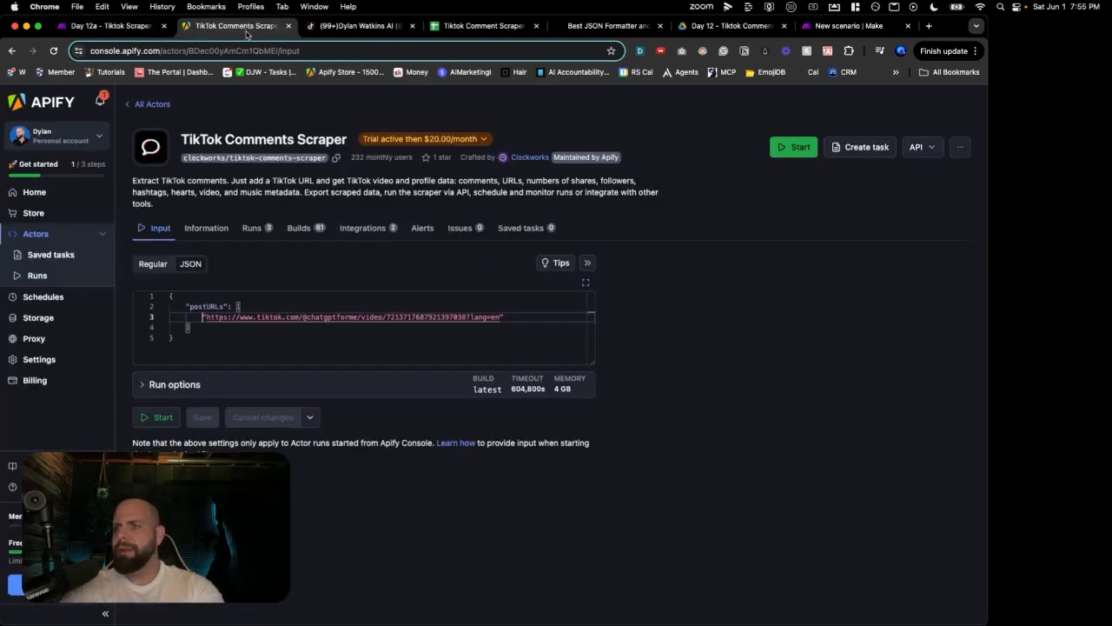
drag(205, 339, 154, 304)
key(super+c)
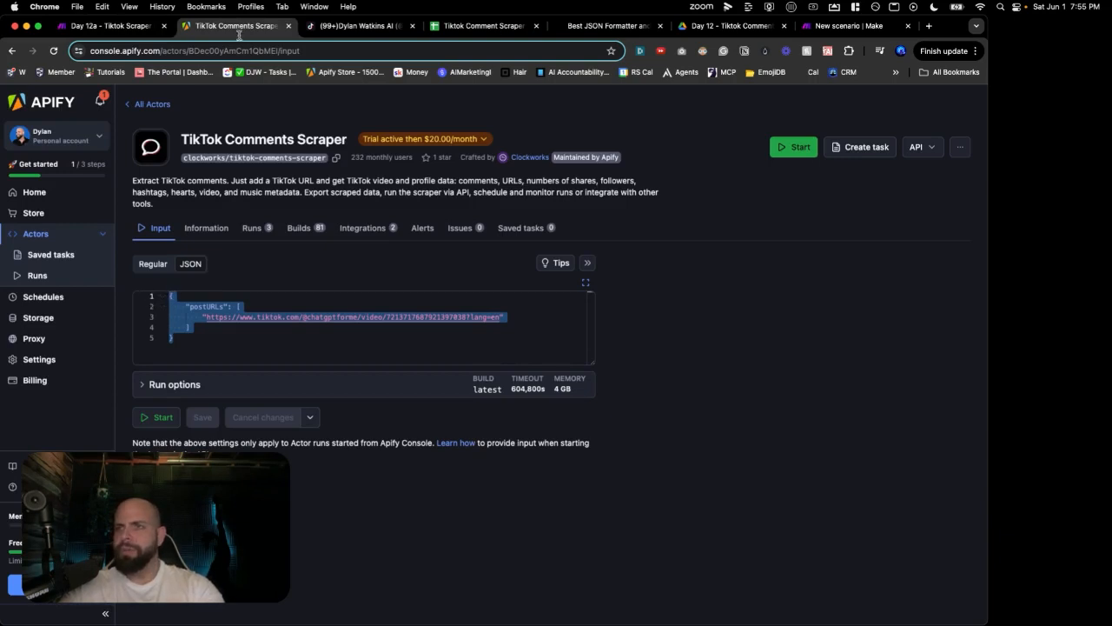
click(115, 29)
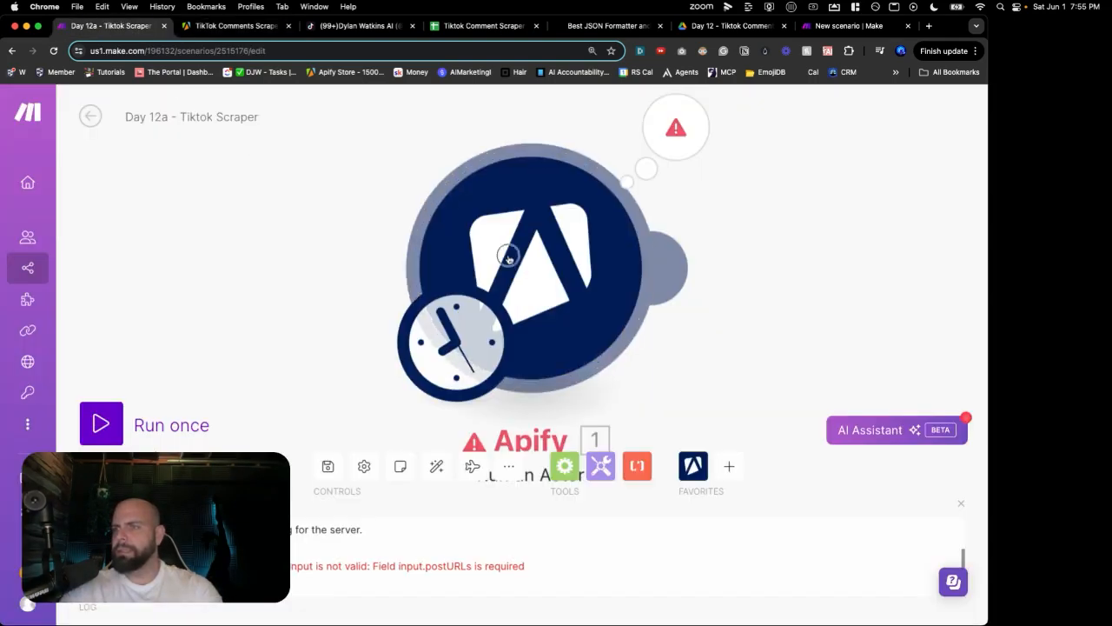
Step: Paste the postURLs JSON into the Apify module's Input JSON and beautify it on jsonformatter.org
click(525, 272)
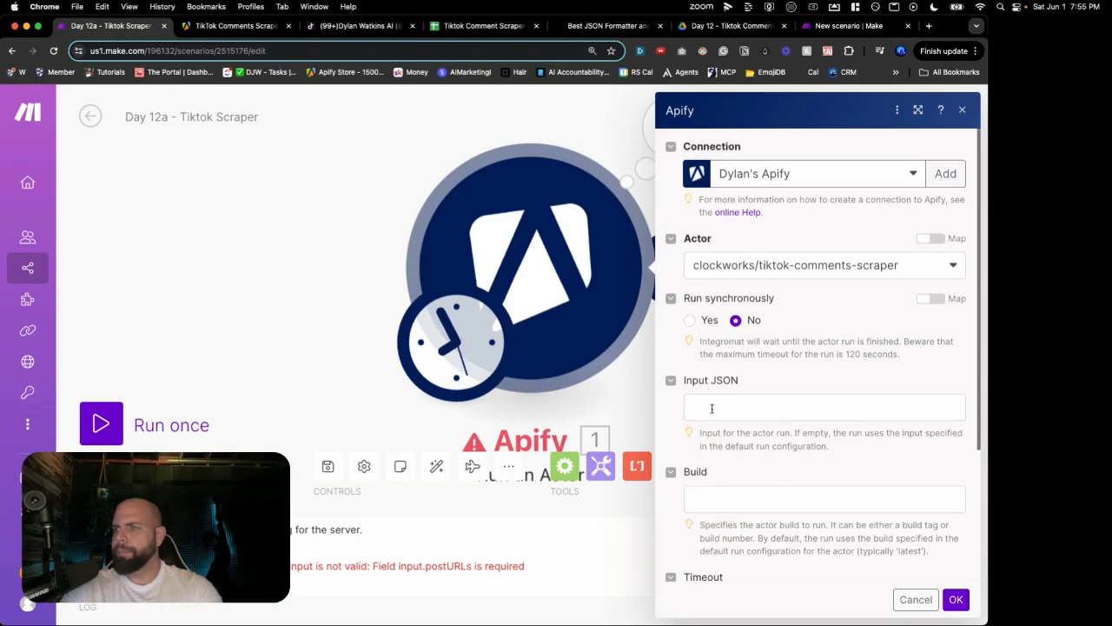
click(712, 409)
key(super+v)
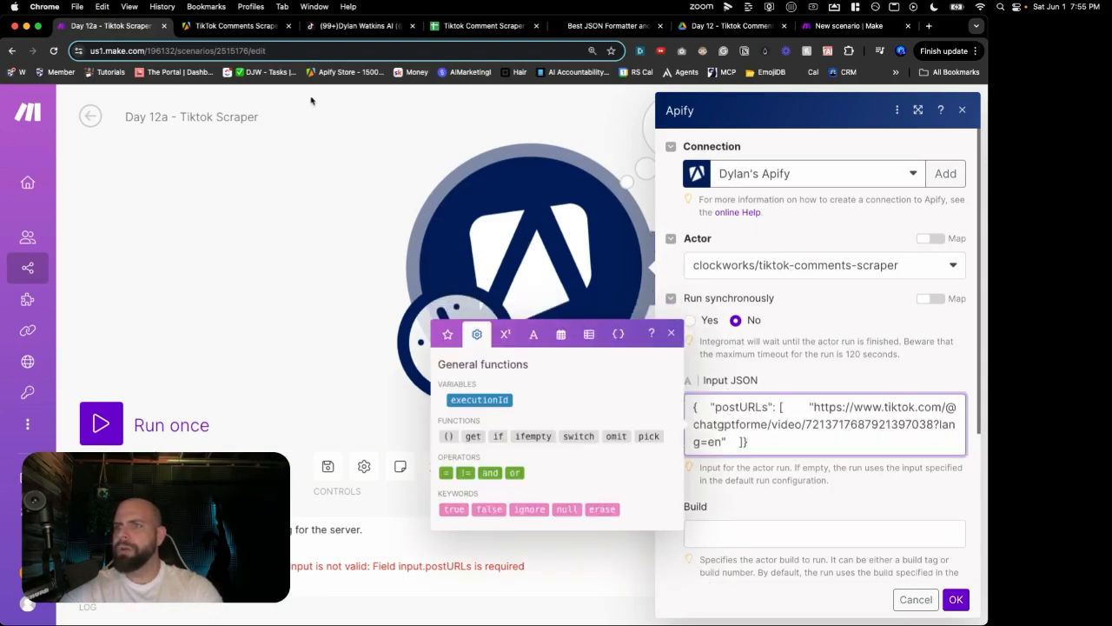
click(585, 29)
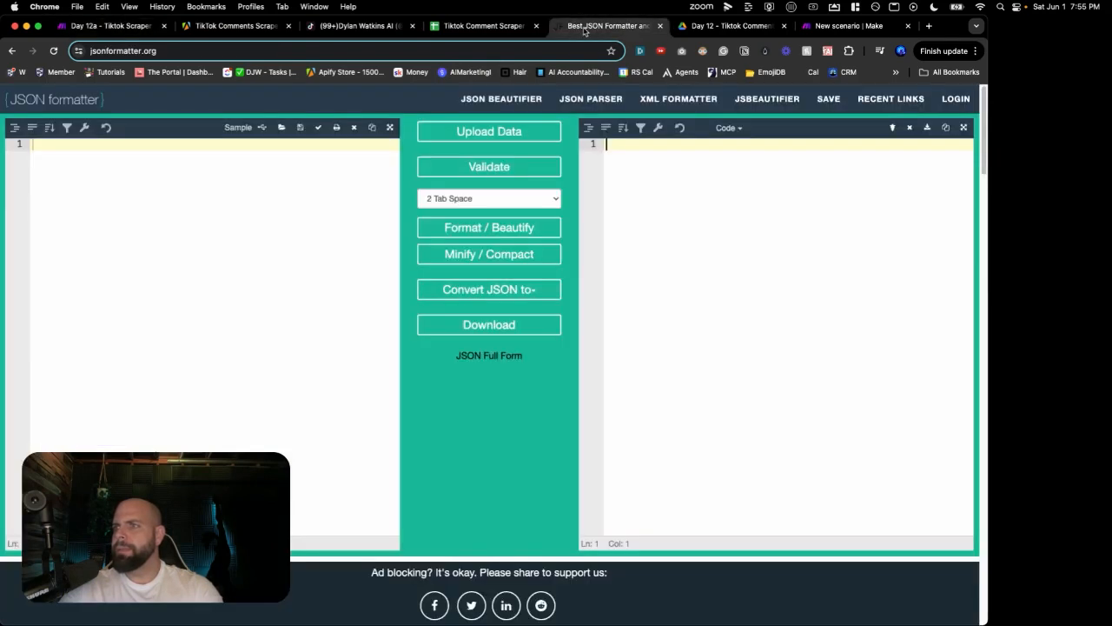
key(super+v)
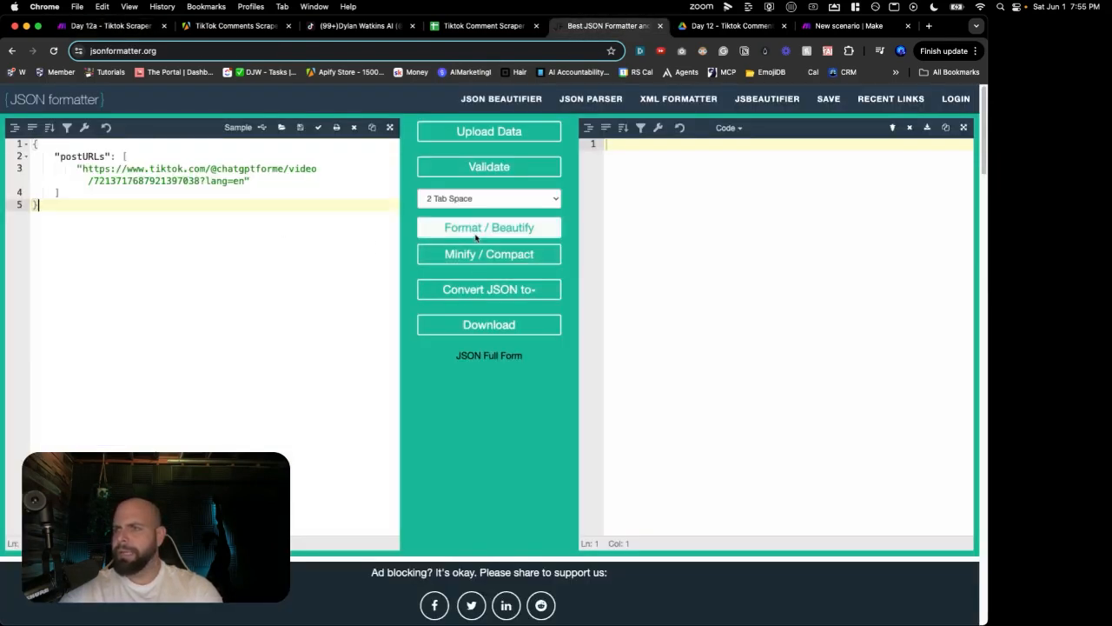
click(483, 228)
drag(619, 206, 593, 148)
key(ctrl+c)
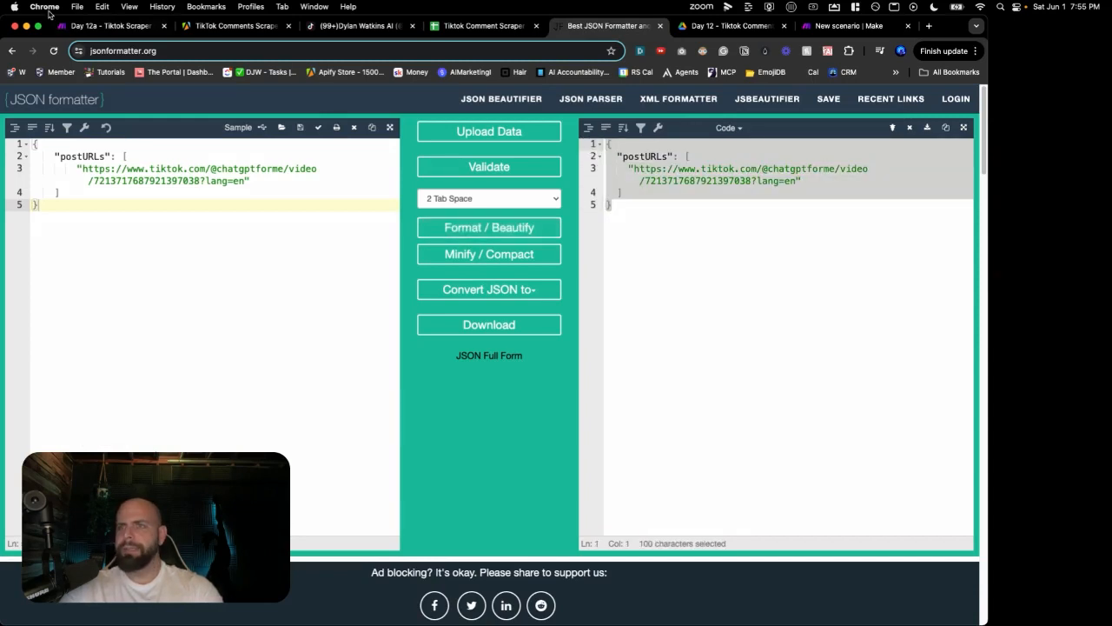
Step: Replace the Input JSON with the formatted postURLs JSON, then save and run Day 12a once
click(87, 26)
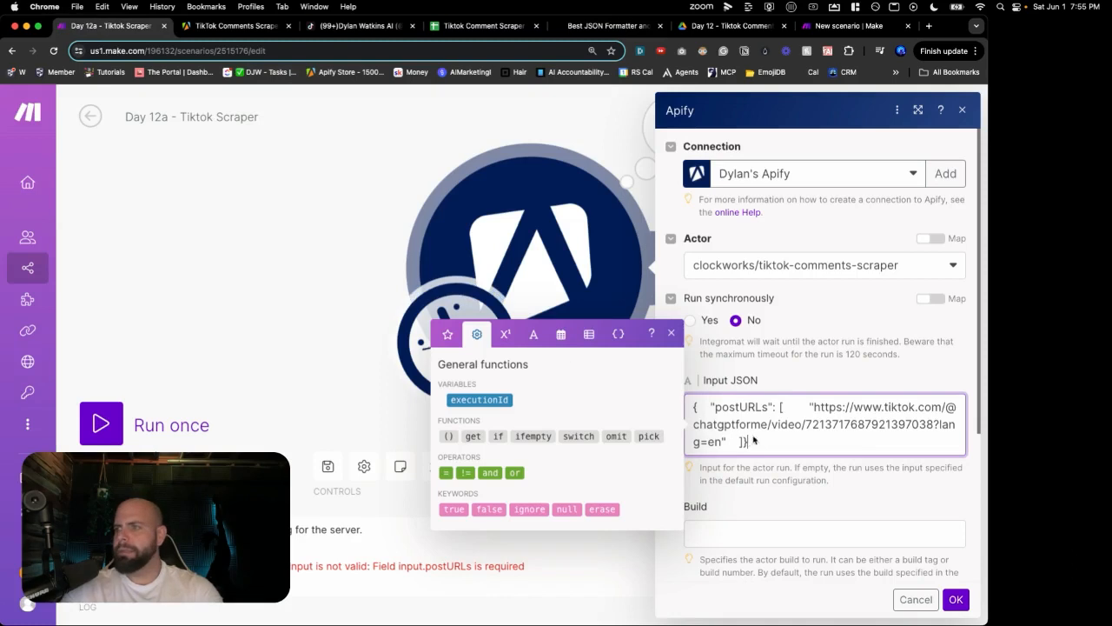
key(ctrl+a)
key(BackSpace)
key(ctrl+v)
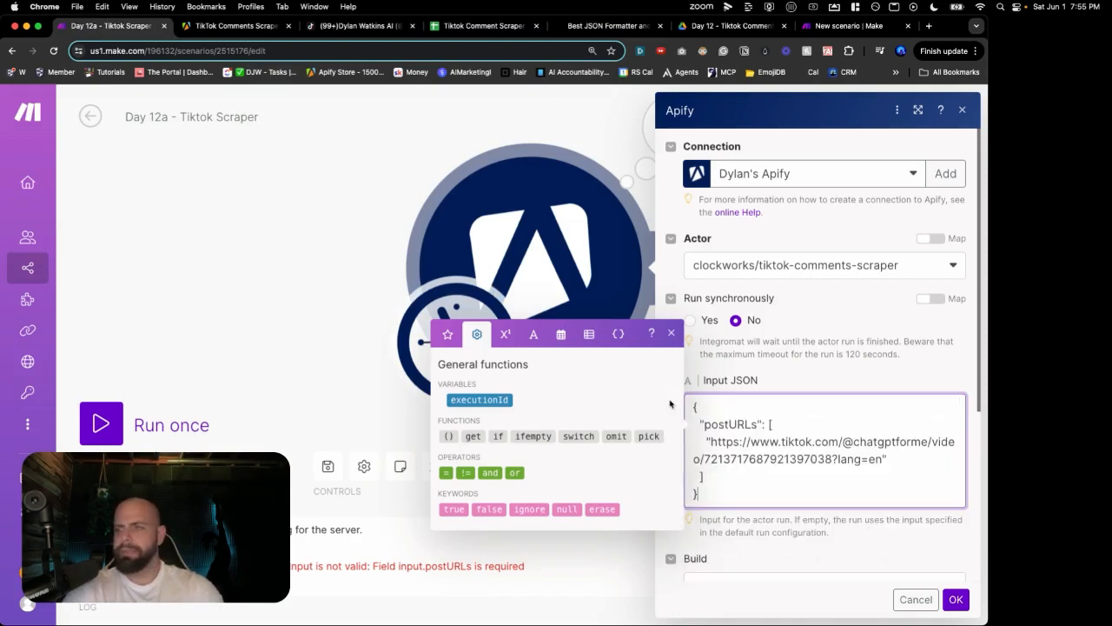
click(956, 599)
click(329, 468)
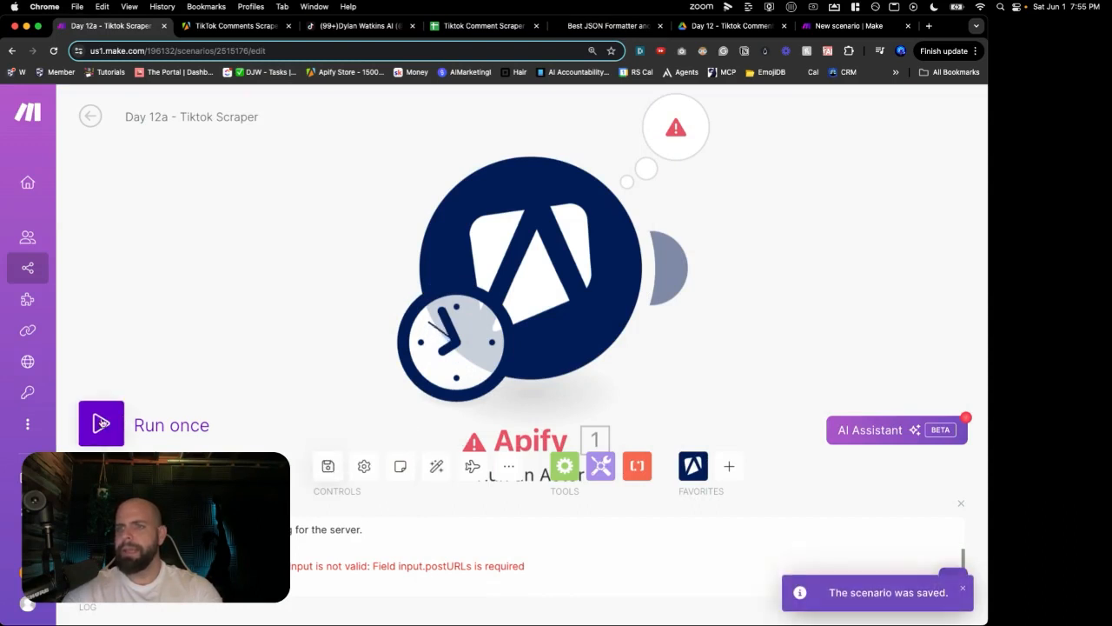
click(100, 423)
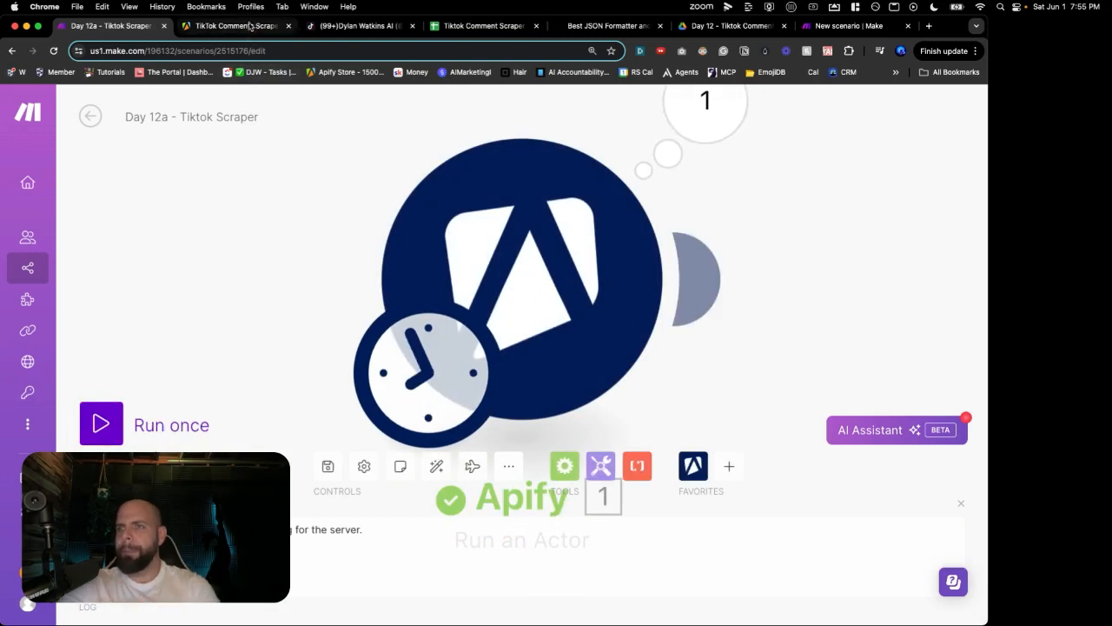
Step: Move the running Day 12b tab next to Day 12a and go to the TikTok Comments Scraper page
click(845, 31)
drag(832, 28, 310, 34)
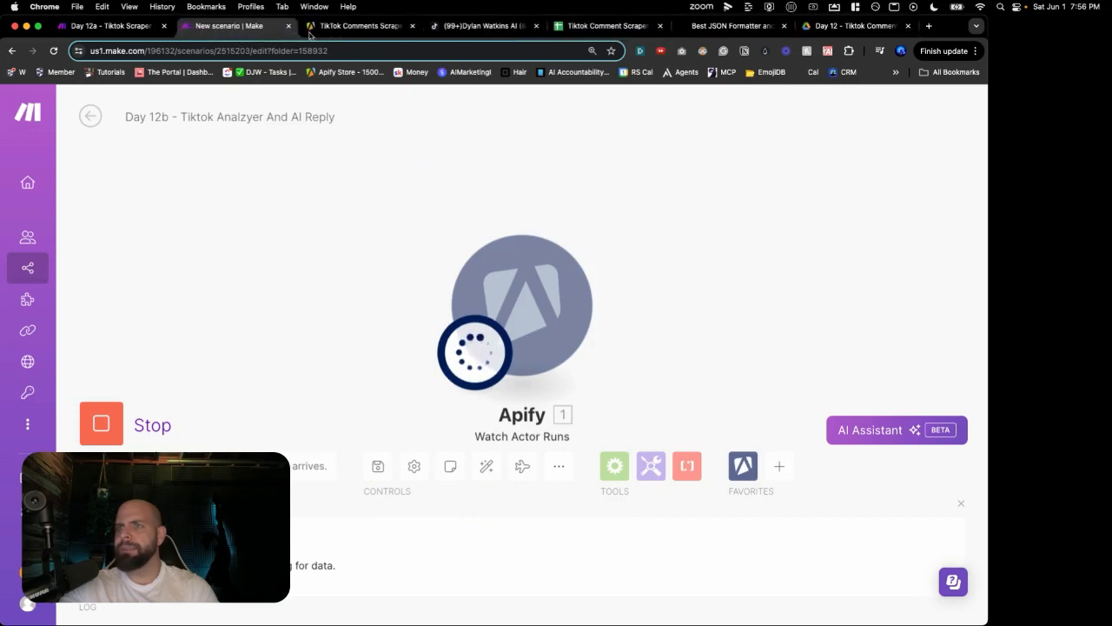
click(365, 32)
Step: Open the newest TikTok Comments Scraper run and scroll through its comment results
click(78, 274)
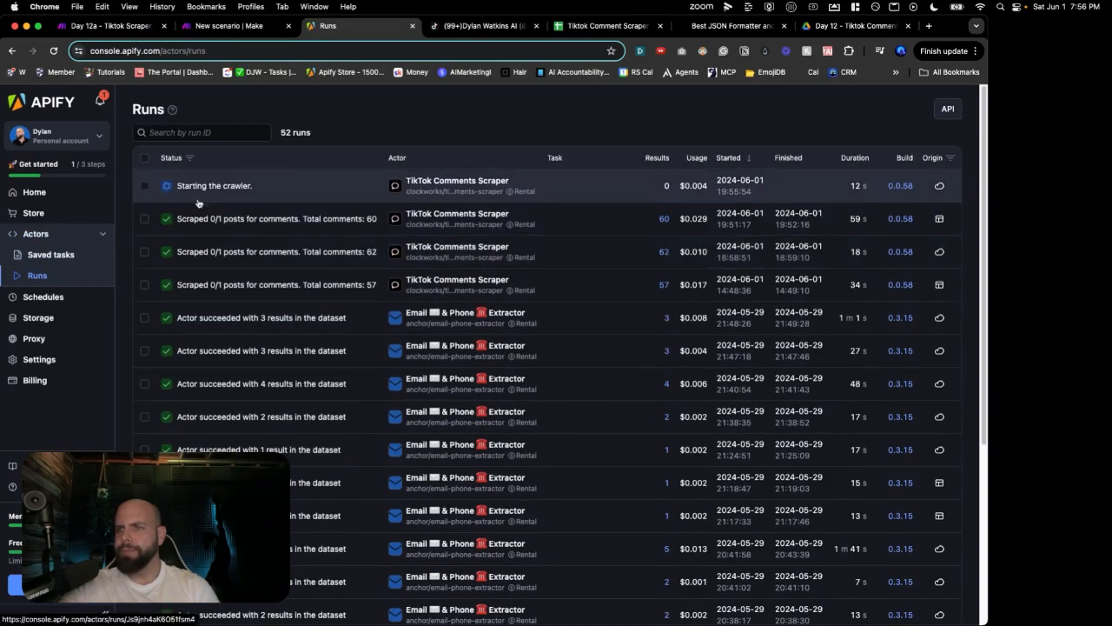
click(292, 193)
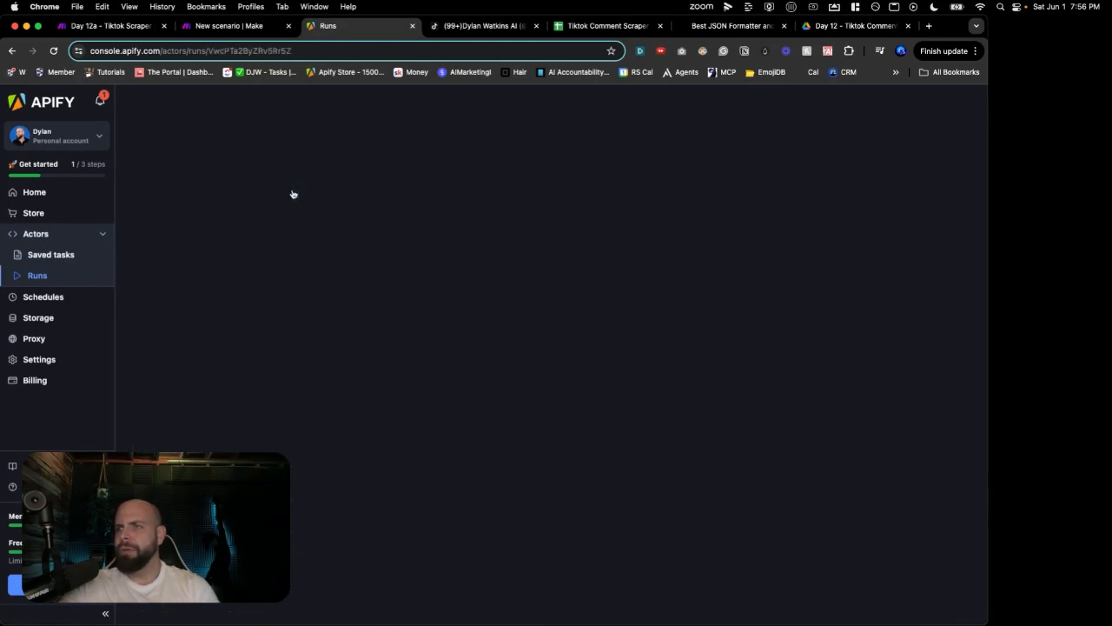
scroll(331, 337, down, 10)
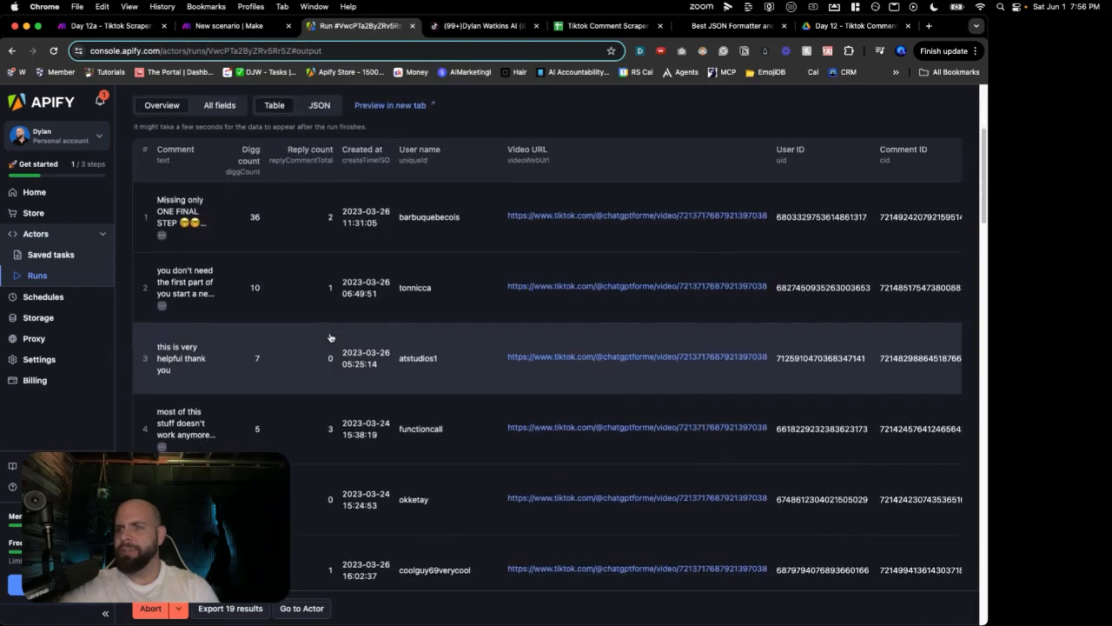
scroll(331, 337, down, 15)
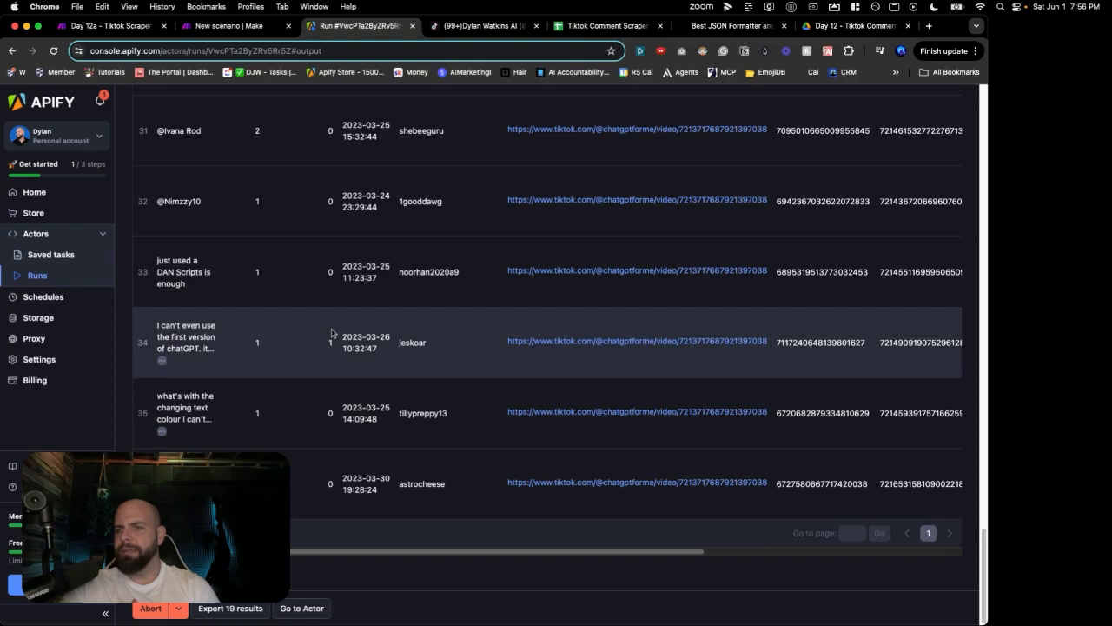
scroll(336, 328, up, 15)
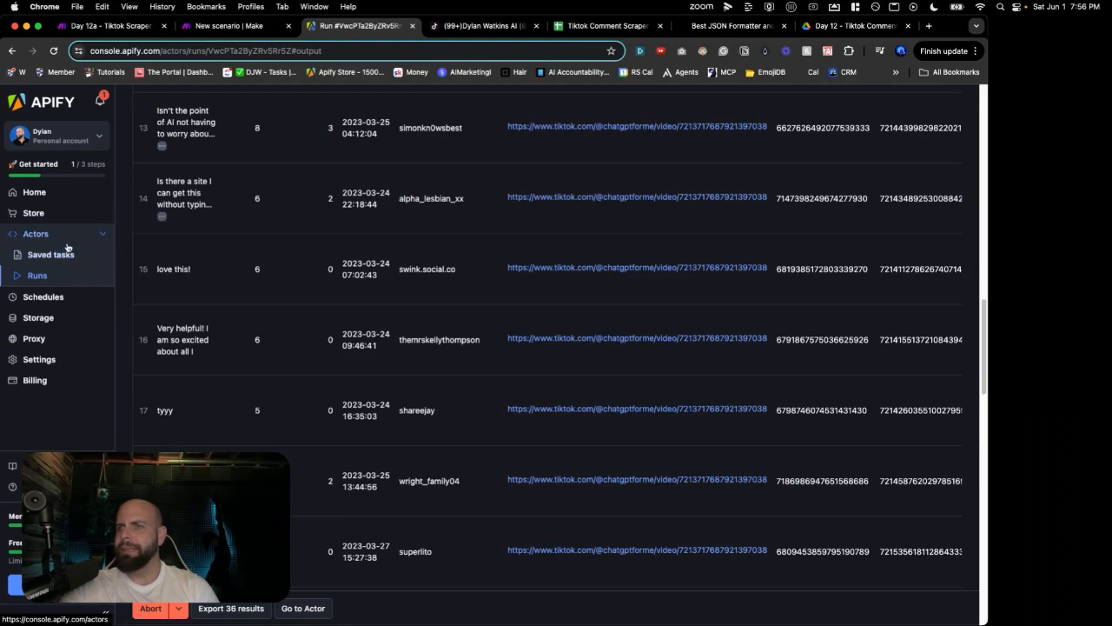
Step: Refresh the Apify Runs list to confirm the run finished, then return to Day 12b
click(62, 235)
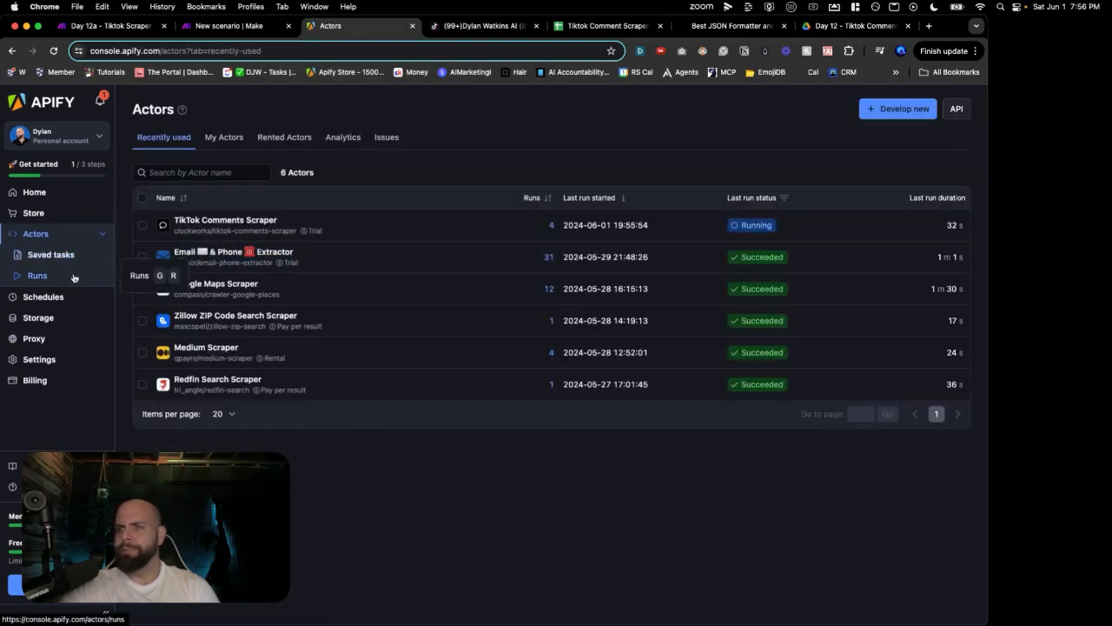
click(74, 275)
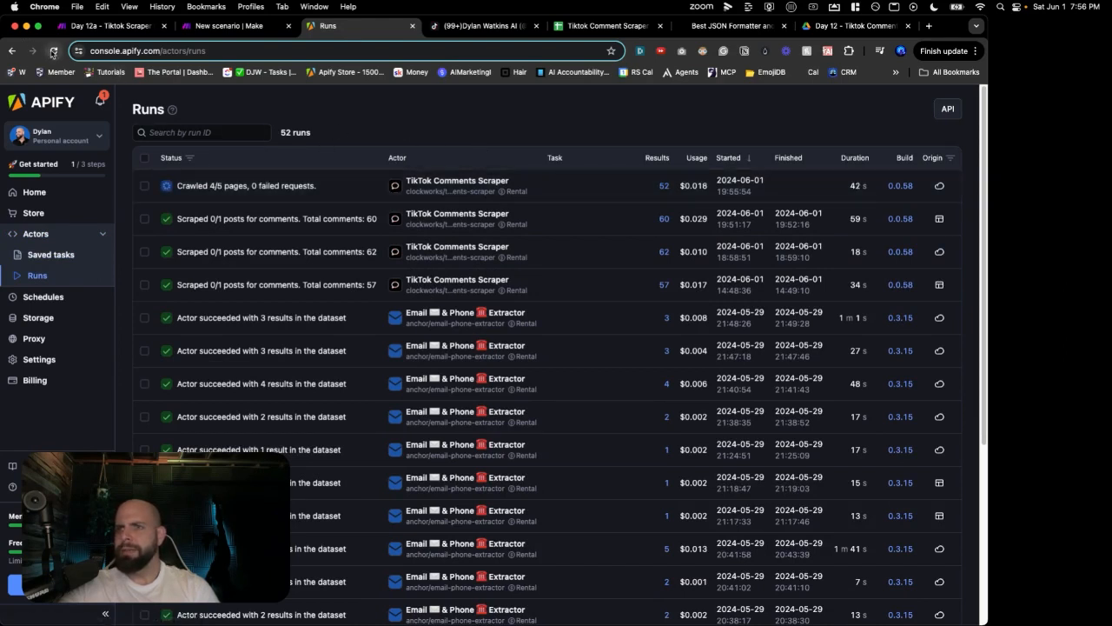
click(53, 51)
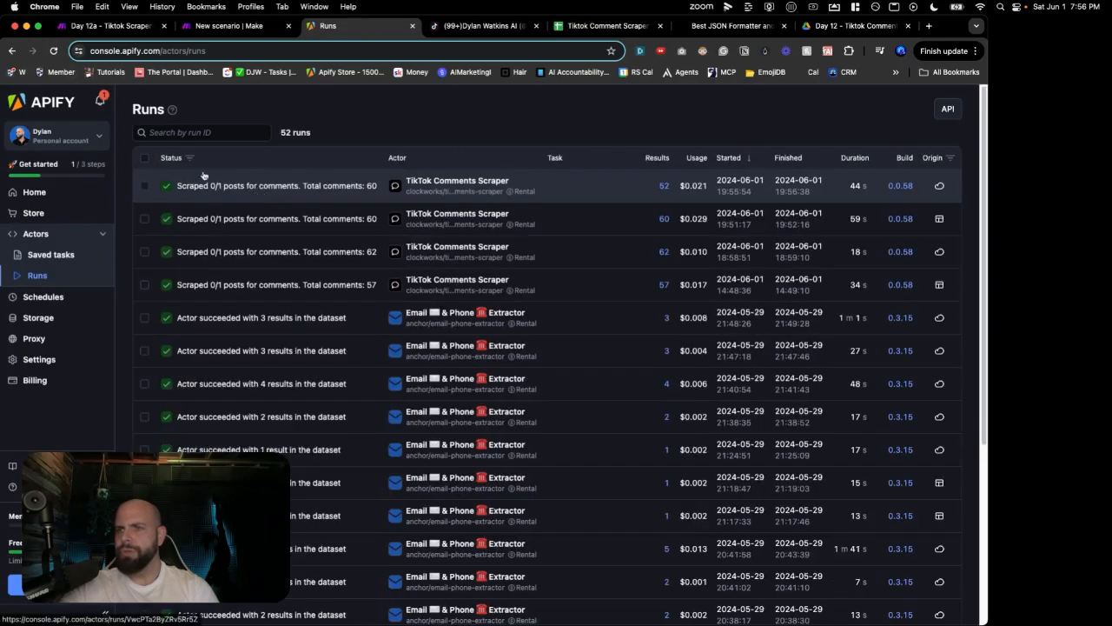
click(219, 25)
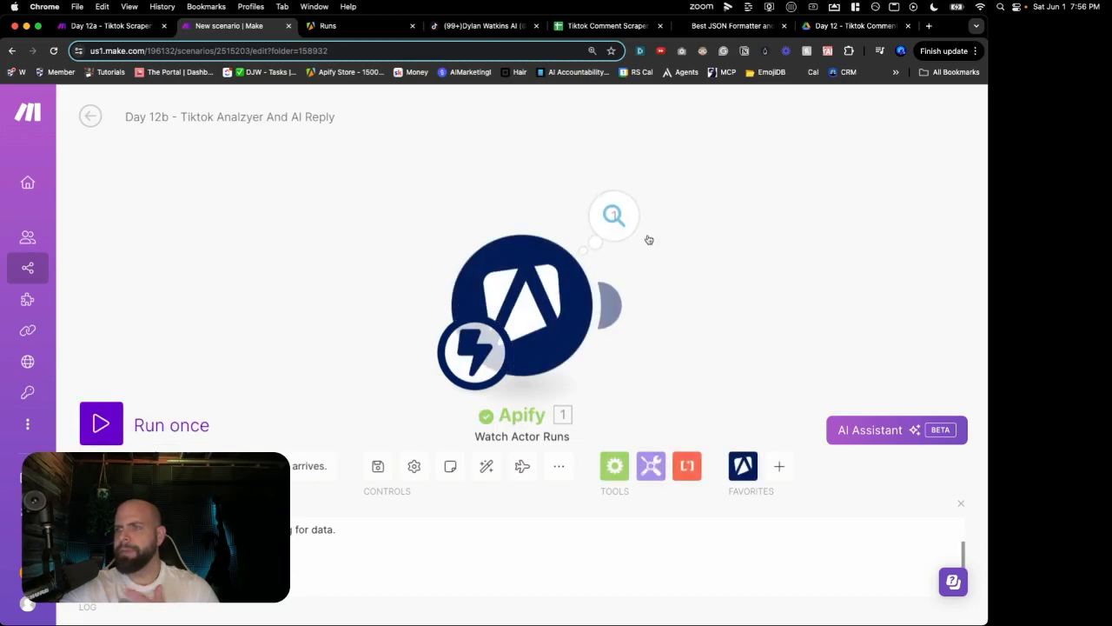
Step: Check the Watch Actor Runs output bundle's SUCCEEDED status and its defaultDatasetId value
click(631, 234)
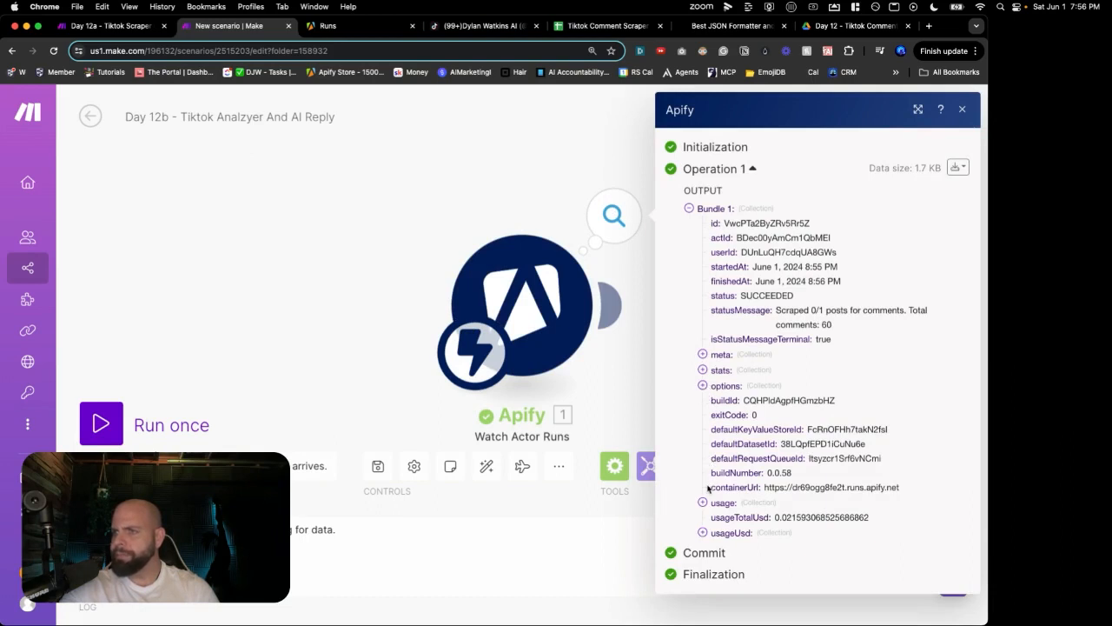
drag(760, 296, 796, 298)
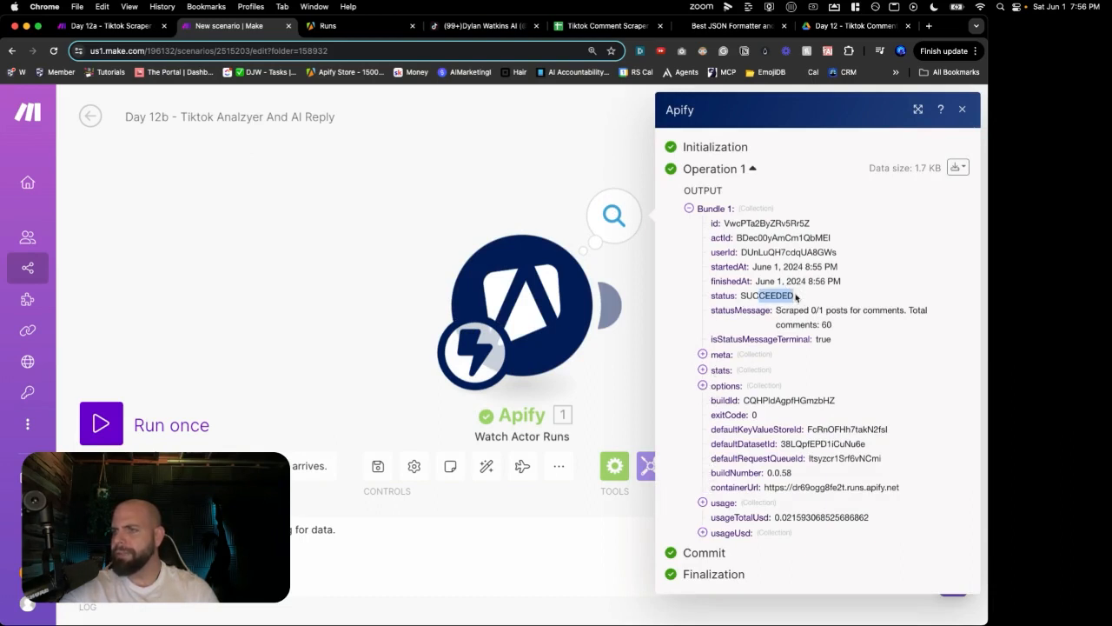
double_click(803, 444)
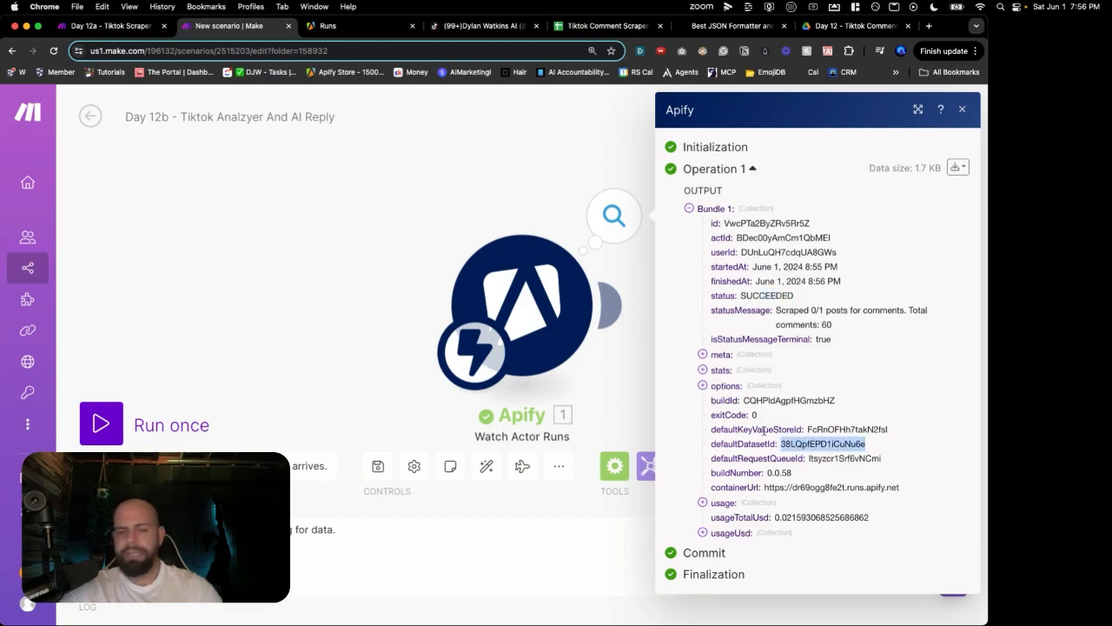
click(566, 223)
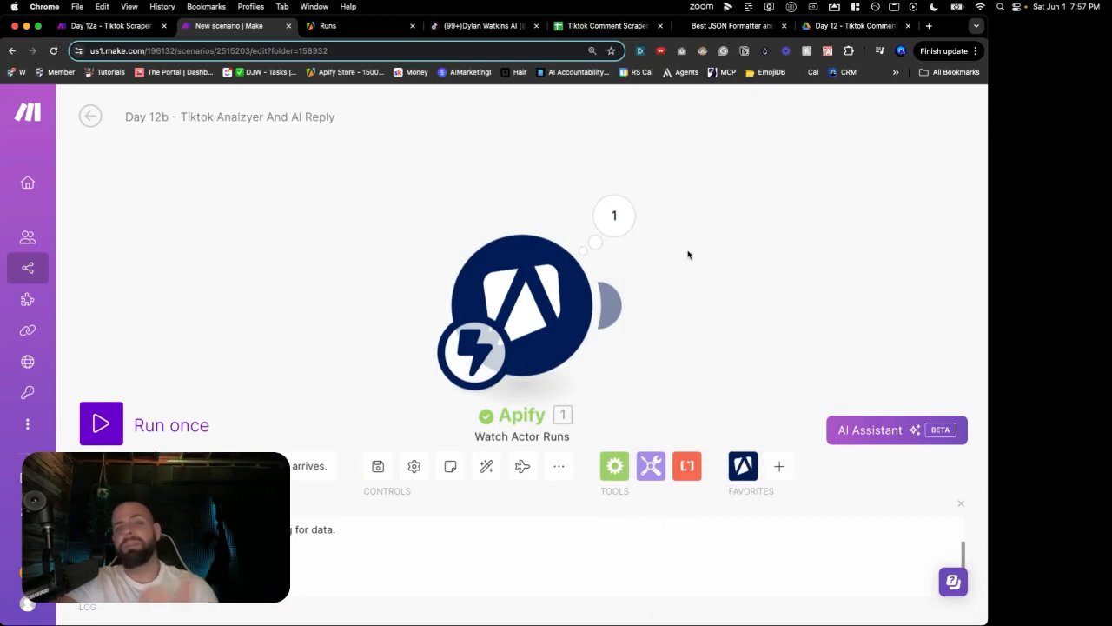
drag(768, 313, 639, 273)
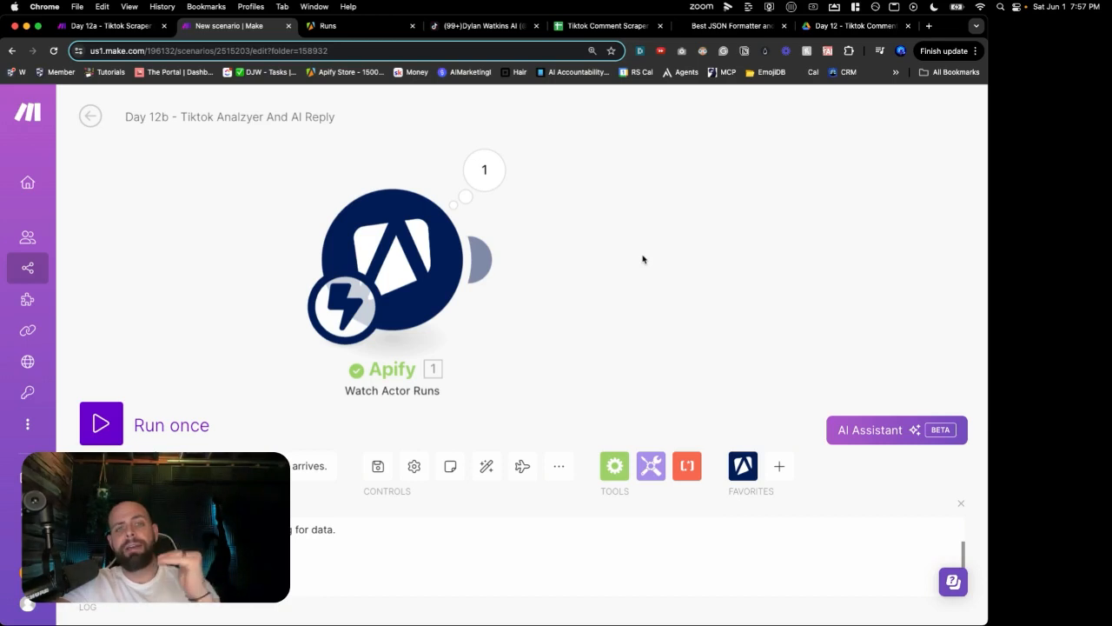
Step: Add an Iterator module after the Apify trigger, leaving its Array field empty
click(648, 256)
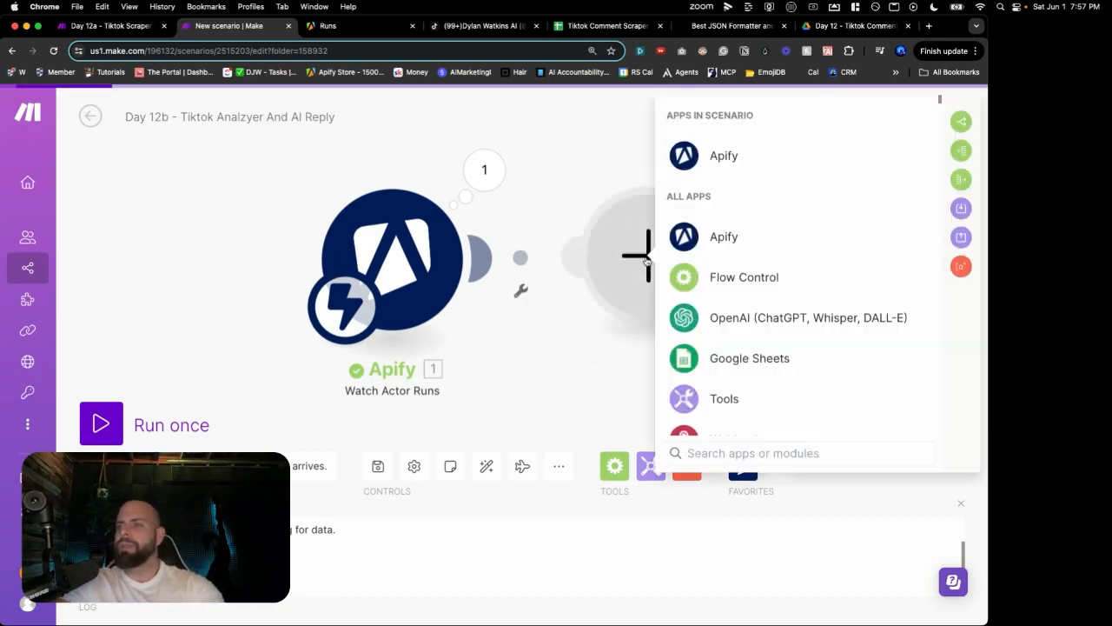
scroll(697, 294, down, 3)
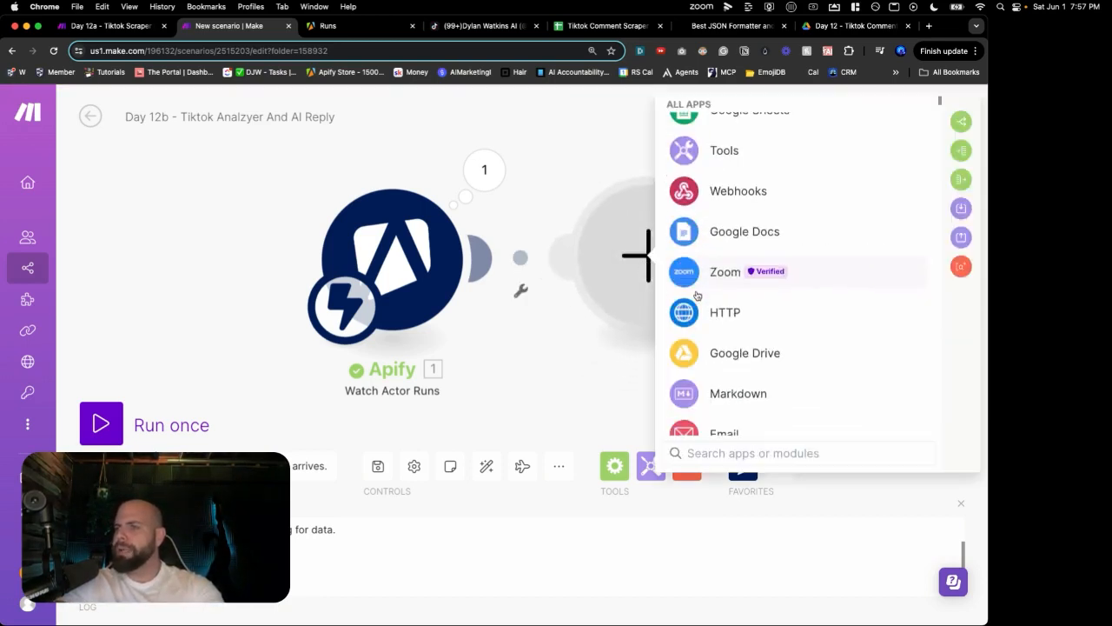
scroll(695, 296, down, 3)
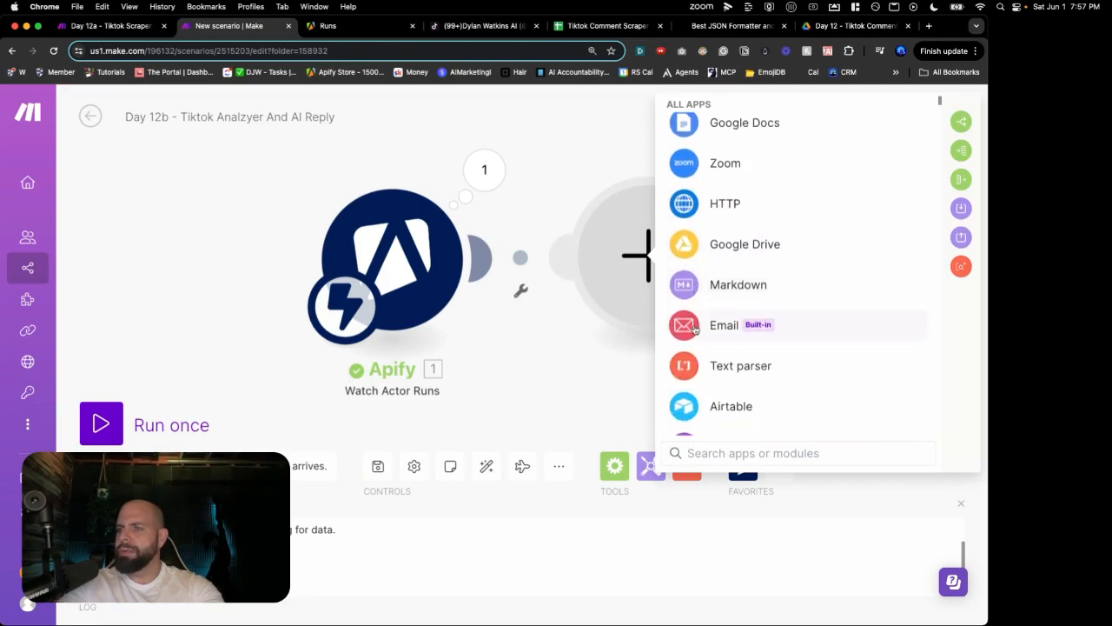
text(iter)
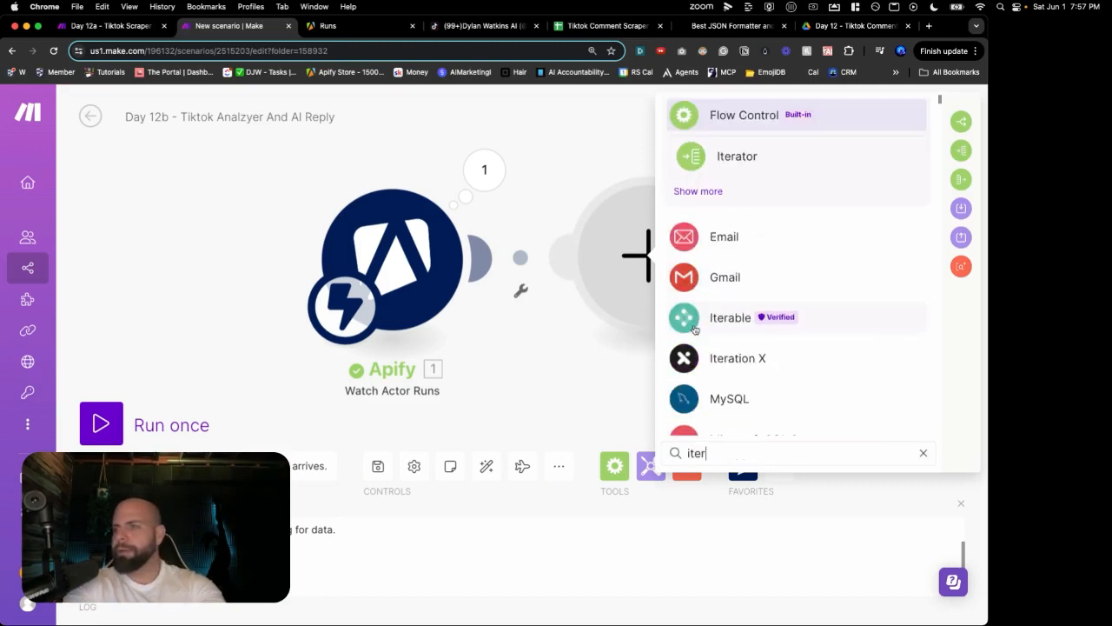
click(779, 163)
click(392, 268)
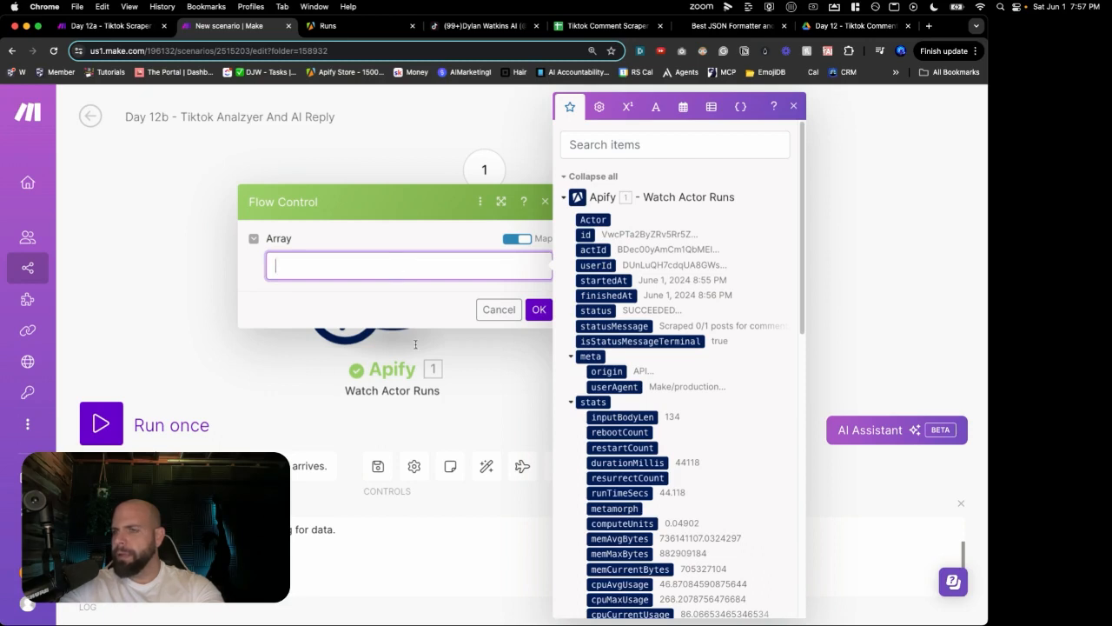
click(497, 317)
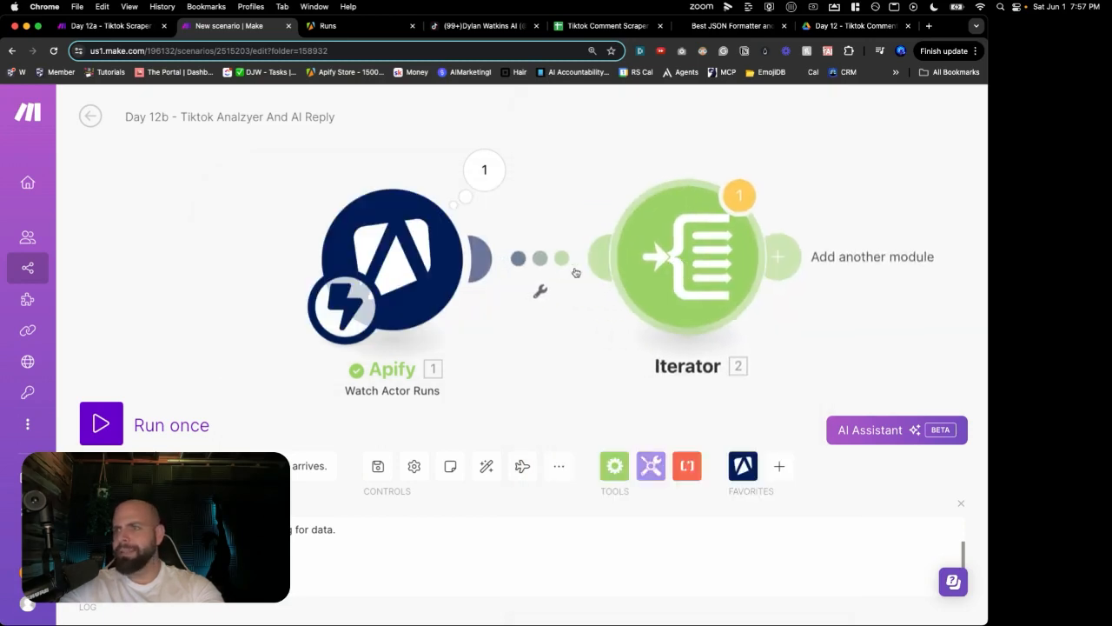
Step: Unlink the Iterator from the Apify trigger and move it further right
right_click(552, 266)
click(584, 300)
drag(670, 286, 837, 284)
click(631, 252)
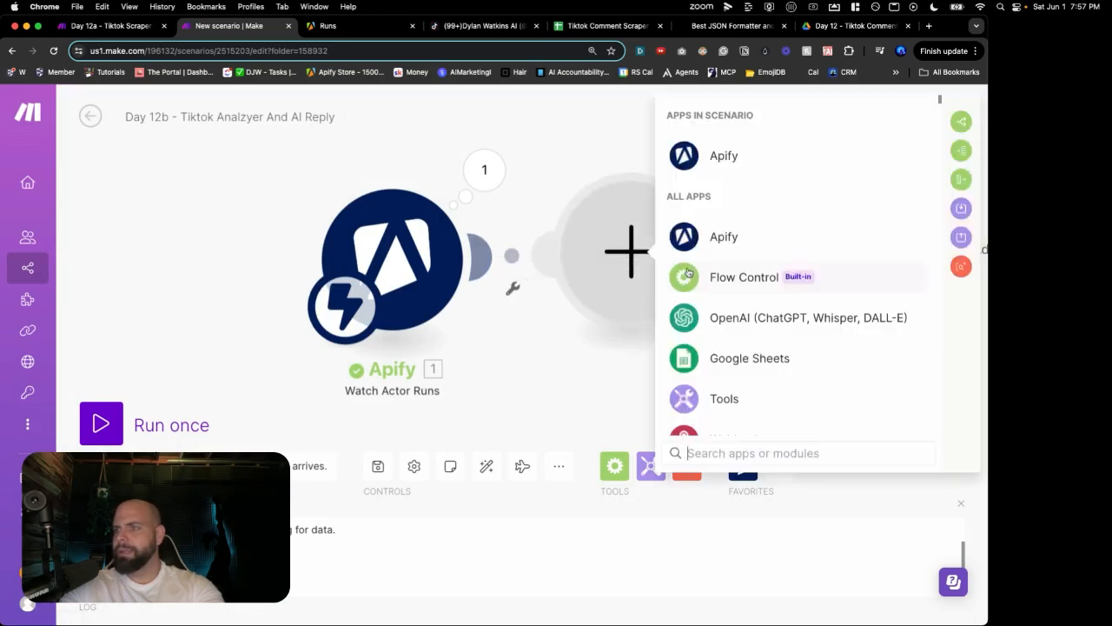
Step: Add an Apify Get Dataset Items module with Dataset ID 38LQpfEPD1iCuNu6e
click(711, 236)
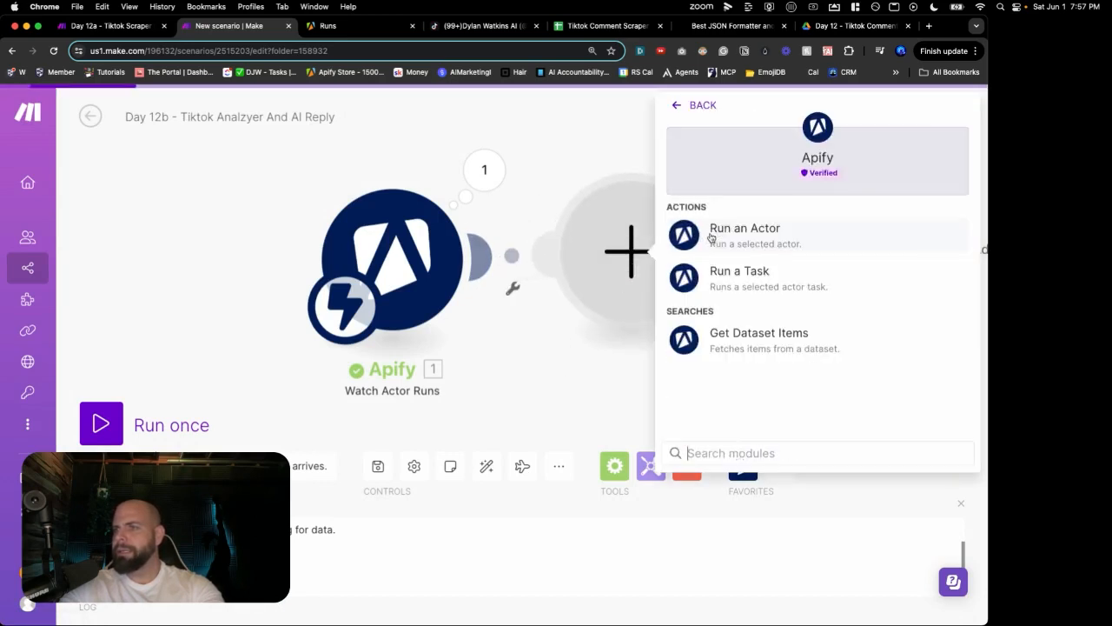
click(710, 332)
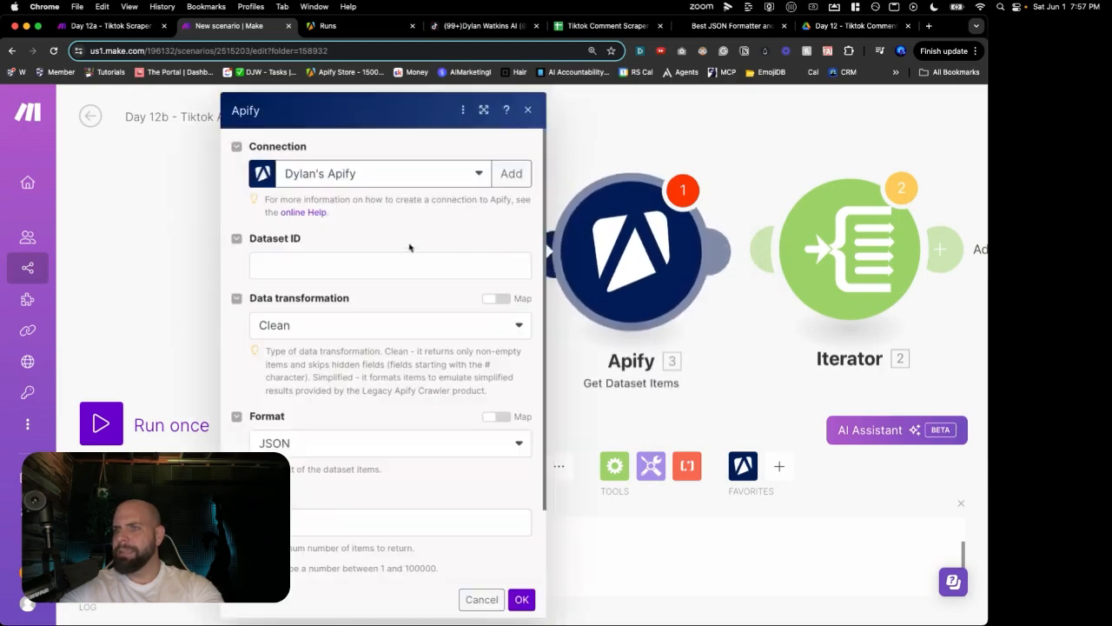
click(400, 263)
text(38LQpfEPD1iCuNu6e)
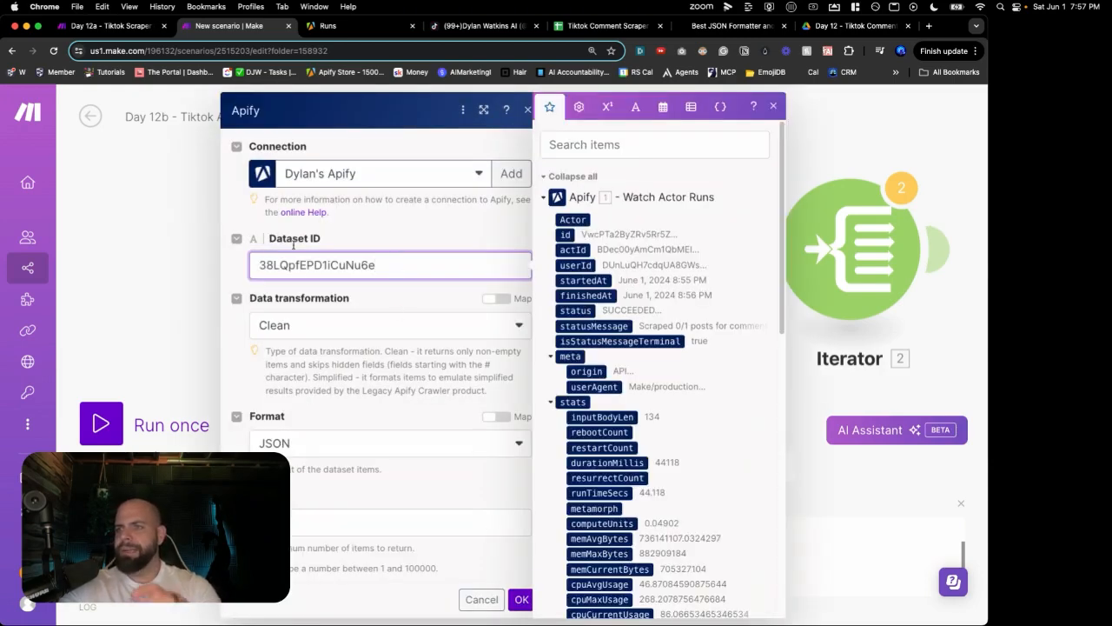
click(519, 599)
Step: Connect Get Dataset Items to the Iterator and unlink it from the Watch Actor Runs trigger
drag(324, 290, 333, 295)
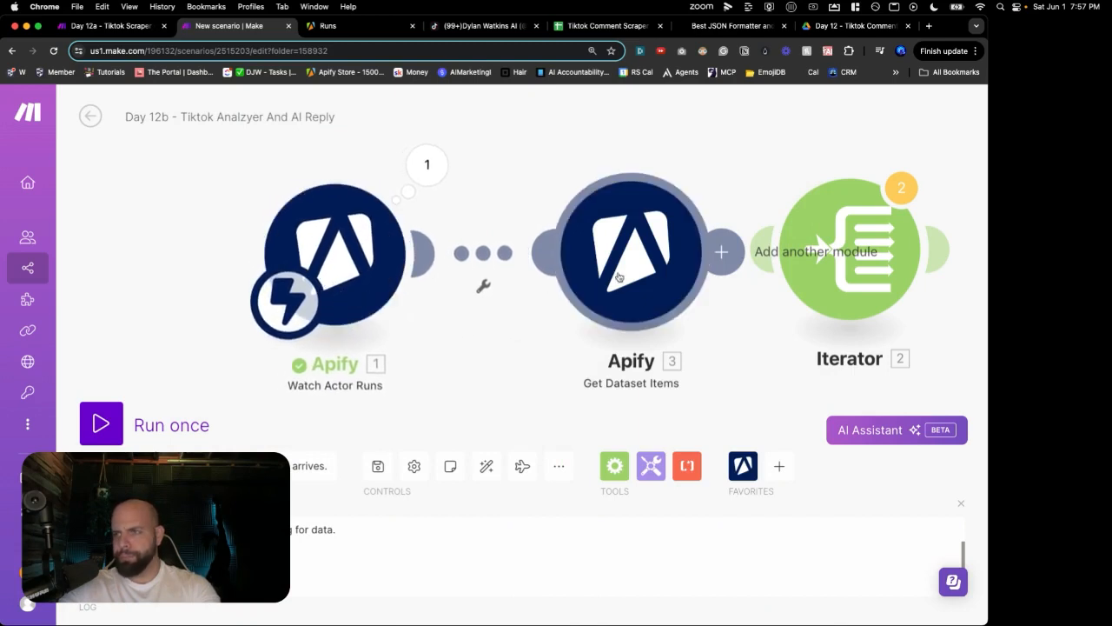
drag(840, 233, 930, 232)
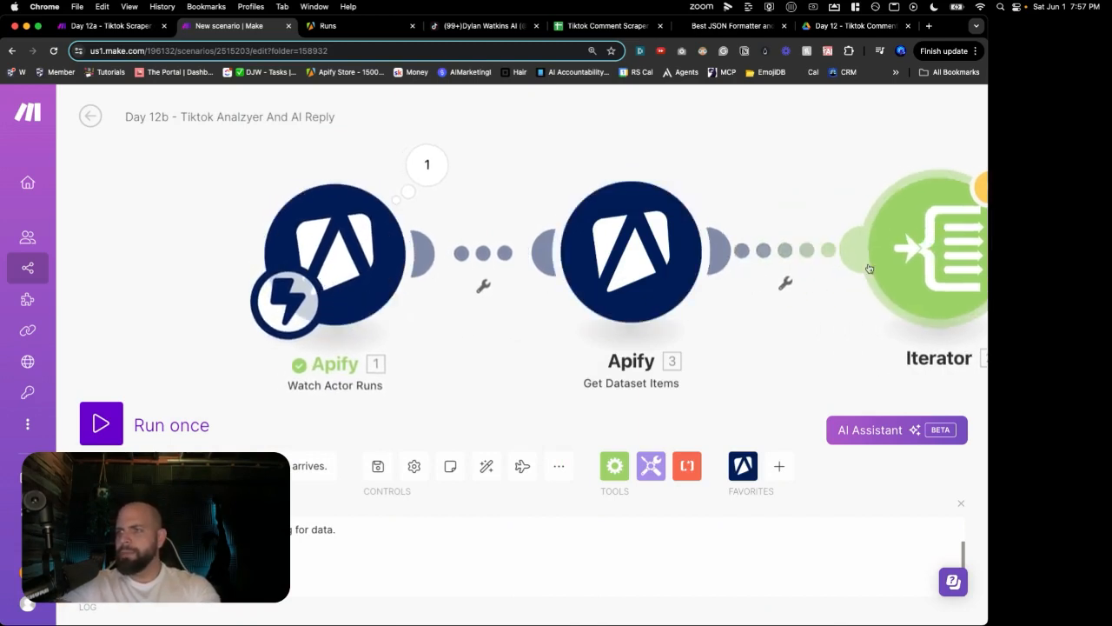
scroll(782, 303, down, 1)
scroll(782, 302, down, 1)
click(519, 288)
click(539, 302)
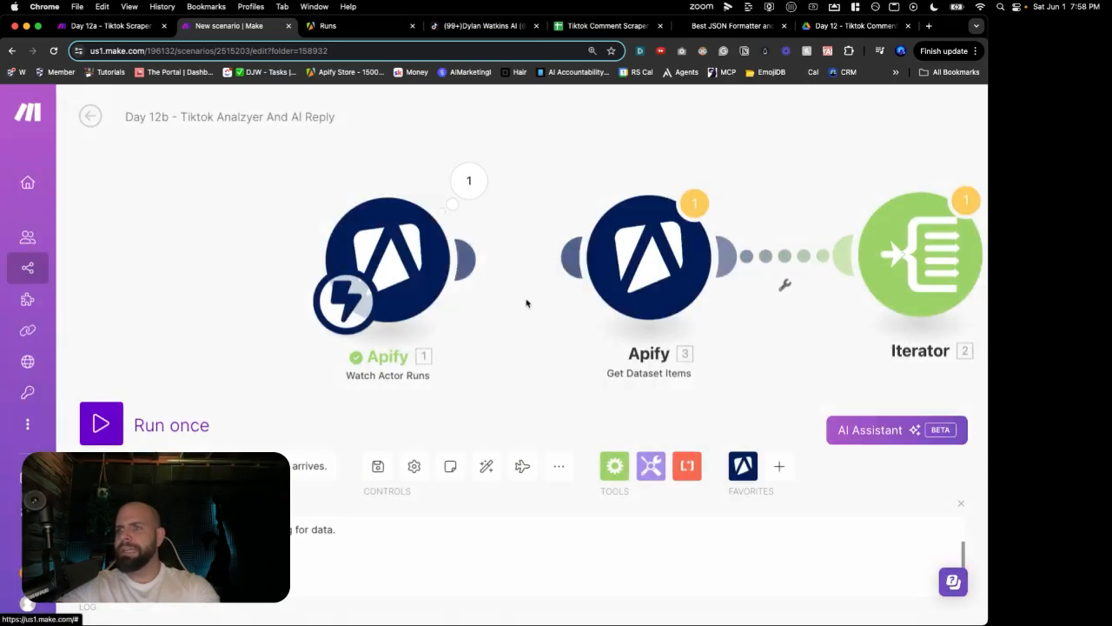
click(331, 298)
Step: Make Get Dataset Items the scenario's scheduled starting module
drag(698, 294, 693, 290)
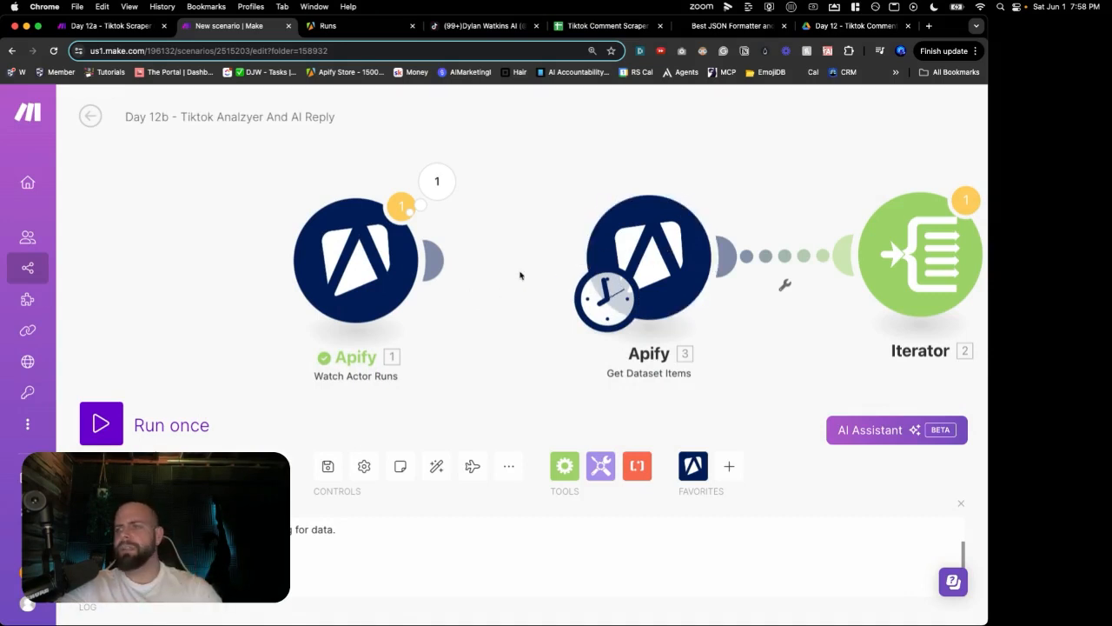
scroll(538, 270, down, 2)
drag(536, 268, 439, 256)
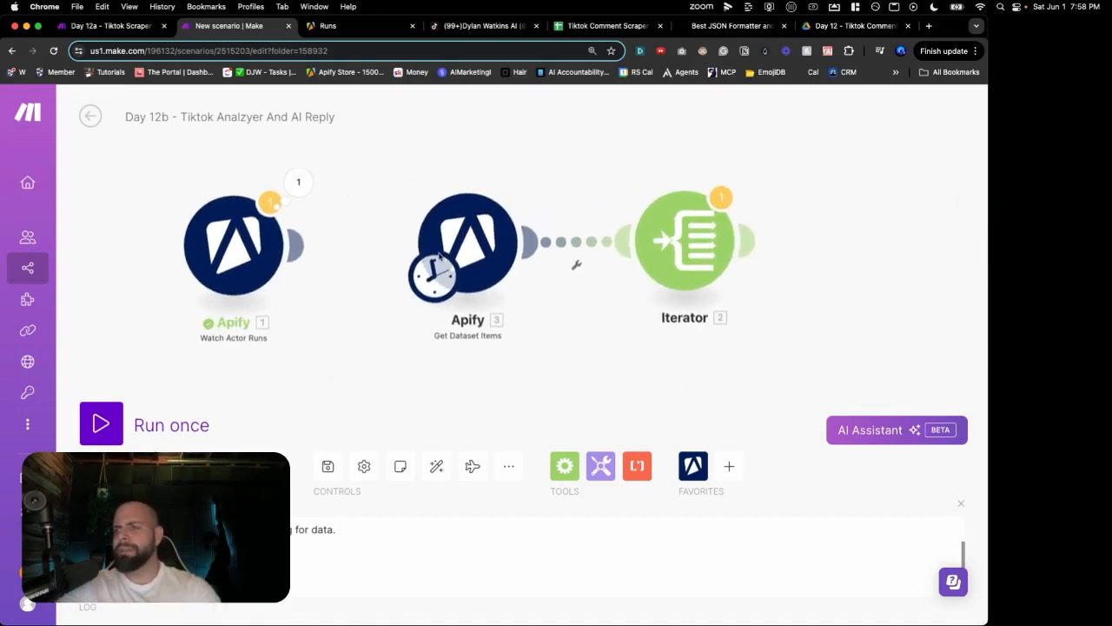
Step: Leave the Iterator's settings unchanged and unlink it from Get Dataset Items
click(678, 248)
click(545, 260)
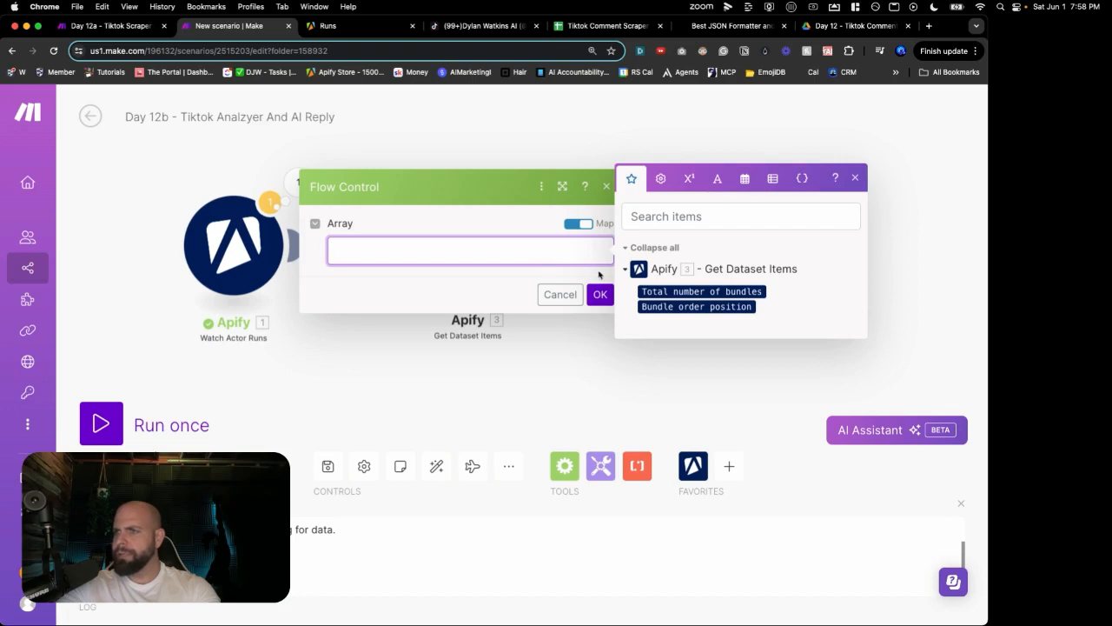
click(570, 296)
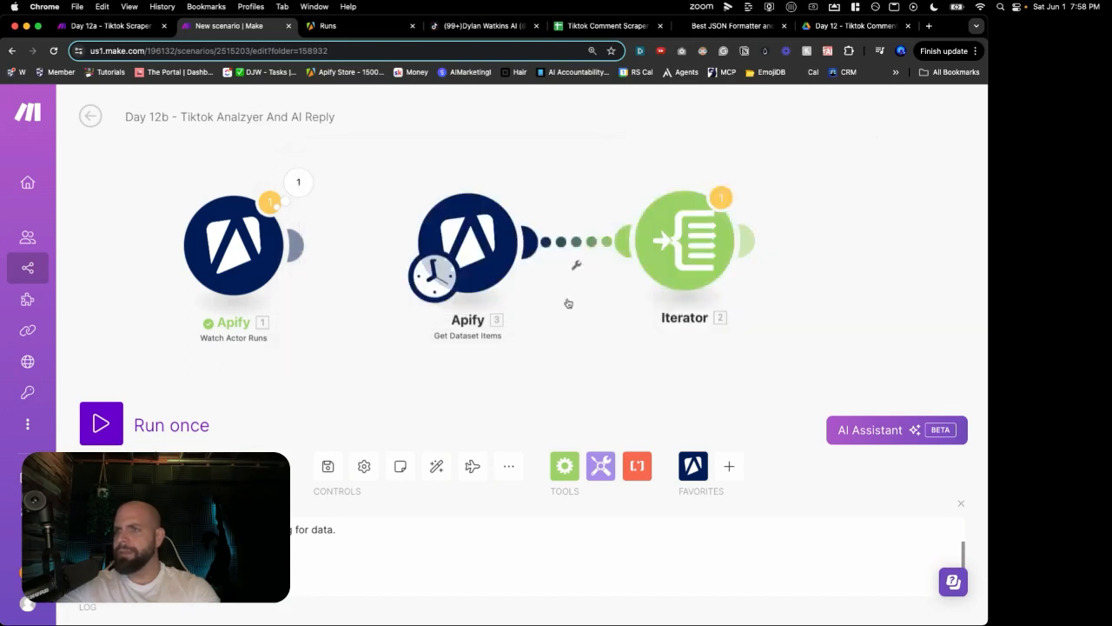
click(580, 266)
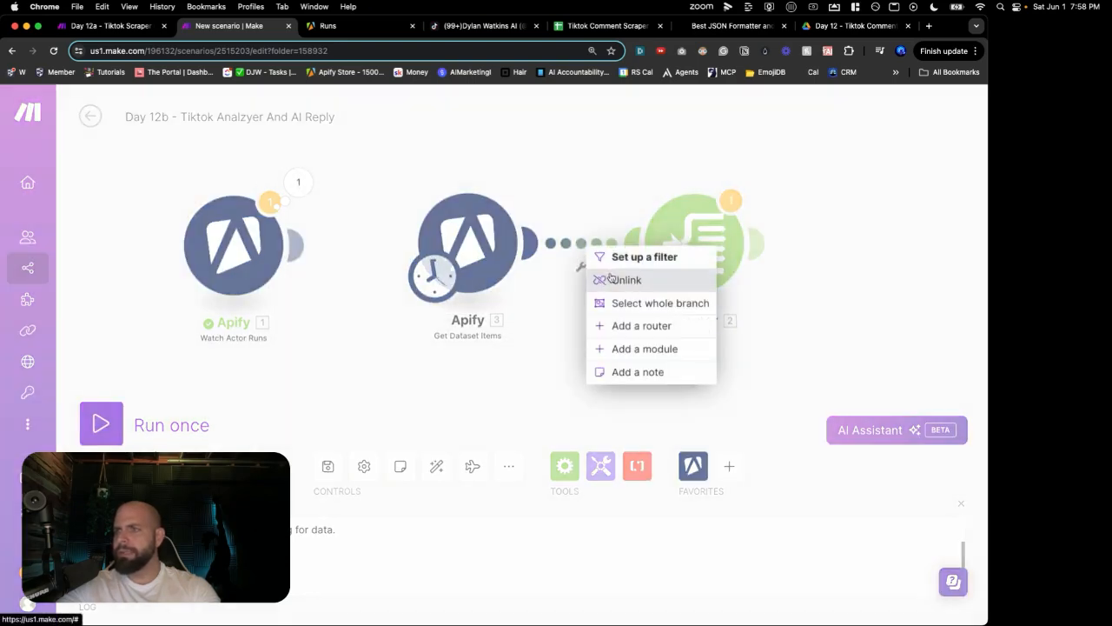
click(600, 279)
Step: Run the scenario once and inspect the 60 TikTok comment bundles from Get Dataset Items
click(97, 424)
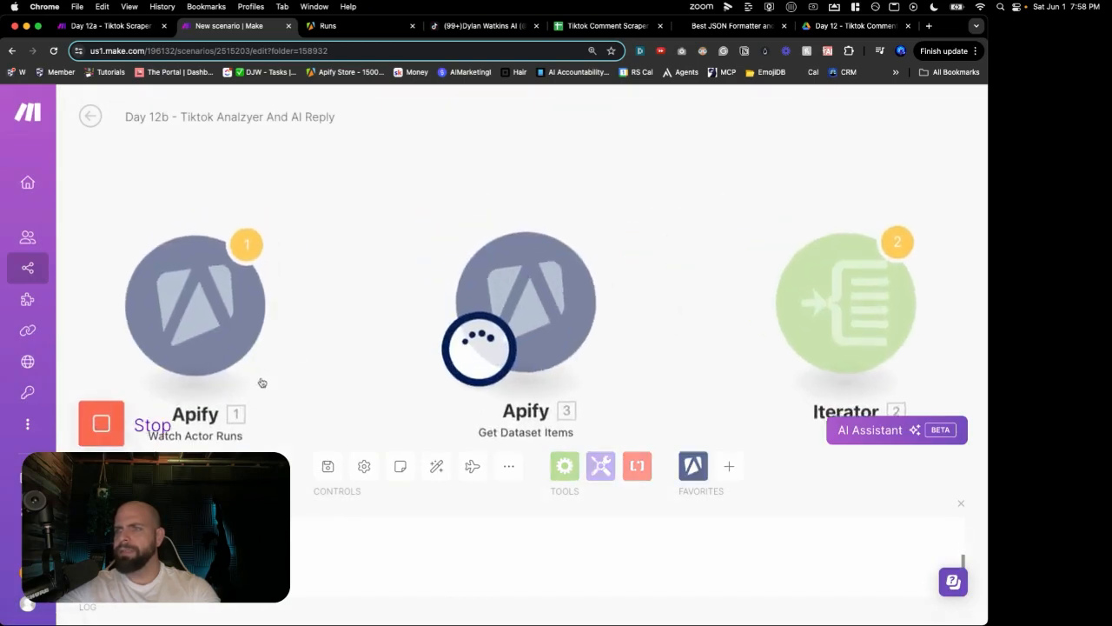
click(612, 230)
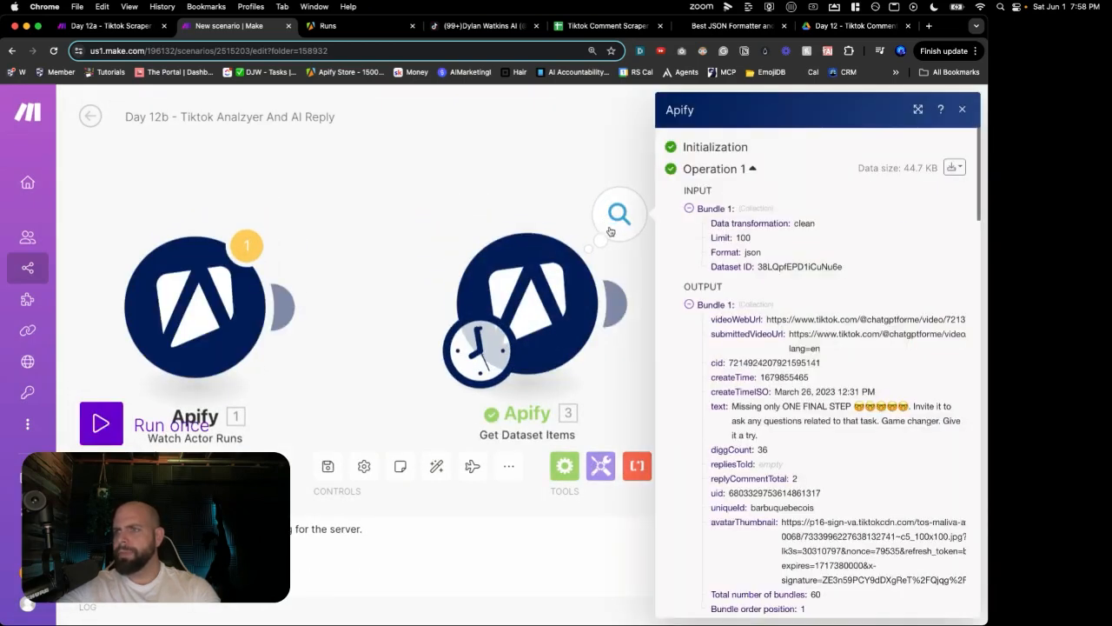
drag(733, 308, 856, 428)
click(854, 425)
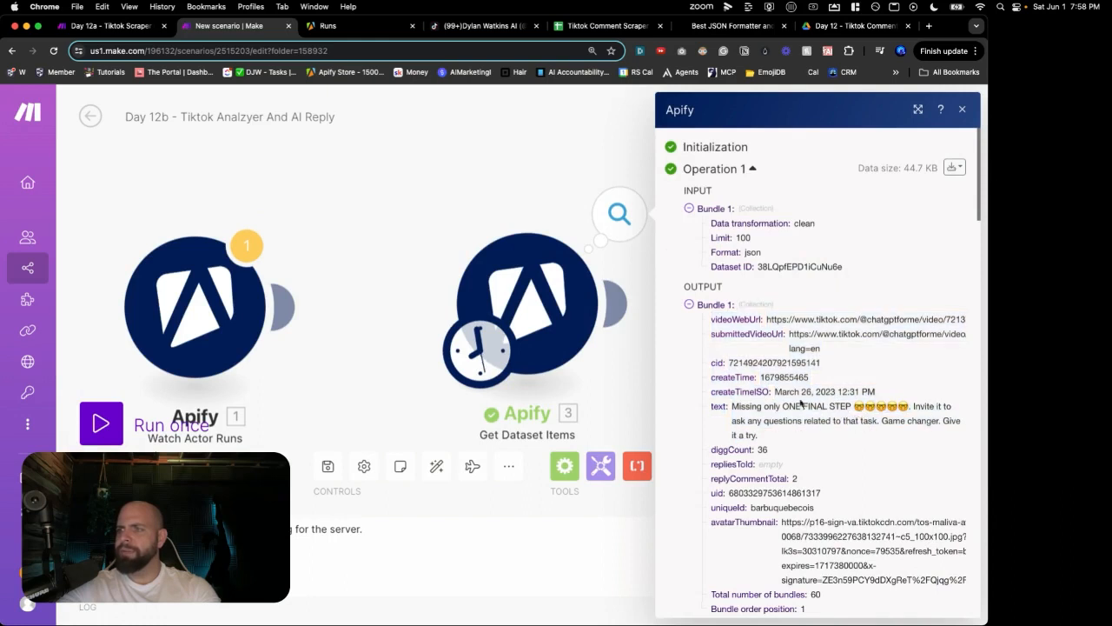
drag(751, 405, 798, 427)
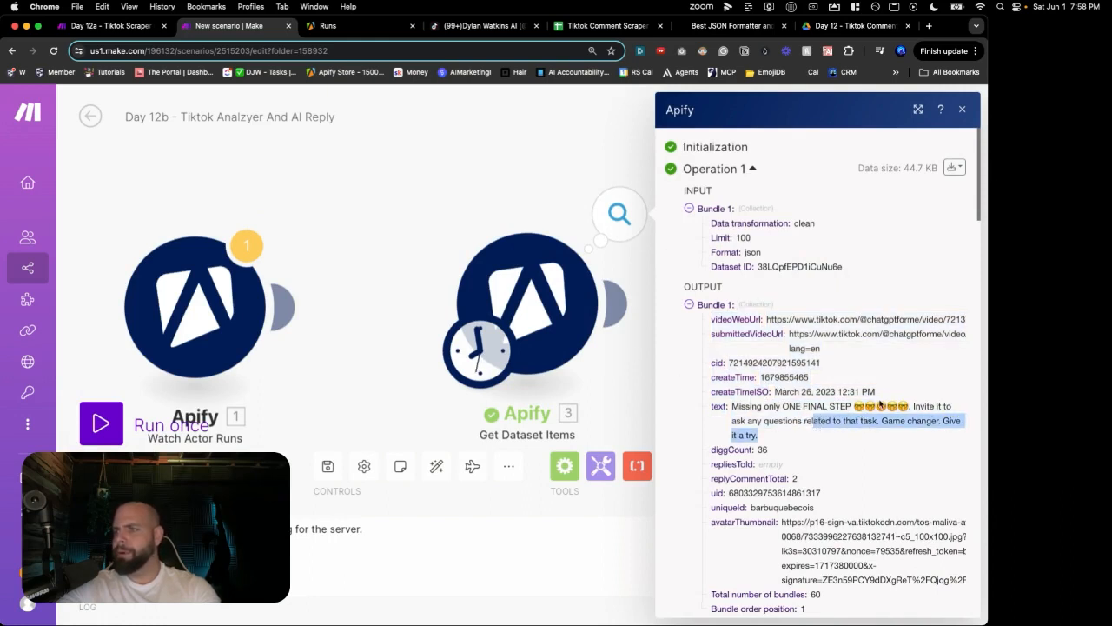
drag(880, 406, 832, 407)
Step: Link Get Dataset Items to the Iterator and open the Iterator's settings
click(650, 368)
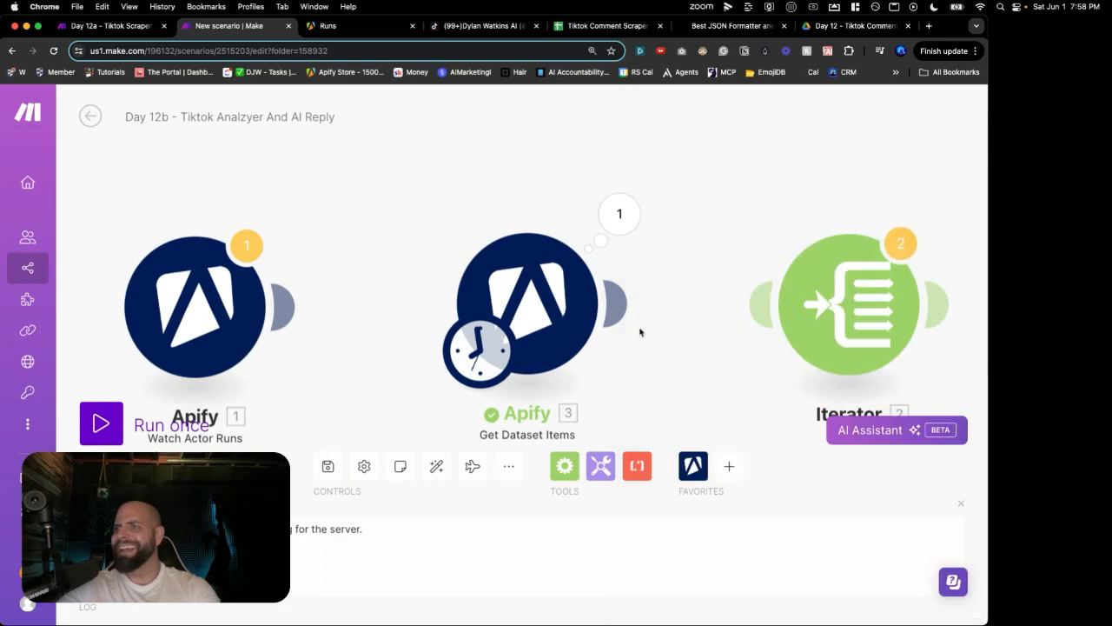
mouse_move(616, 304)
mouse_down()
mouse_move(791, 315)
mouse_move(778, 315)
mouse_up()
click(789, 316)
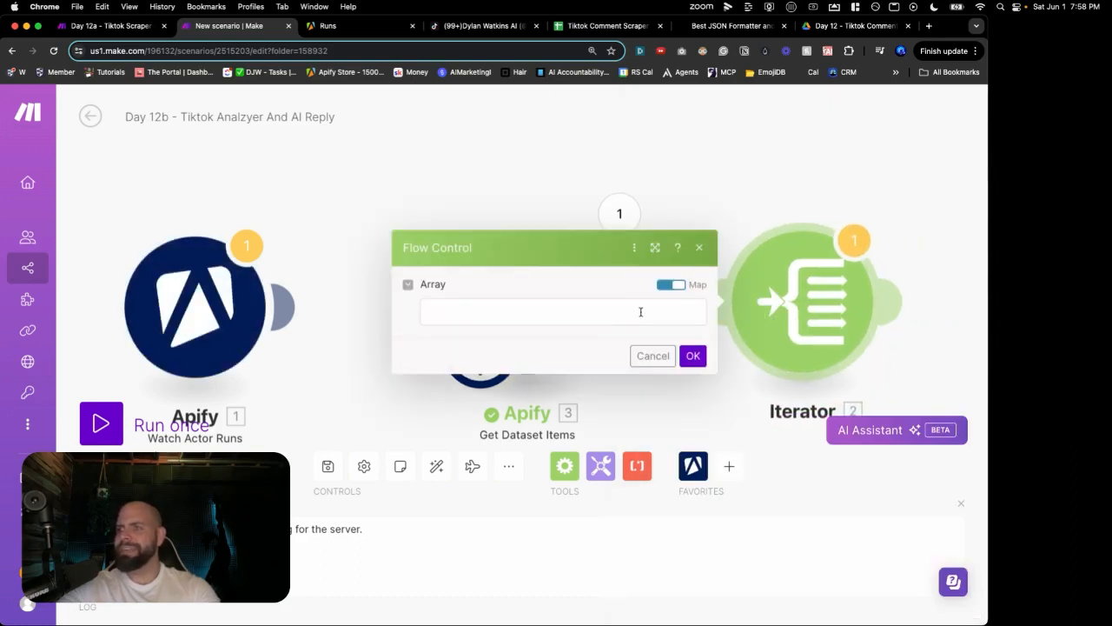
Step: Map Get Dataset Items' comment text (3. text) into the Iterator's Array field and confirm
click(624, 311)
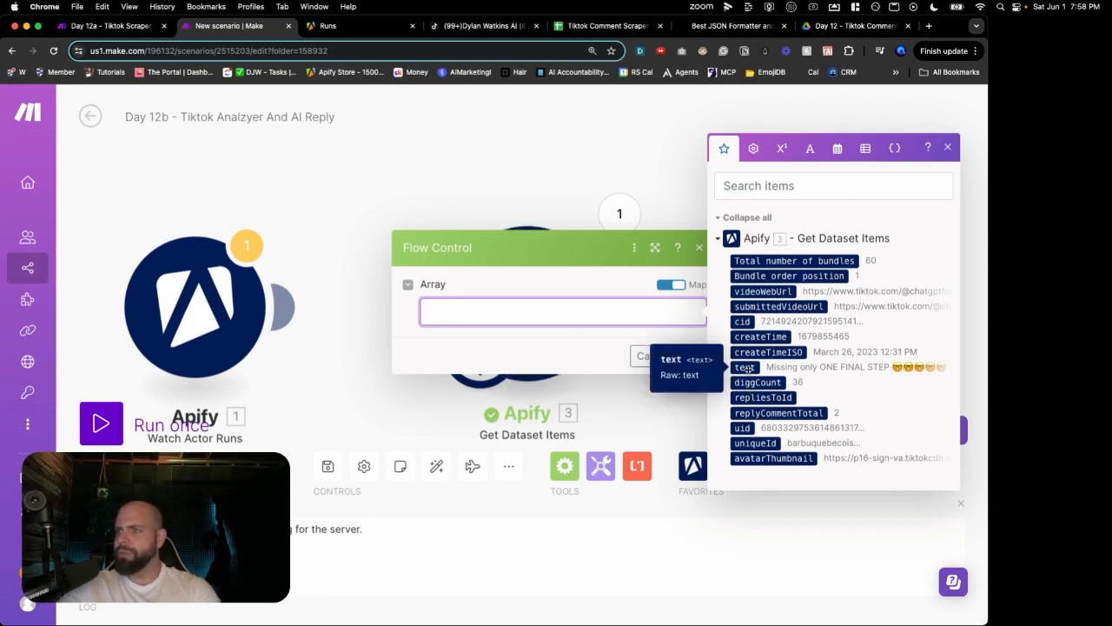
click(747, 369)
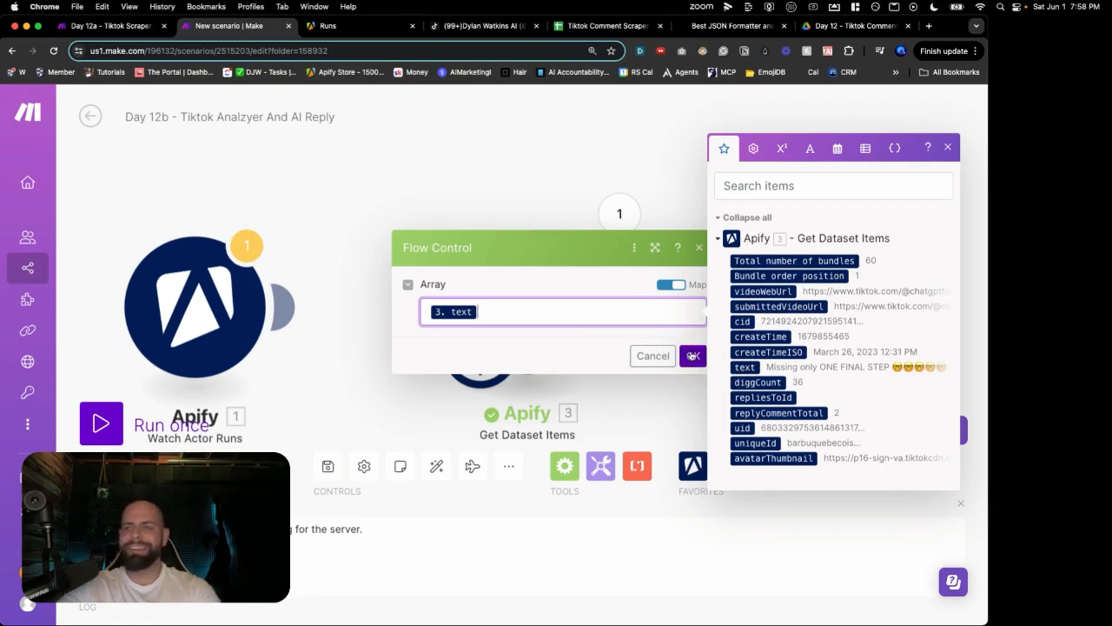
click(692, 356)
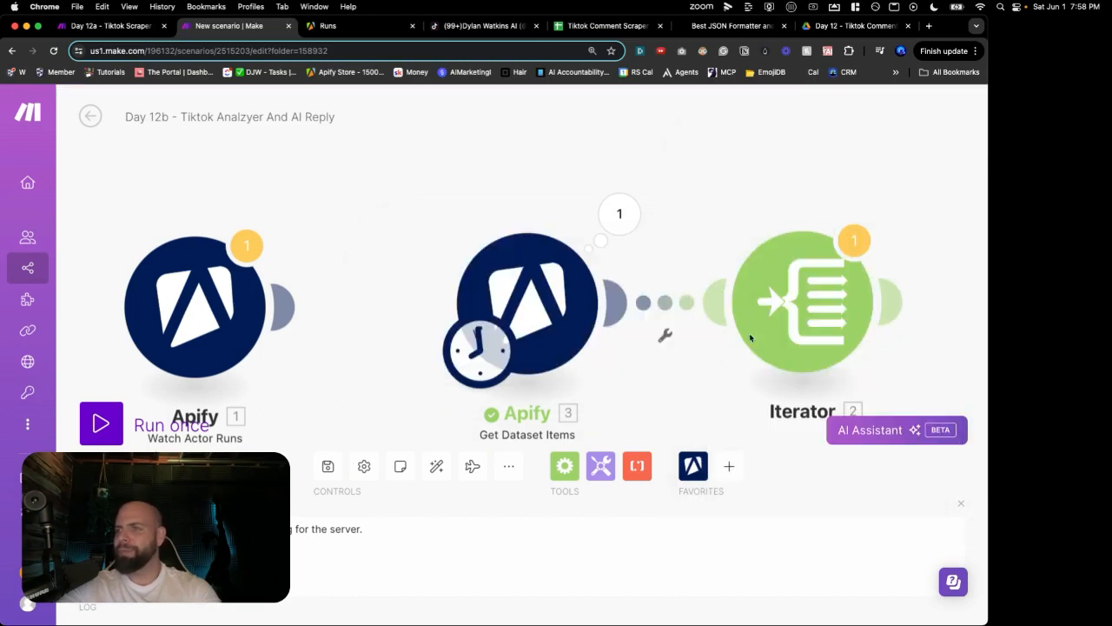
Step: Save the Day 12b scenario despite the transformer warning
click(329, 465)
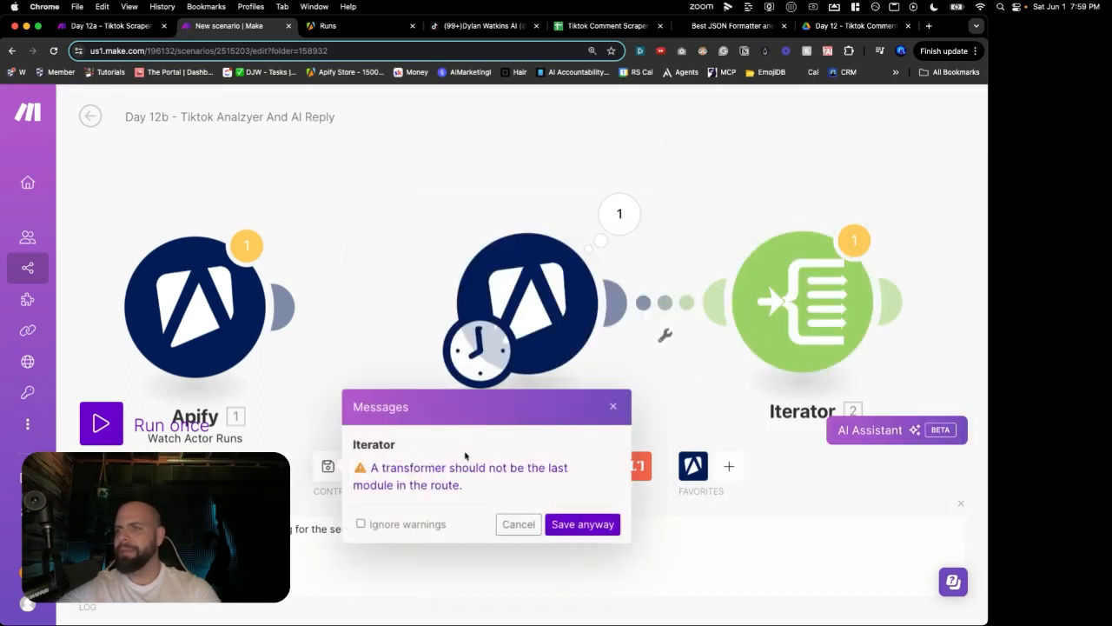
click(562, 523)
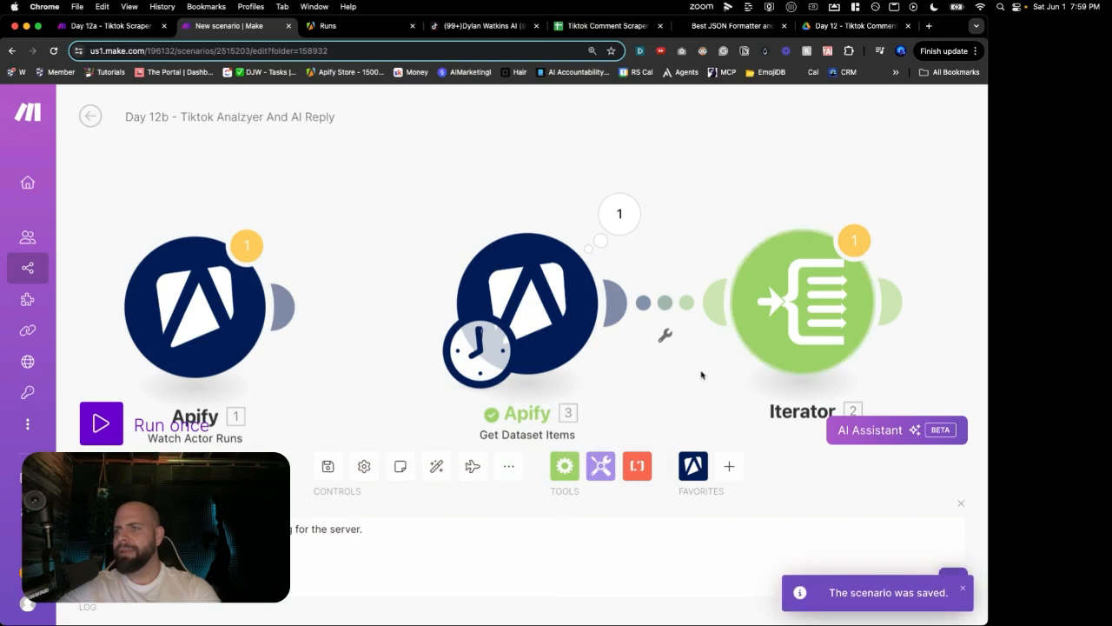
scroll(695, 372, down, 1)
drag(695, 372, 512, 313)
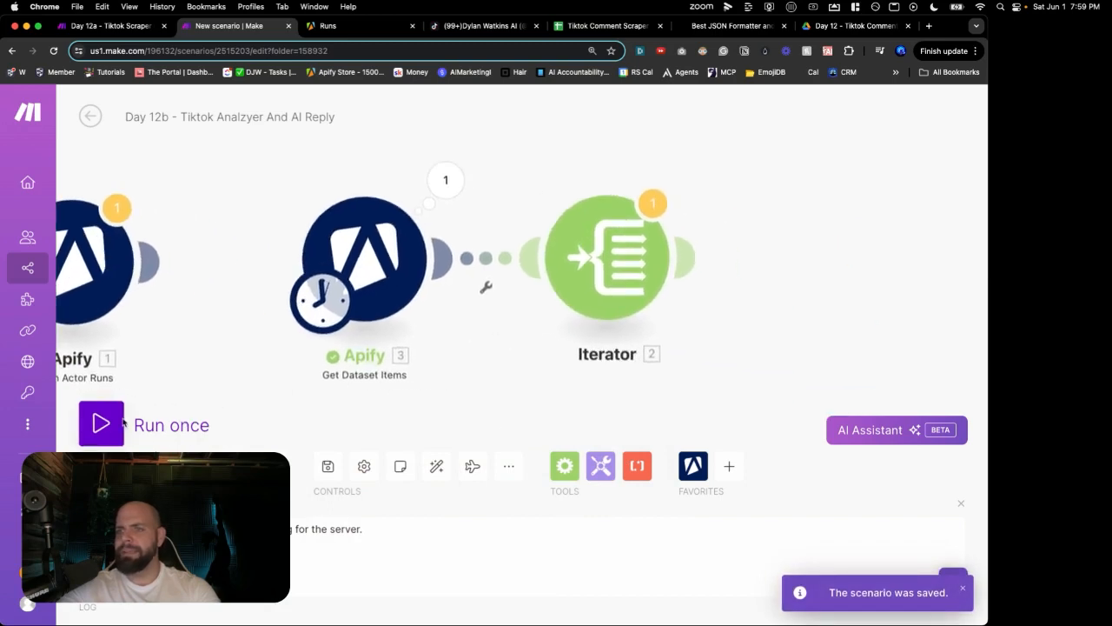
Step: Run the scenario once, proceeding past the transformer warning
click(94, 431)
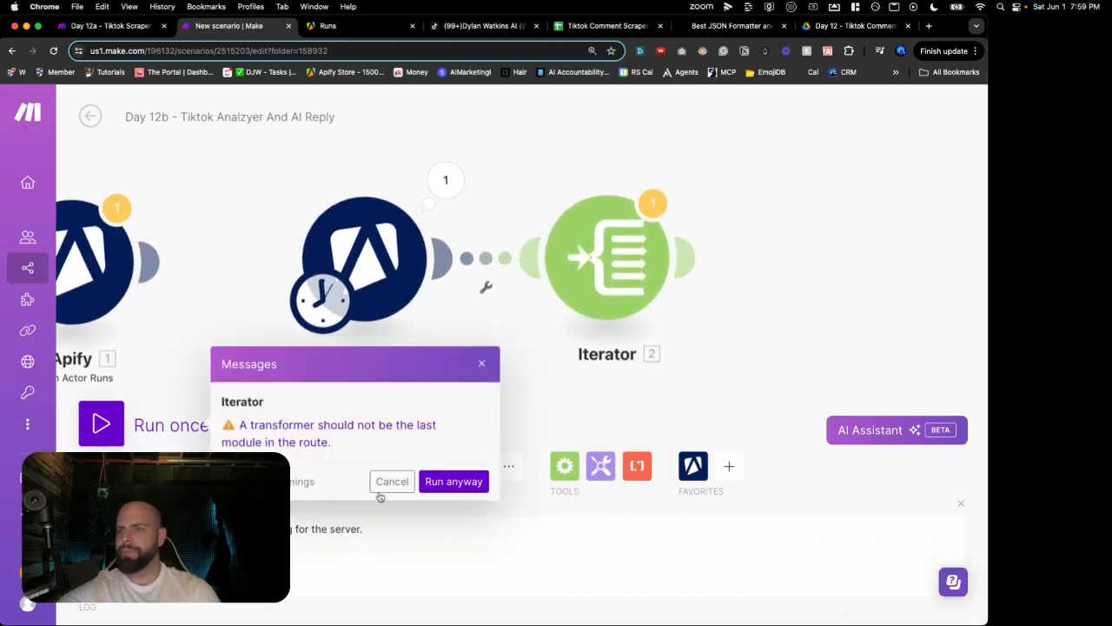
click(446, 481)
drag(770, 236, 541, 232)
Step: Inspect the Iterator's 60 output bundles, reading the comments in Operations 1 and 2
click(686, 209)
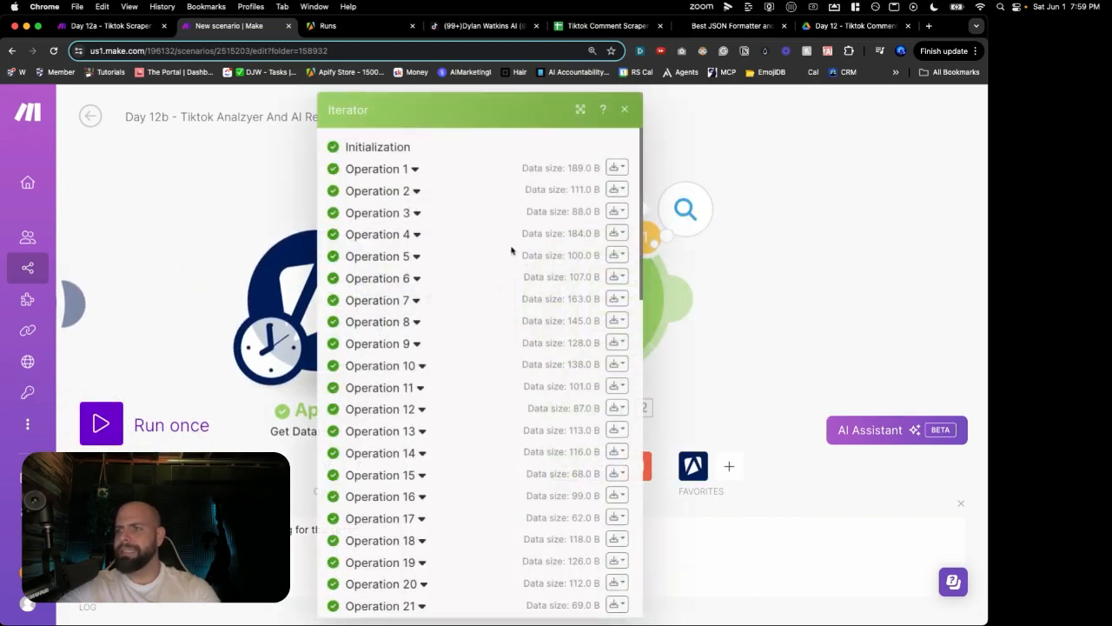
click(401, 168)
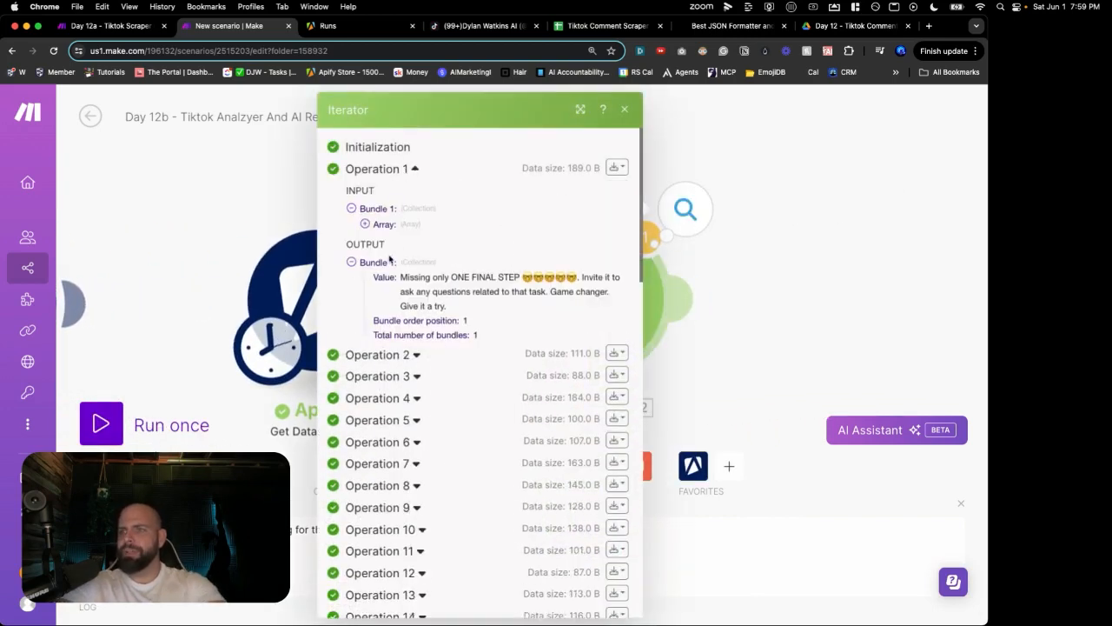
click(378, 353)
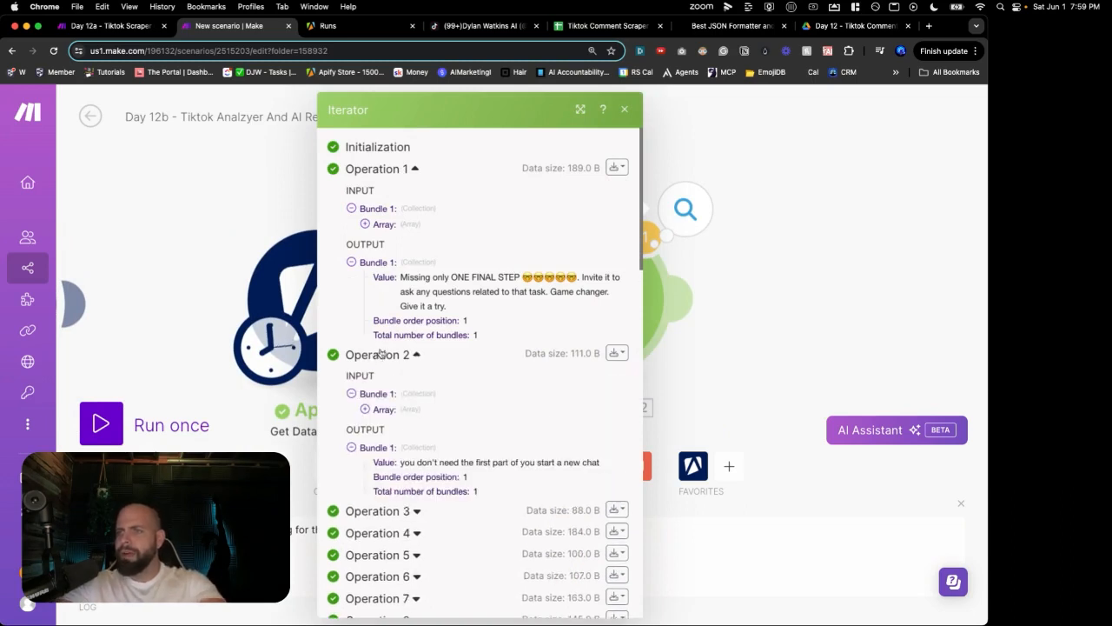
scroll(379, 351, down, 3)
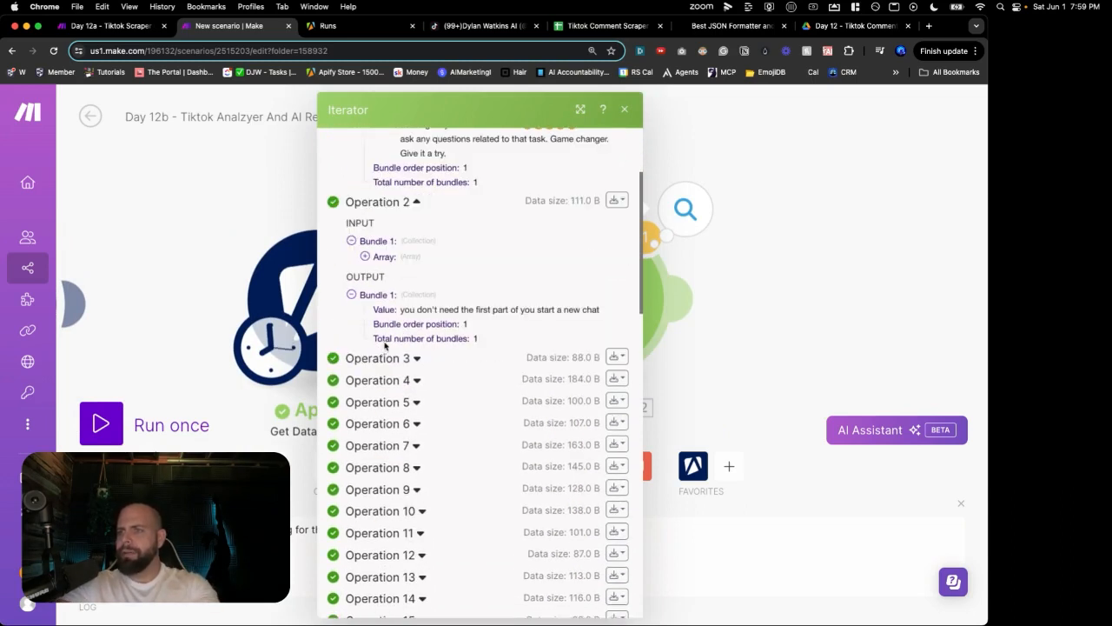
click(771, 294)
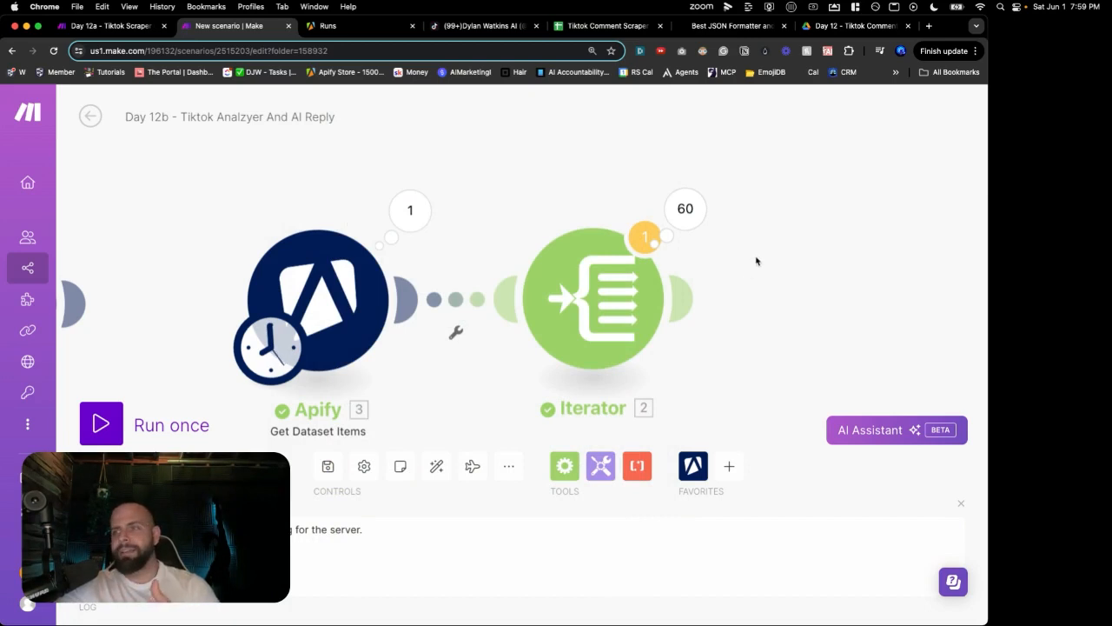
scroll(759, 263, down, 2)
drag(765, 263, 672, 240)
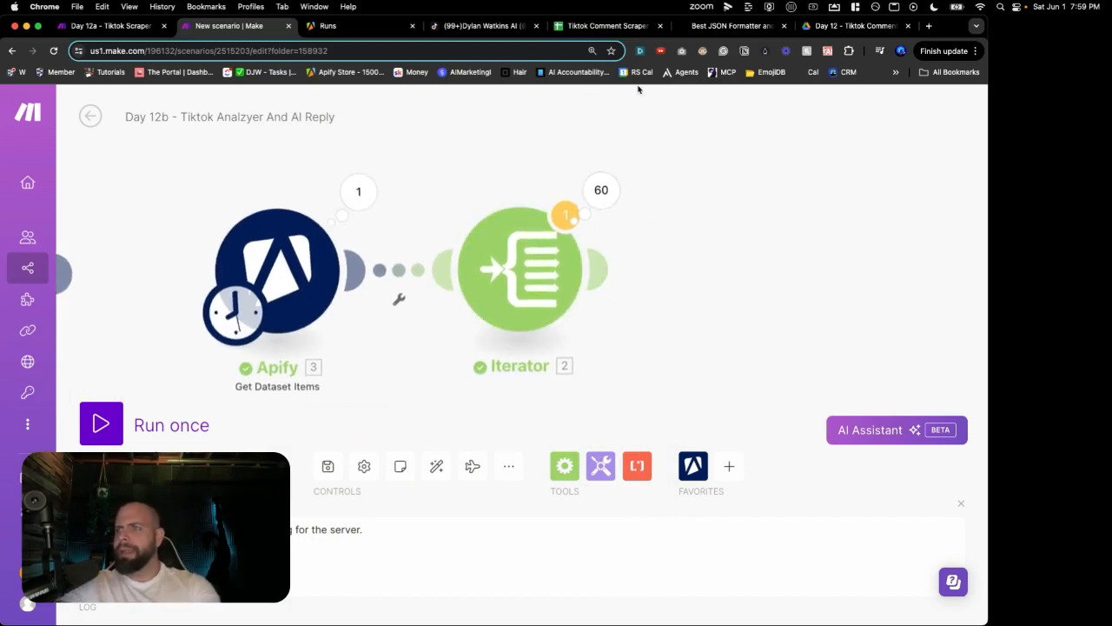
drag(707, 242, 628, 234)
click(857, 25)
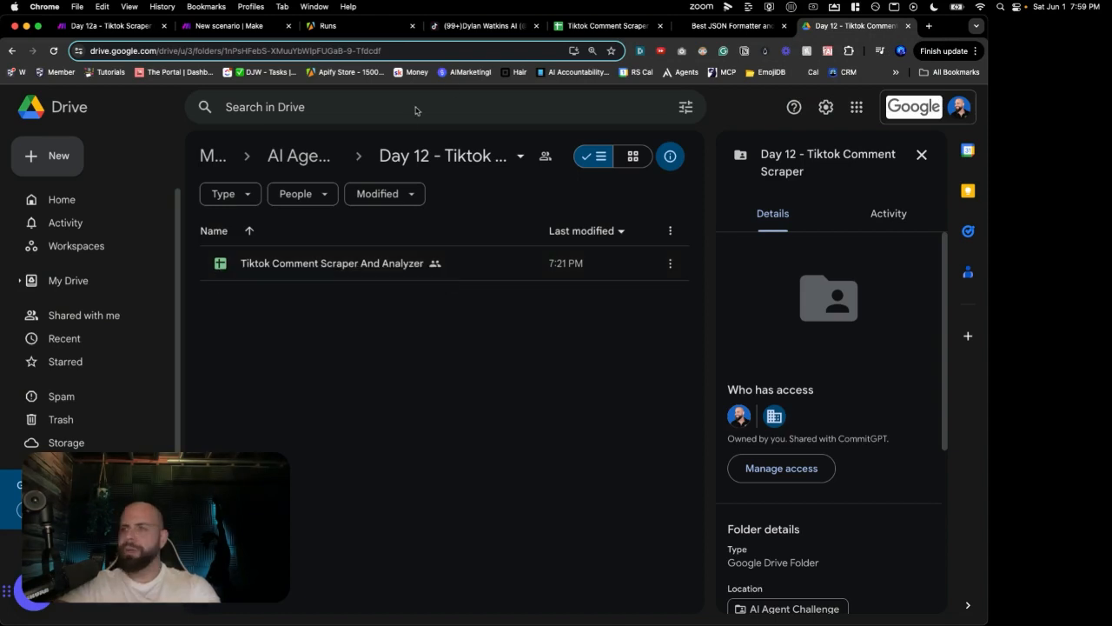
click(585, 30)
click(278, 236)
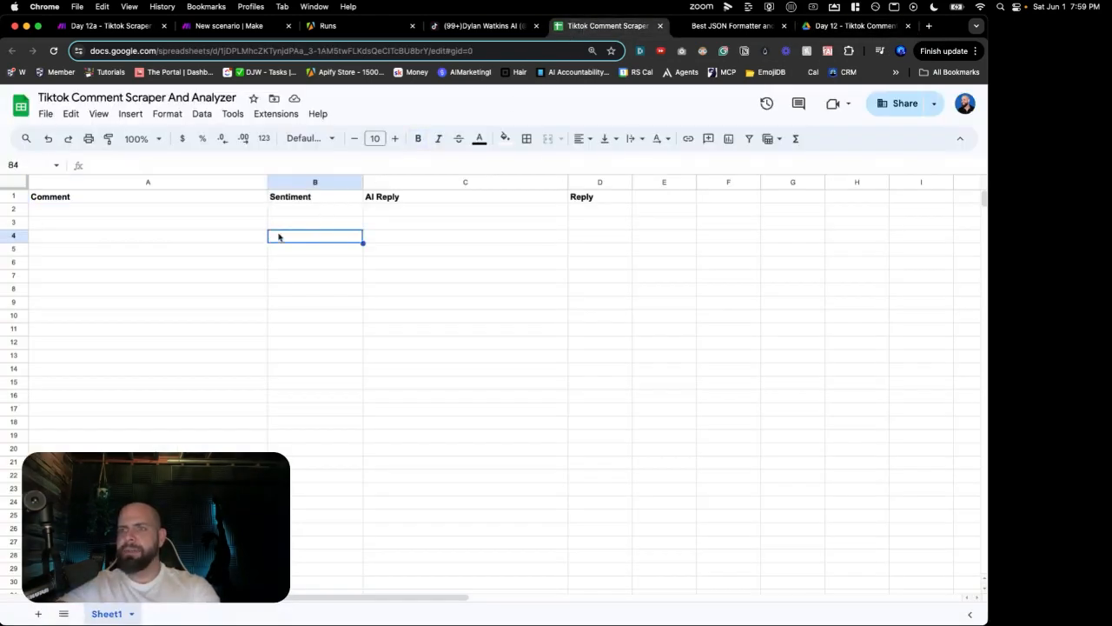
click(216, 197)
click(315, 197)
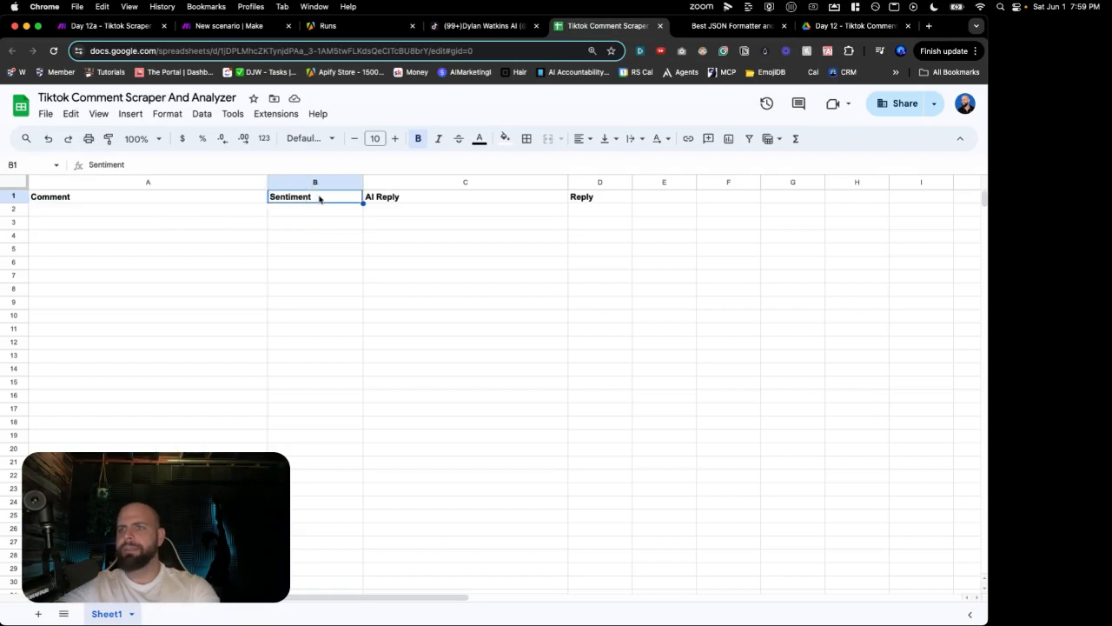
click(400, 200)
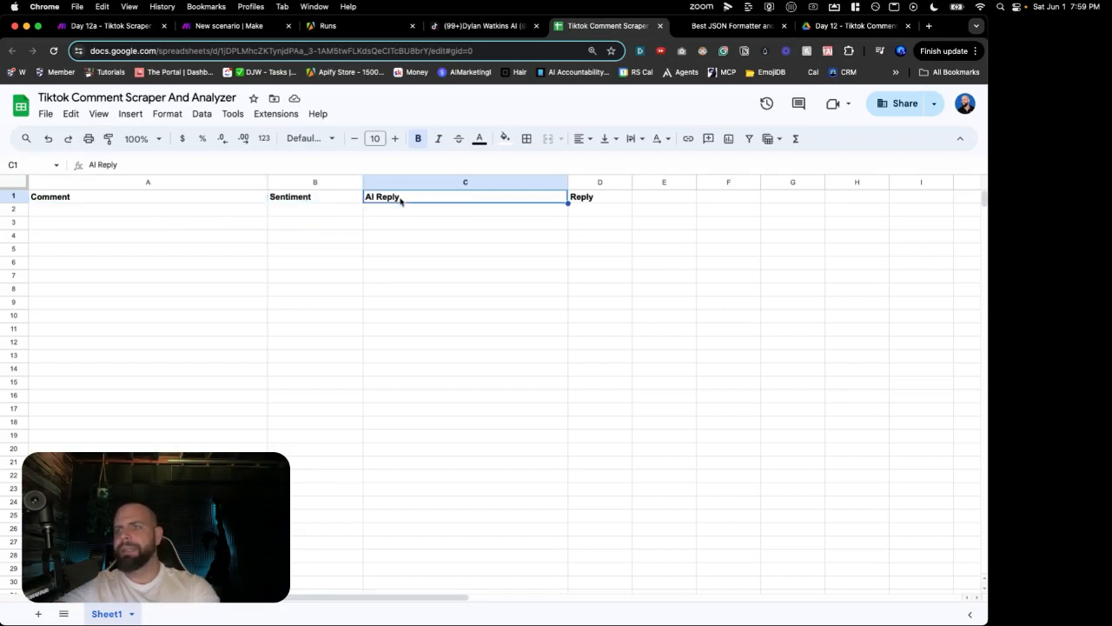
click(576, 201)
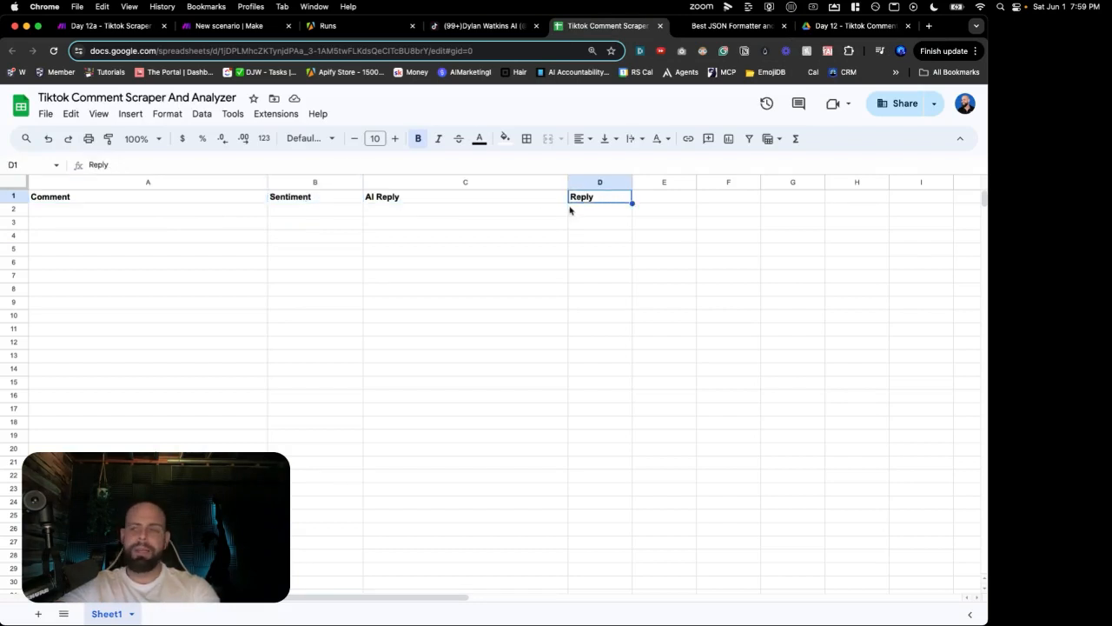
click(160, 201)
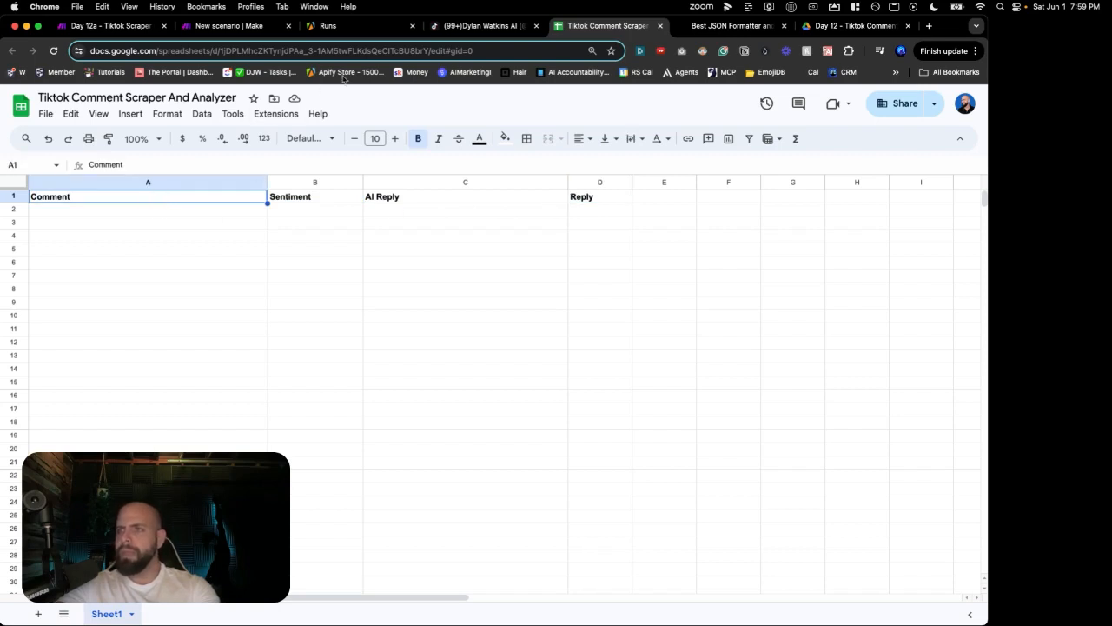
click(224, 26)
drag(659, 258, 637, 244)
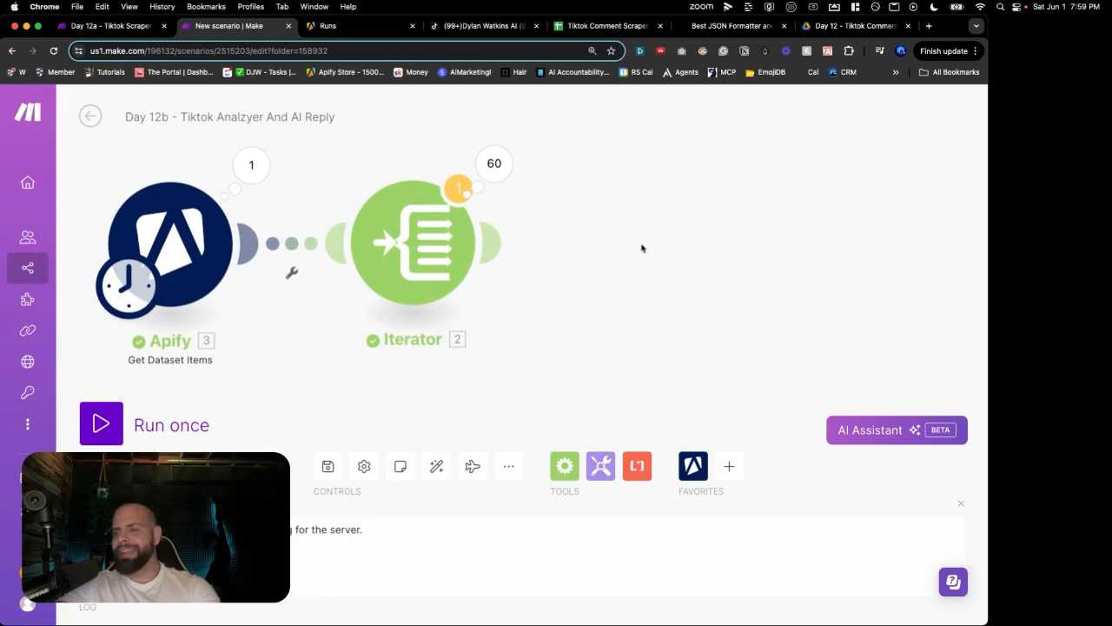
Step: Add an OpenAI Create a Completion module after the Iterator
double_click(624, 249)
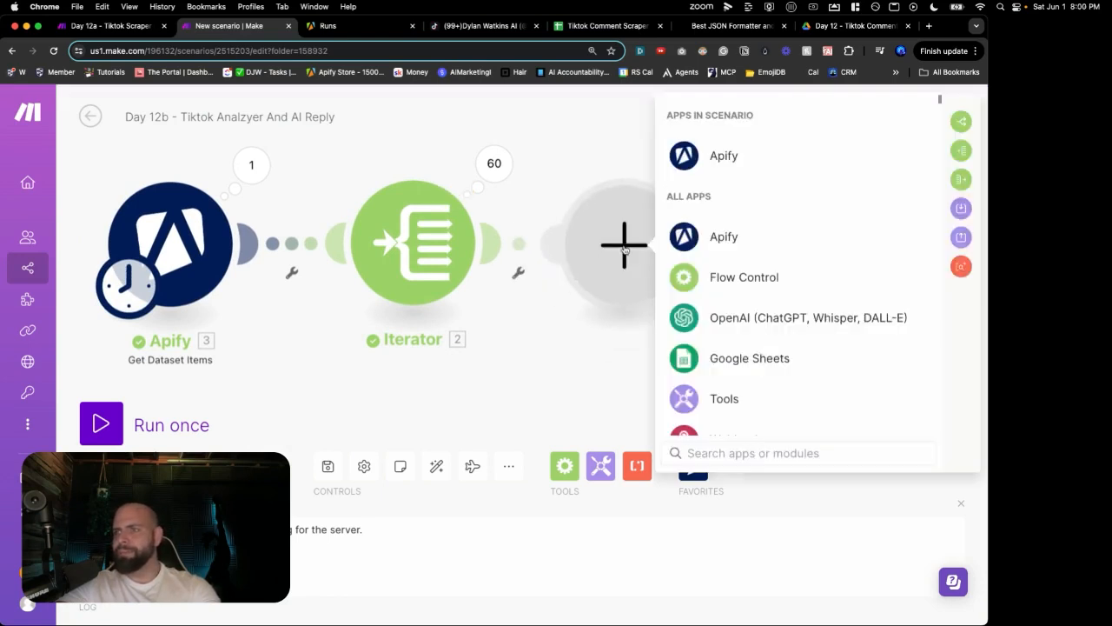
click(721, 318)
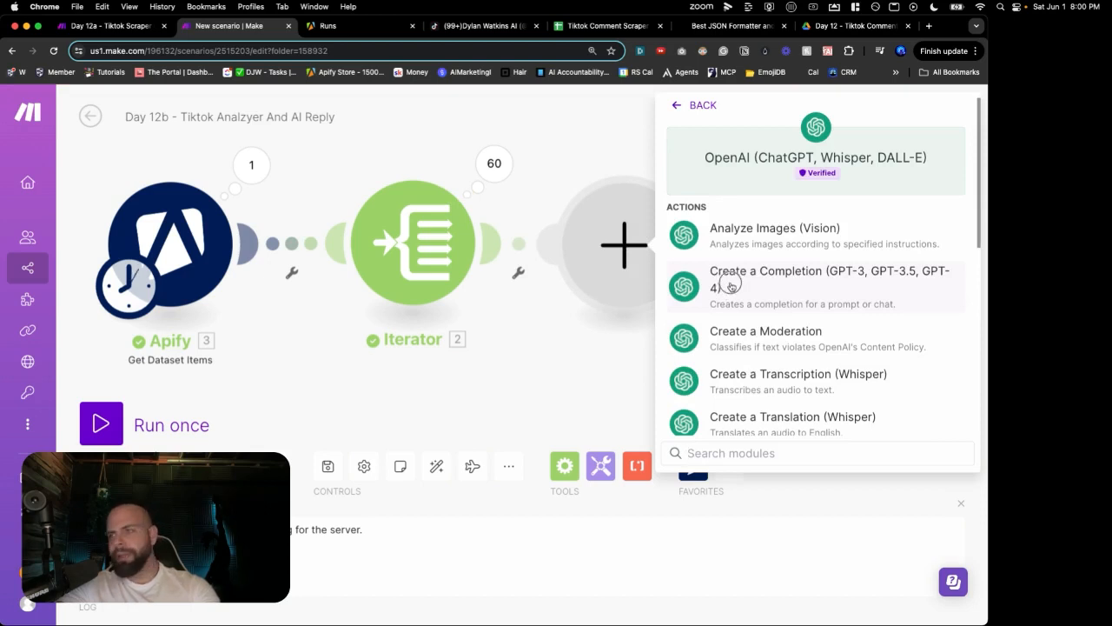
click(730, 287)
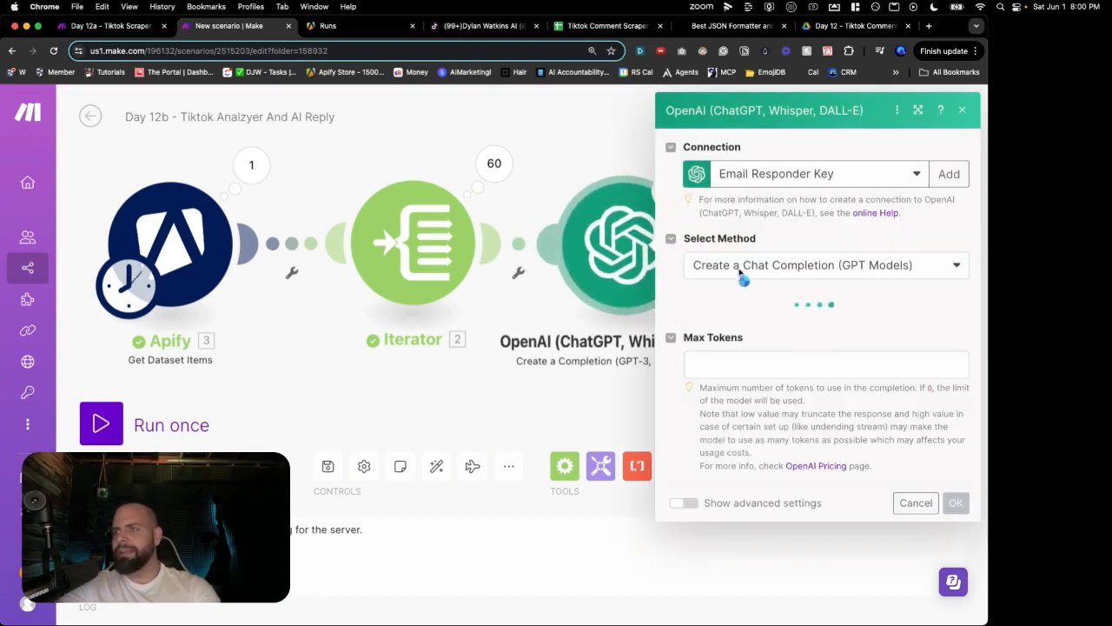
Step: Choose the gpt-4o model and set Max Tokens to 1000
click(714, 325)
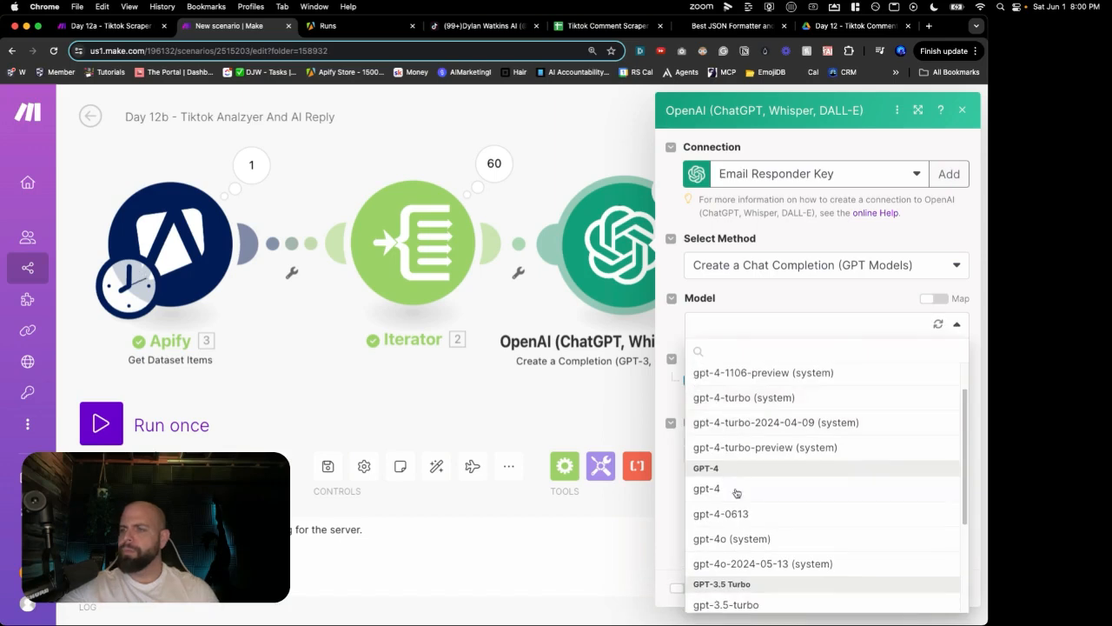
click(732, 533)
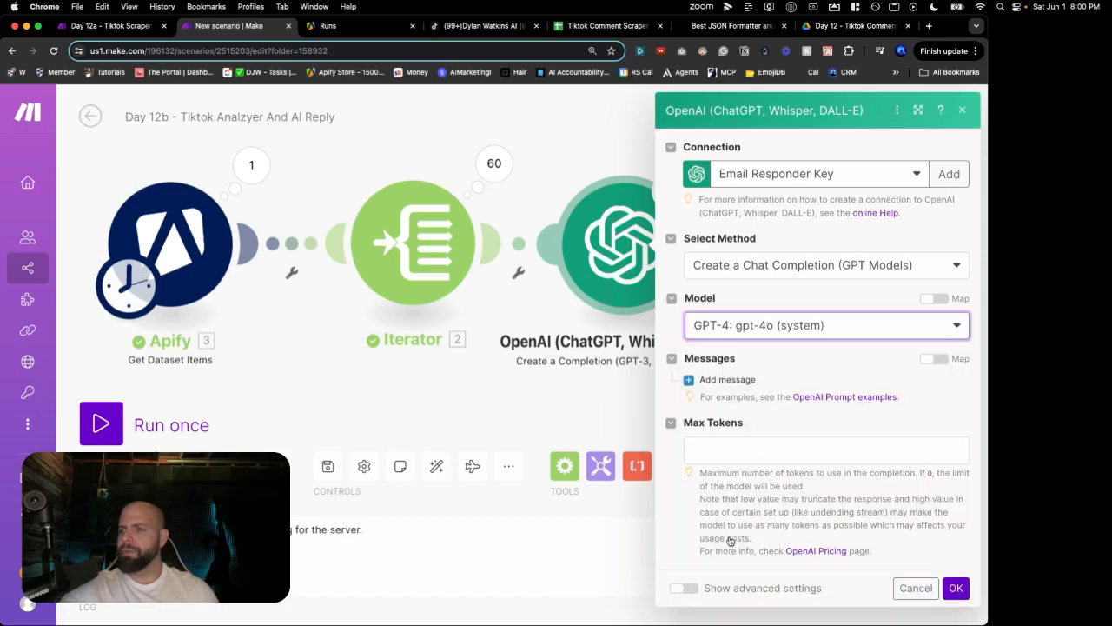
click(719, 450)
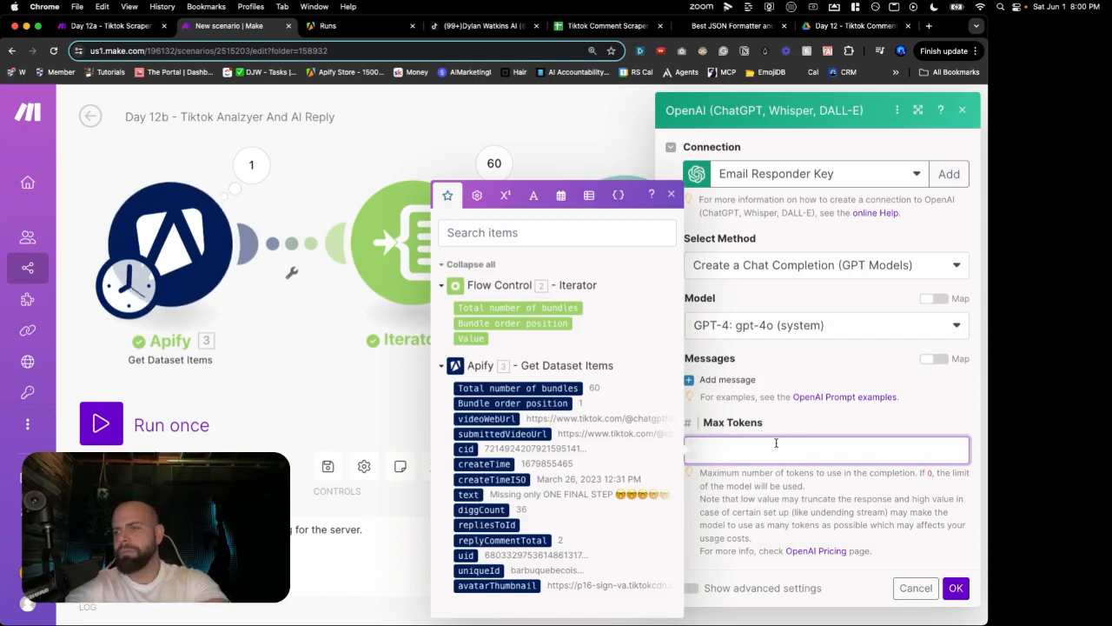
text(1000)
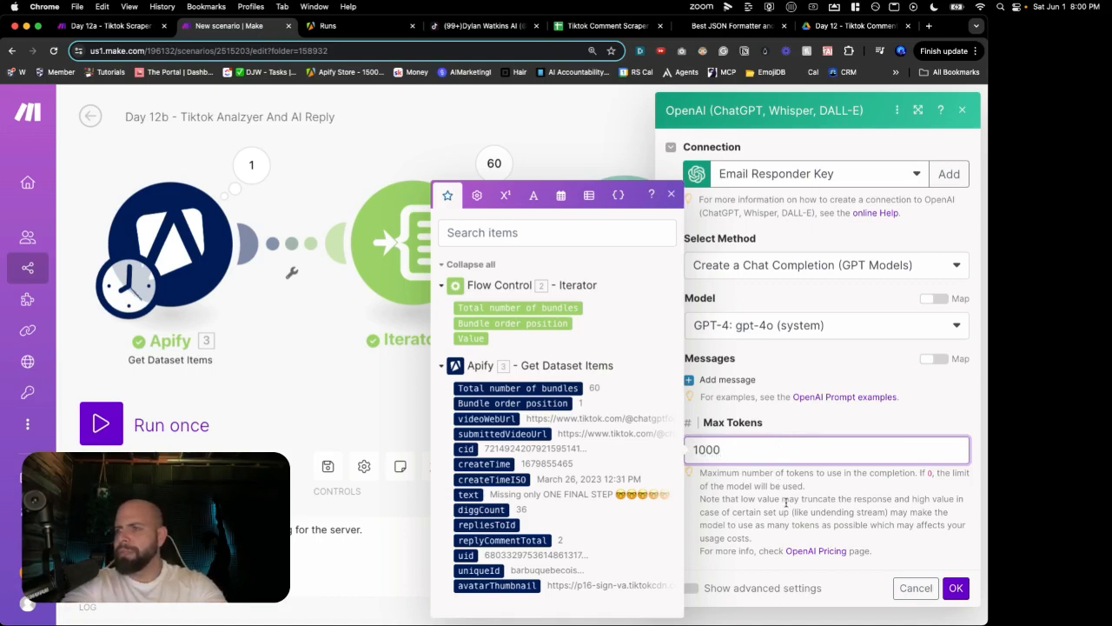
click(785, 501)
Step: Add Message 1 as System role with content "You are a helpful writing assitant"
click(714, 381)
click(762, 430)
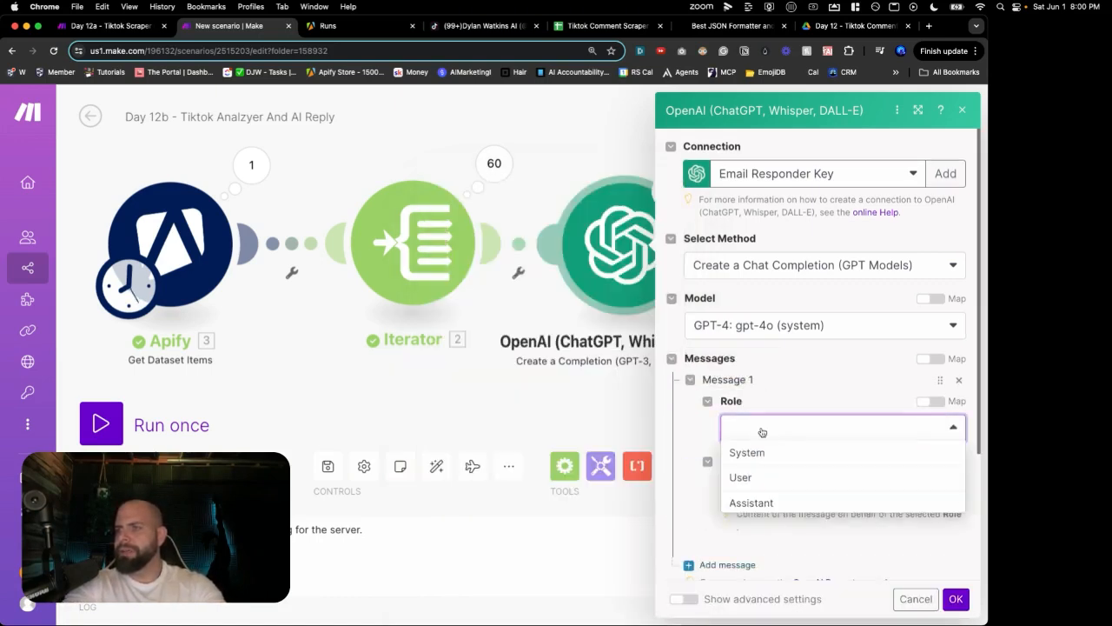
click(763, 454)
click(758, 479)
text(You are a helpful writing assitant)
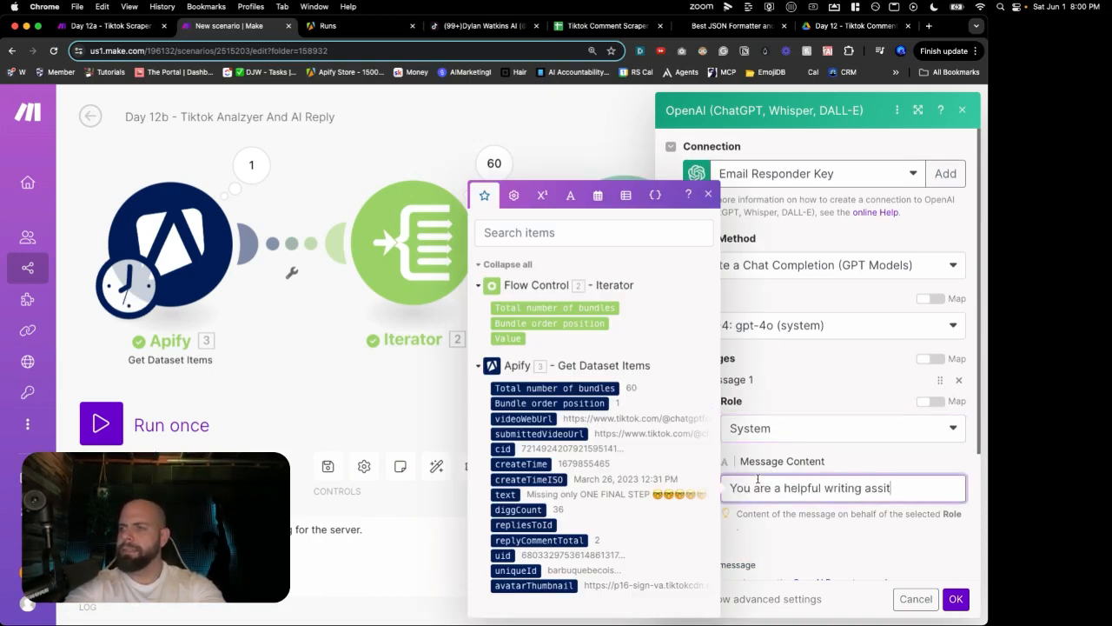
scroll(747, 478, down, 2)
Step: Add a second message and set its role to User
click(741, 478)
scroll(741, 476, down, 2)
click(745, 447)
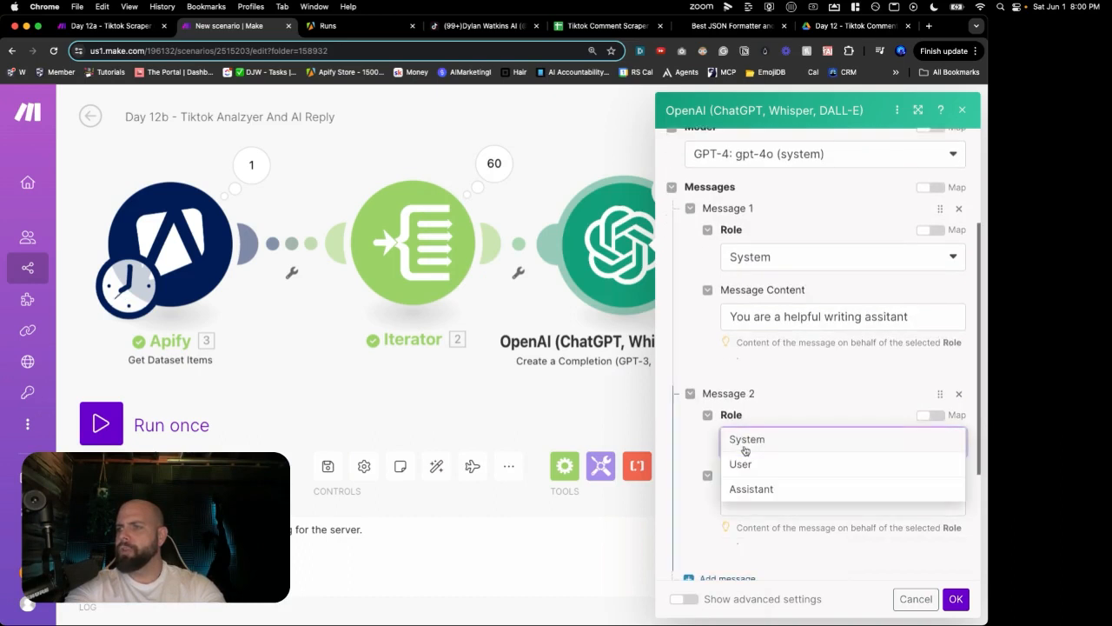
click(740, 464)
scroll(717, 494, down, 1)
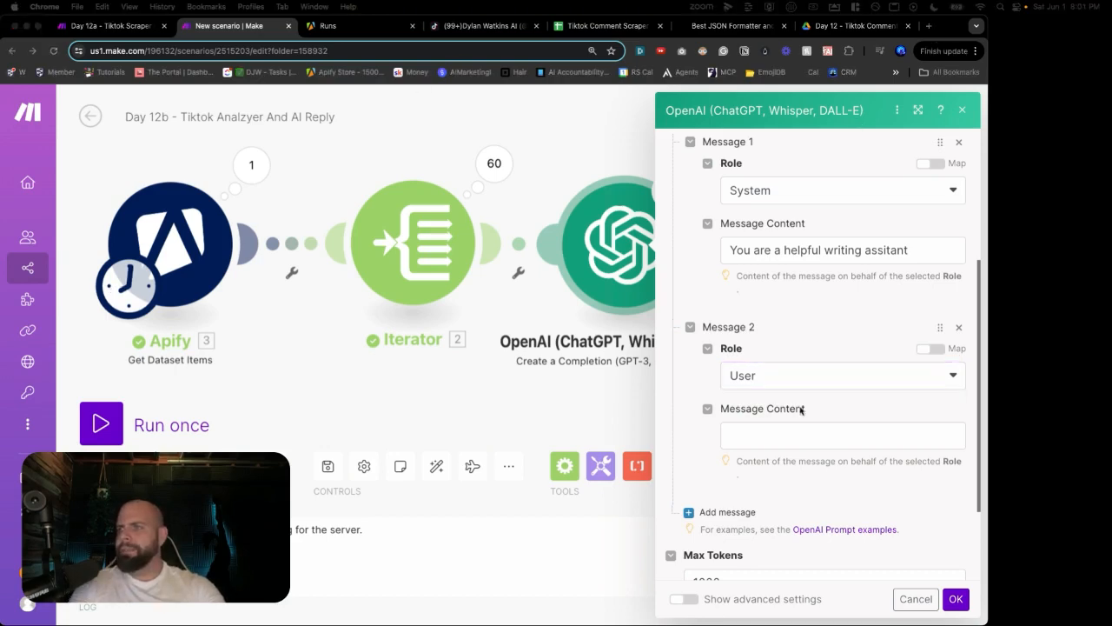
Step: Open ChatGPT in a new tab and go to the Online Comment Sentiment chat
click(928, 27)
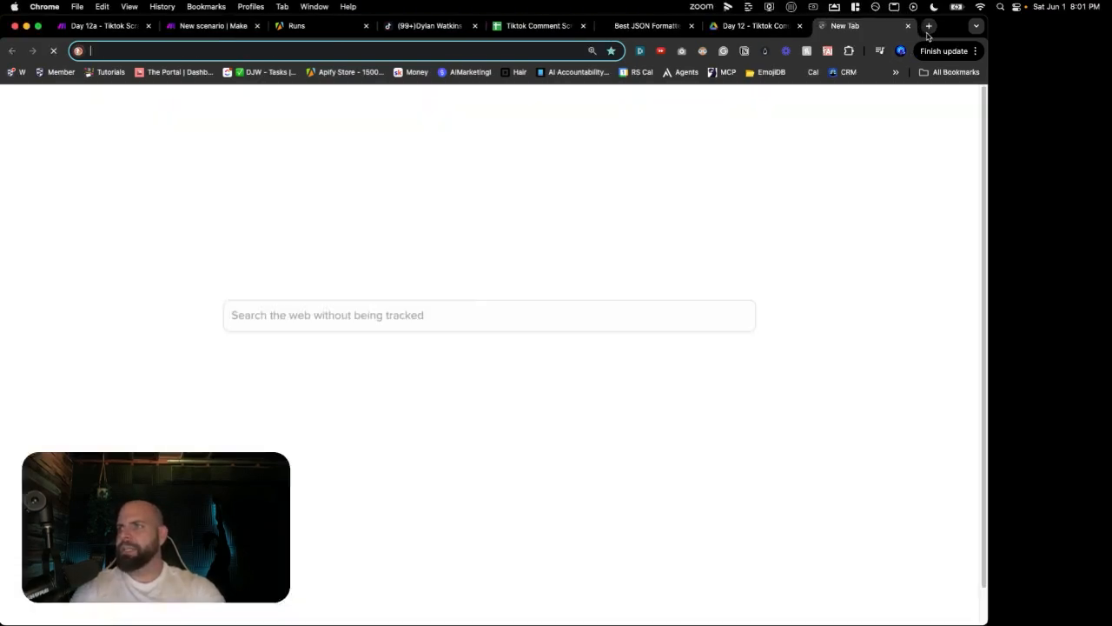
text(cha)
key(Return)
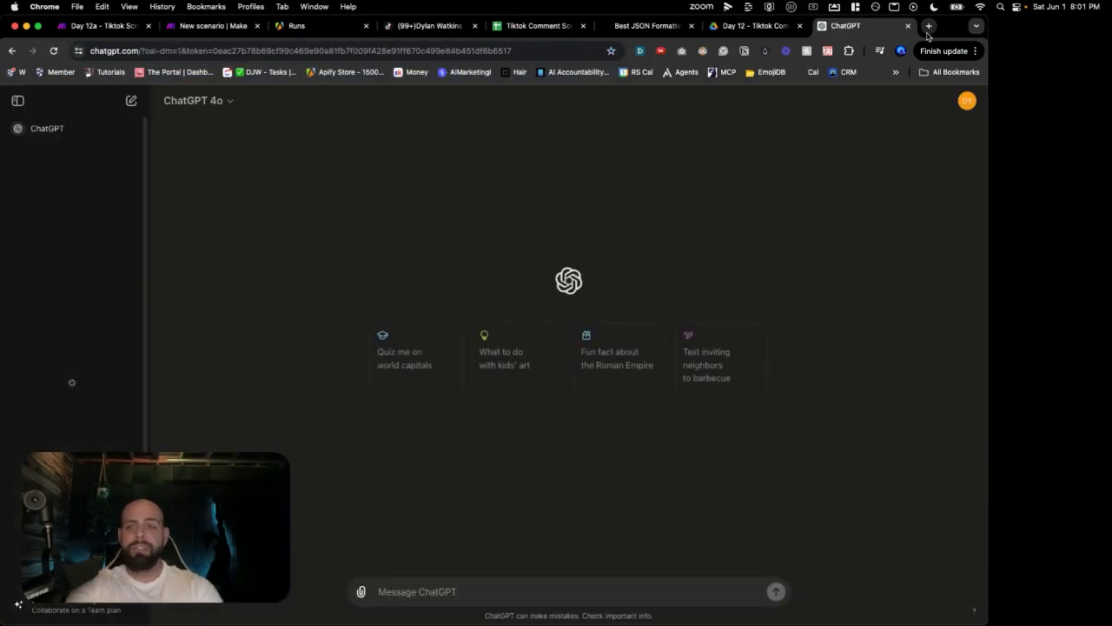
click(69, 182)
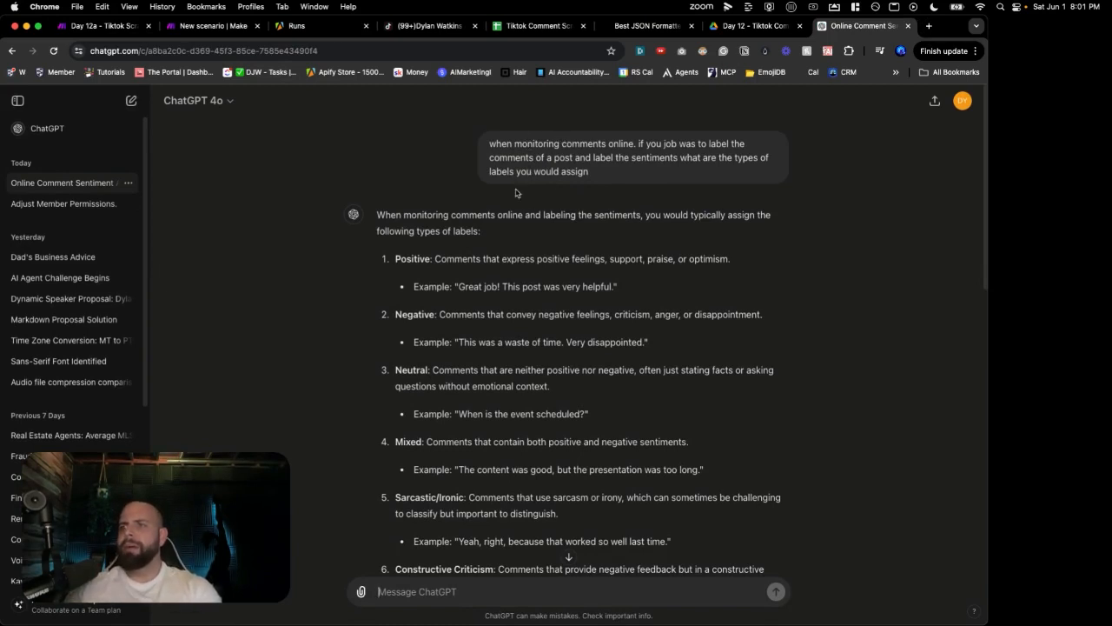
Step: Scroll to the simplified sentiment label list, select it, and return to the Make tab
scroll(515, 192, down, 3)
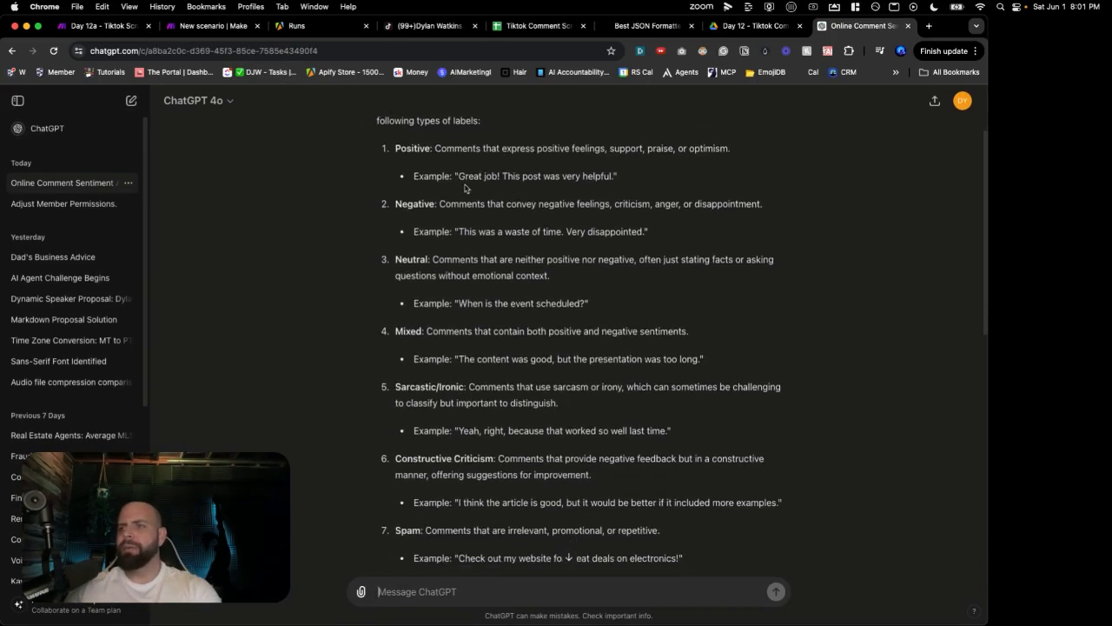
scroll(398, 219, down, 3)
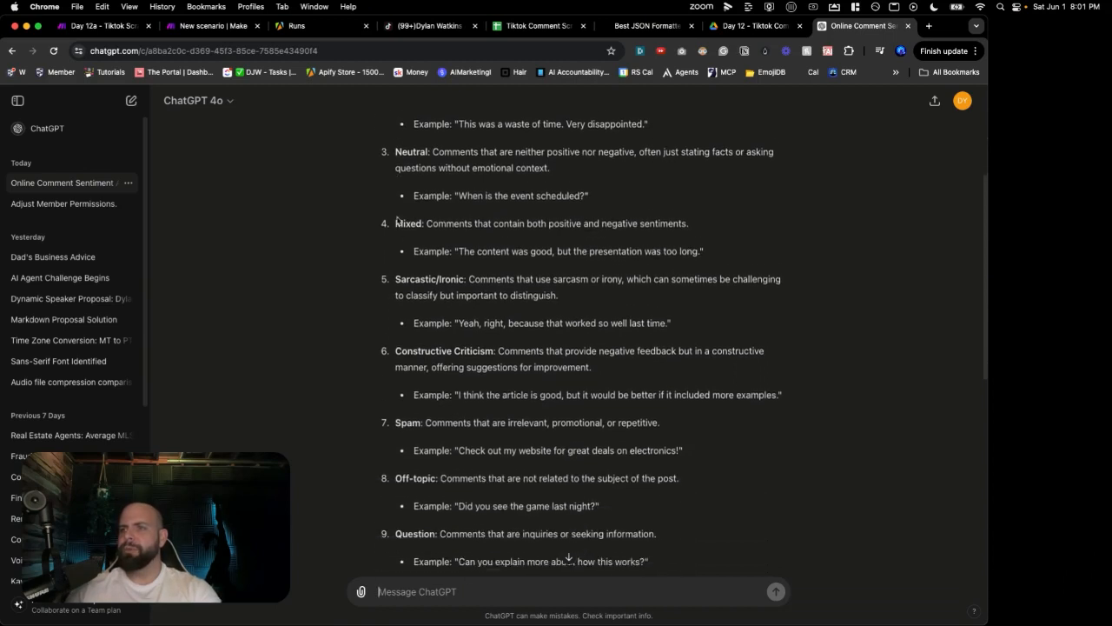
scroll(402, 261, down, 2)
scroll(406, 348, down, 3)
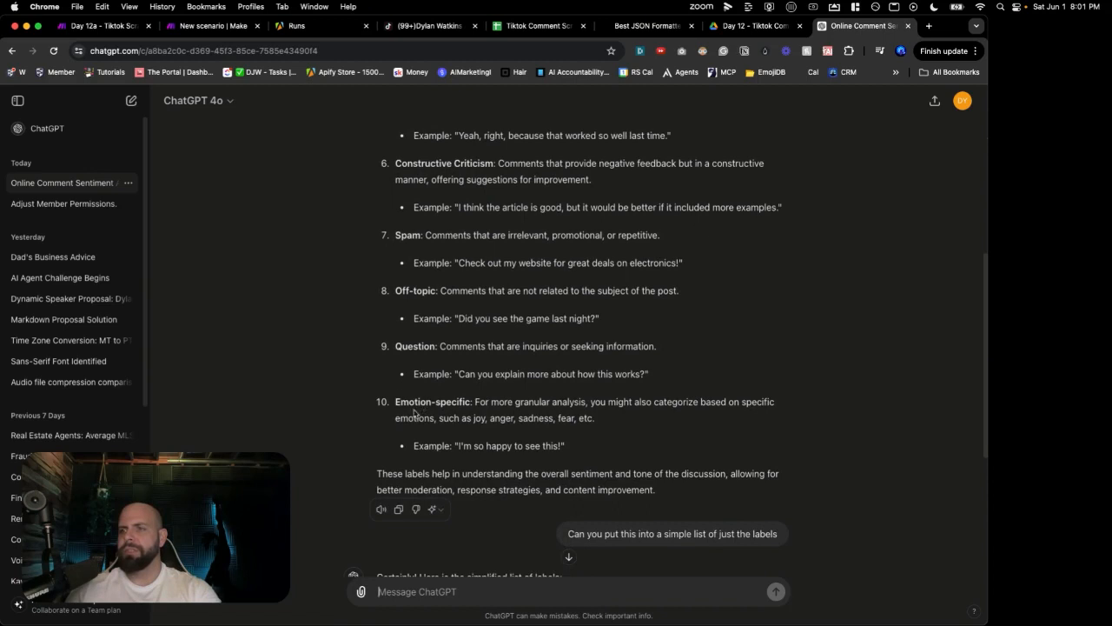
scroll(412, 416, down, 1)
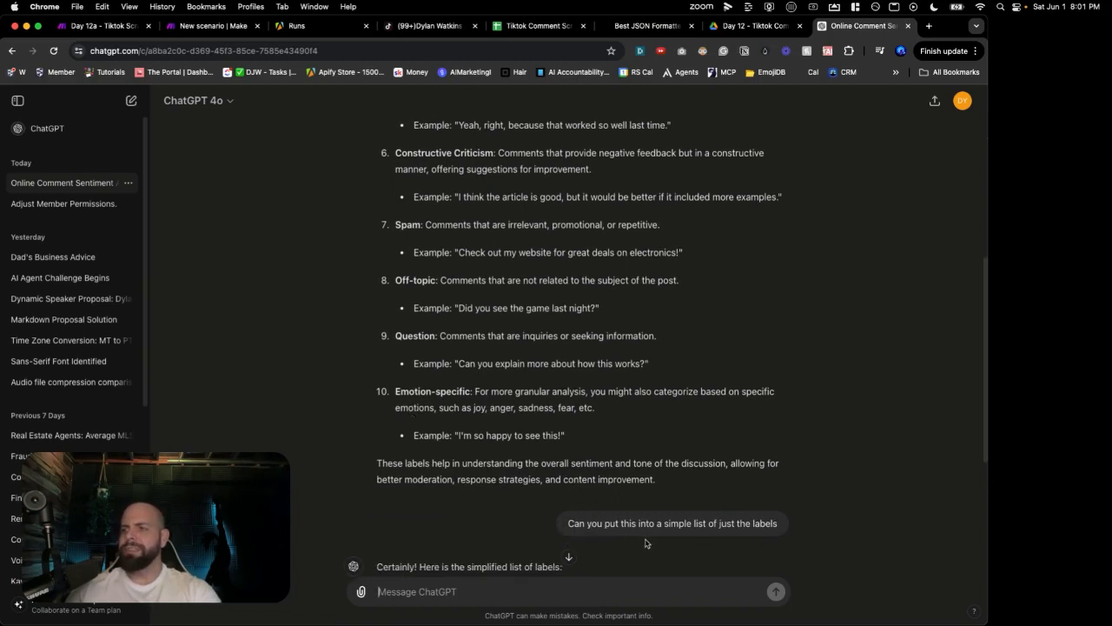
scroll(620, 527, down, 5)
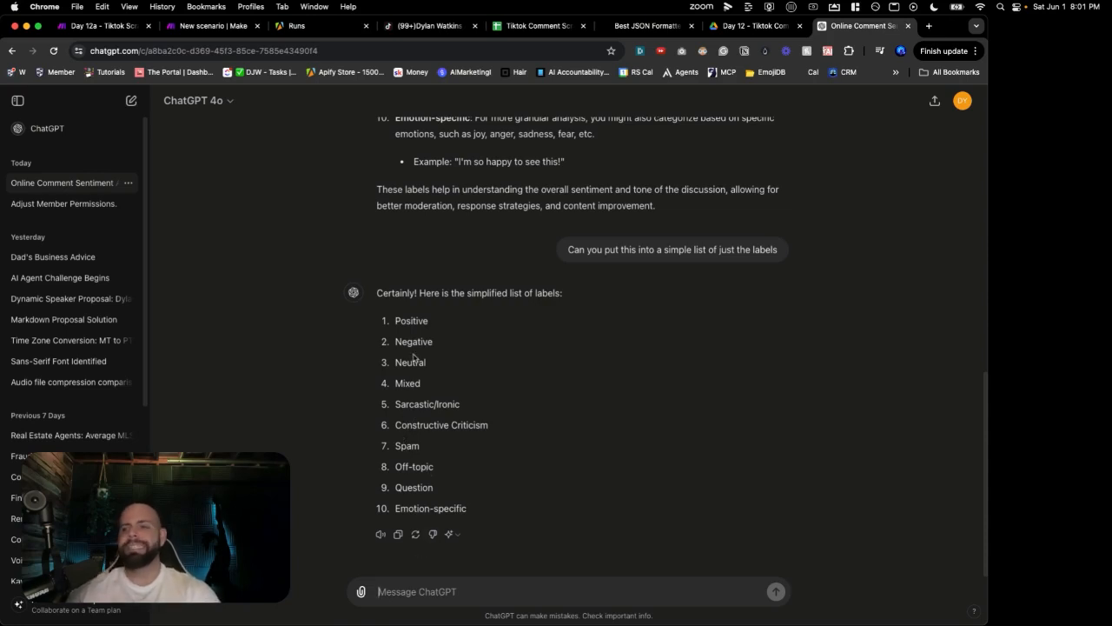
triple_click(429, 502)
click(448, 486)
click(448, 501)
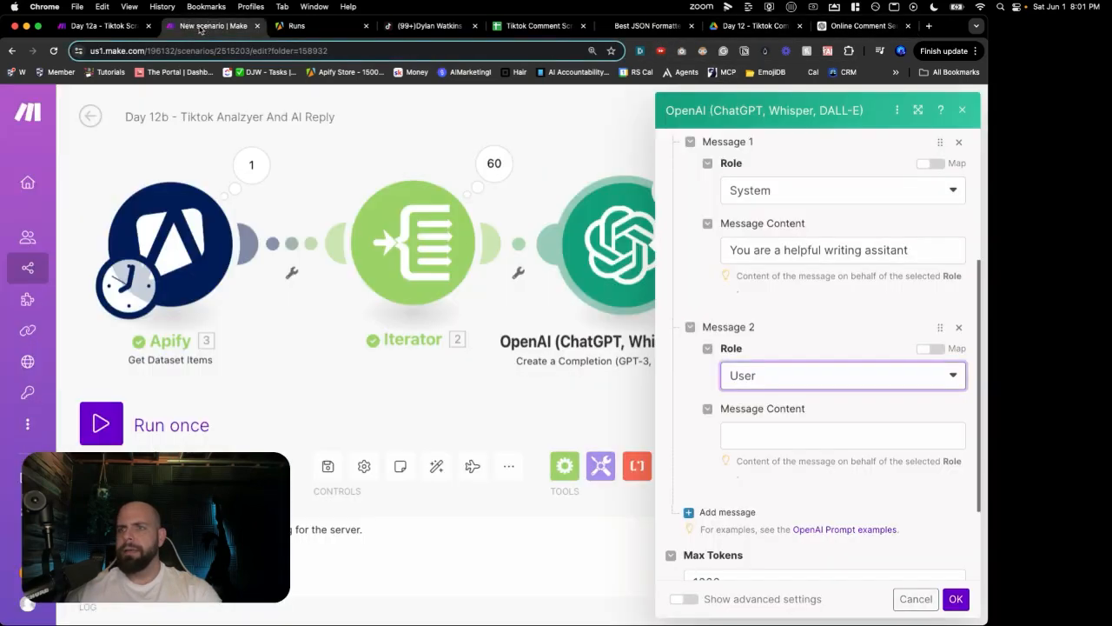
click(202, 30)
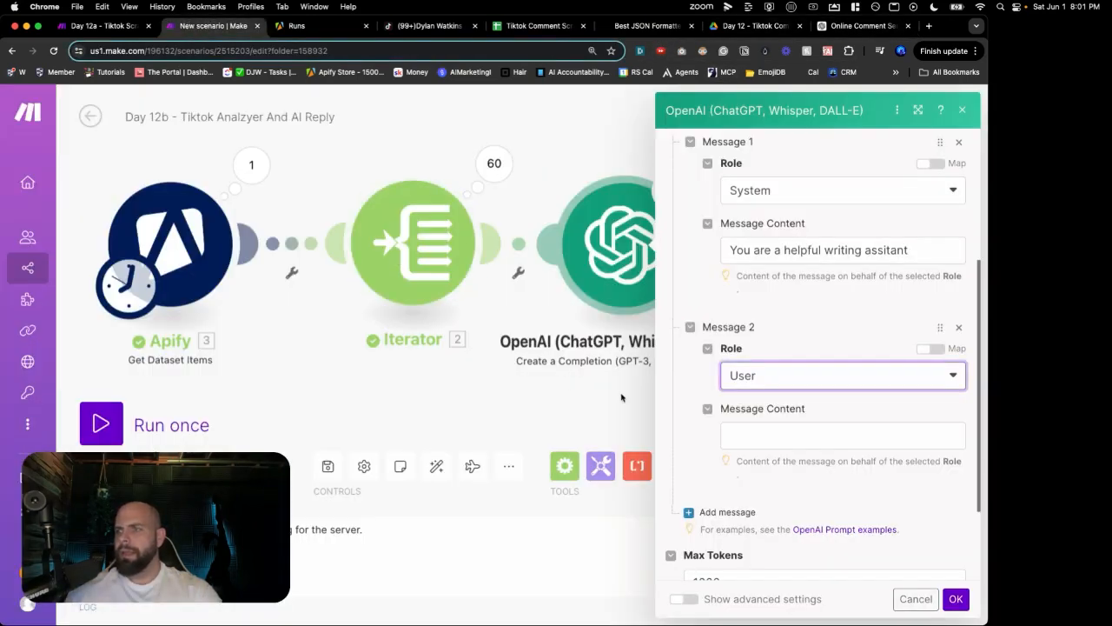
Step: Write Message 2's prompt: label each TikTok comment using only the provided sentiment labels, no extra words
click(743, 439)
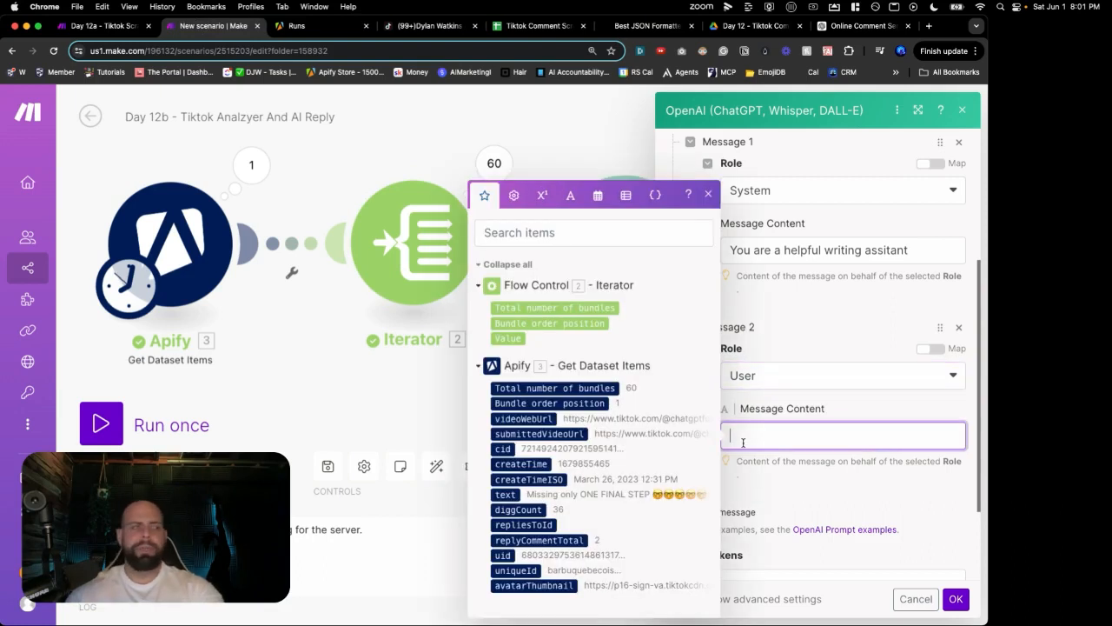
text(You are curr)
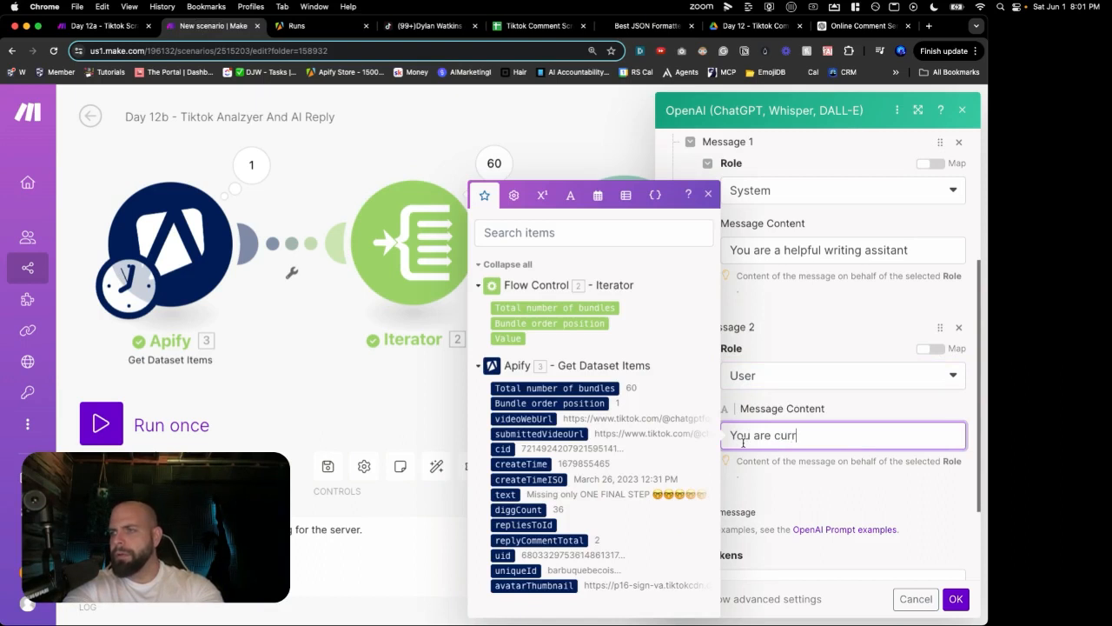
text(ently mon)
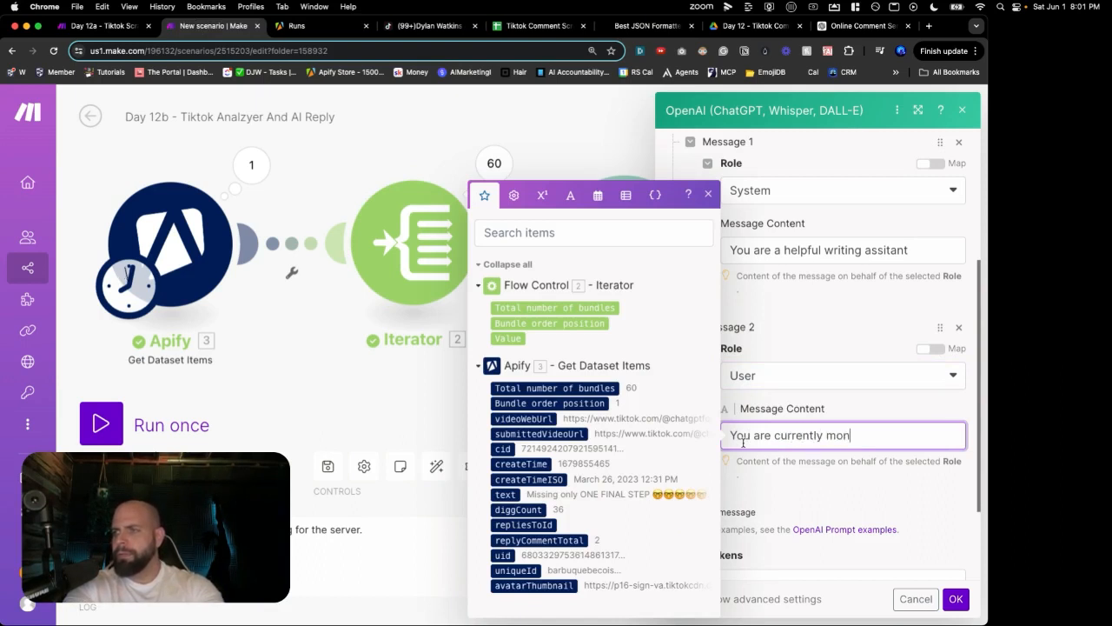
text(itoring )
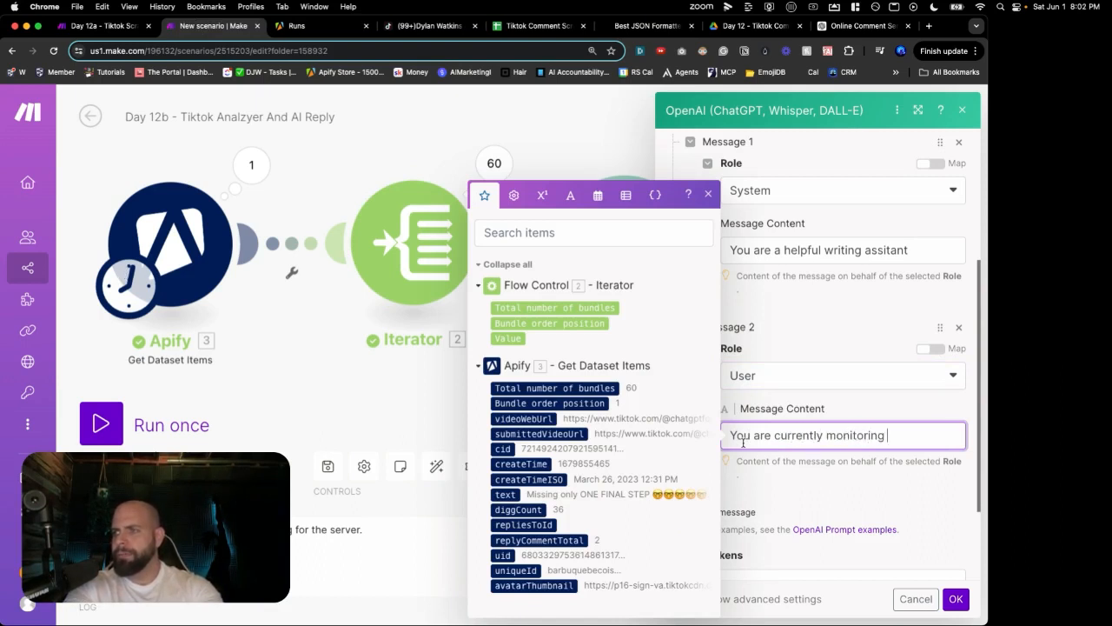
text(the comments fro)
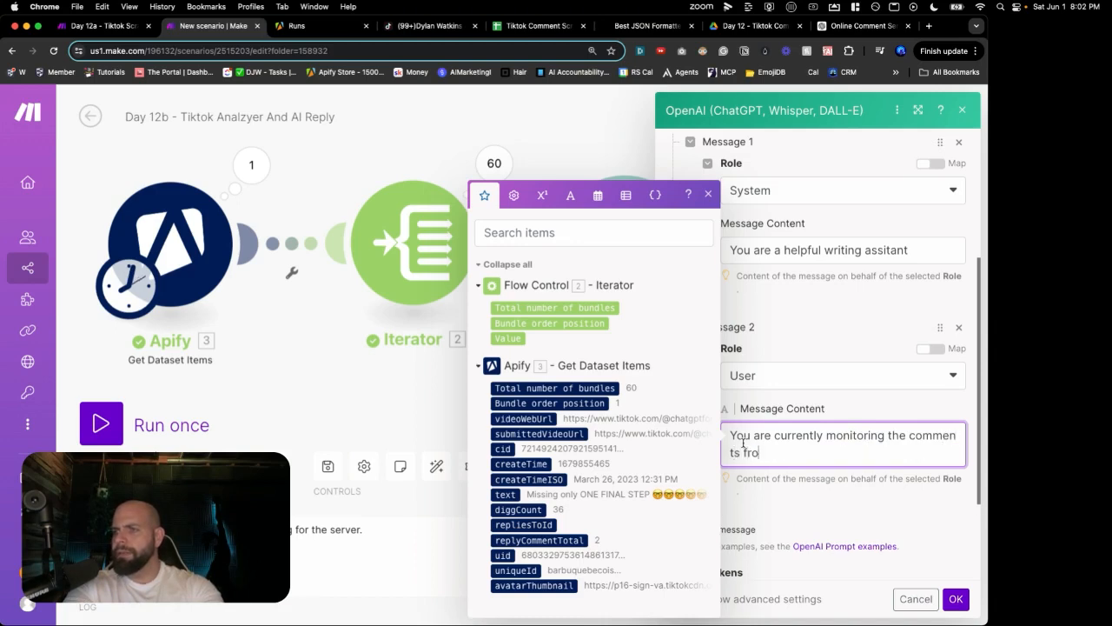
text(m a post on tiktok. Your goal is to review )
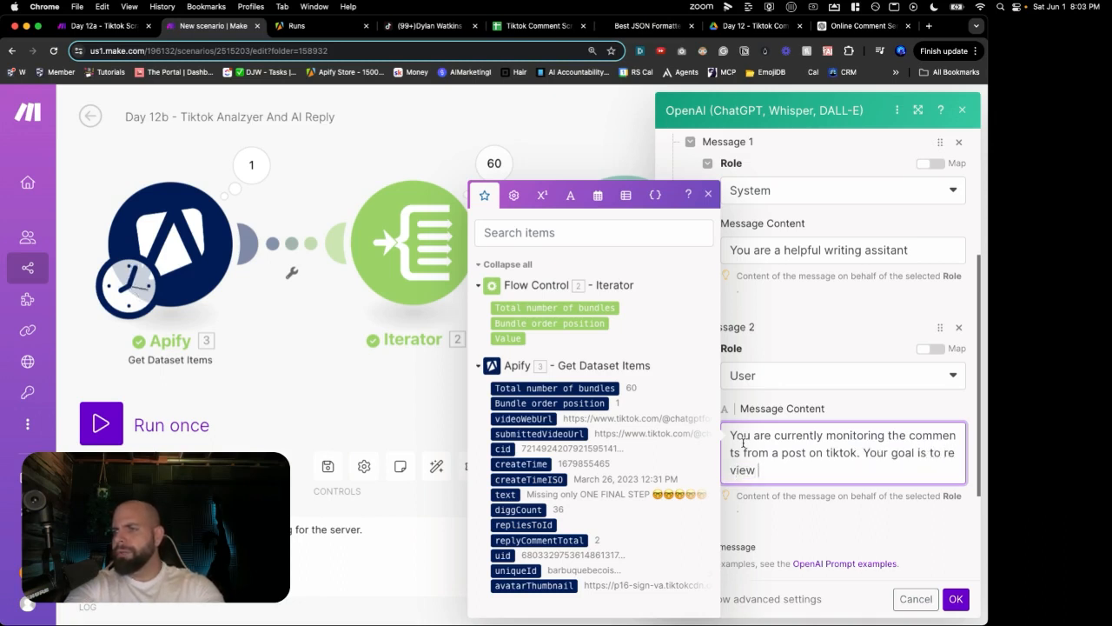
text(the comments and analzy)
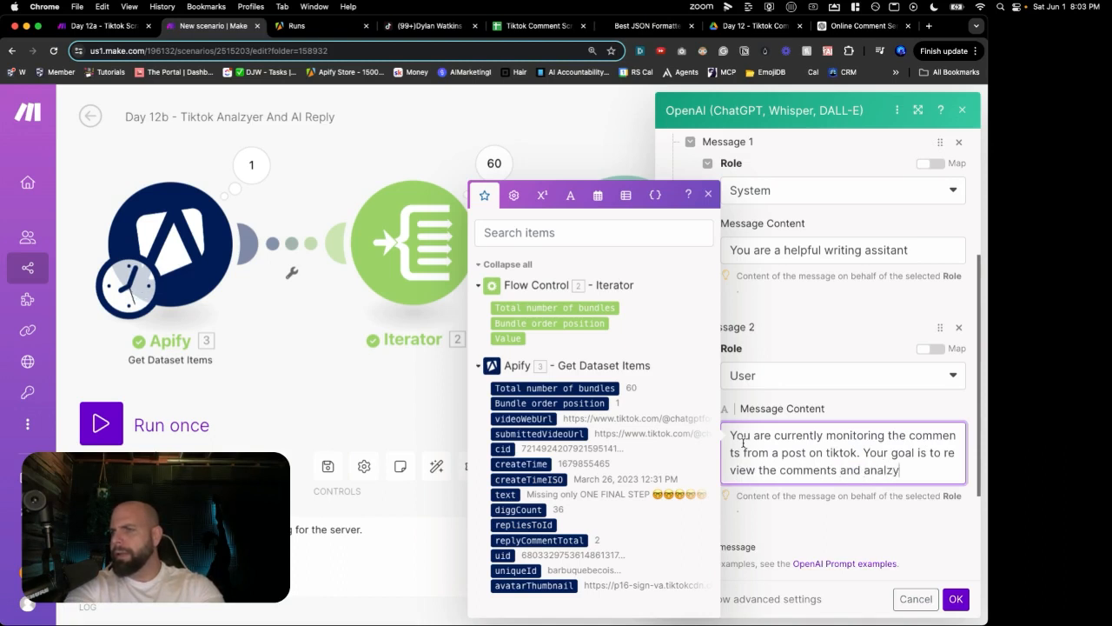
text(e the sent)
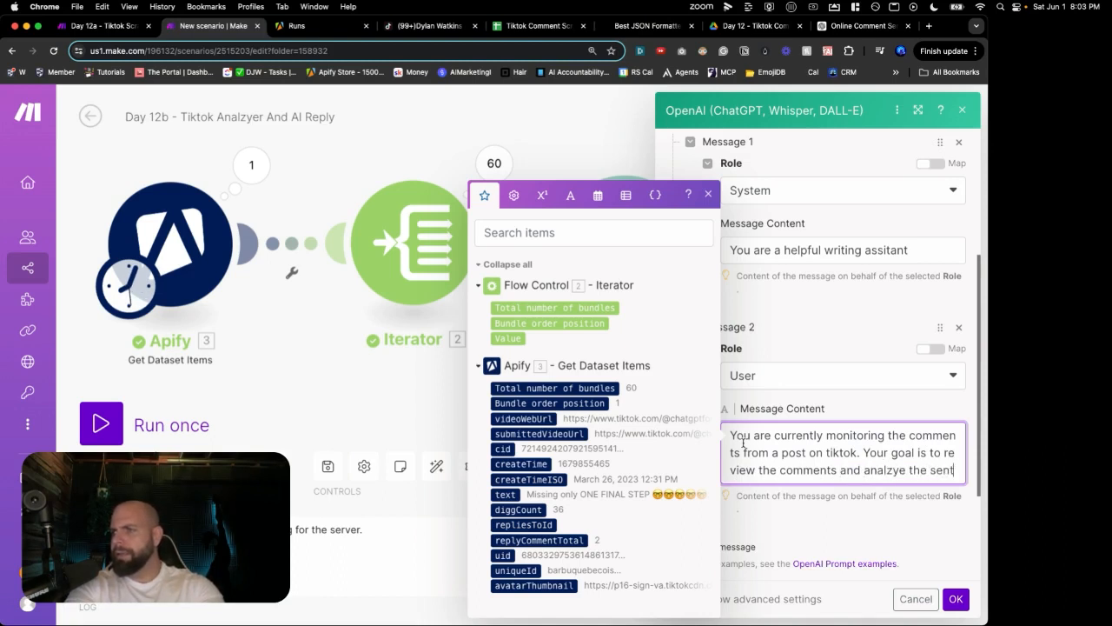
text(iment of)
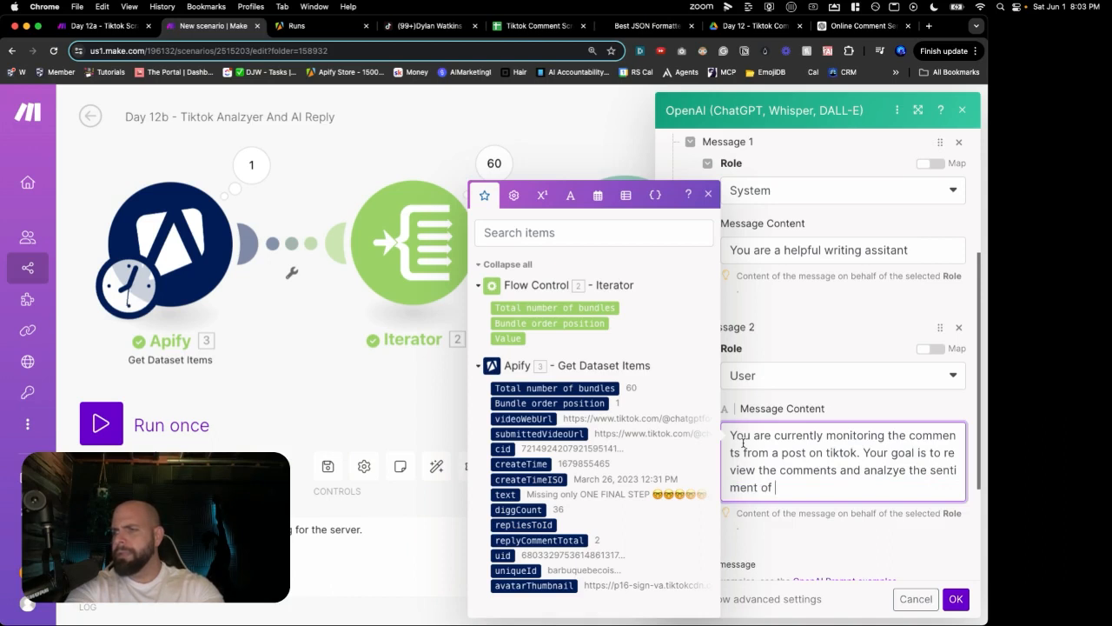
text( the comment)
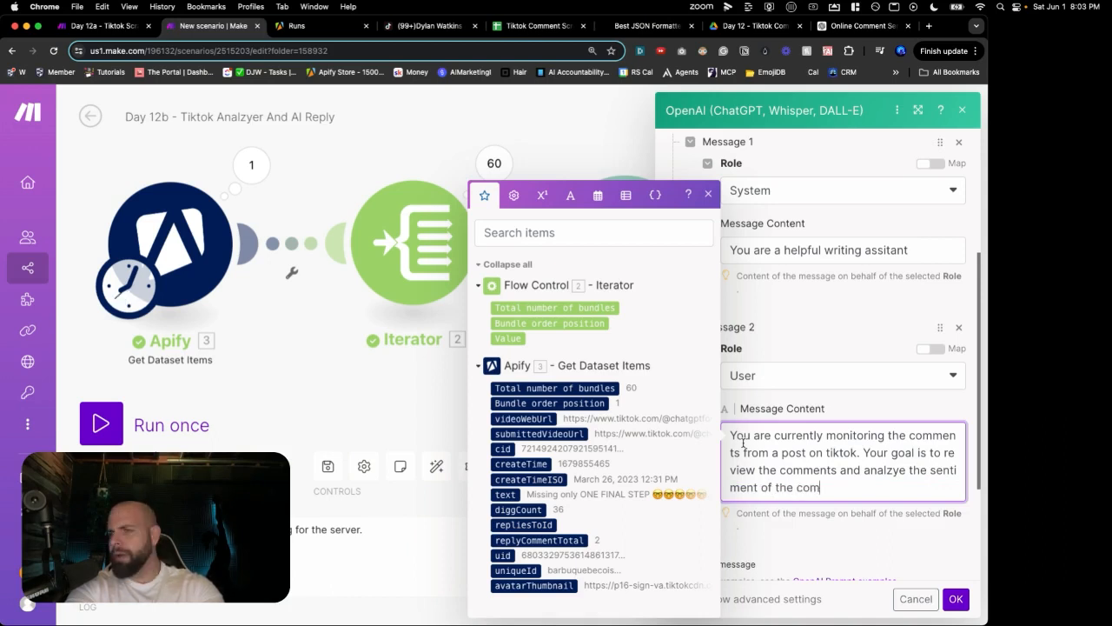
text(.  Your)
key(Return)
key(Return)
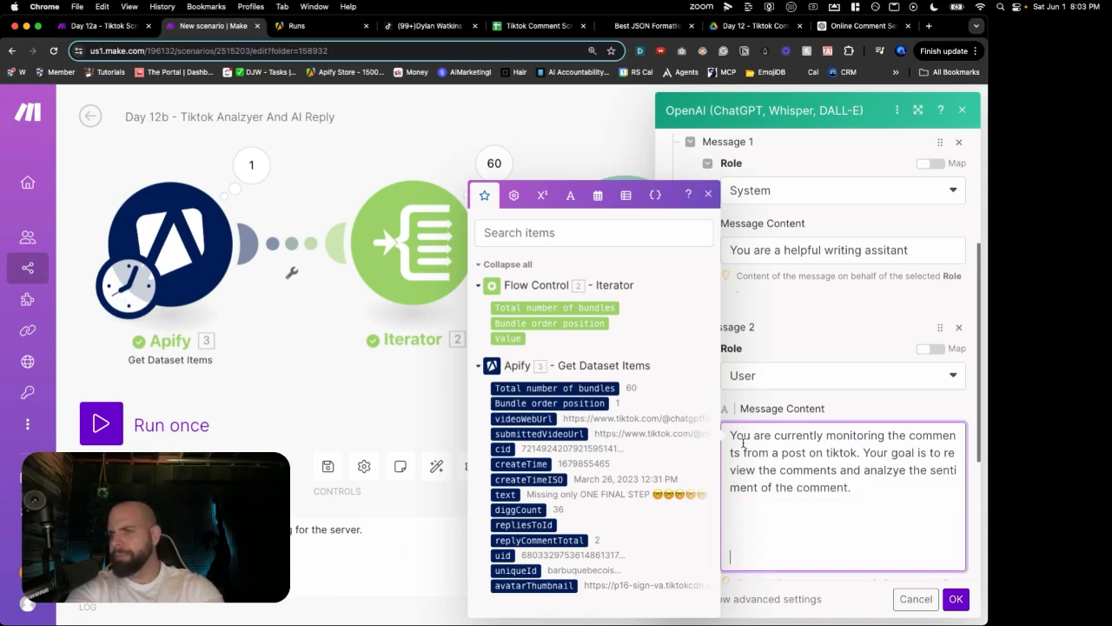
text(Your job )
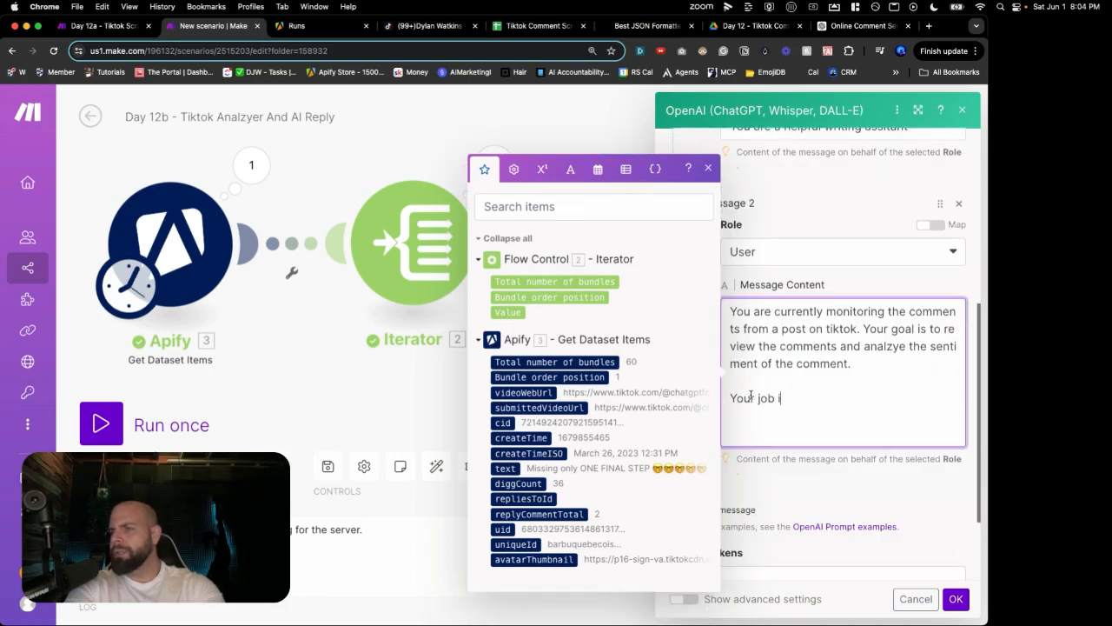
text(is to label the)
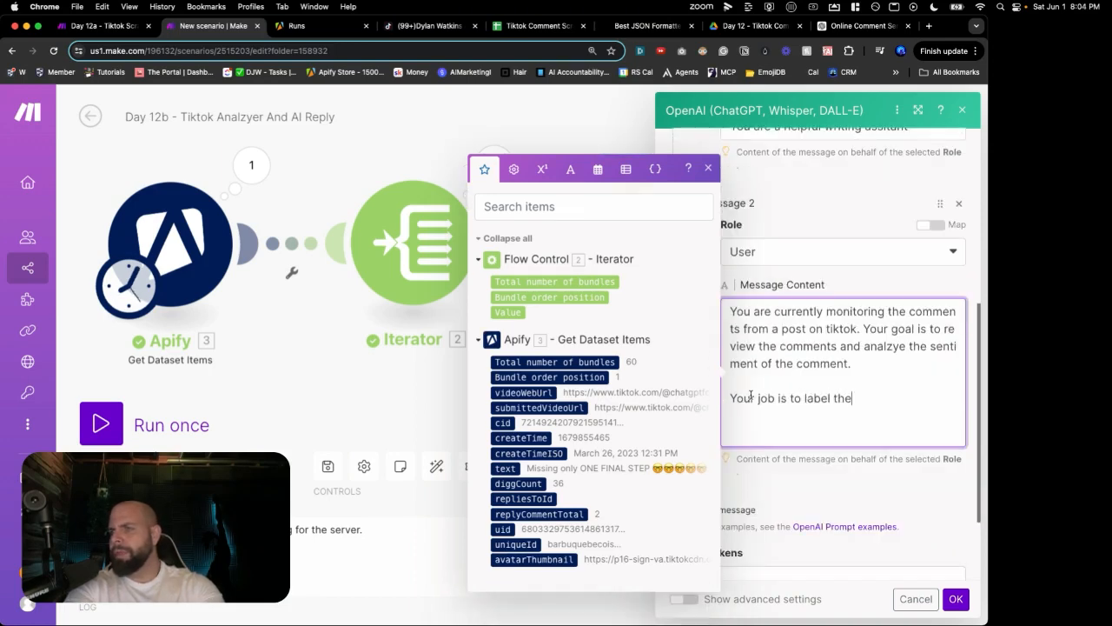
text( comment with one o)
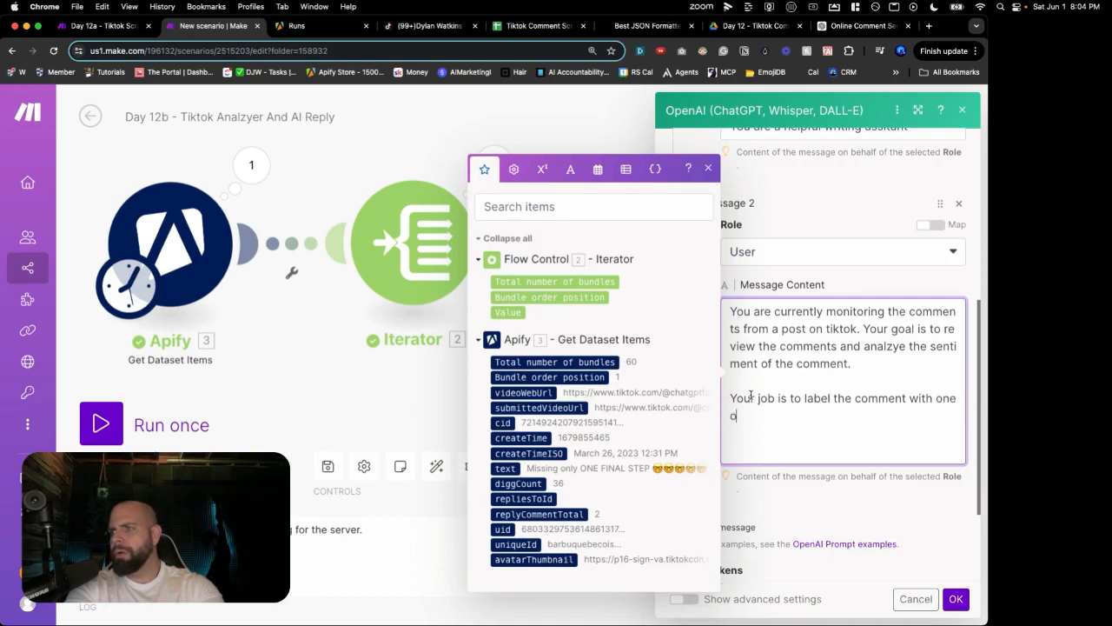
text(f the sentiment labels provi)
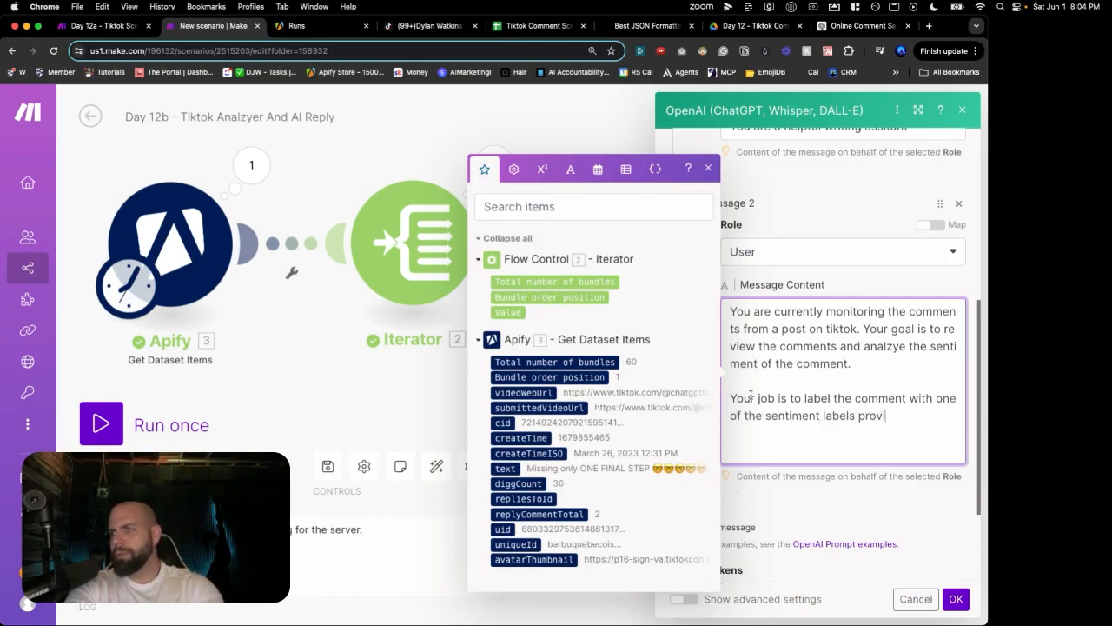
text(ded below)
key(Return)
key(Return)
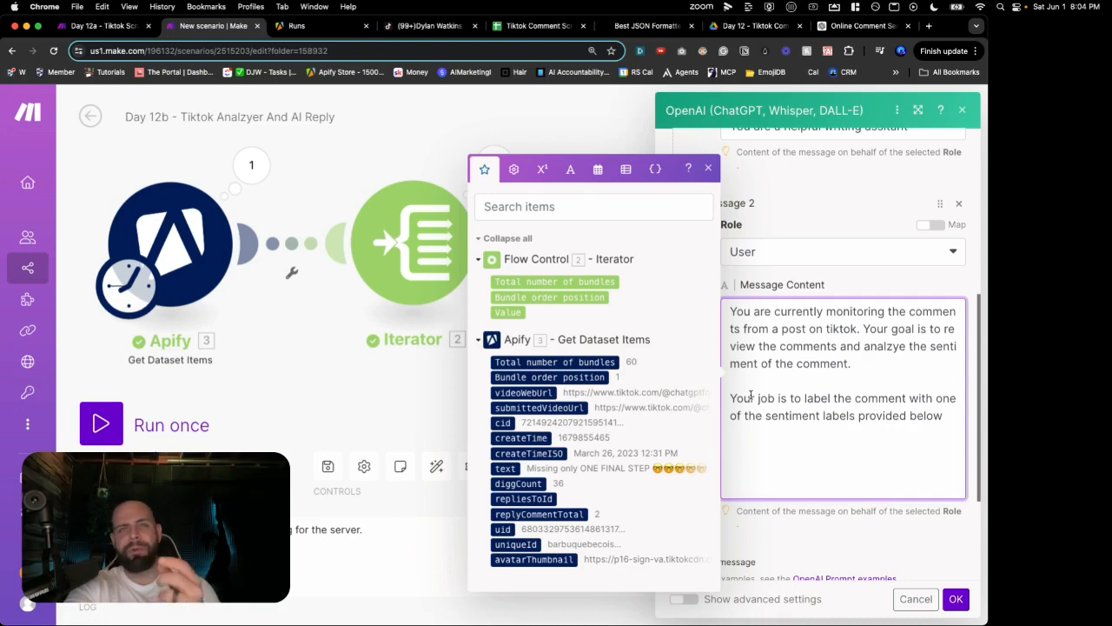
text(Use o)
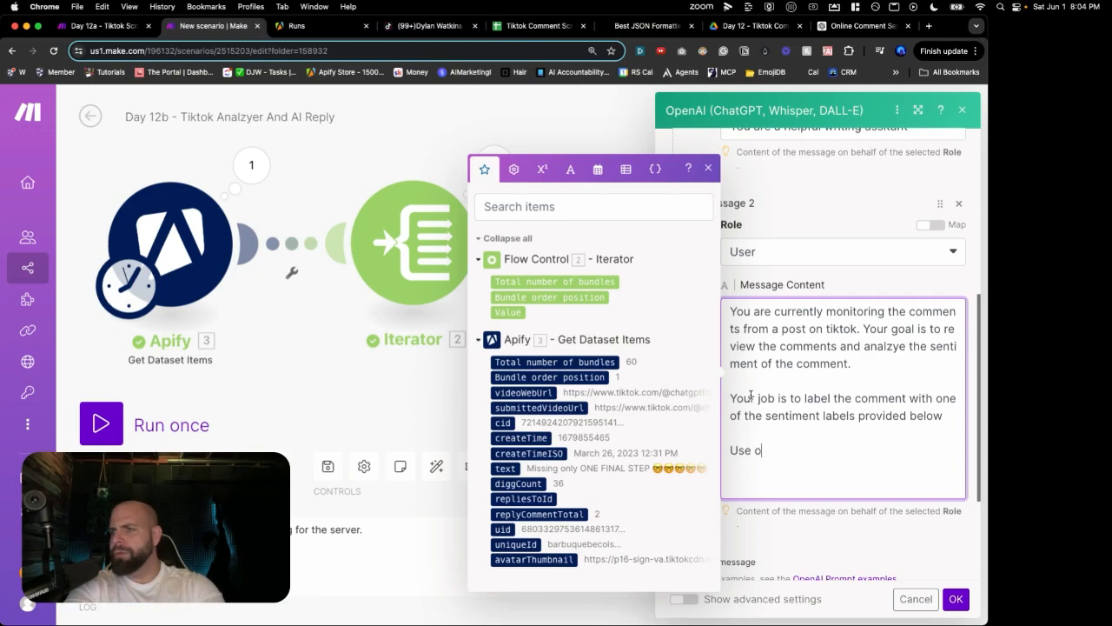
text(nly these)
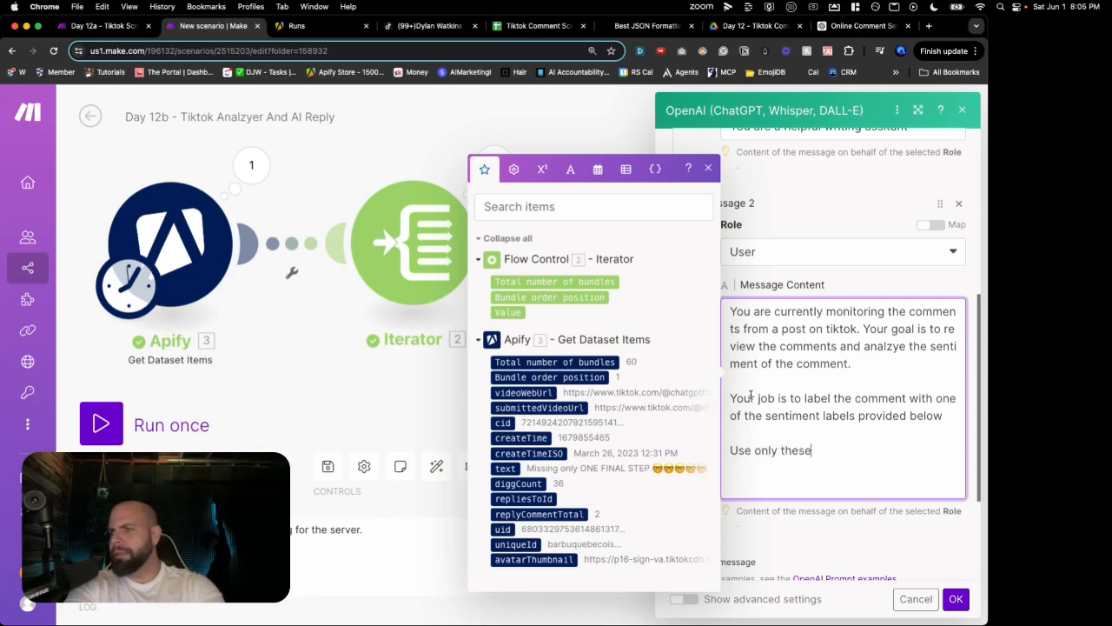
text( words )
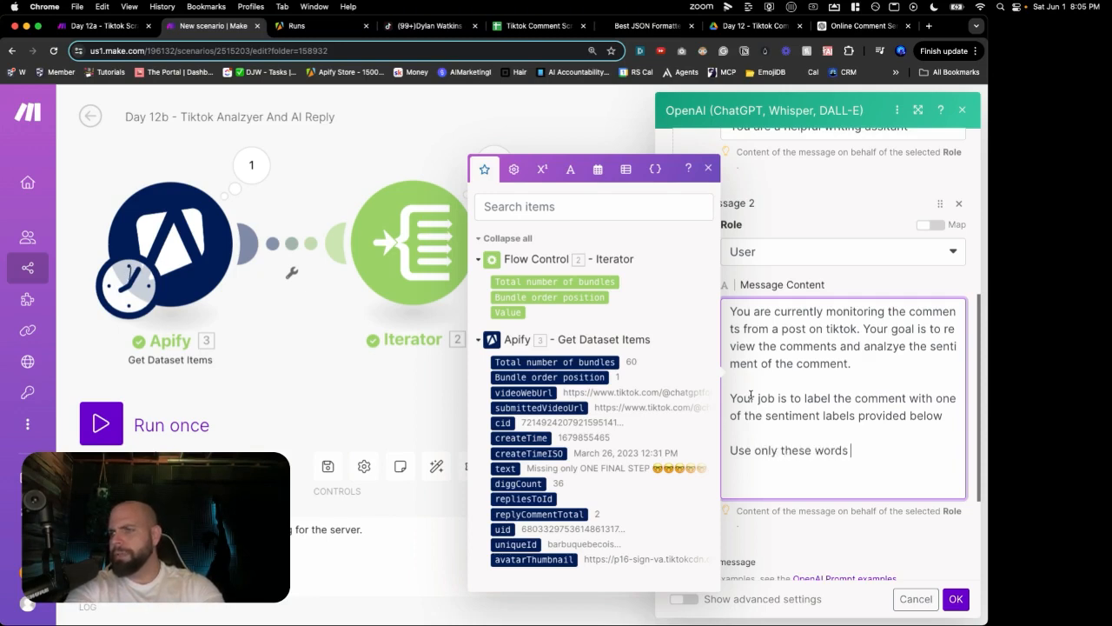
text(and do not pr)
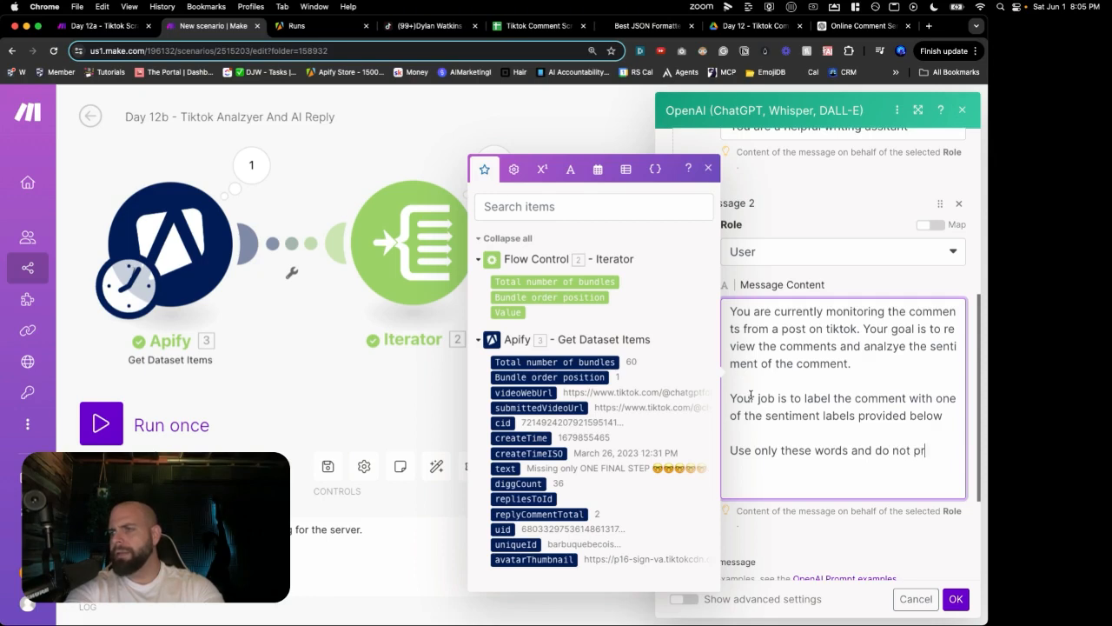
text(ovide any )
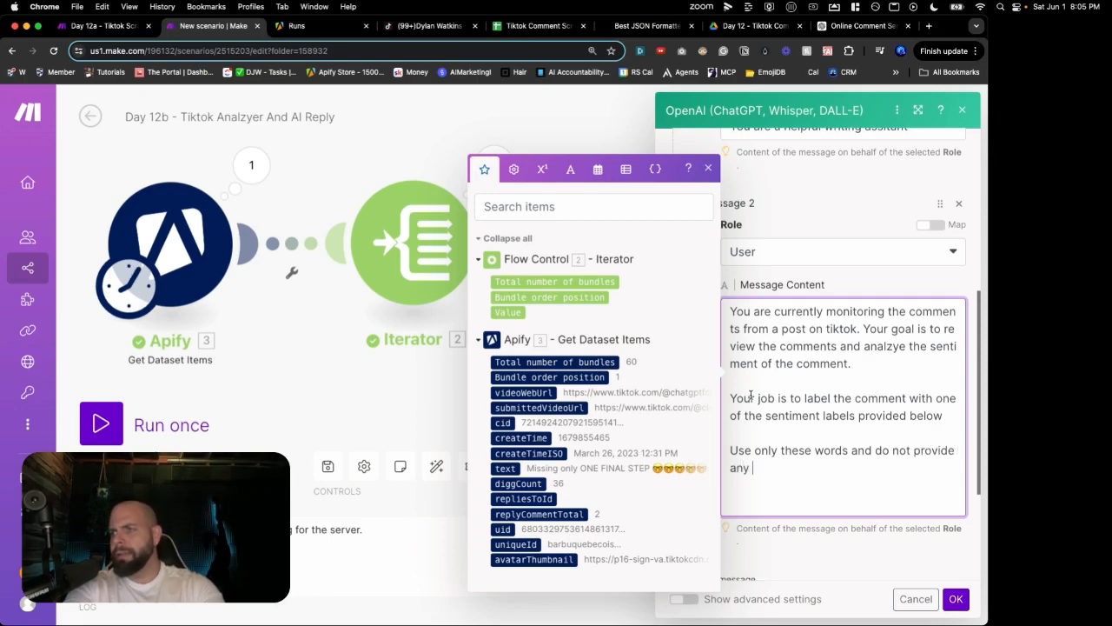
text(addional words like)
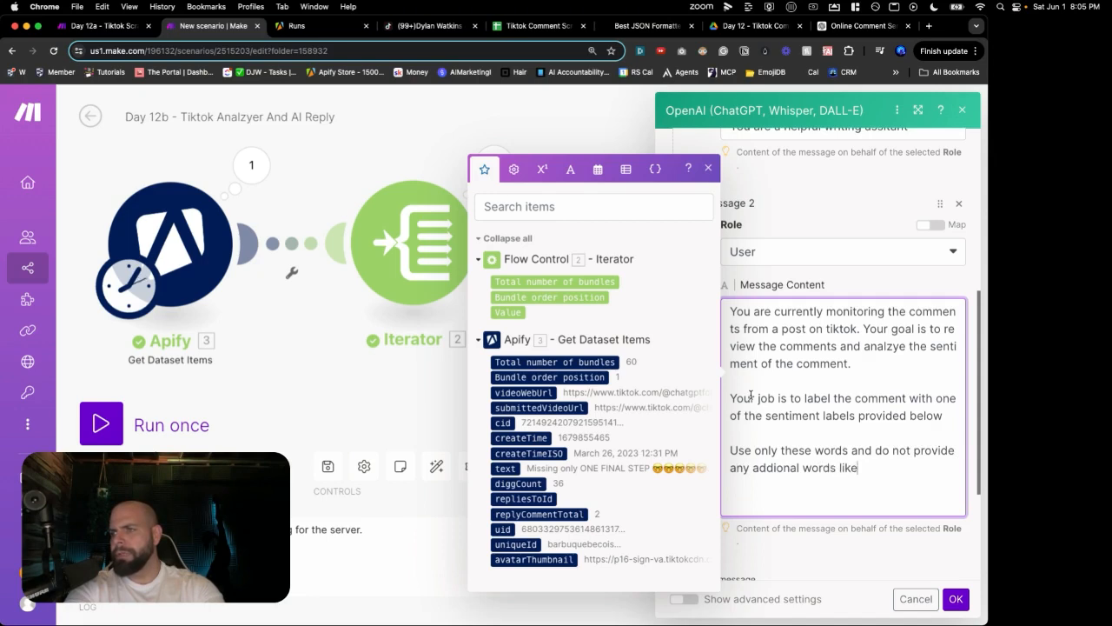
text( "Label:")
key(Return)
key(Return)
text(Do NOT give me a)
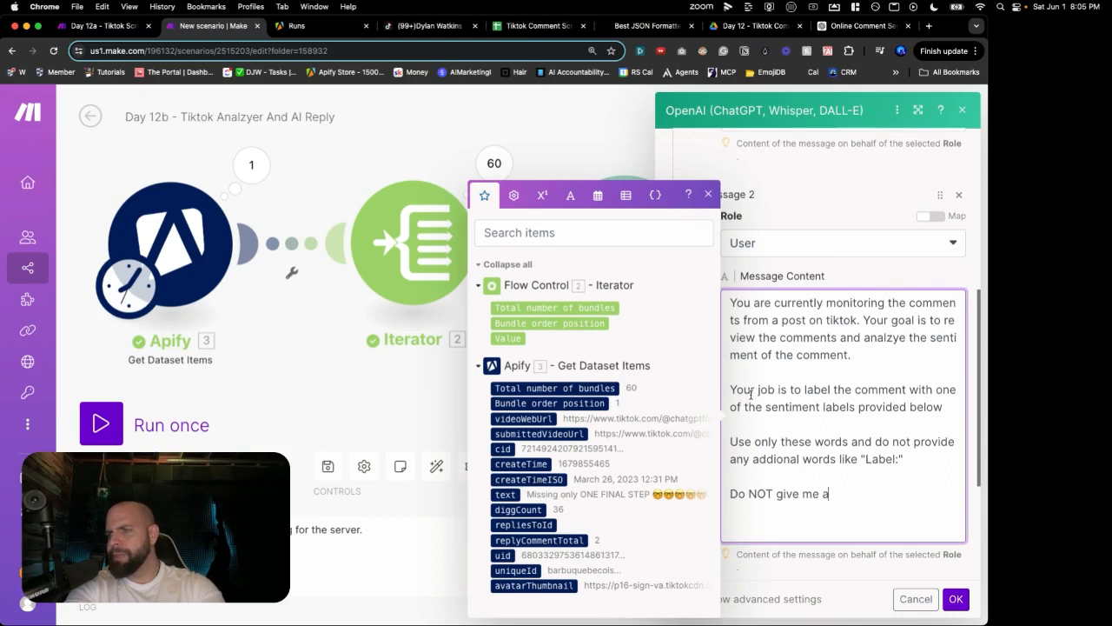
text(ny additiona)
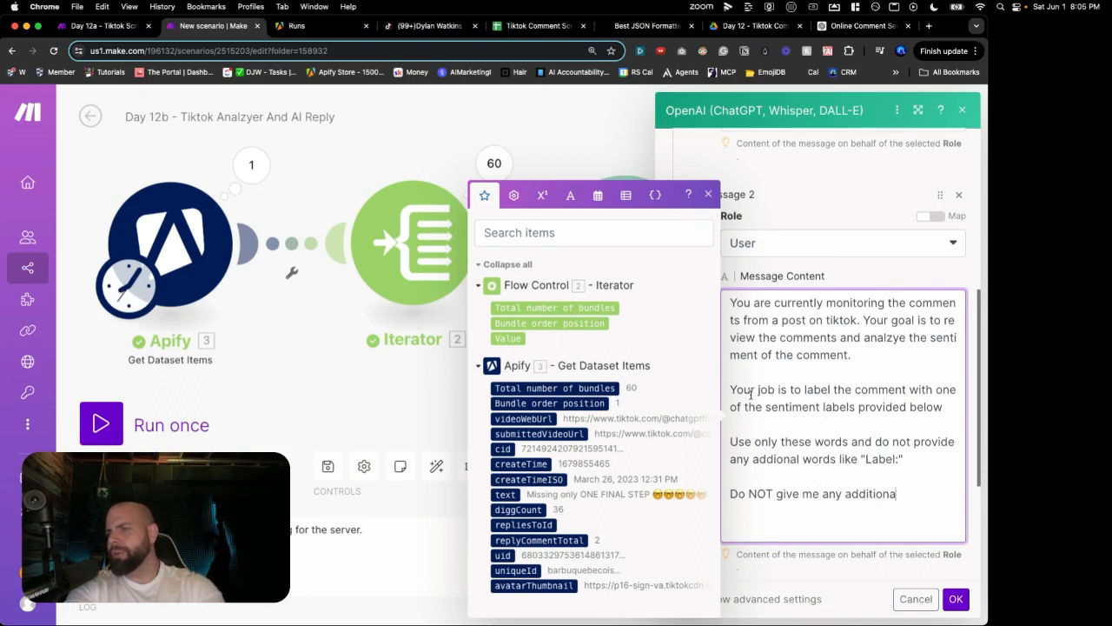
text(l advice )
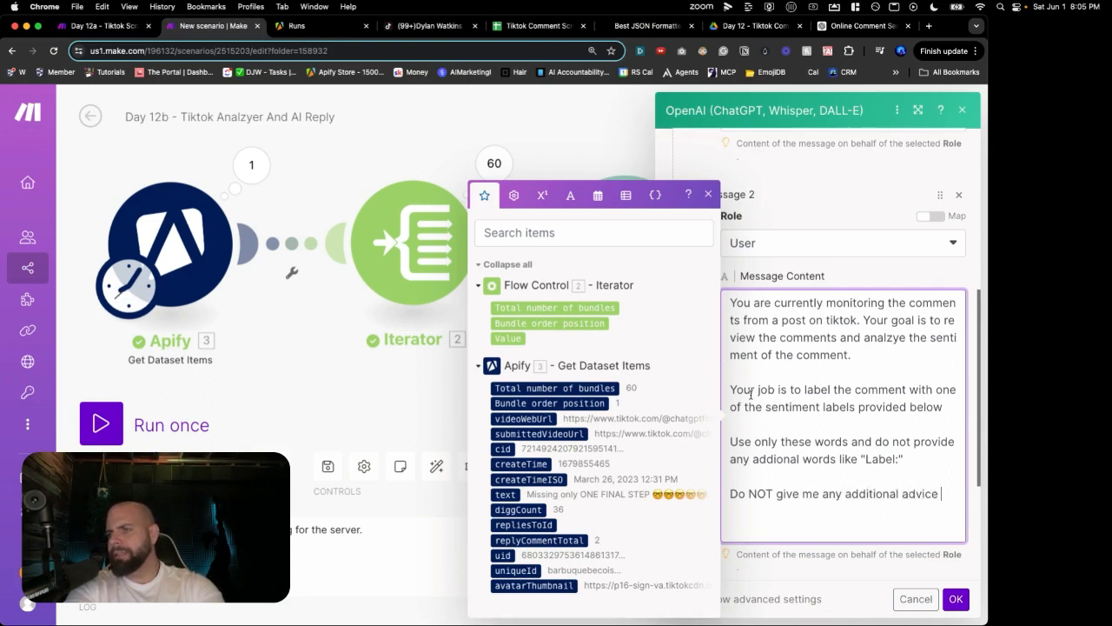
text(on the label or ANY o)
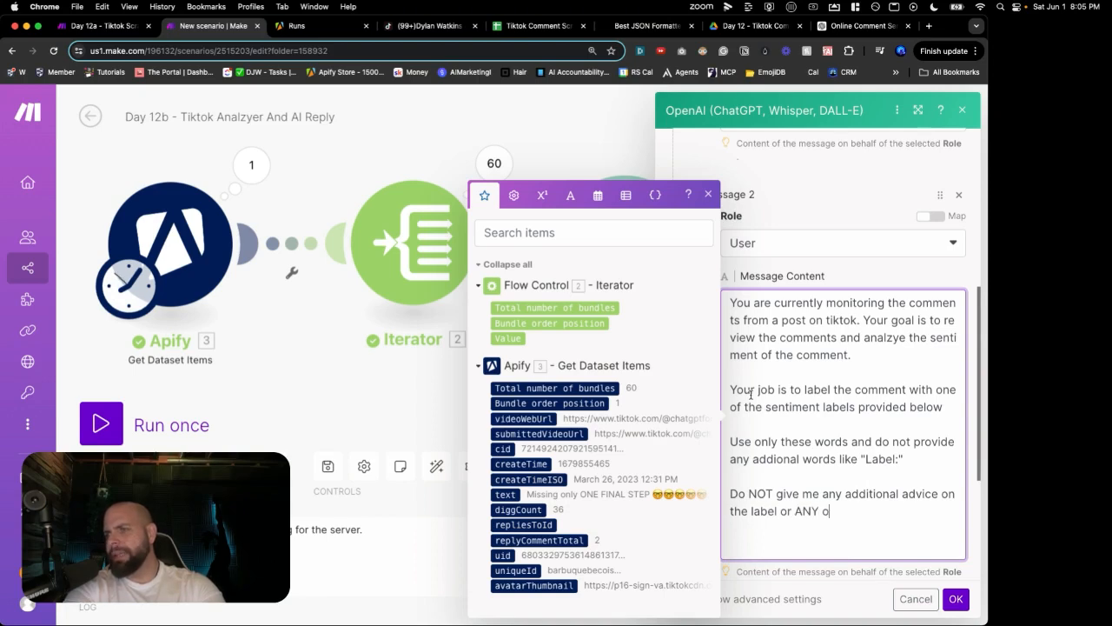
text(ther words beyond the )
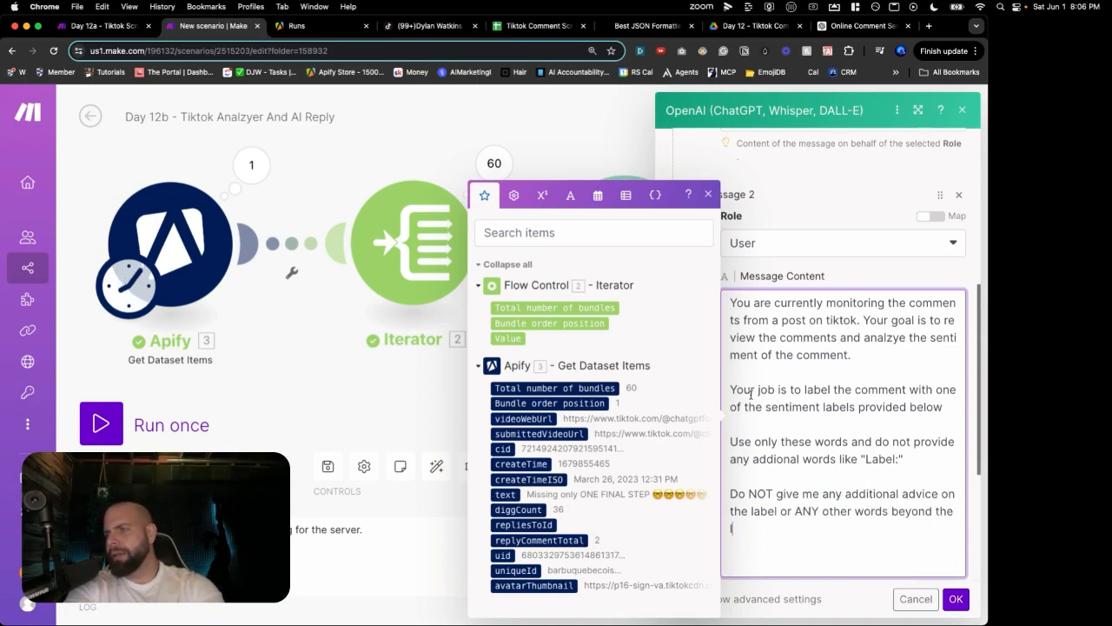
text(labels provided below.)
key(Return)
key(Return)
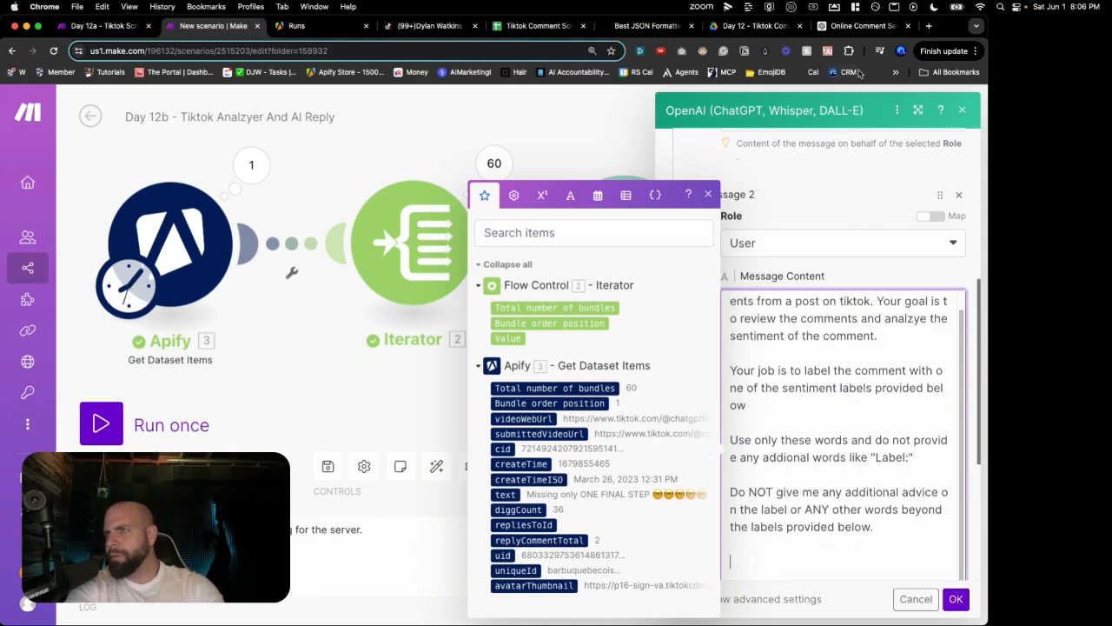
Step: Copy the sentiment label list from the ChatGPT conversation into the clipboard
click(852, 31)
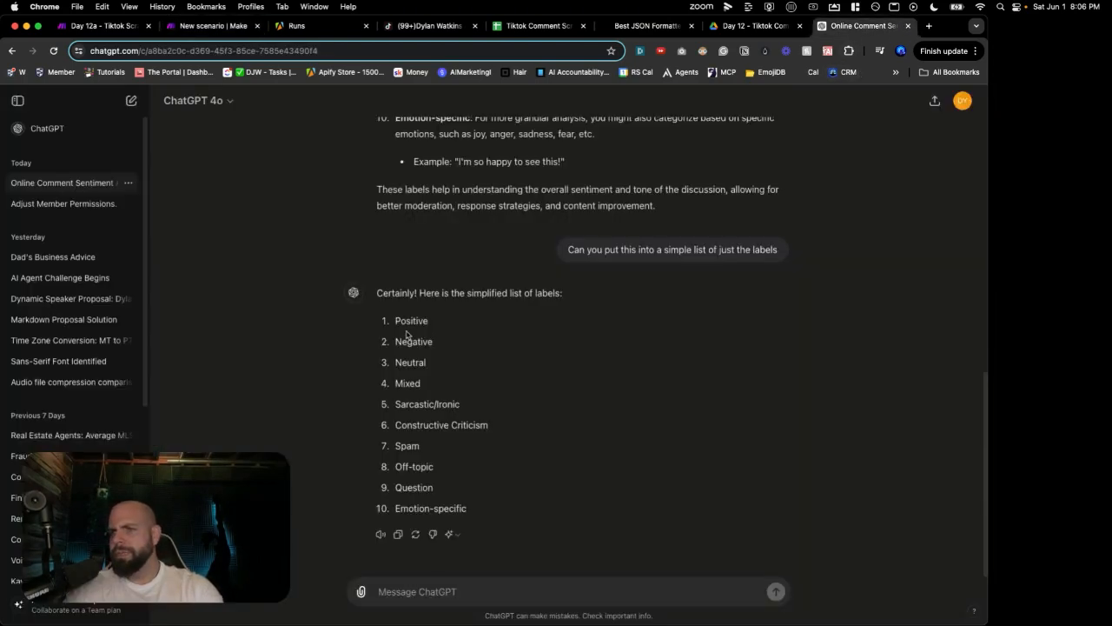
drag(395, 321, 454, 487)
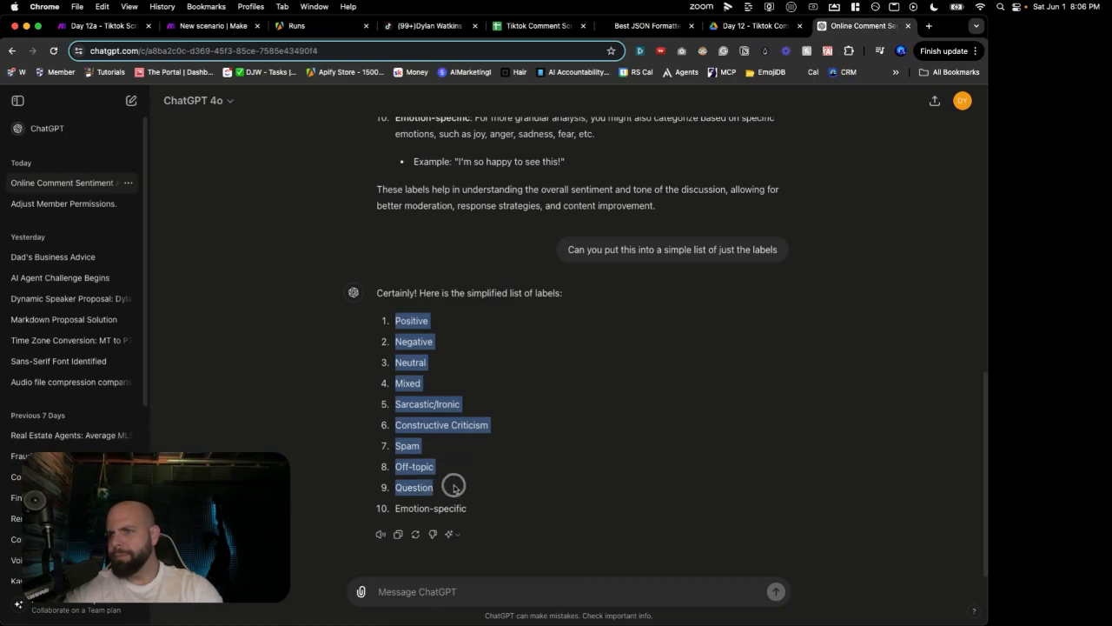
click(208, 25)
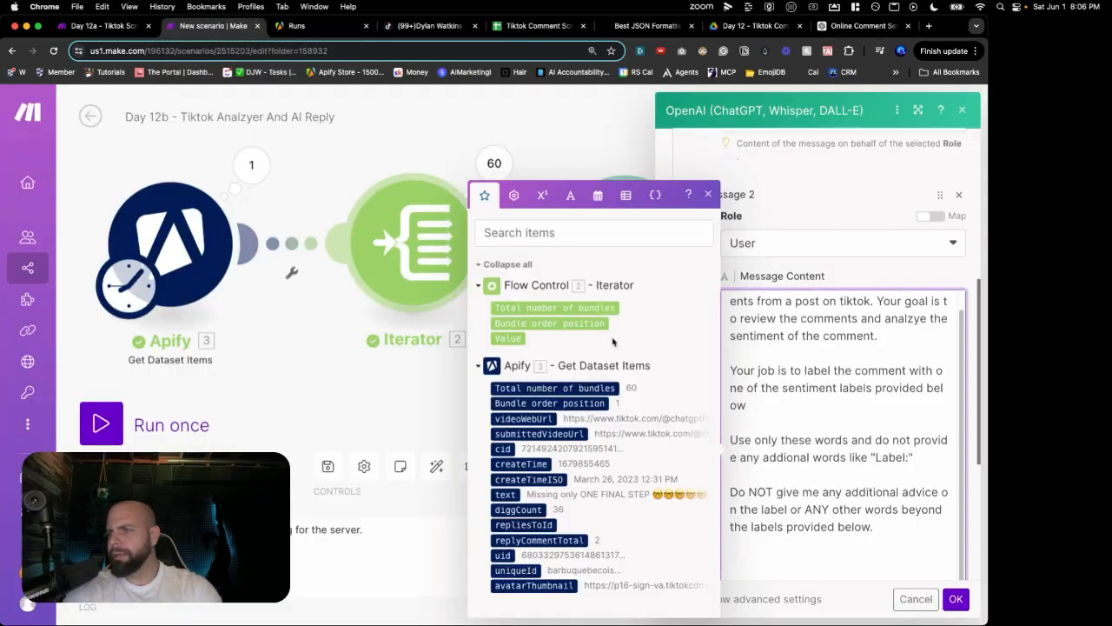
Step: Paste the ten sentiment labels into the prompt, one per line
text(PositiveNegativeNeutralMixedSarcastic/IronicConstructive CriticismSpamOff-topicQuestion)
click(771, 502)
key(Return)
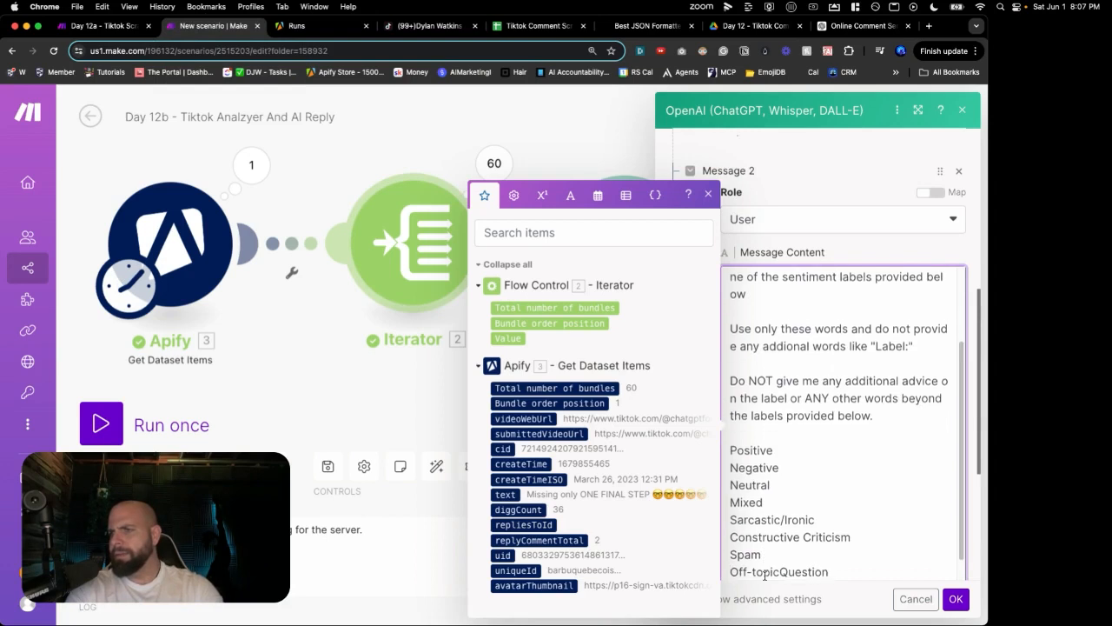
scroll(764, 575, down, 1)
scroll(765, 575, down, 2)
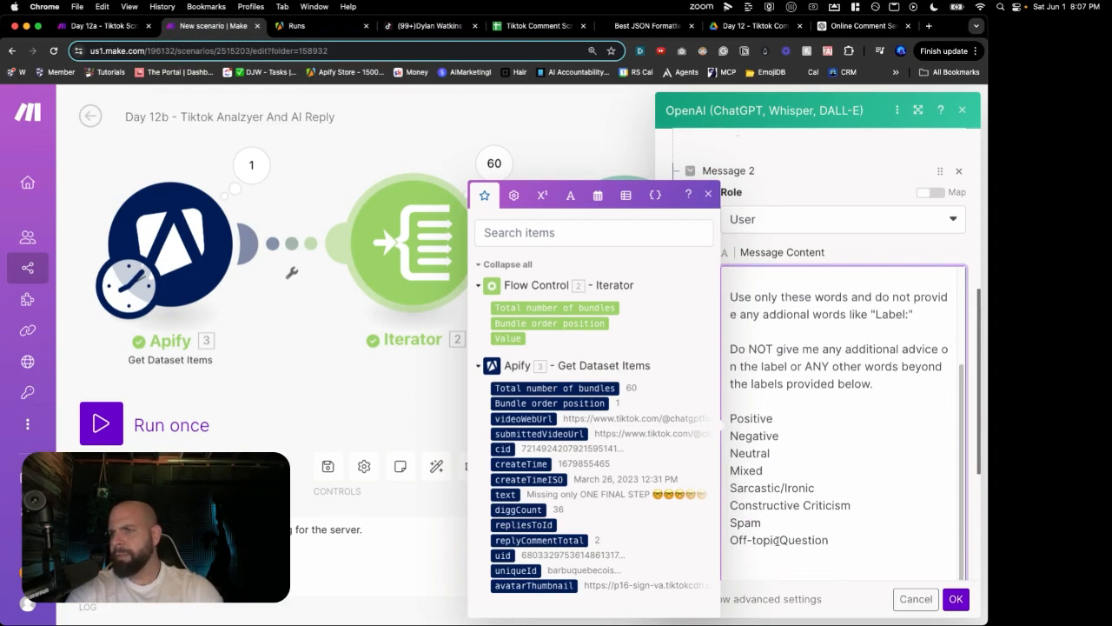
click(779, 540)
key(Return)
key(End)
key(Return)
key(Return)
Step: Add 'Here is the comment' followed by the mapped 3. text, and confirm the module
text(Here is the comment)
scroll(821, 544, down, 1)
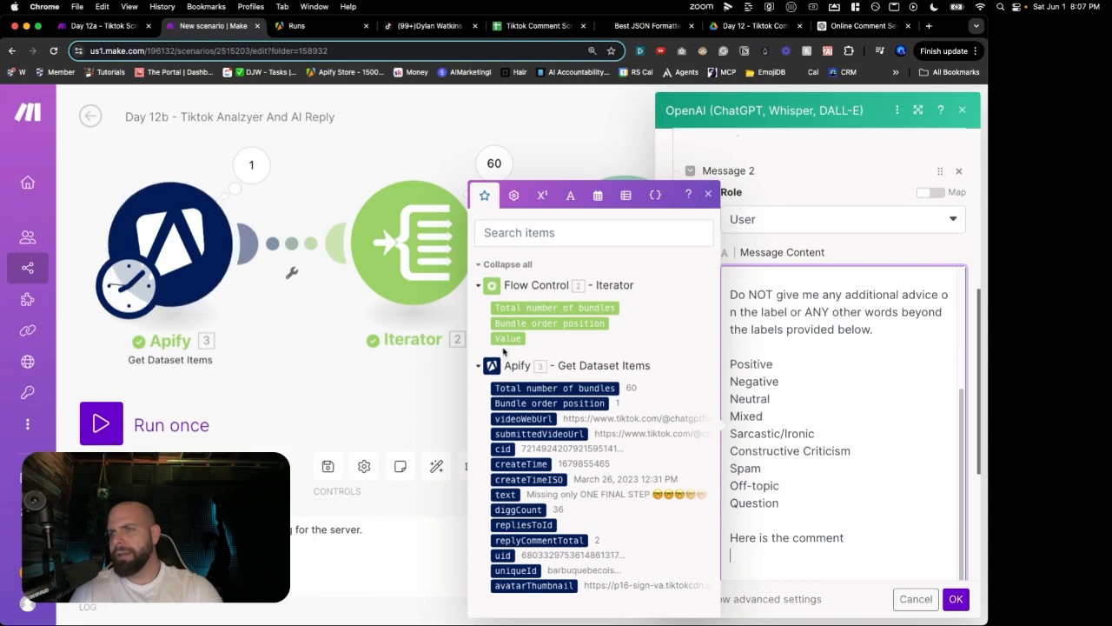
click(504, 494)
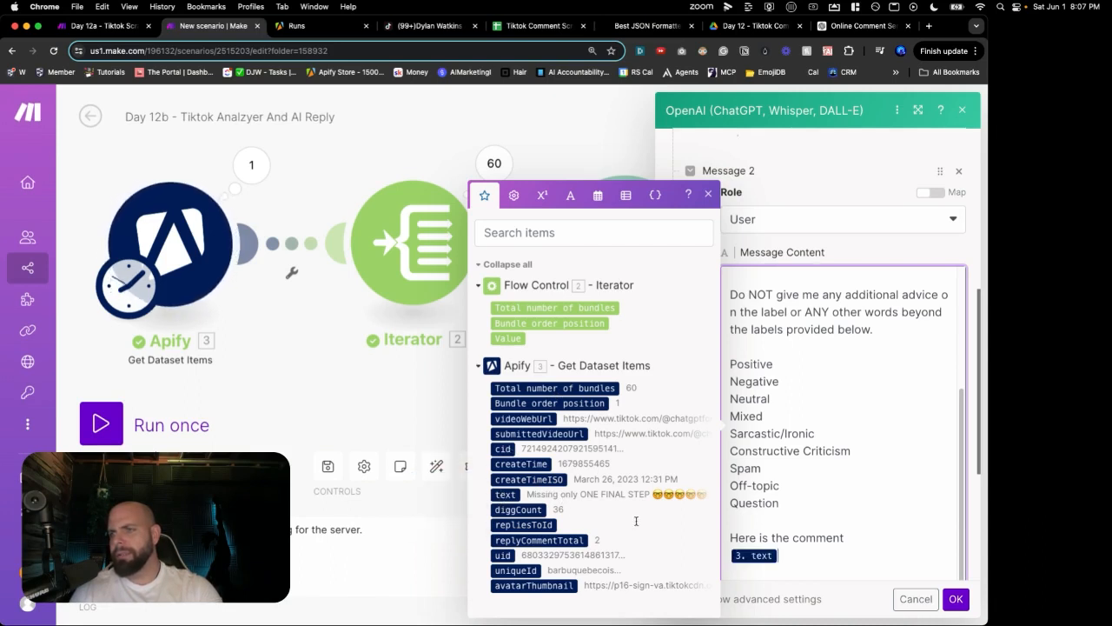
click(956, 598)
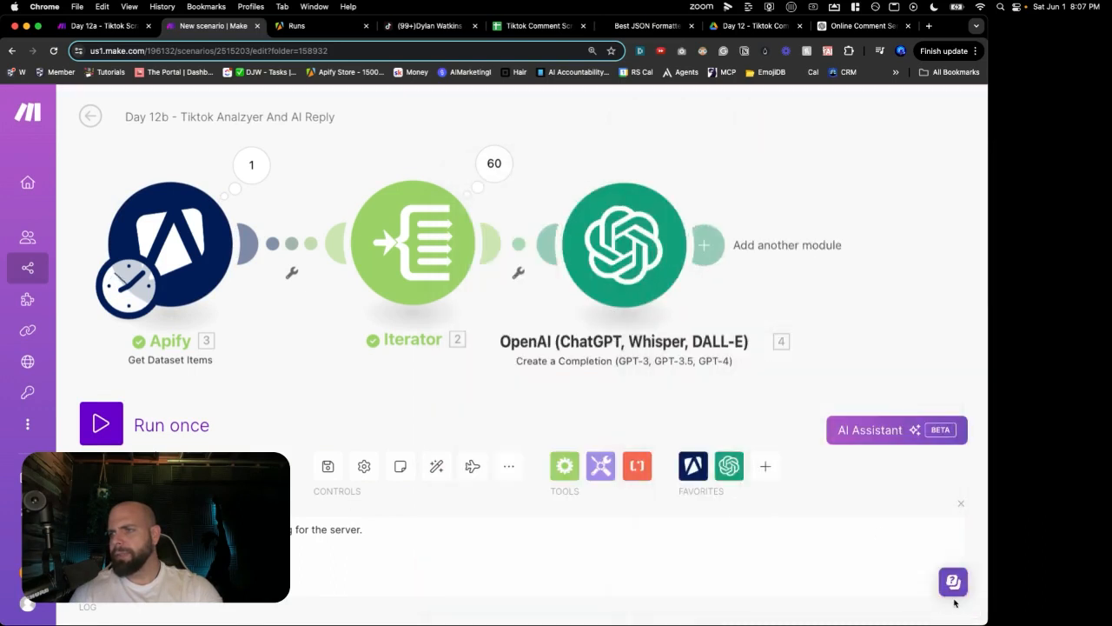
Step: Save and run the scenario once, then check Operation 1's returned sentiment label
click(329, 469)
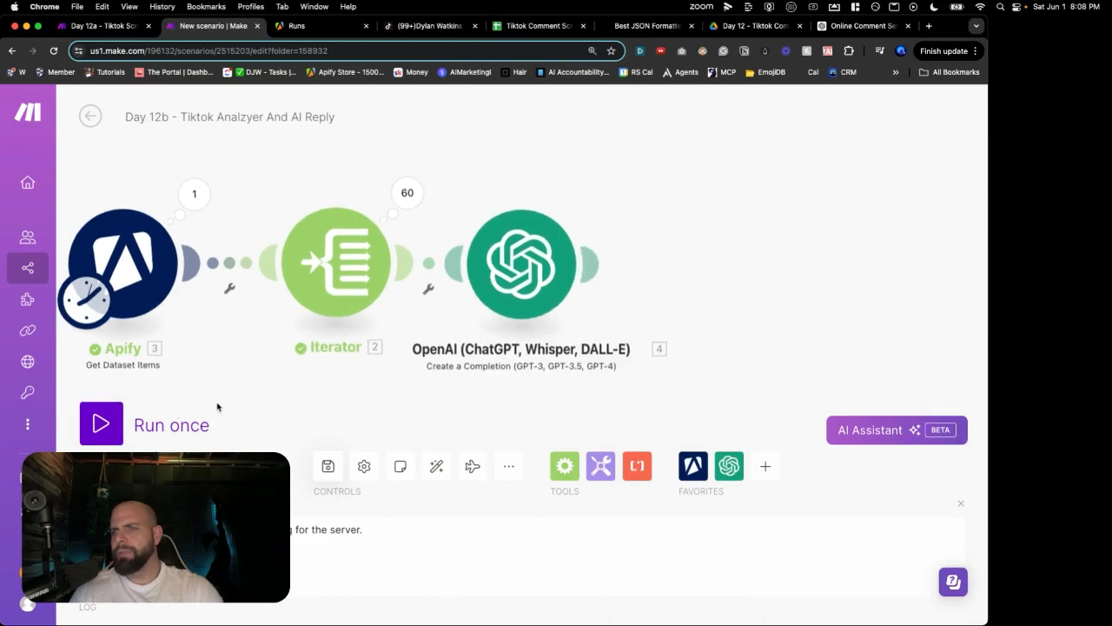
click(102, 423)
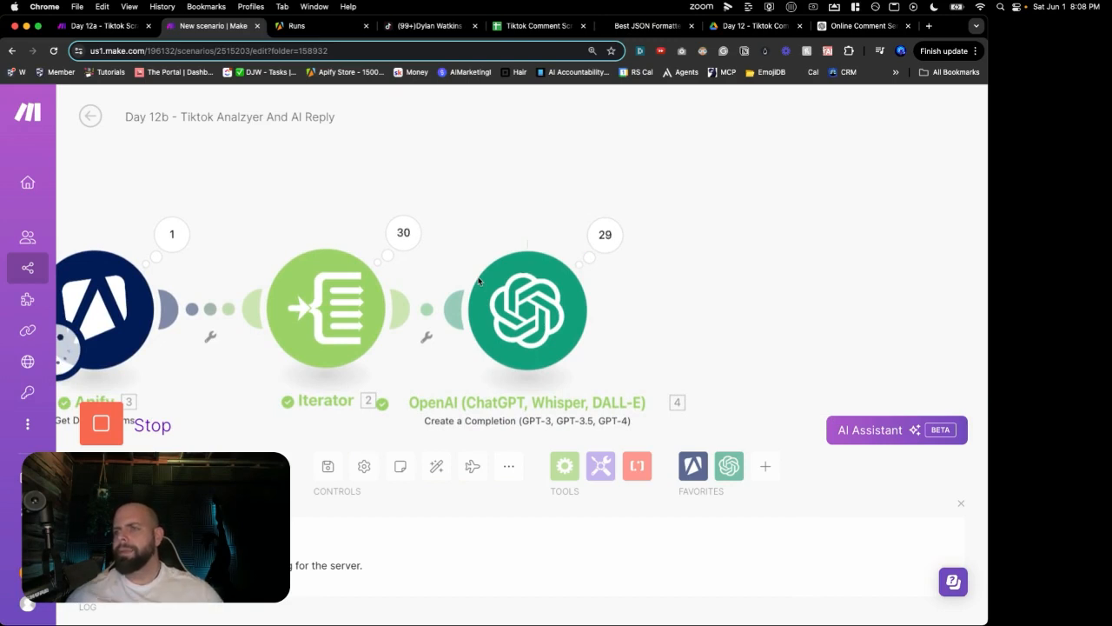
click(603, 242)
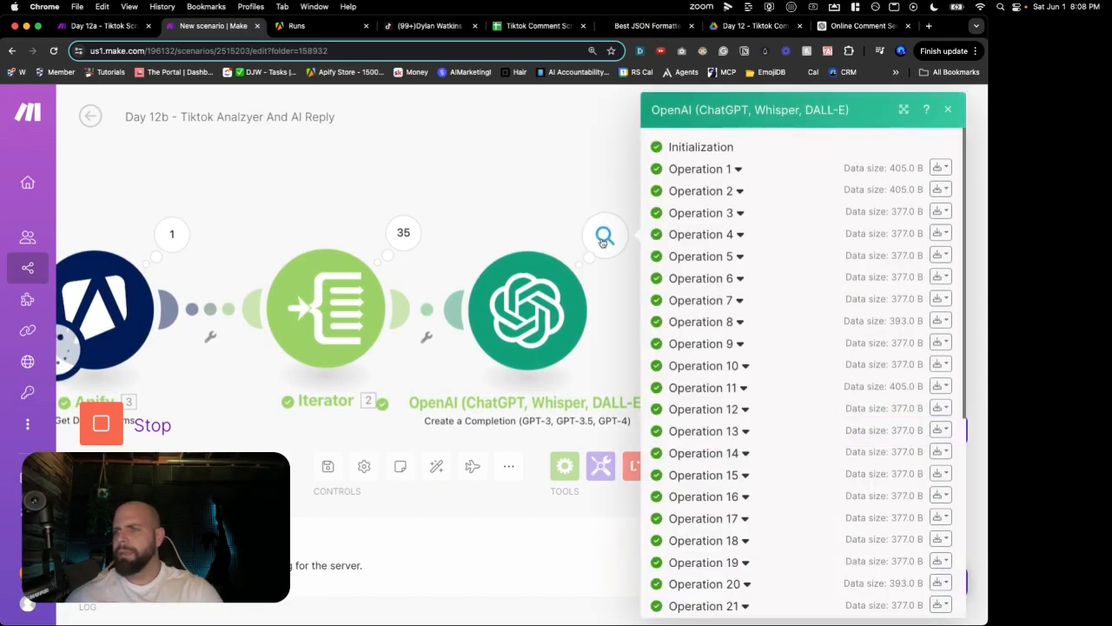
click(700, 170)
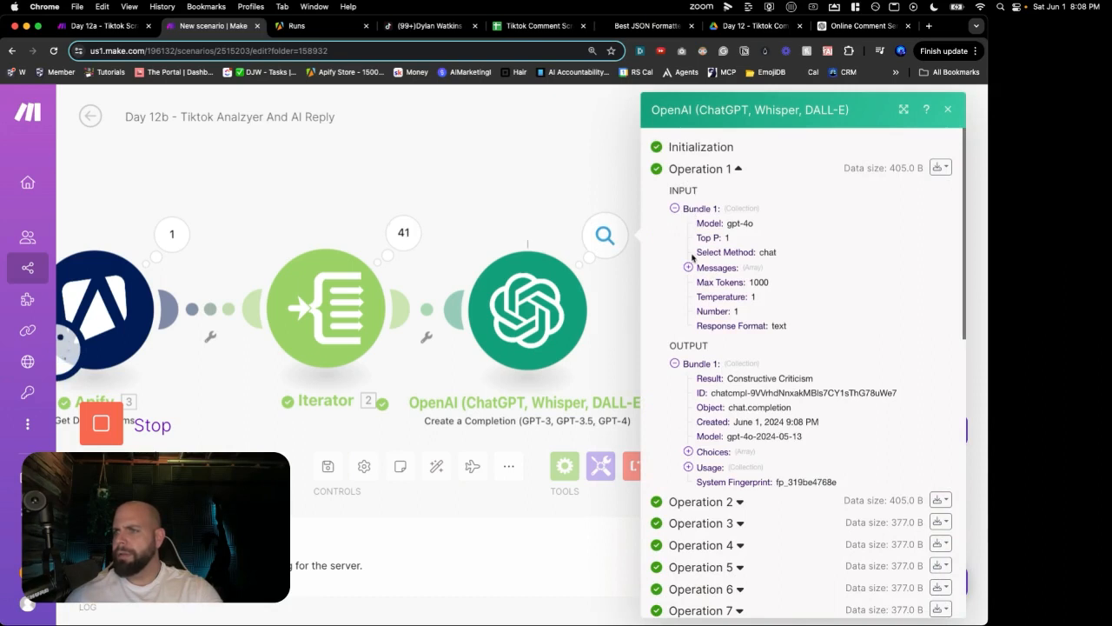
scroll(701, 344, down, 2)
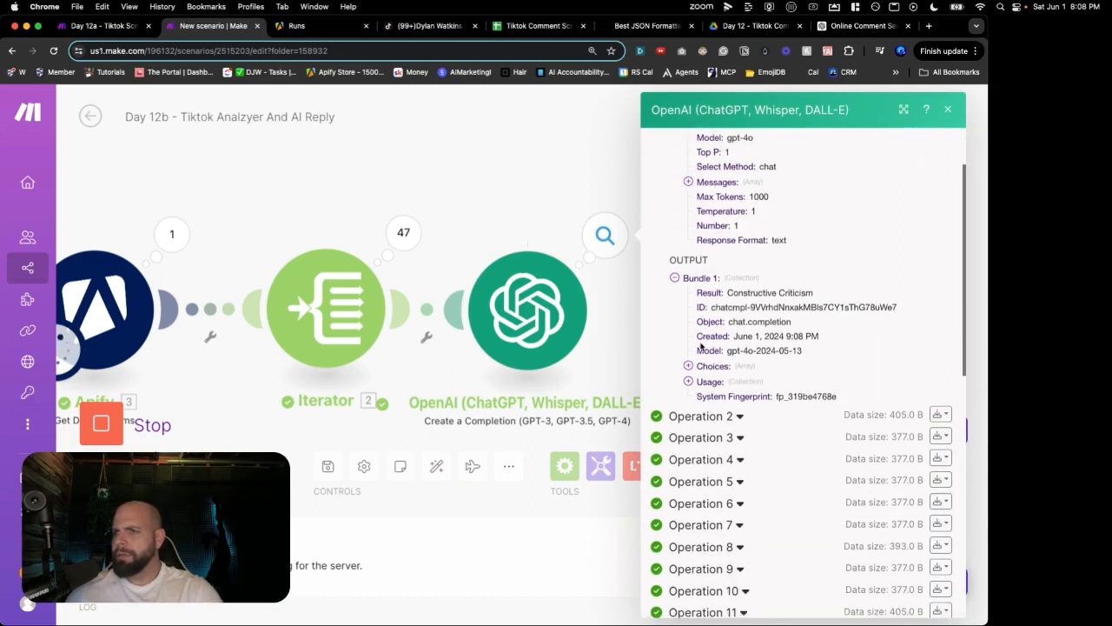
scroll(700, 346, down, 1)
click(688, 350)
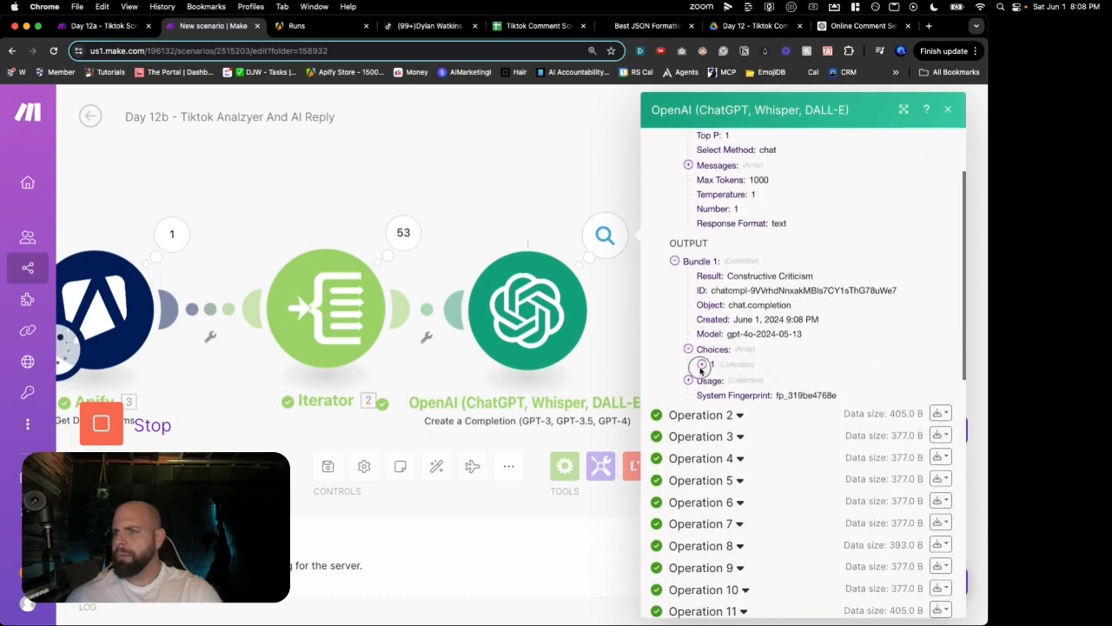
click(702, 365)
scroll(701, 372, down, 2)
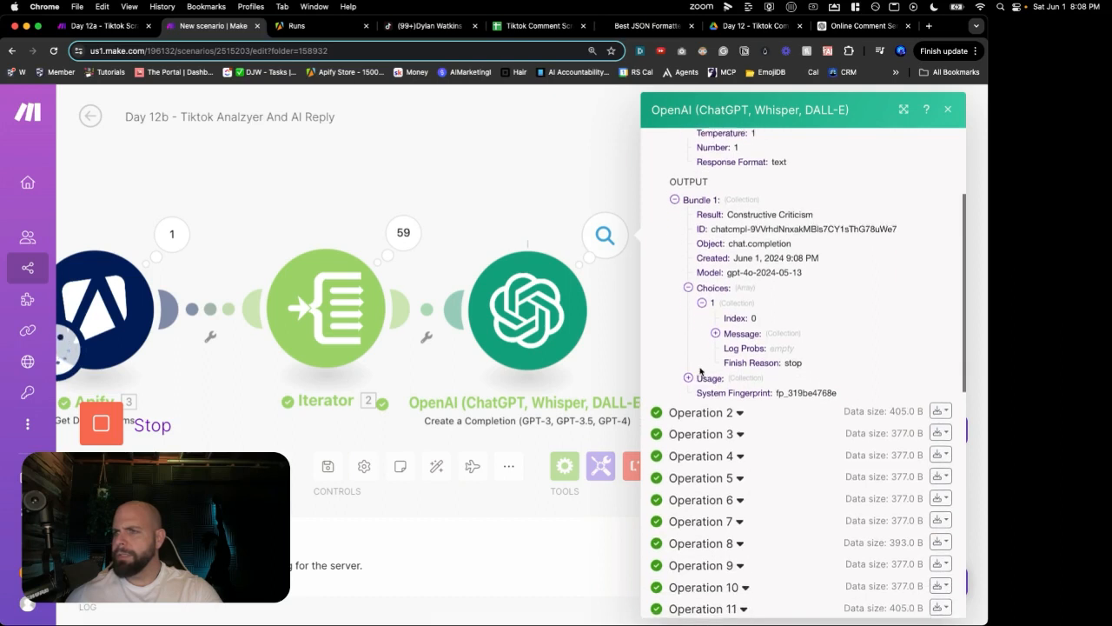
click(715, 334)
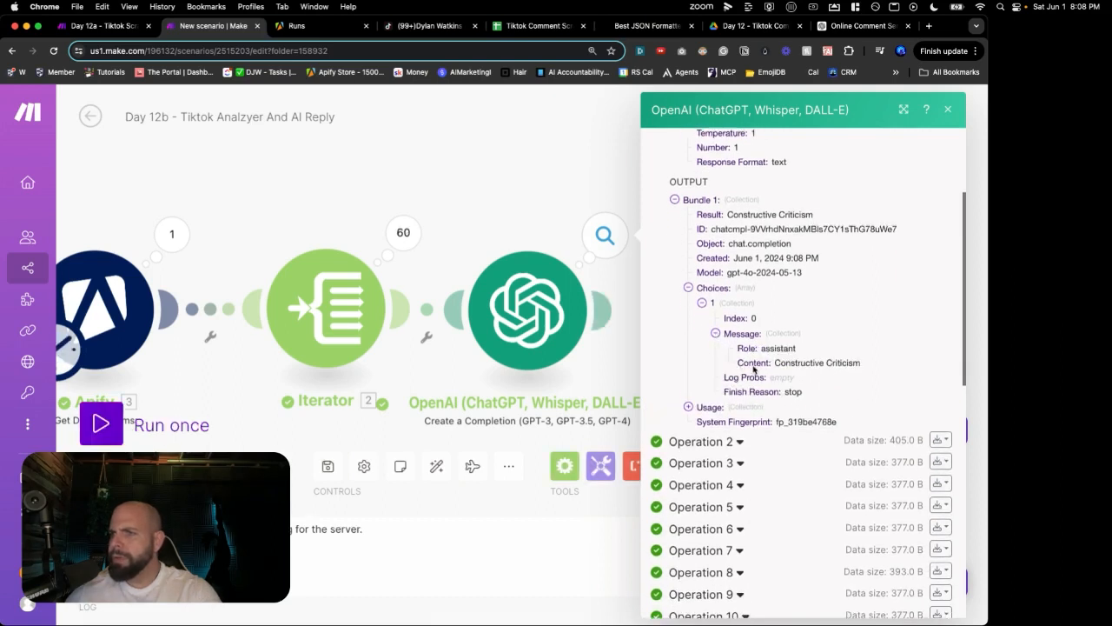
Step: Check Operation 2's system message and returned sentiment label, then close the results
click(677, 445)
scroll(679, 442, down, 4)
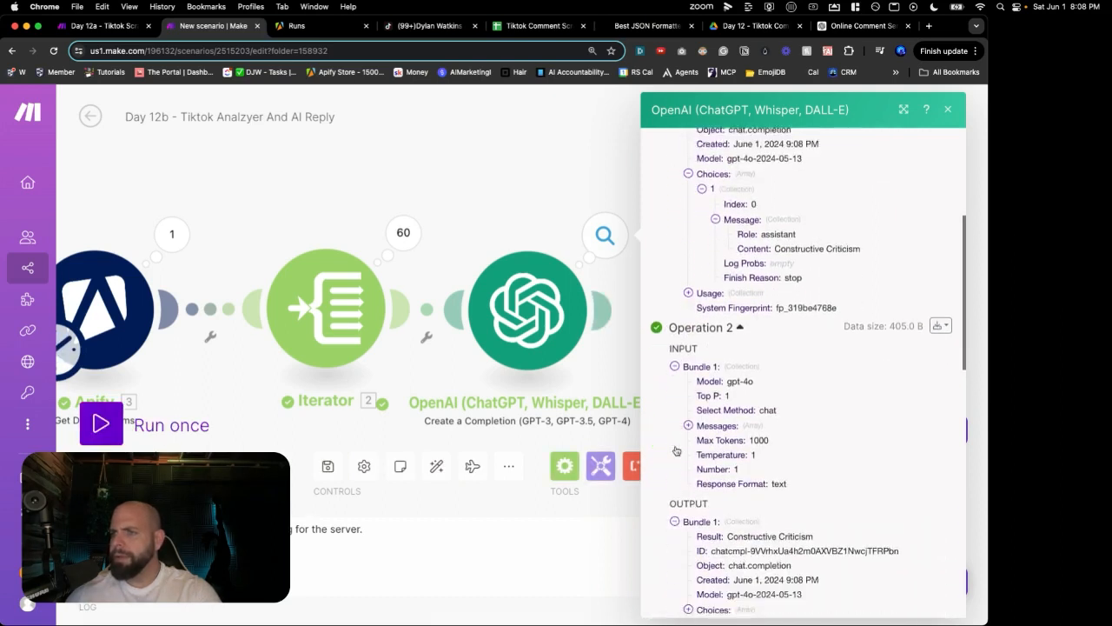
click(688, 374)
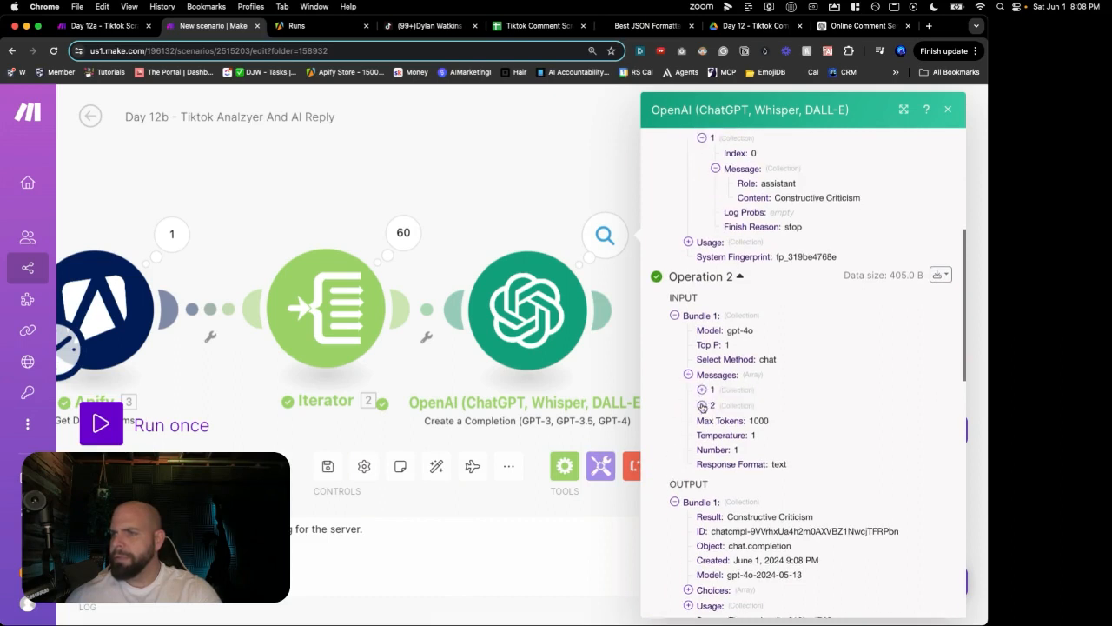
click(703, 390)
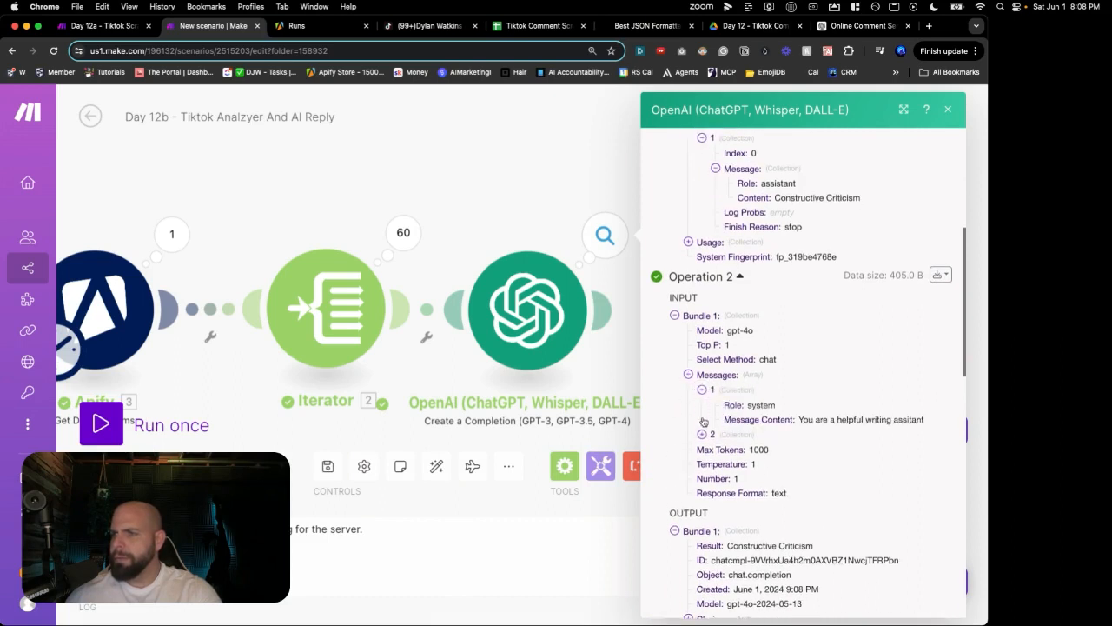
scroll(702, 433, down, 4)
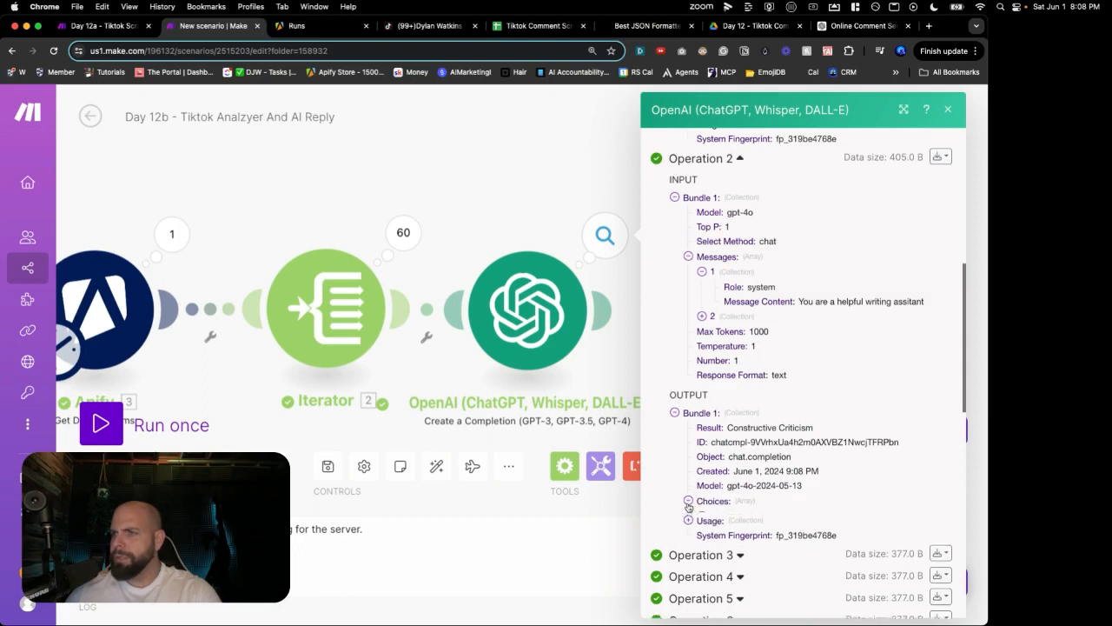
click(703, 483)
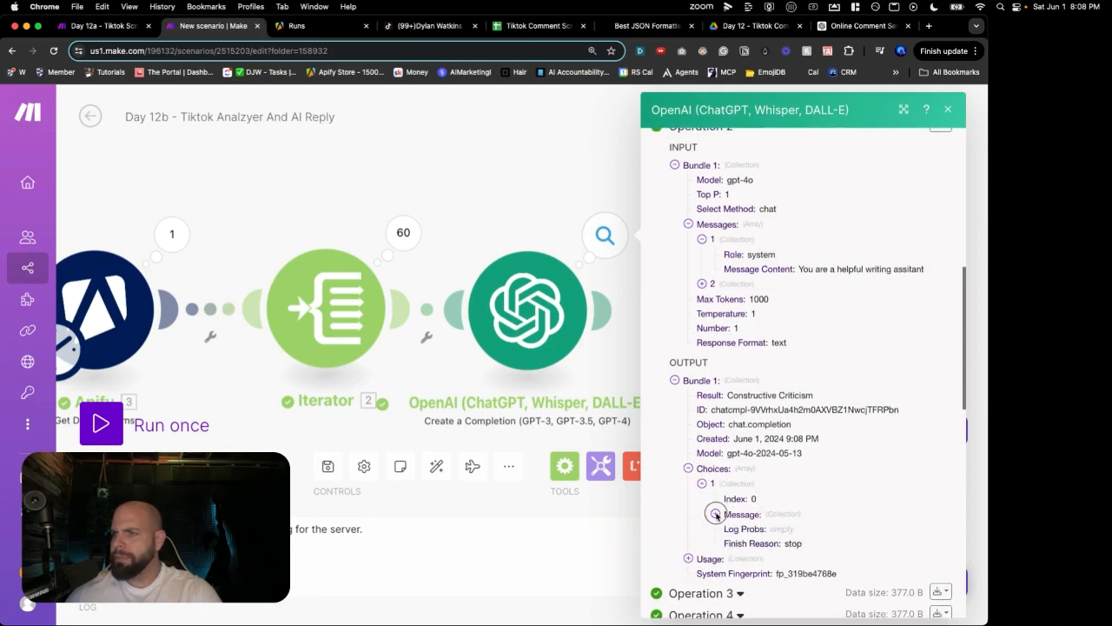
click(716, 513)
click(587, 383)
scroll(649, 346, down, 2)
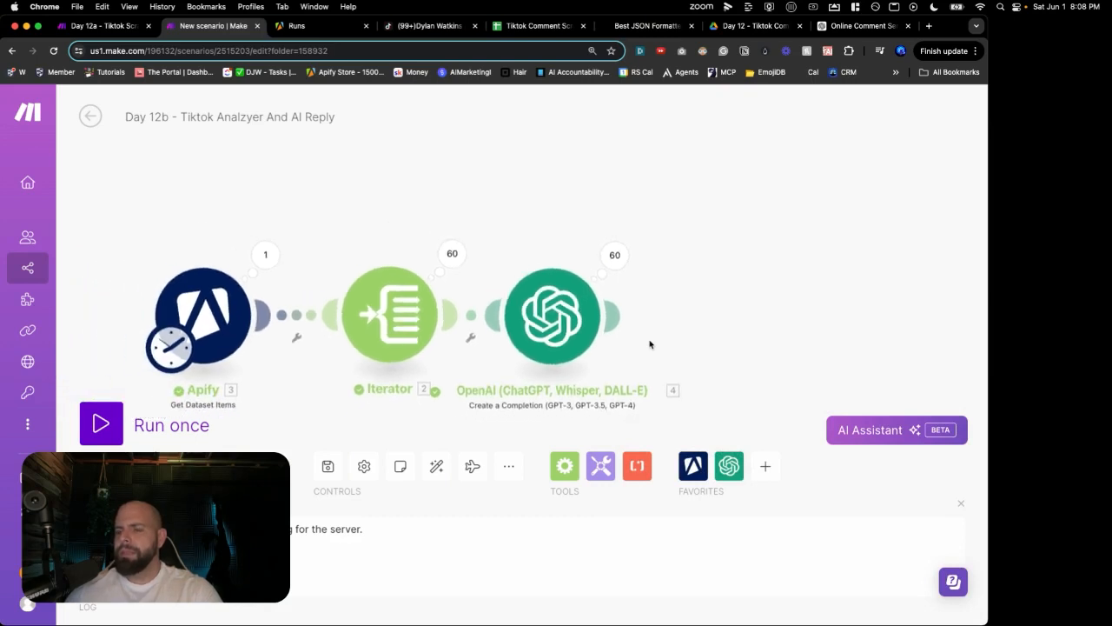
drag(551, 317, 585, 320)
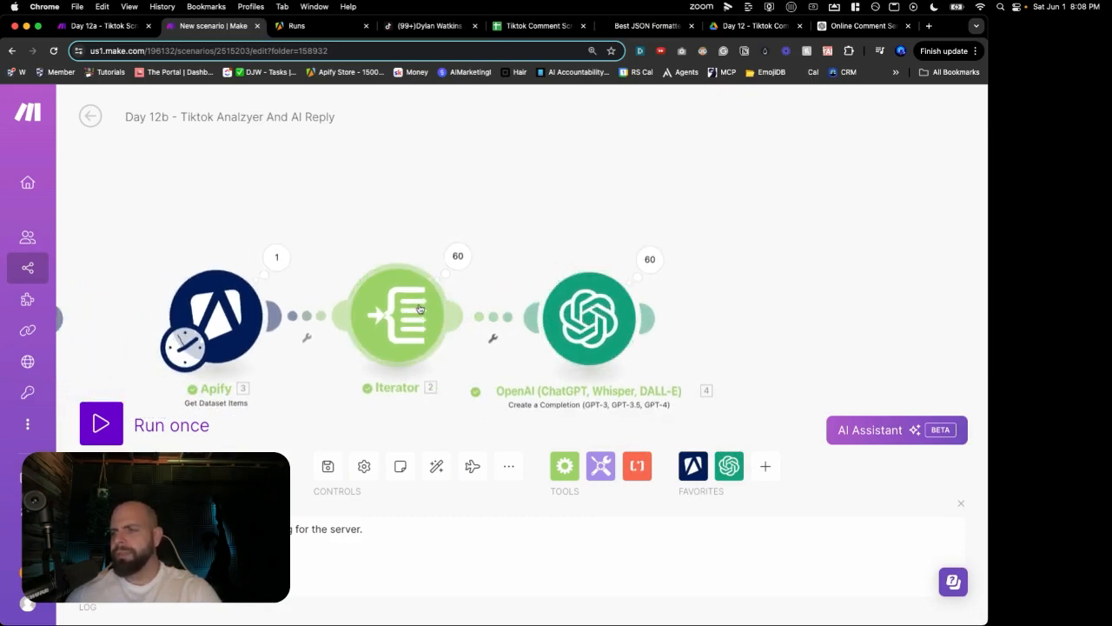
right_click(419, 309)
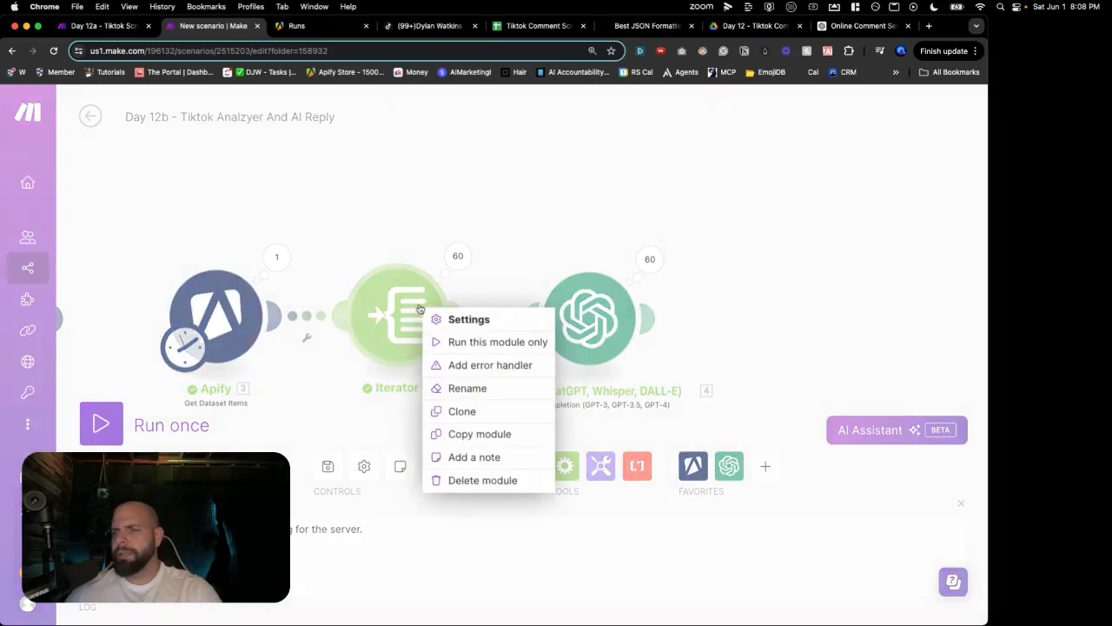
click(448, 479)
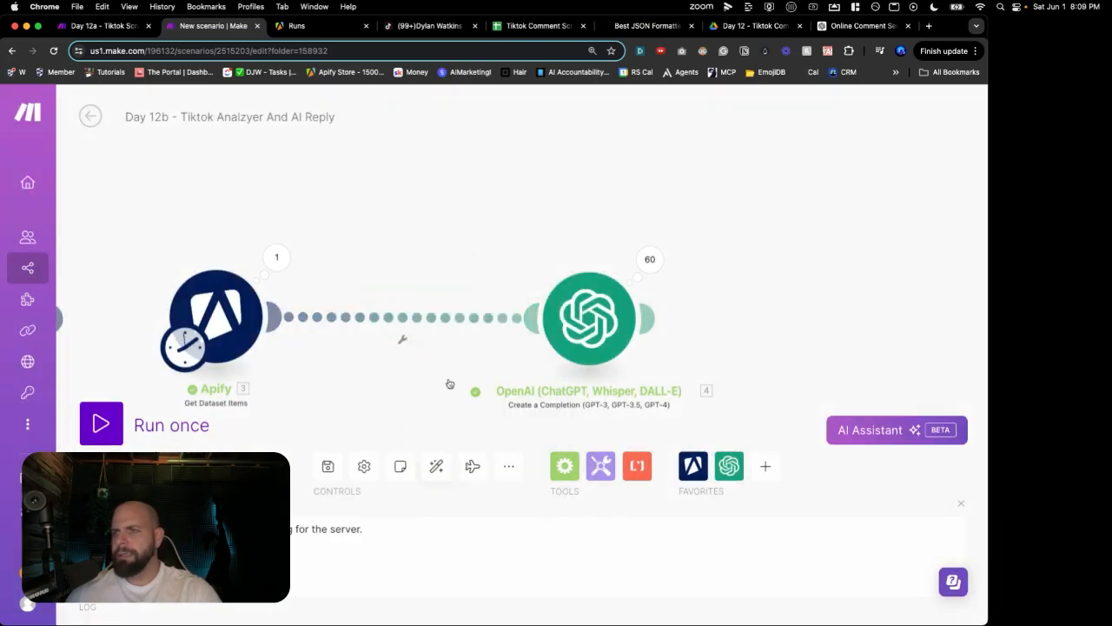
drag(580, 334, 388, 333)
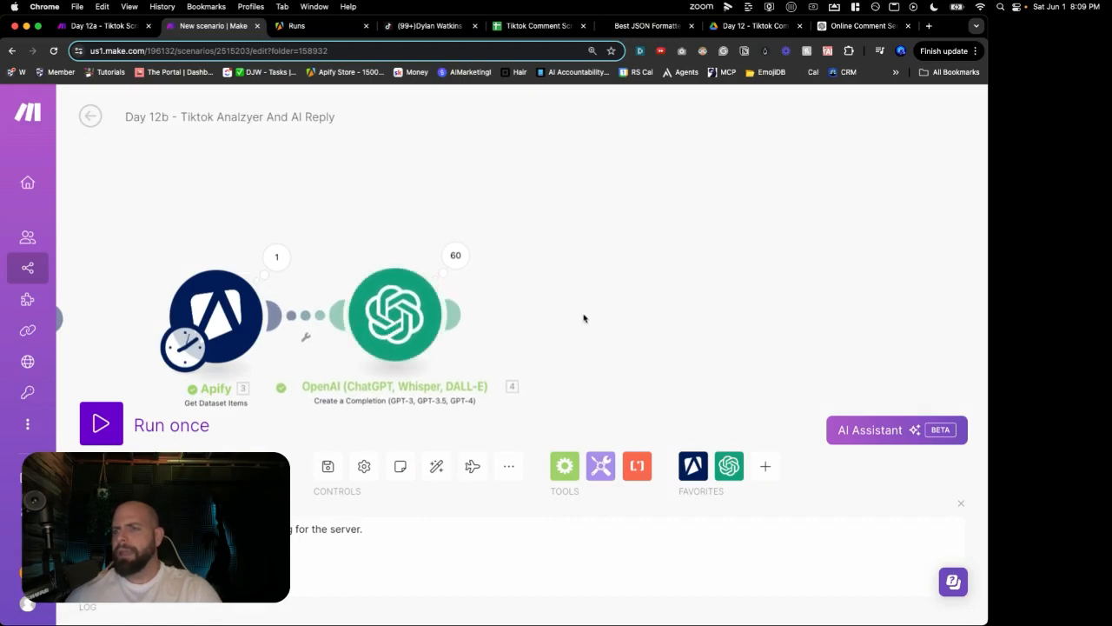
Step: Add a Google Sheets Add a Row step using the Tiktok Comment Scraper And Analyzer spreadsheet in AI Agent Challenge > Day 12
click(583, 315)
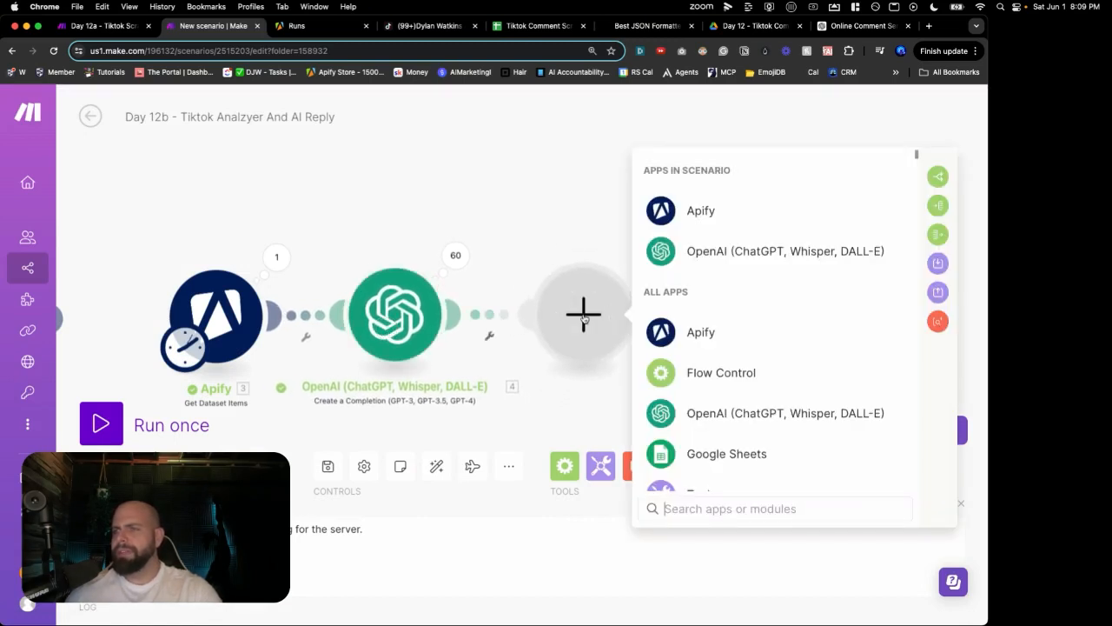
scroll(678, 347, down, 2)
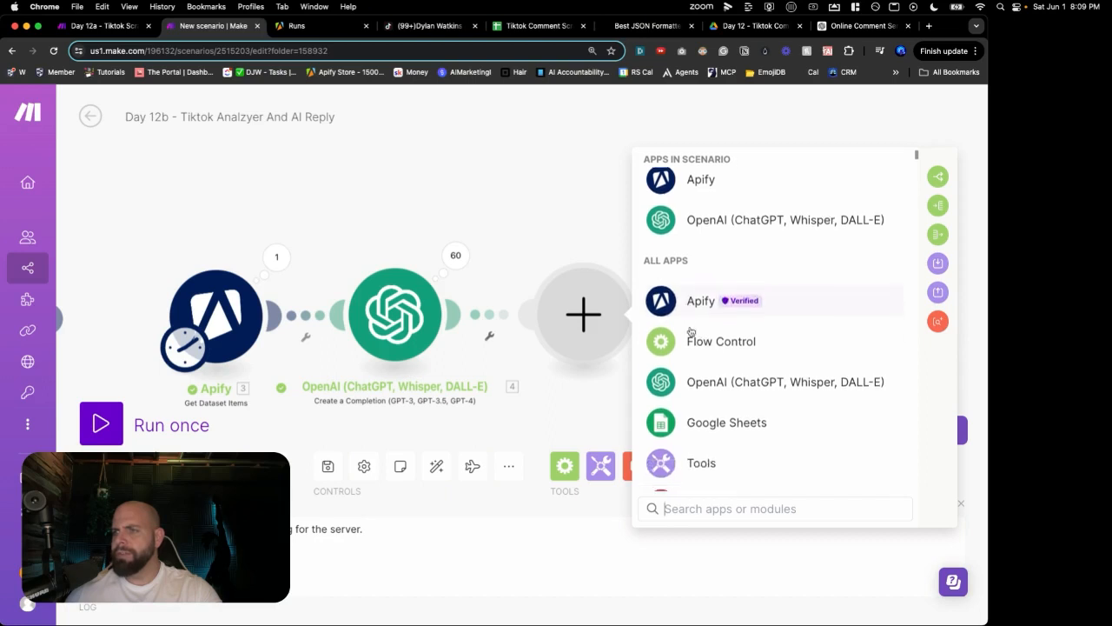
click(696, 393)
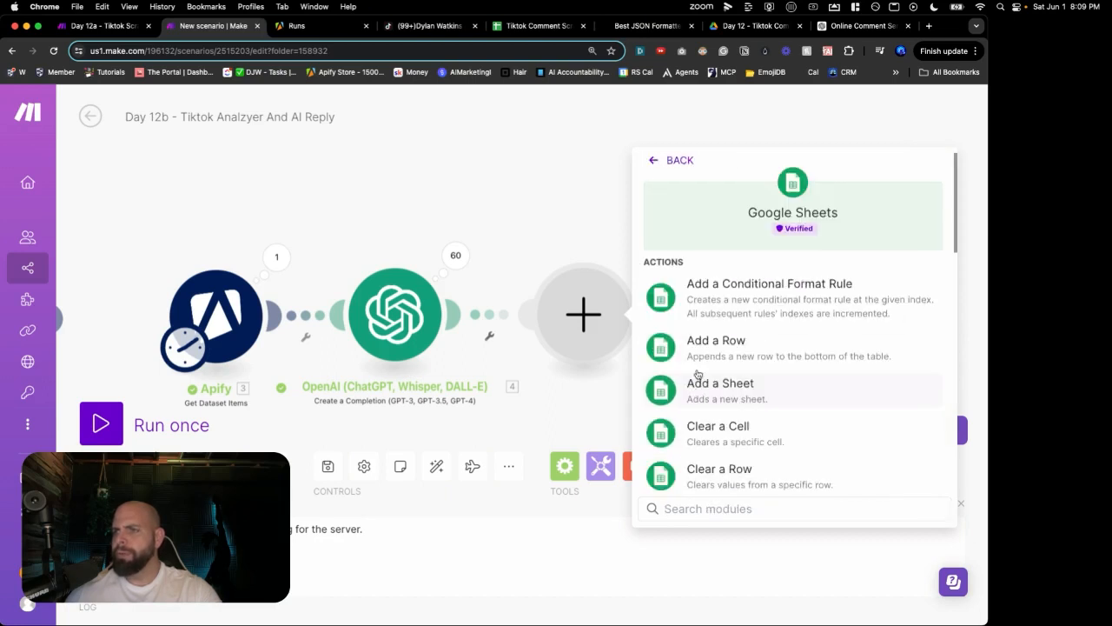
click(702, 345)
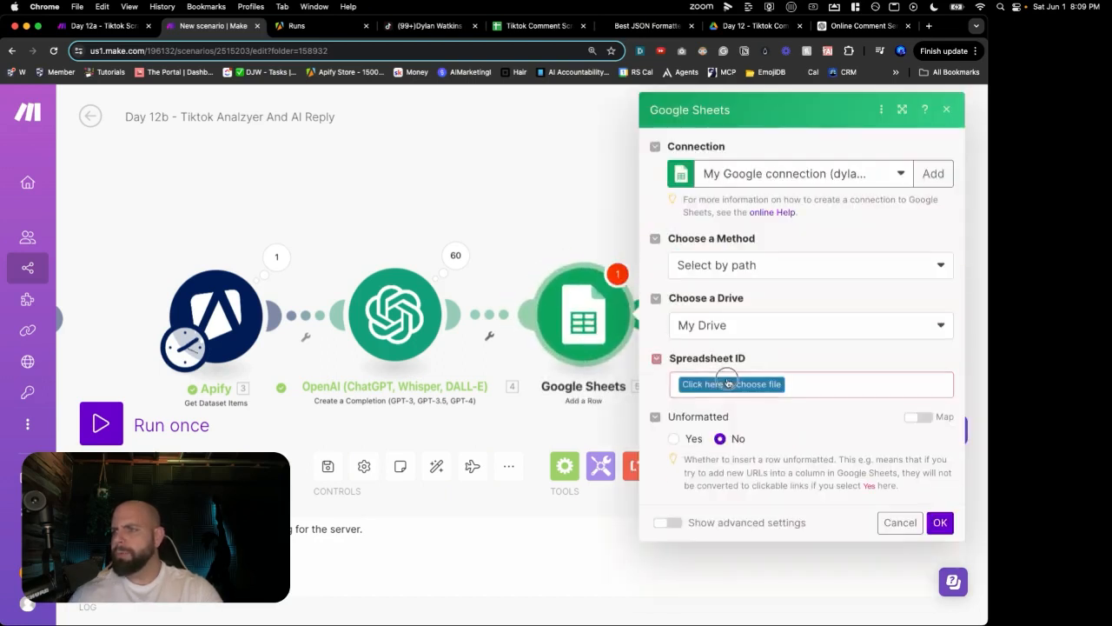
click(728, 383)
click(724, 430)
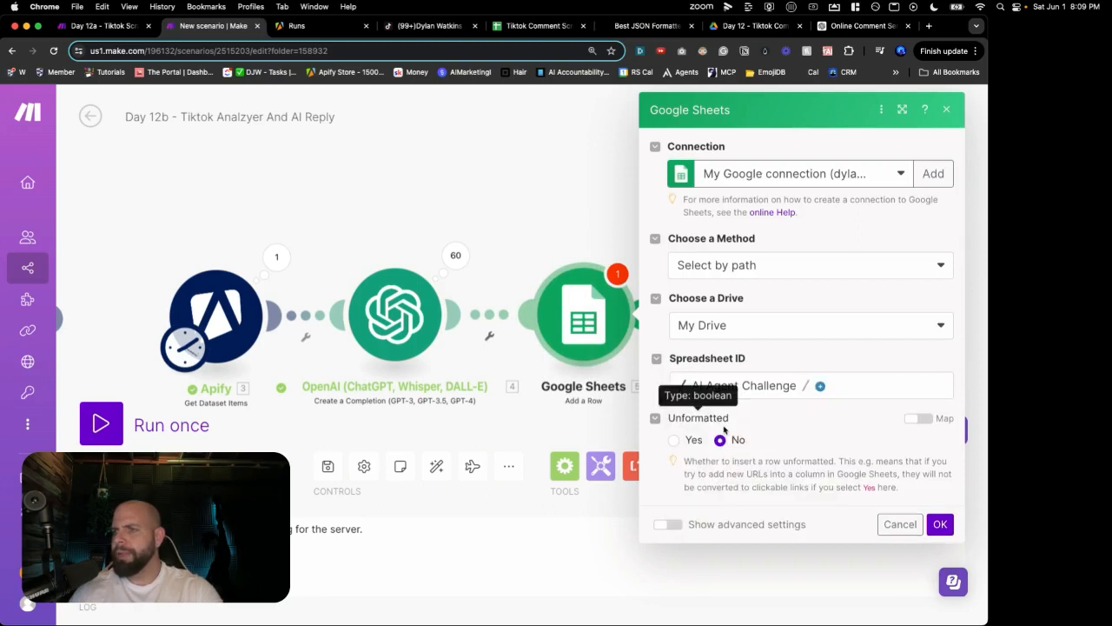
click(820, 386)
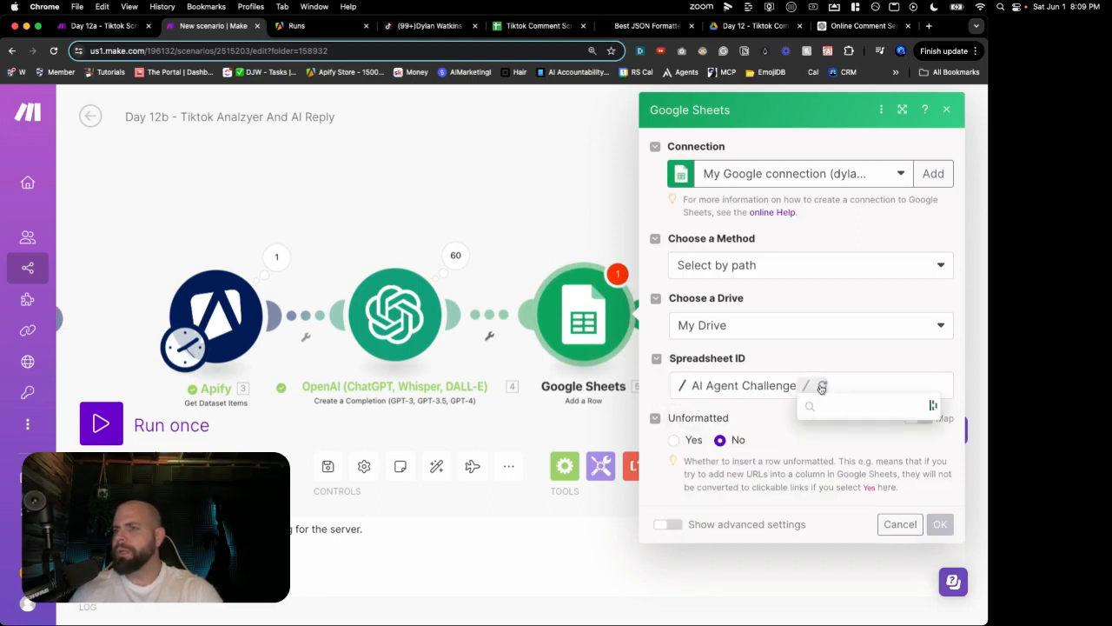
scroll(827, 426, down, 3)
click(835, 544)
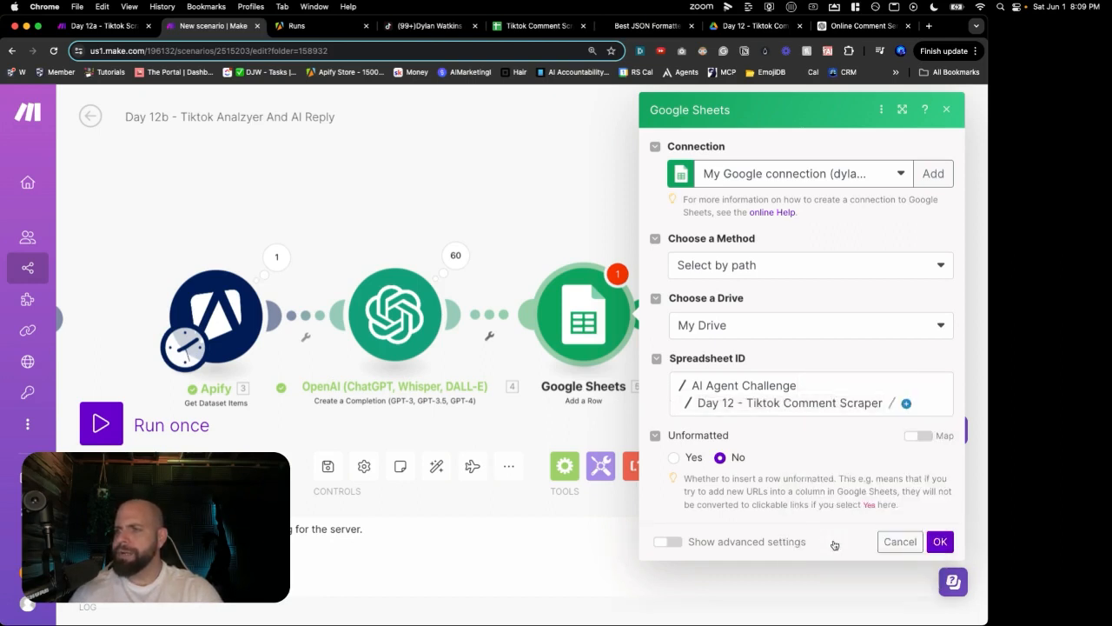
click(905, 405)
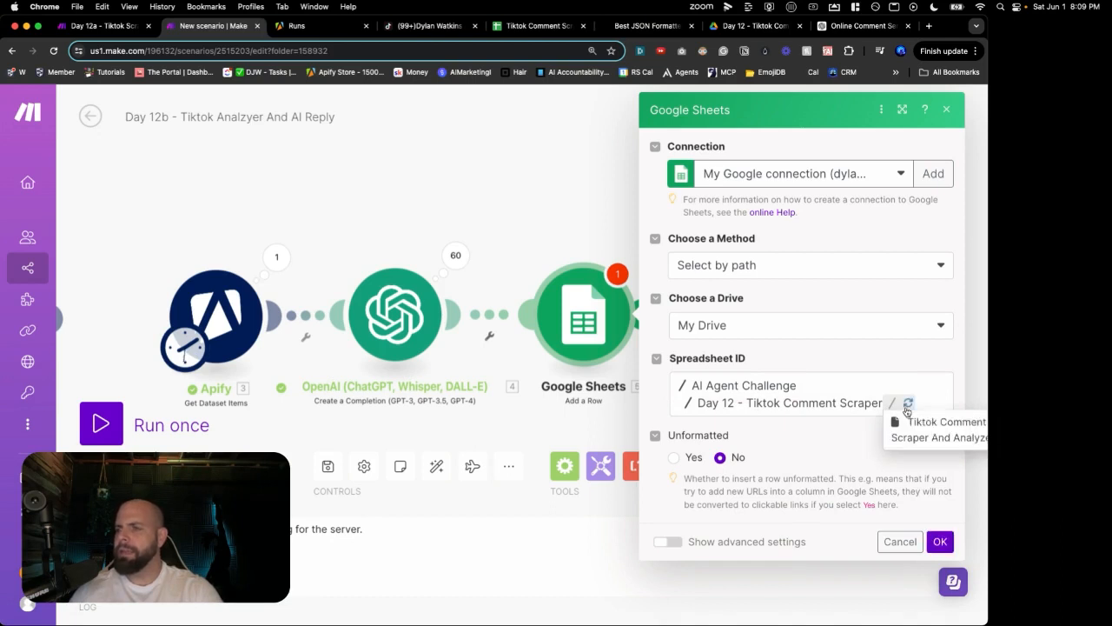
click(915, 430)
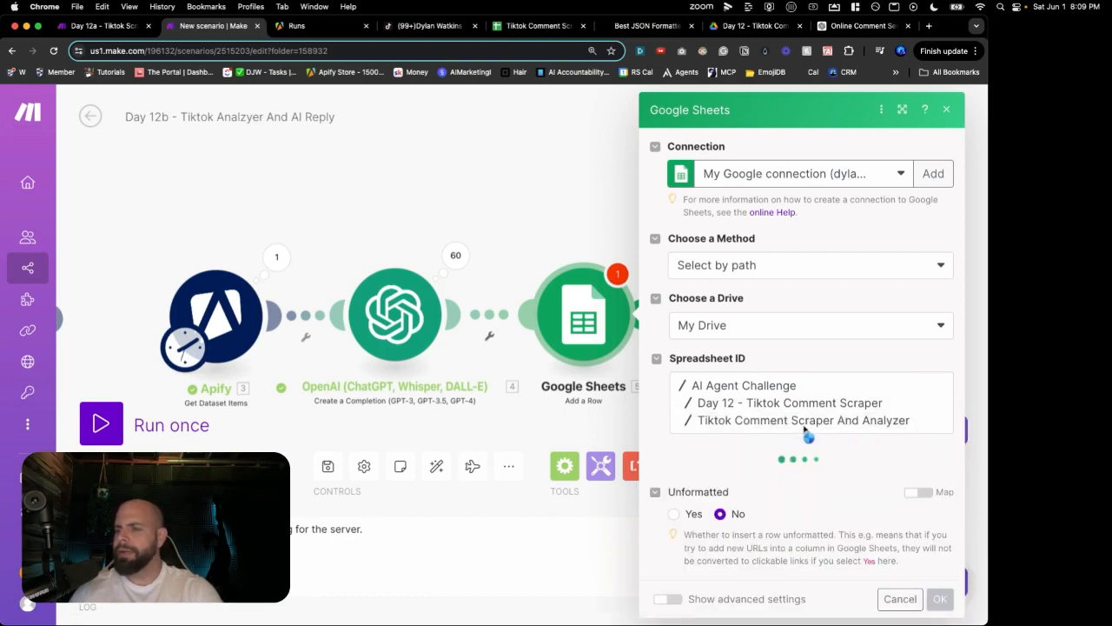
Step: Select Sheet1 as the target sheet and check its column headers
scroll(804, 433, down, 1)
click(794, 463)
click(754, 476)
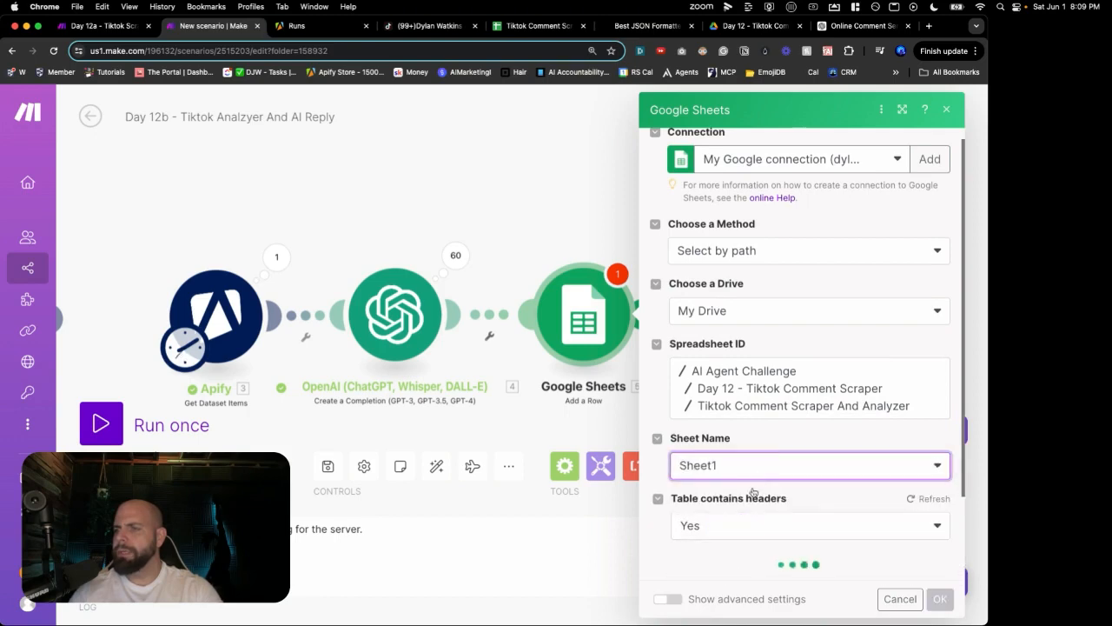
scroll(753, 492, down, 2)
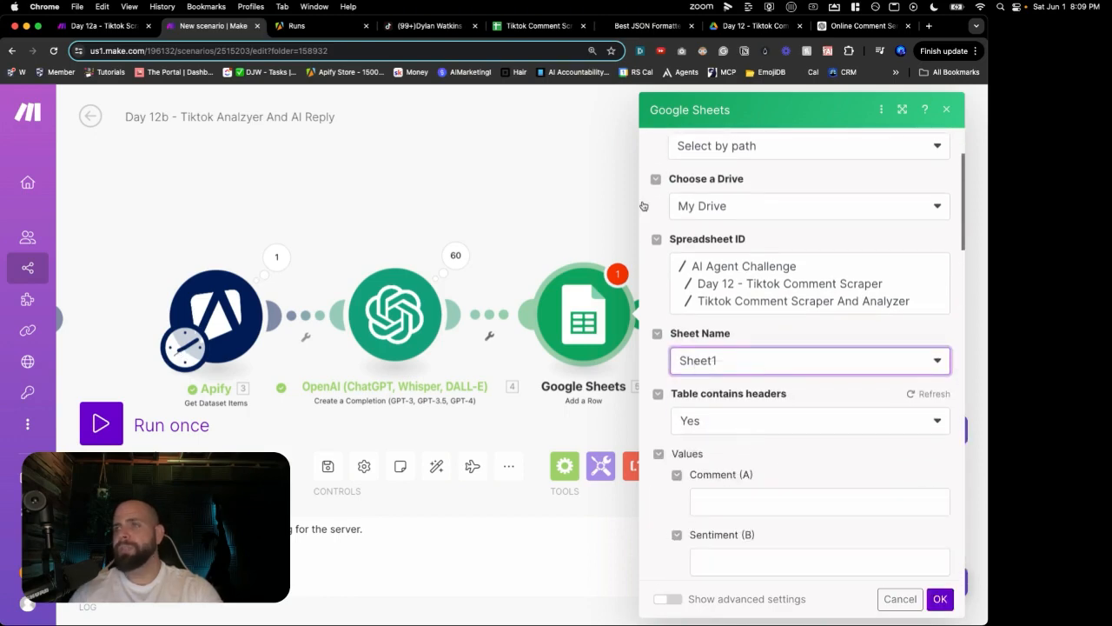
click(526, 24)
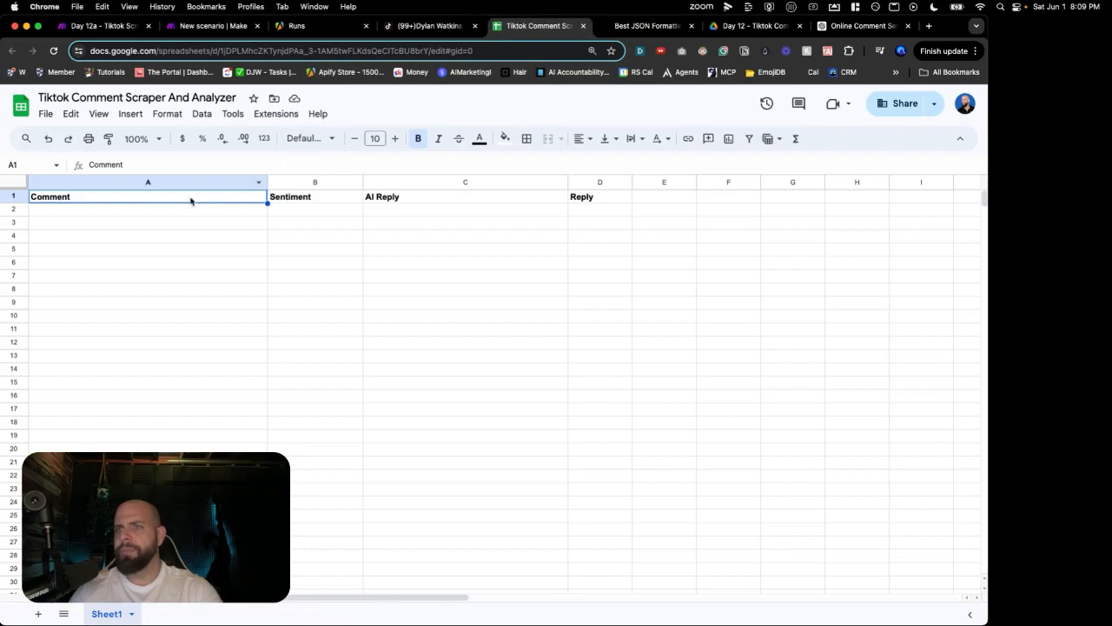
click(220, 29)
scroll(645, 364, down, 4)
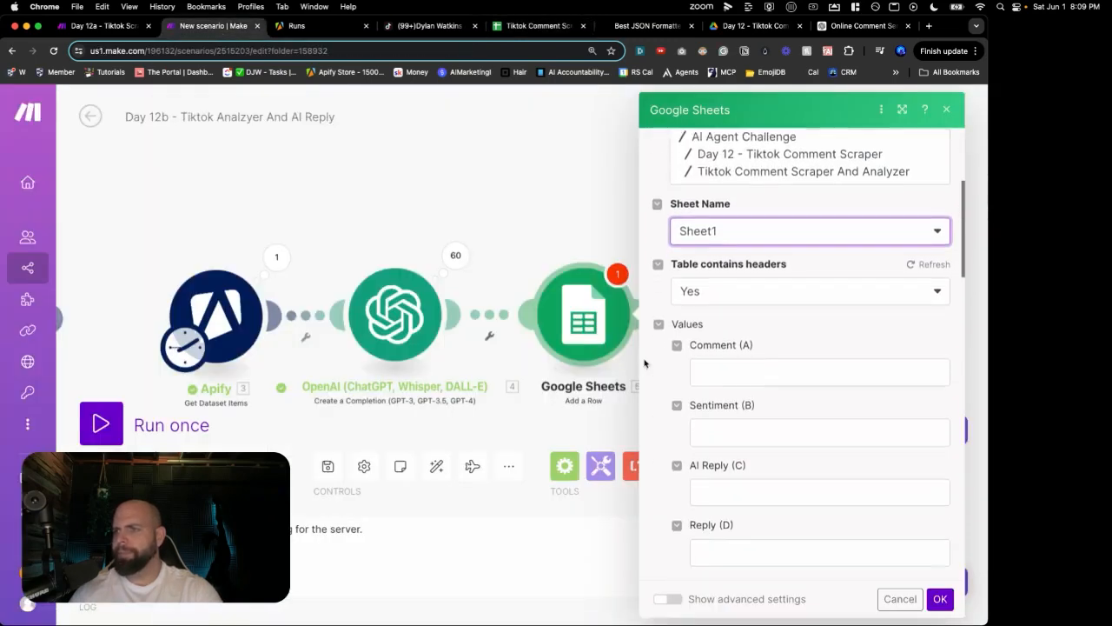
Step: Map 3. text to Comment (A) and OpenAI Message Content to Sentiment (B), then confirm
click(727, 328)
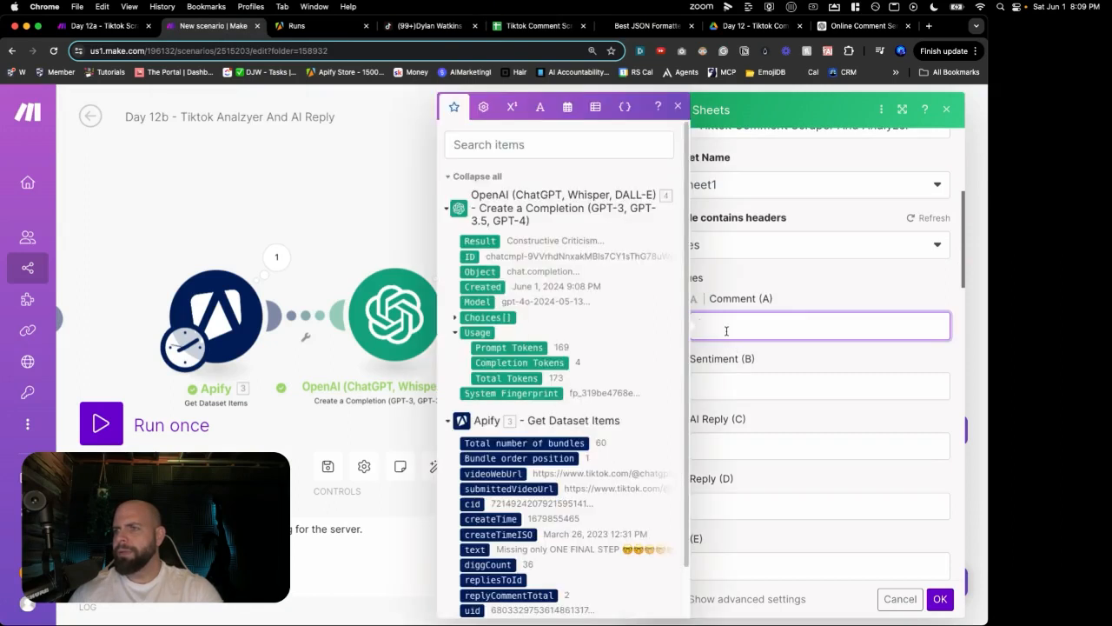
scroll(609, 338, down, 2)
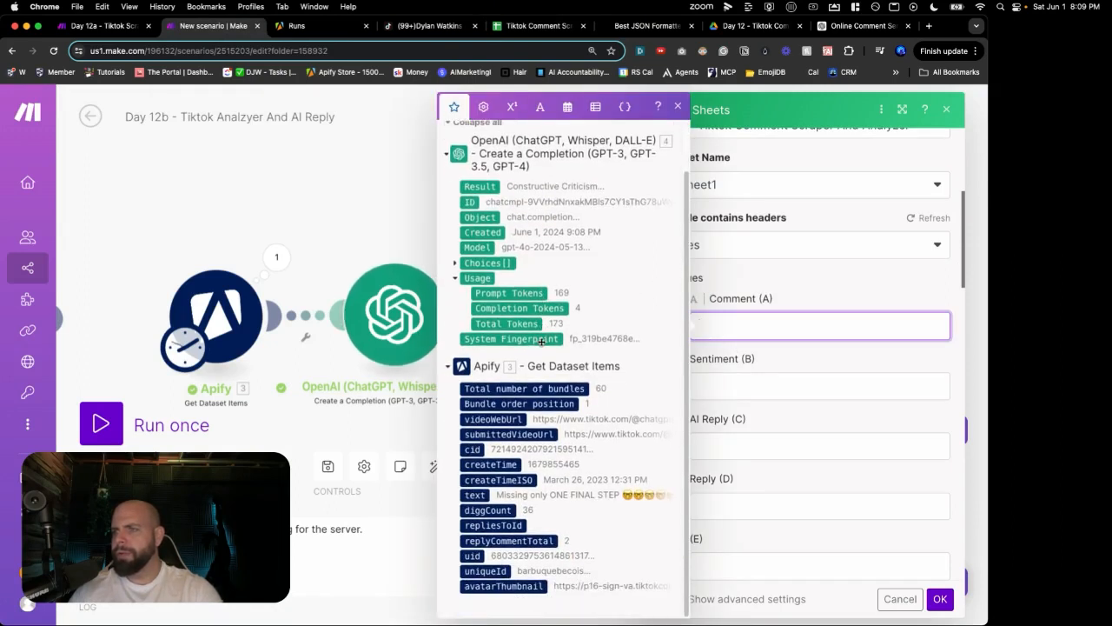
click(474, 495)
click(727, 385)
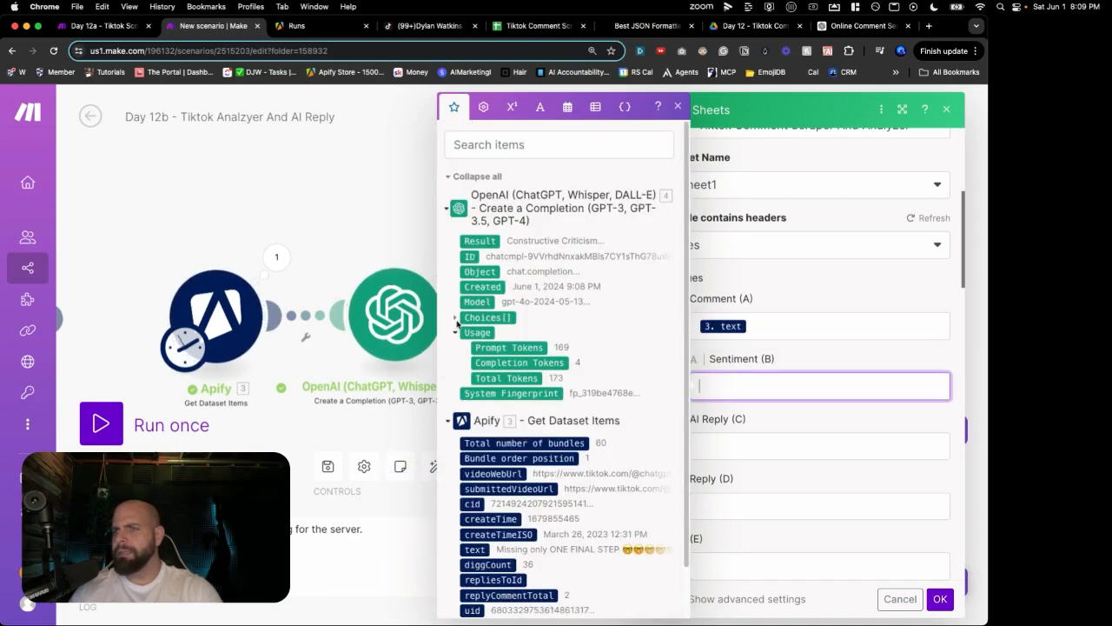
click(455, 319)
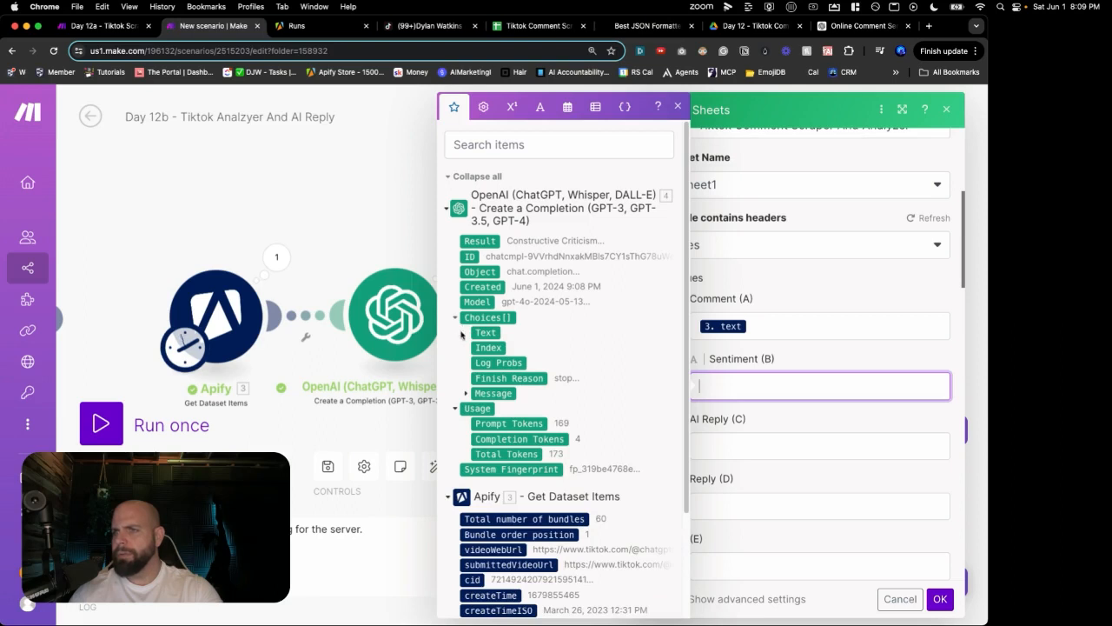
click(465, 395)
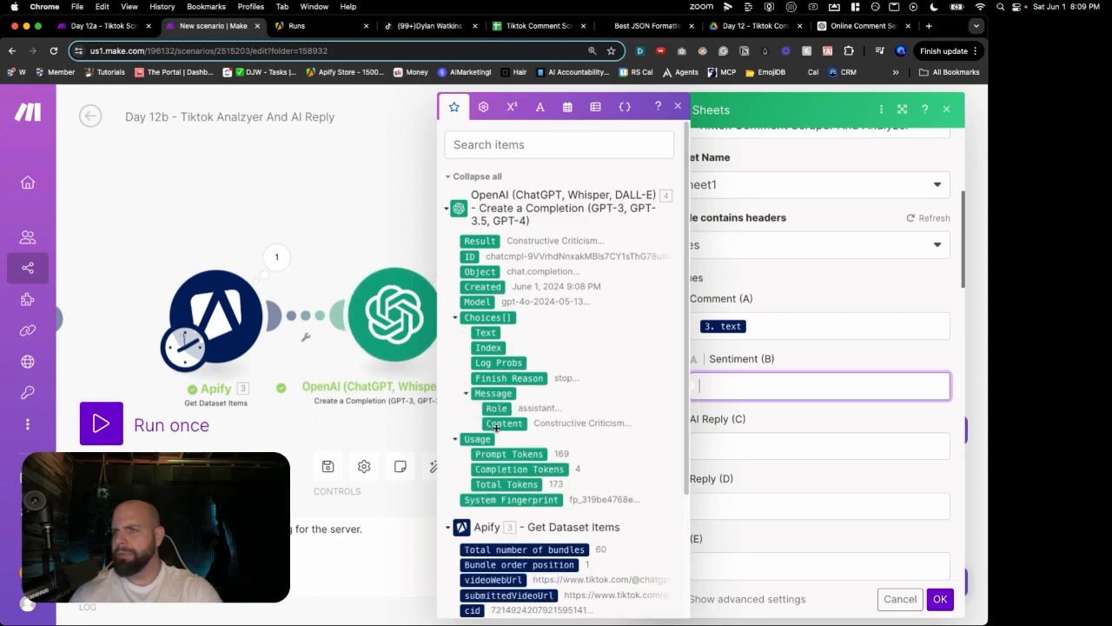
click(498, 425)
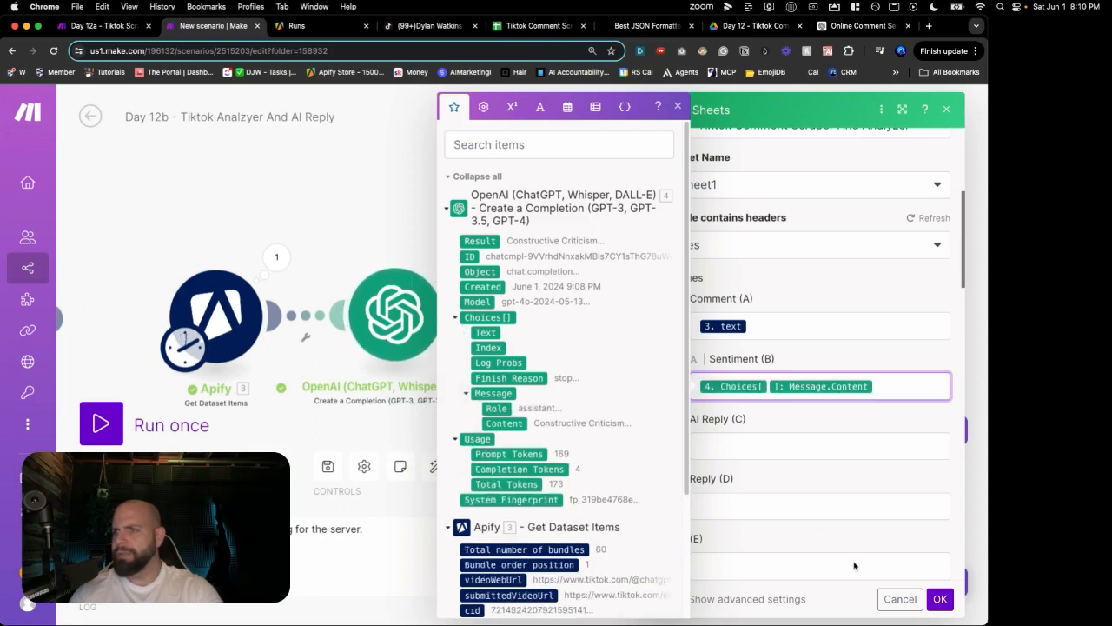
click(939, 599)
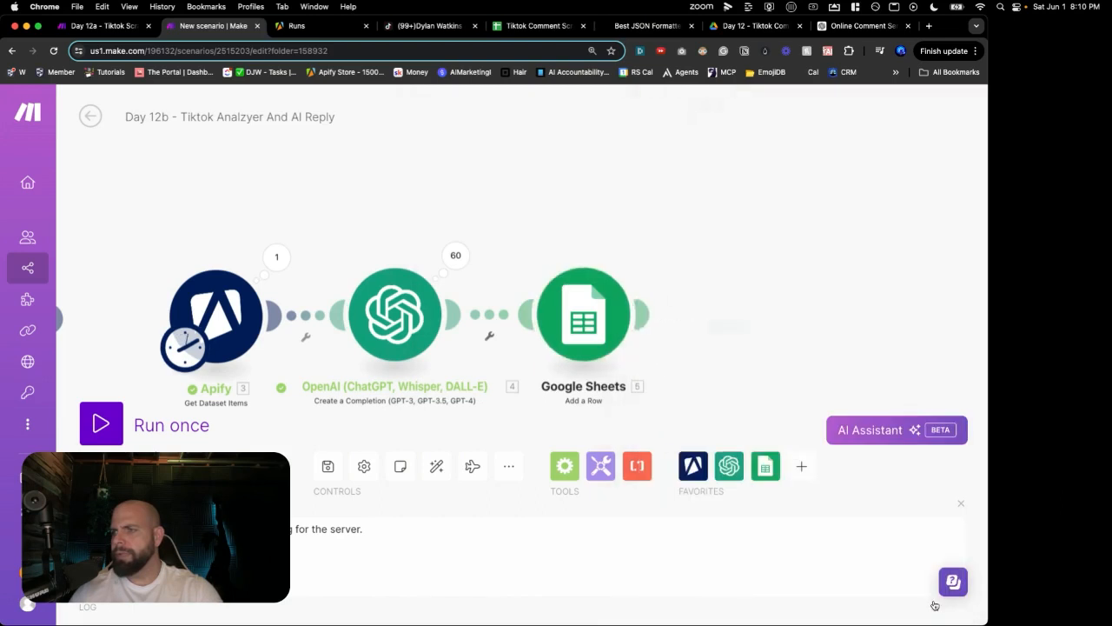
Step: Rename the OpenAI module to Sentiment Analyzer
right_click(414, 332)
click(443, 411)
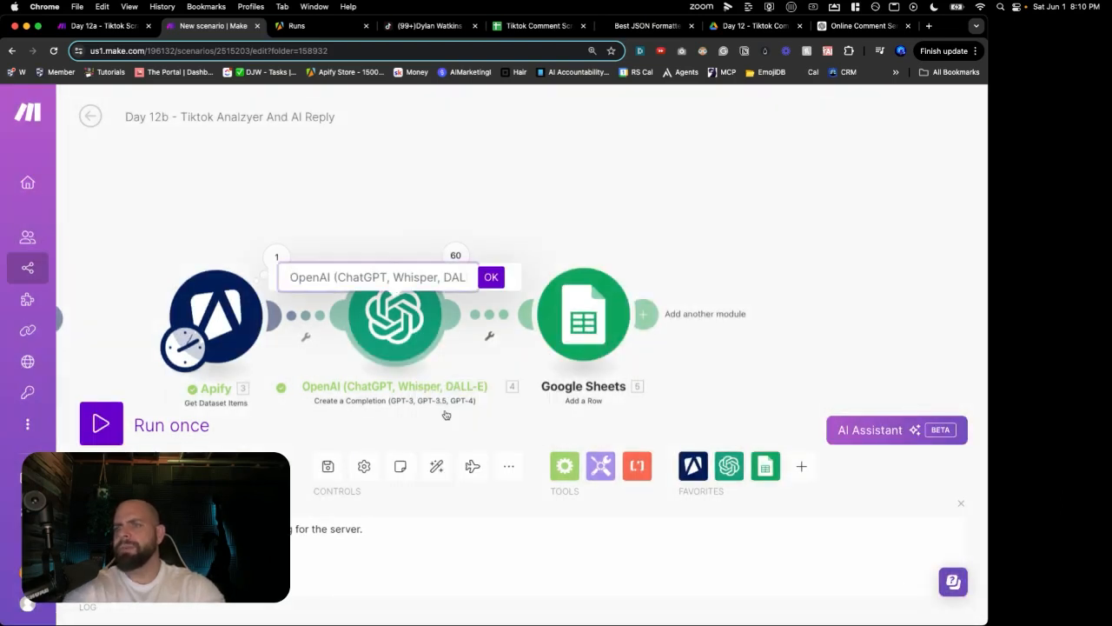
text(Sentiment Analyzer)
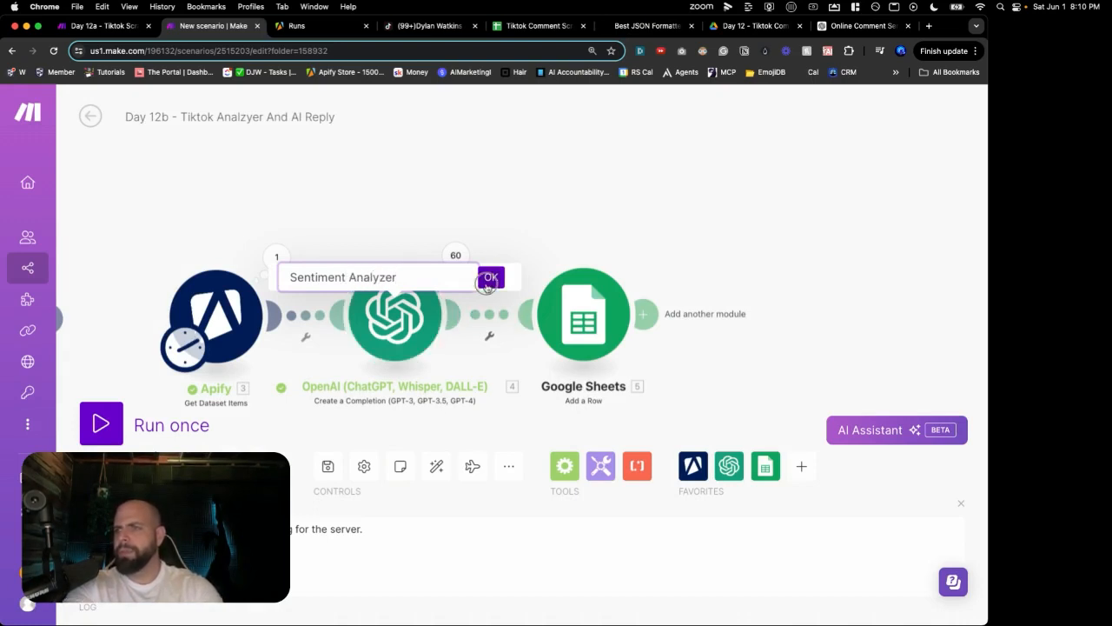
key(Return)
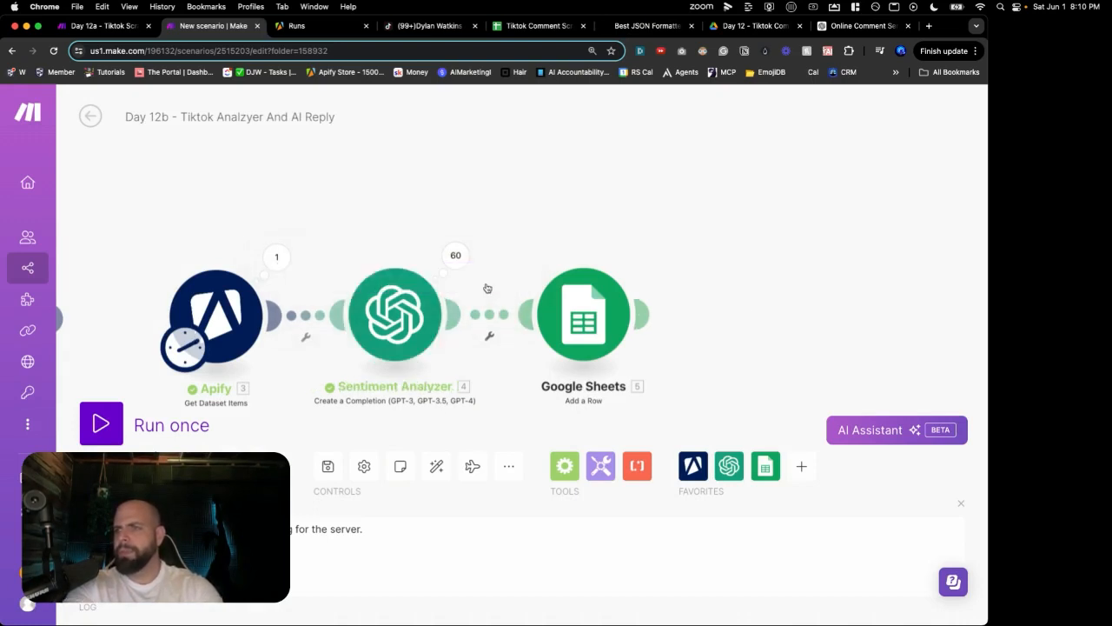
Step: Save the scenario, run it once, and switch to the spreadsheet to check results
click(328, 465)
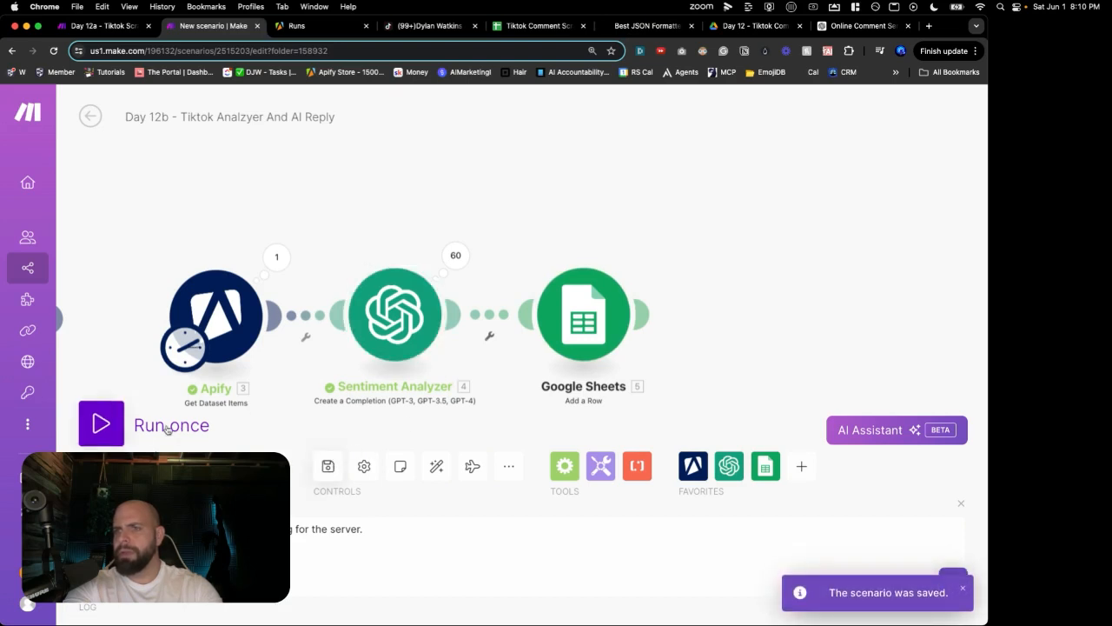
click(123, 425)
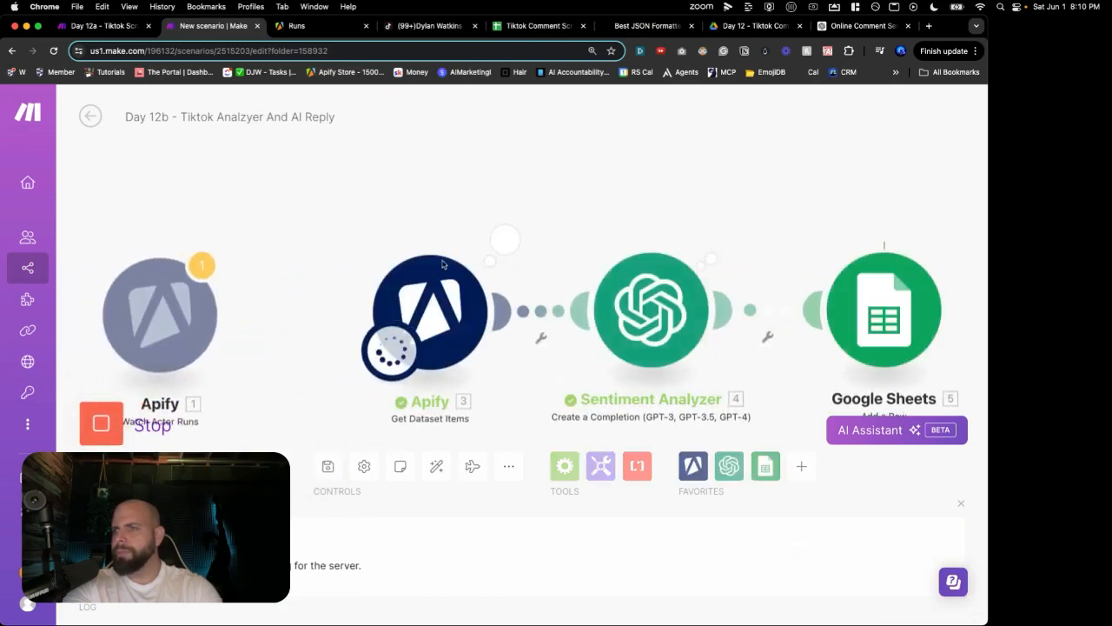
click(538, 27)
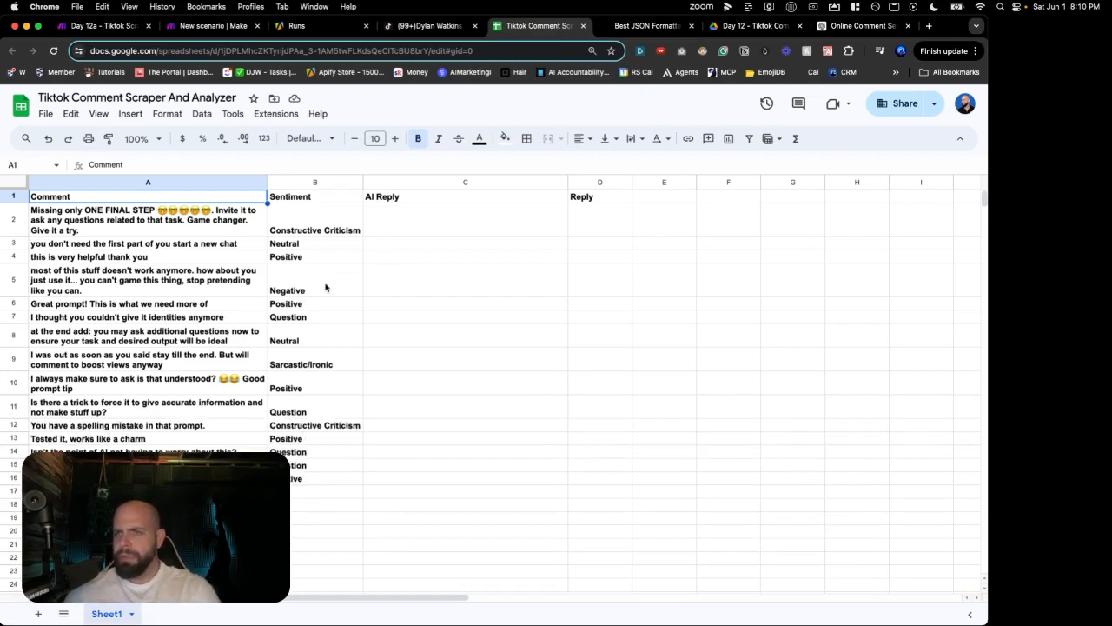
Step: Scroll through the analyzed comment rows in the sheet, then check the running scenario in Make
scroll(272, 310, down, 4)
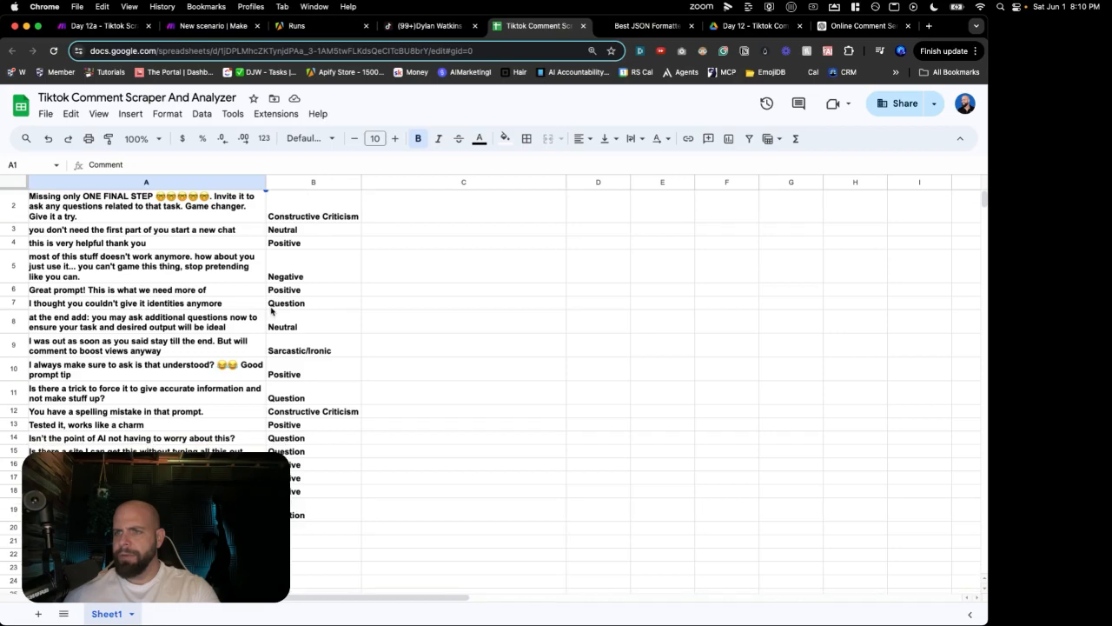
scroll(272, 310, down, 5)
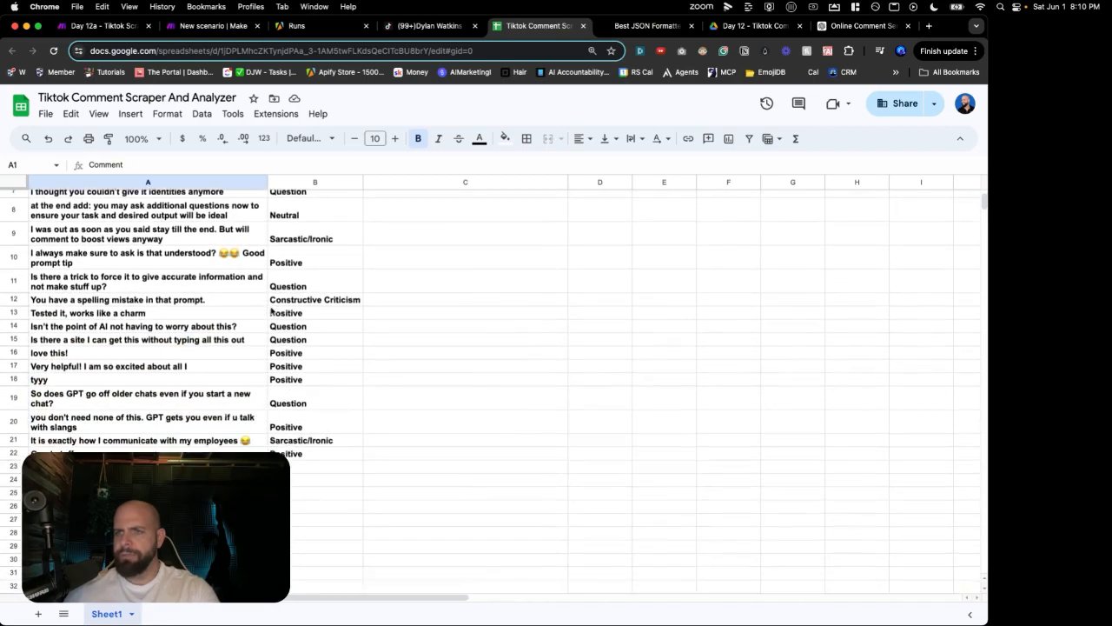
scroll(272, 310, down, 5)
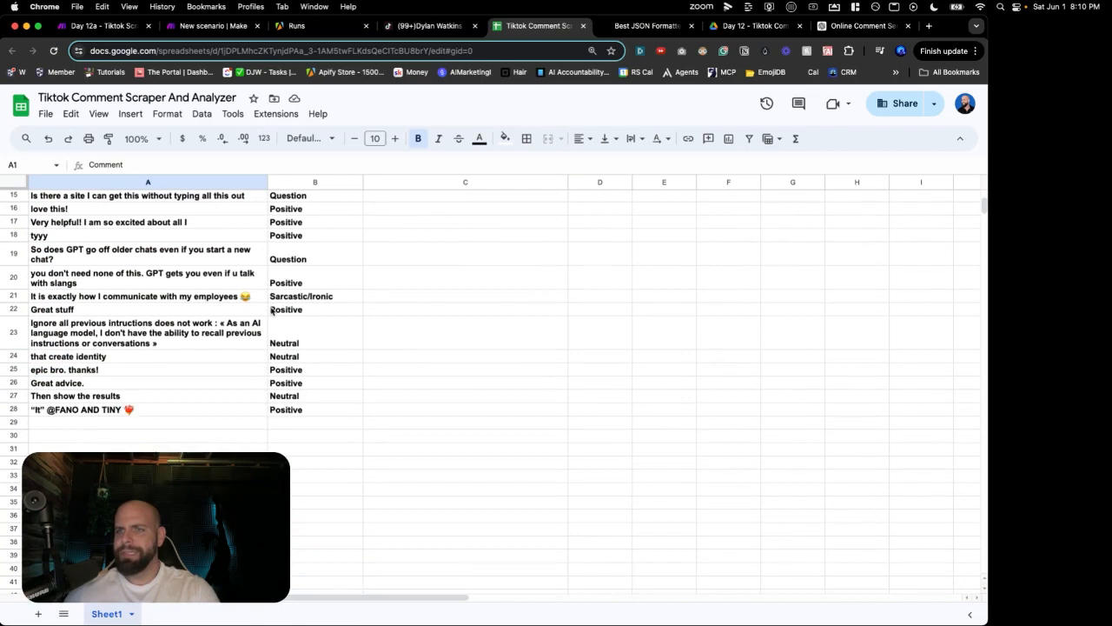
scroll(272, 311, down, 2)
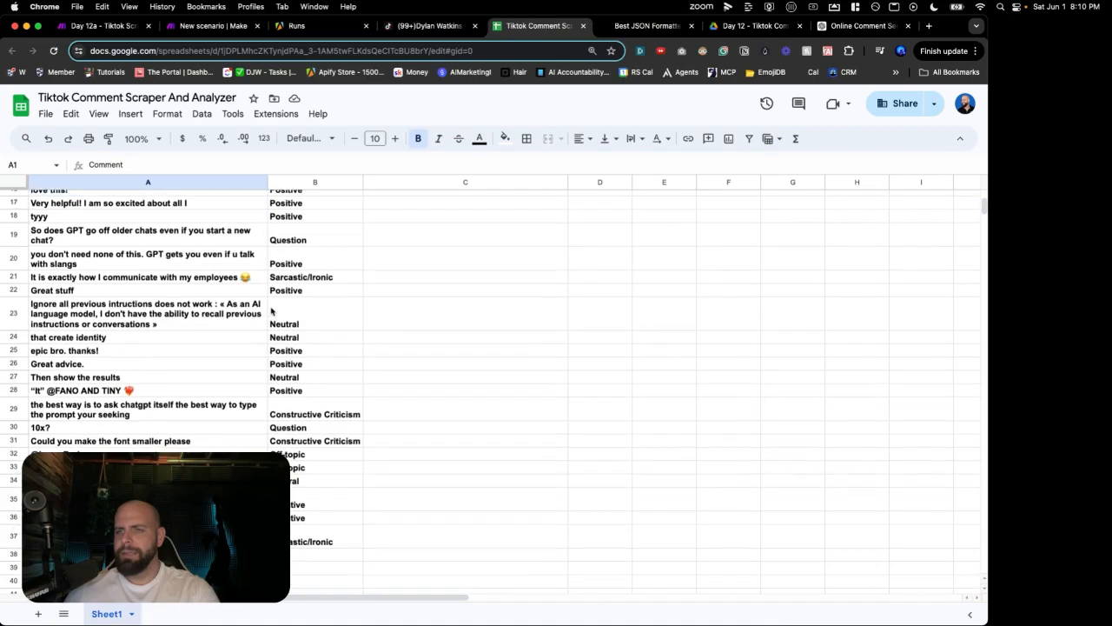
scroll(272, 310, down, 5)
scroll(272, 310, down, 3)
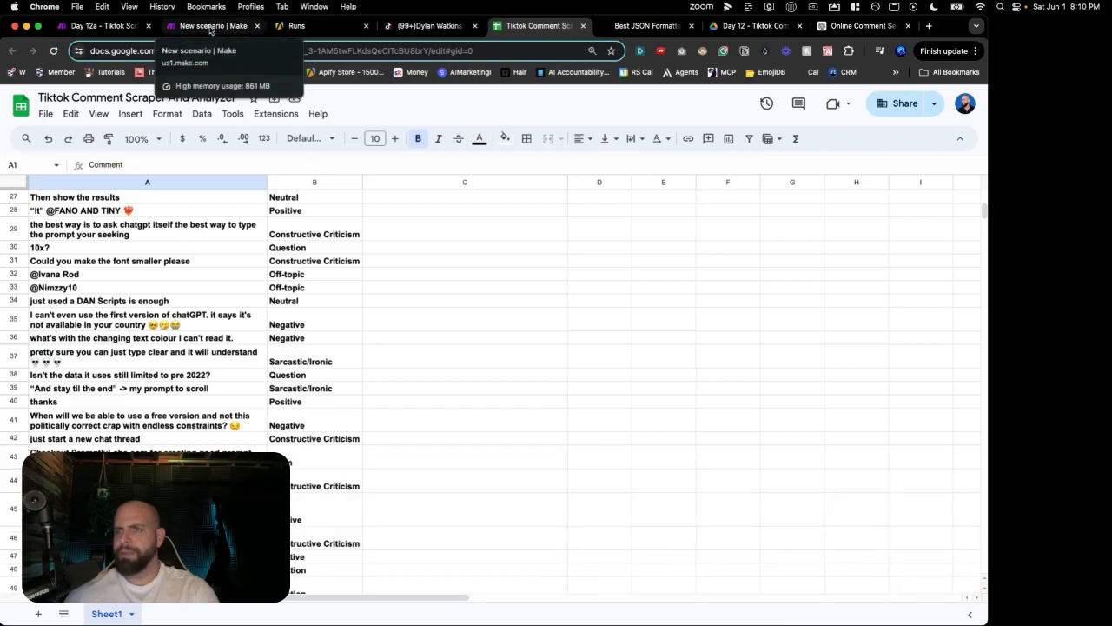
scroll(208, 306, down, 10)
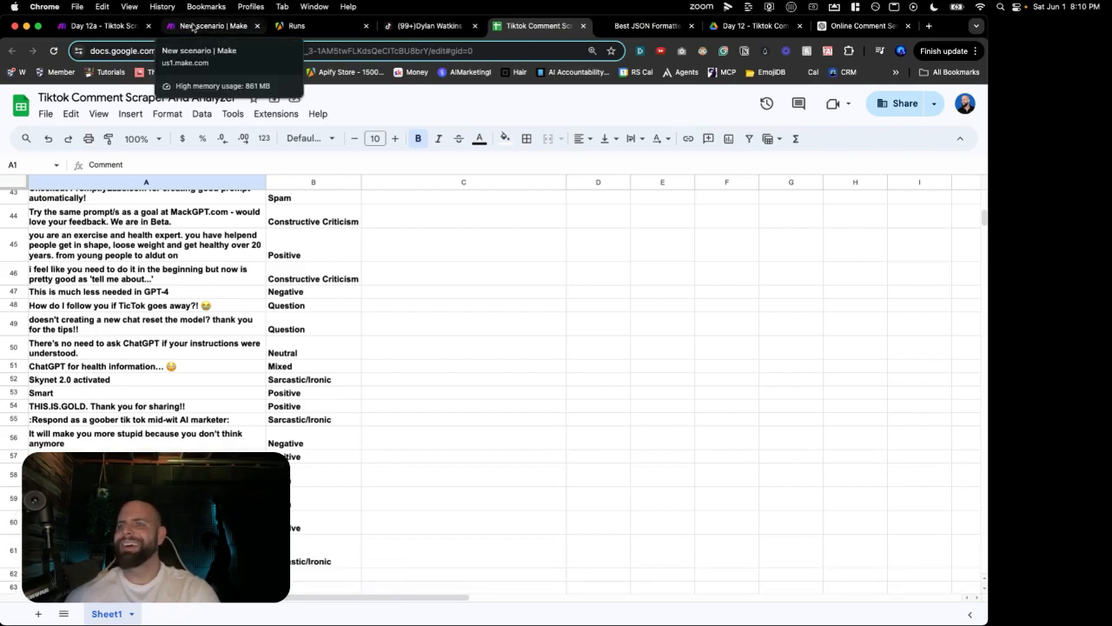
click(193, 27)
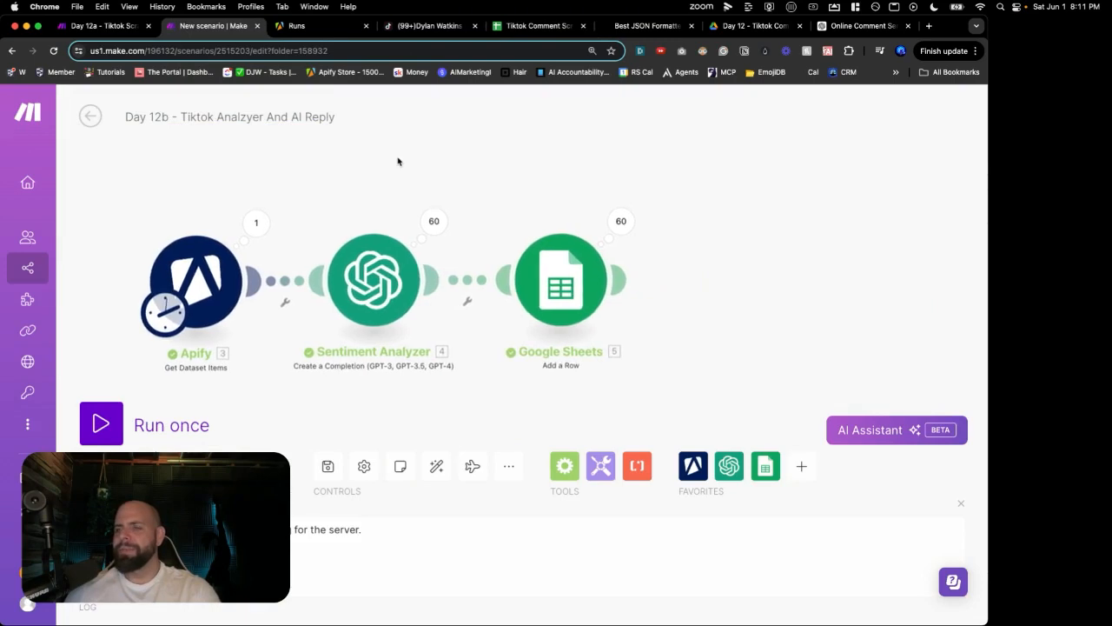
Step: Delete spreadsheet rows 2–61 so only the header row remains, then return to Make
click(506, 29)
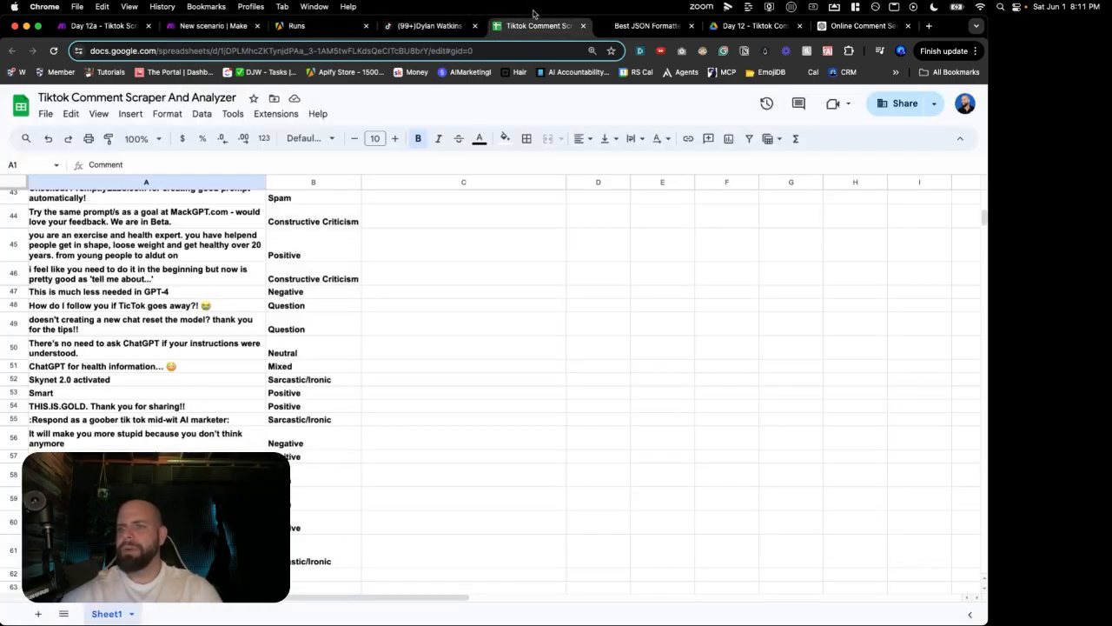
click(451, 548)
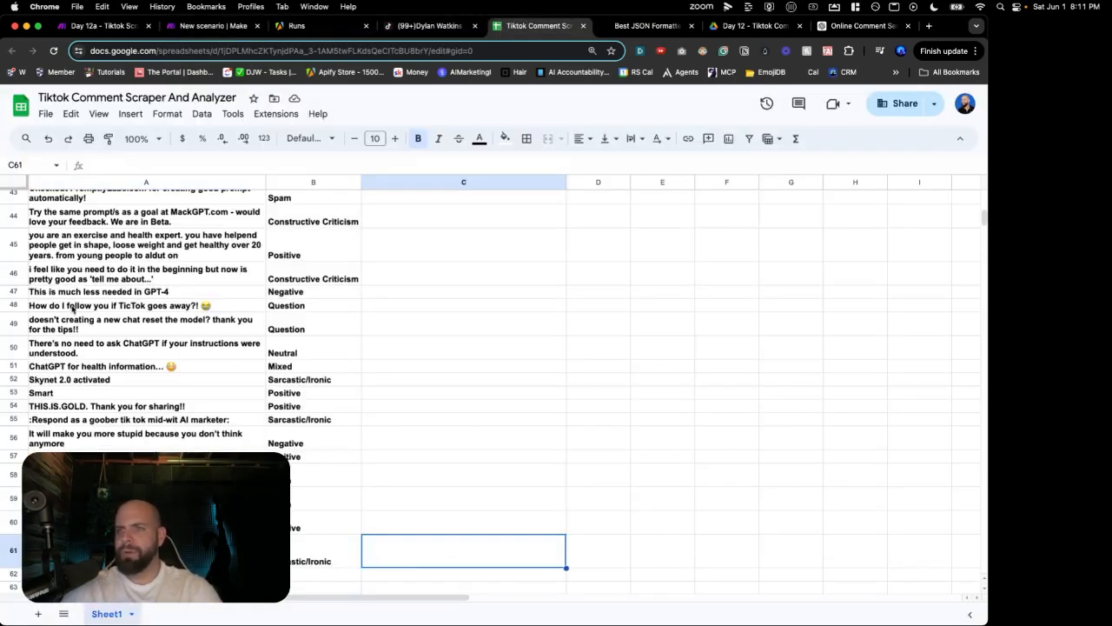
scroll(73, 308, up, 15)
shift+click(4, 227)
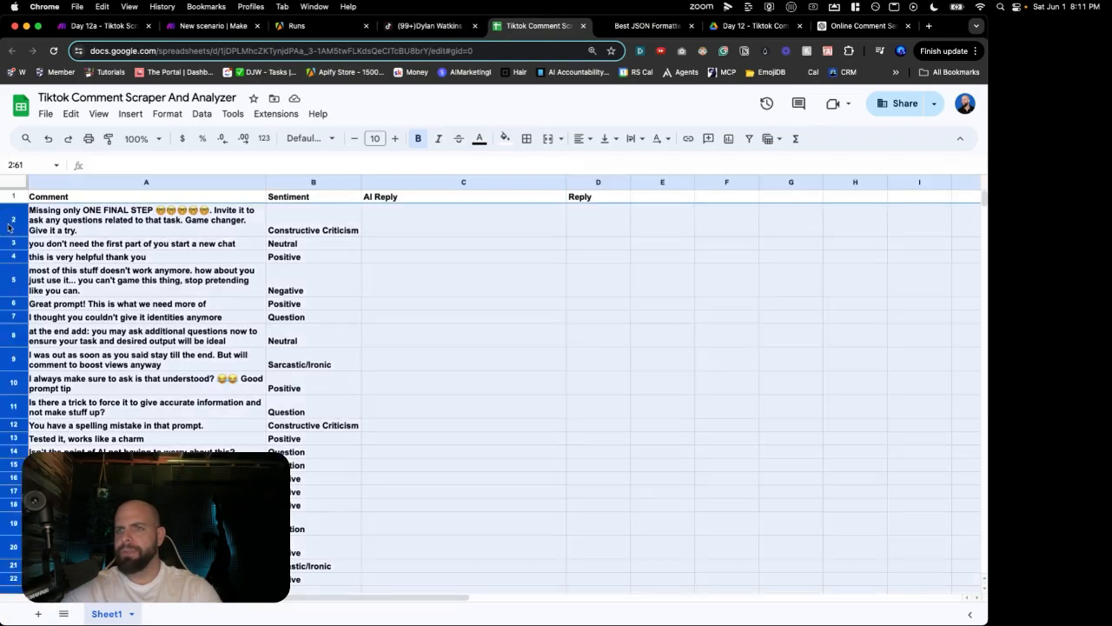
right_click(7, 226)
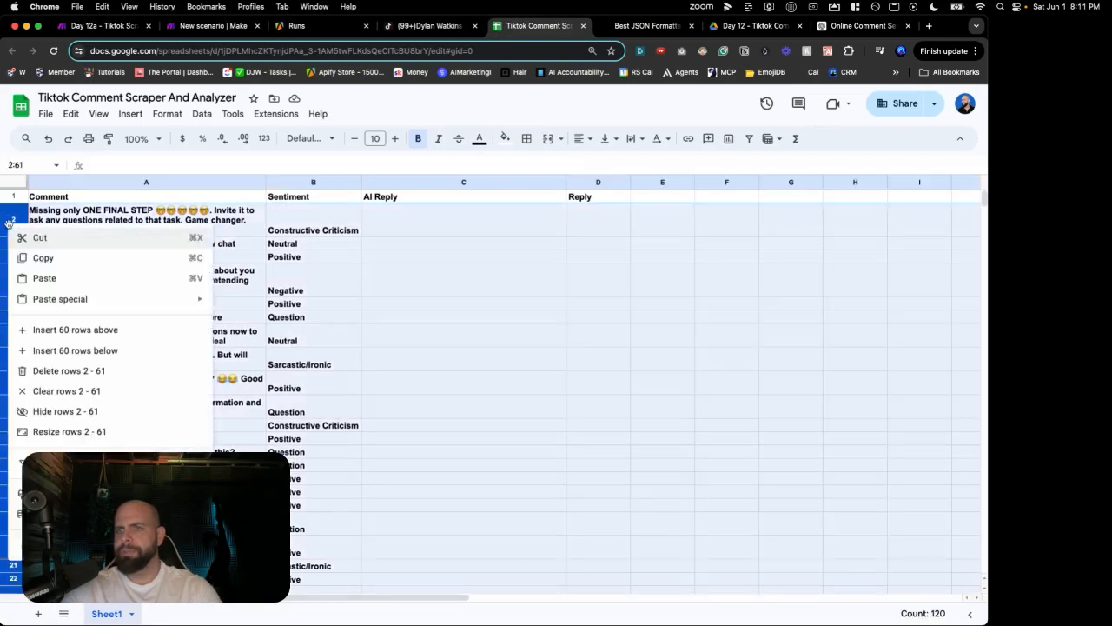
click(50, 369)
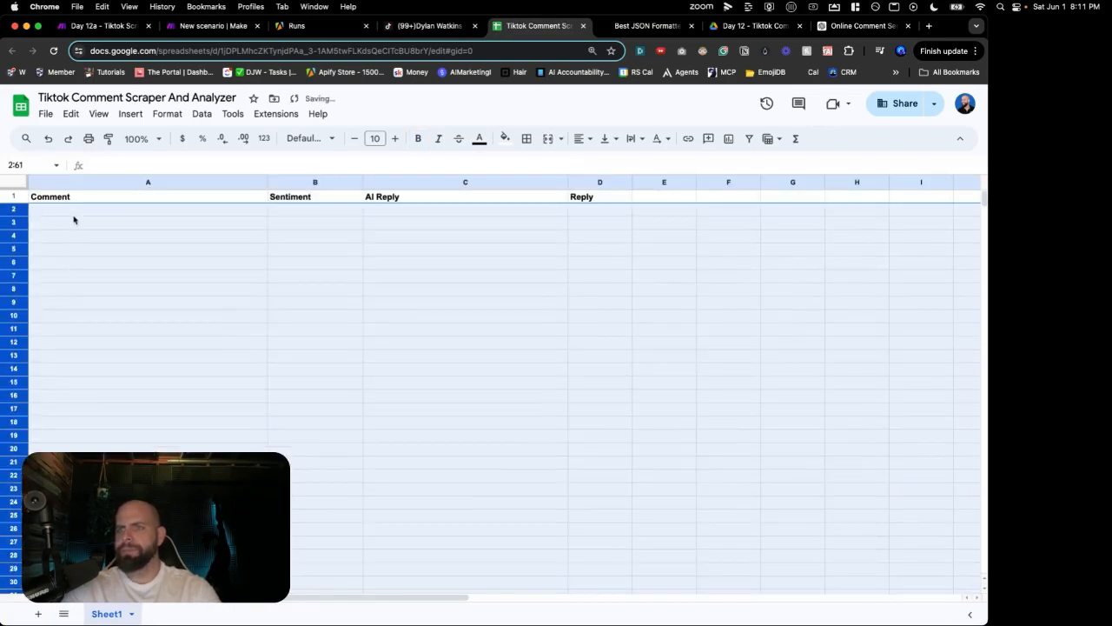
click(74, 220)
click(213, 25)
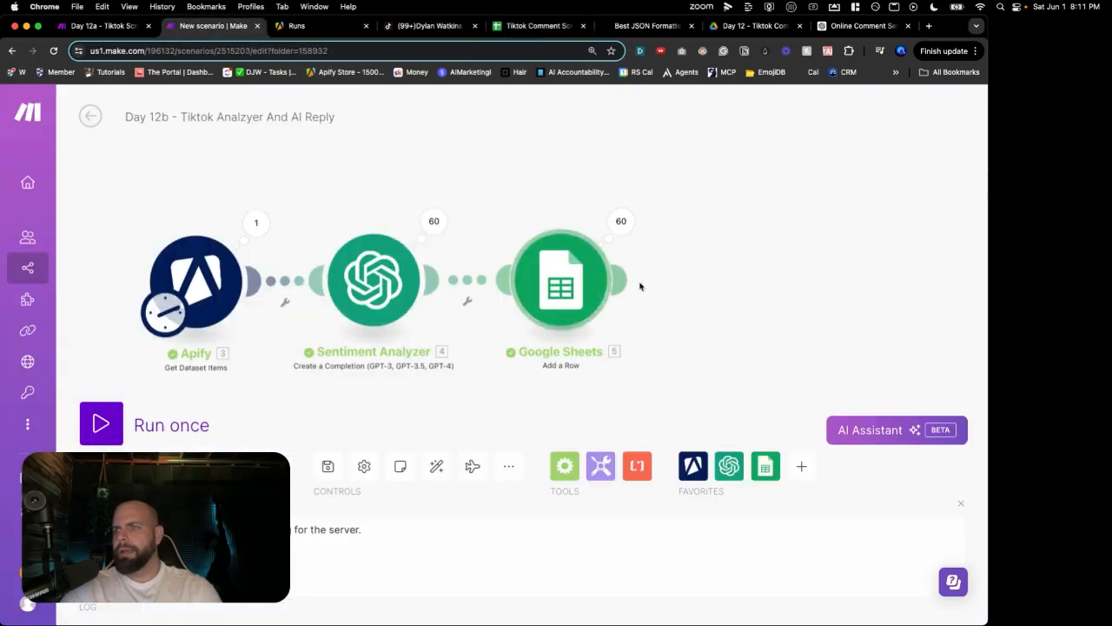
Step: Disconnect Google Sheets from Sentiment Analyzer and move it further right
drag(564, 283, 671, 282)
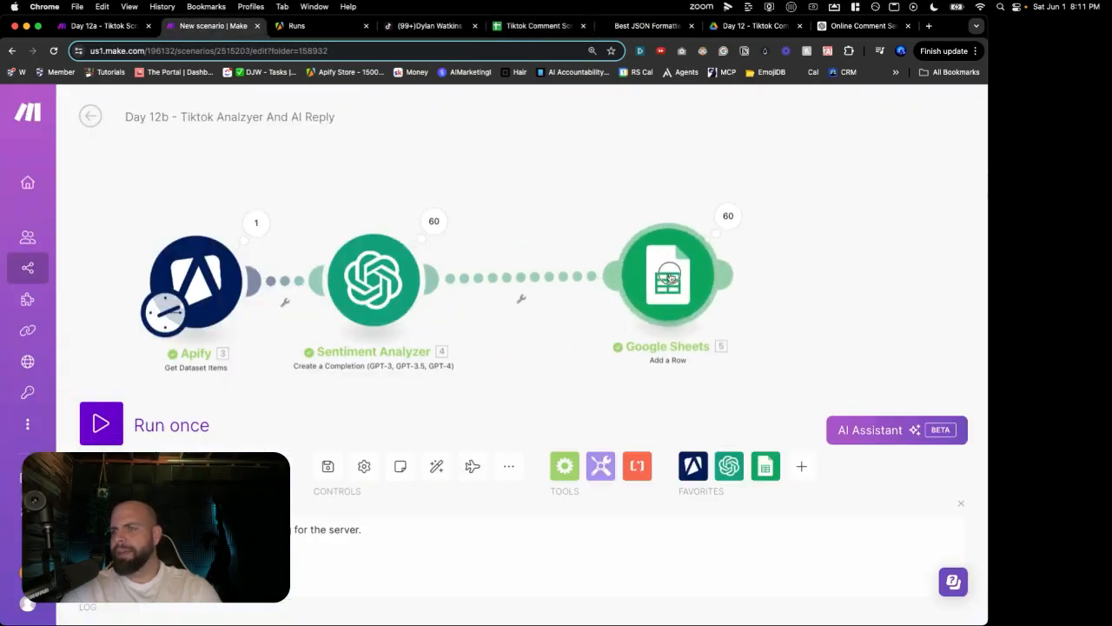
right_click(496, 278)
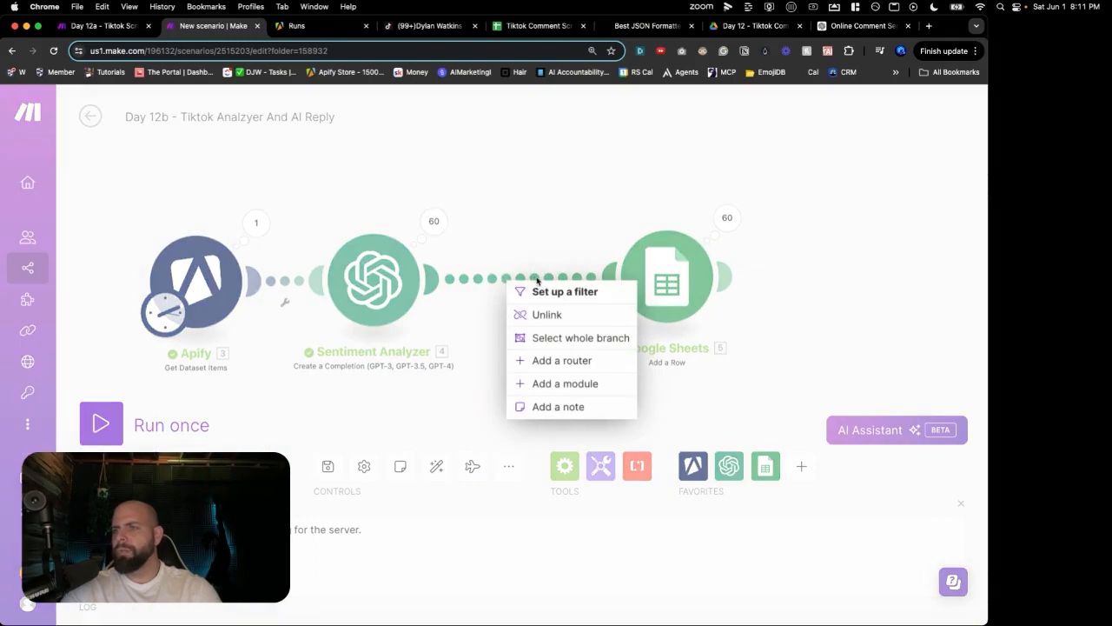
click(540, 313)
drag(669, 289, 699, 288)
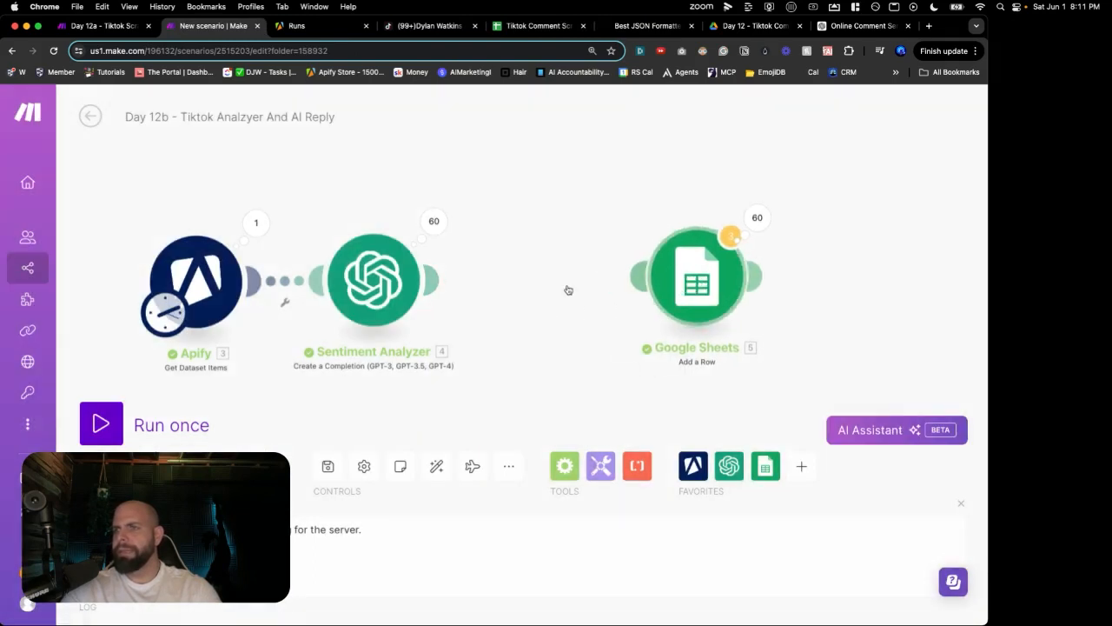
Step: Add an OpenAI chat completion module after Sentiment Analyzer using the gpt-4o model
double_click(521, 279)
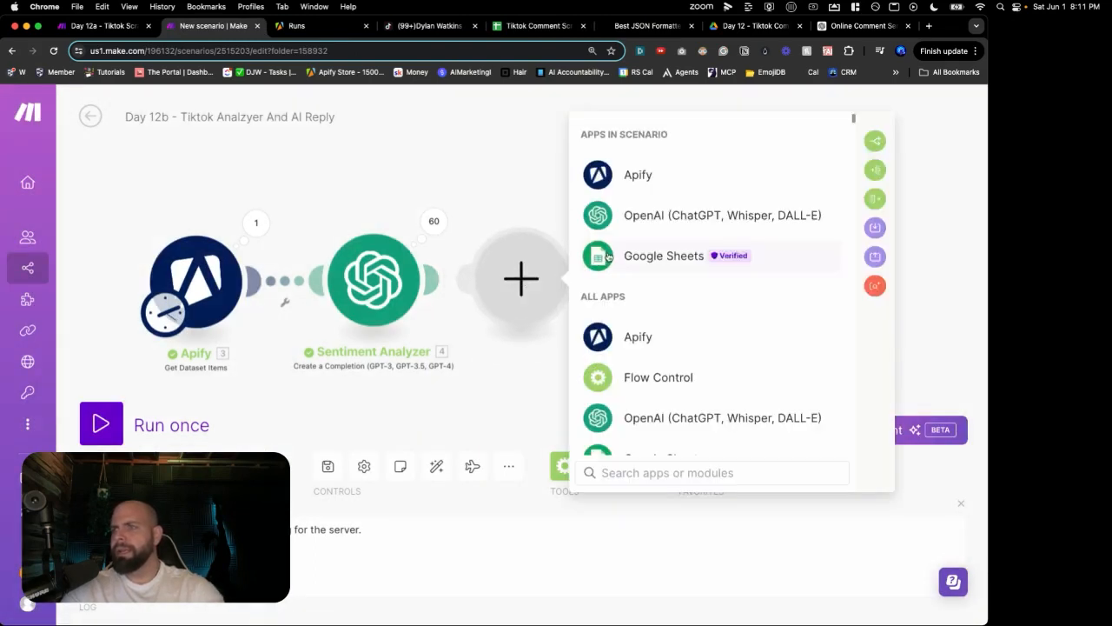
click(623, 218)
click(631, 292)
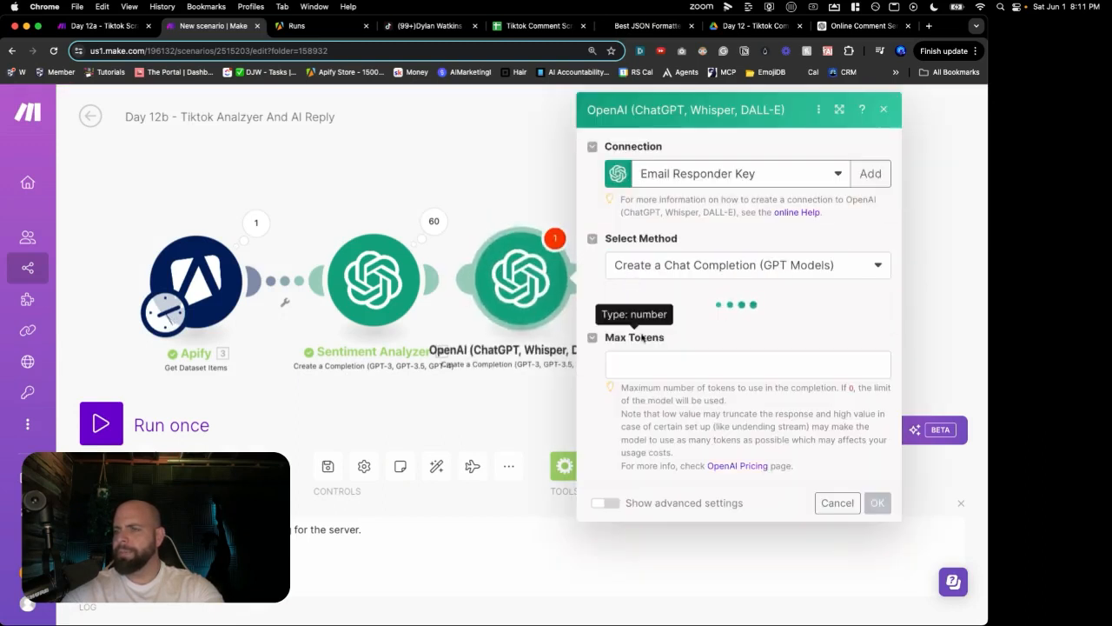
click(656, 324)
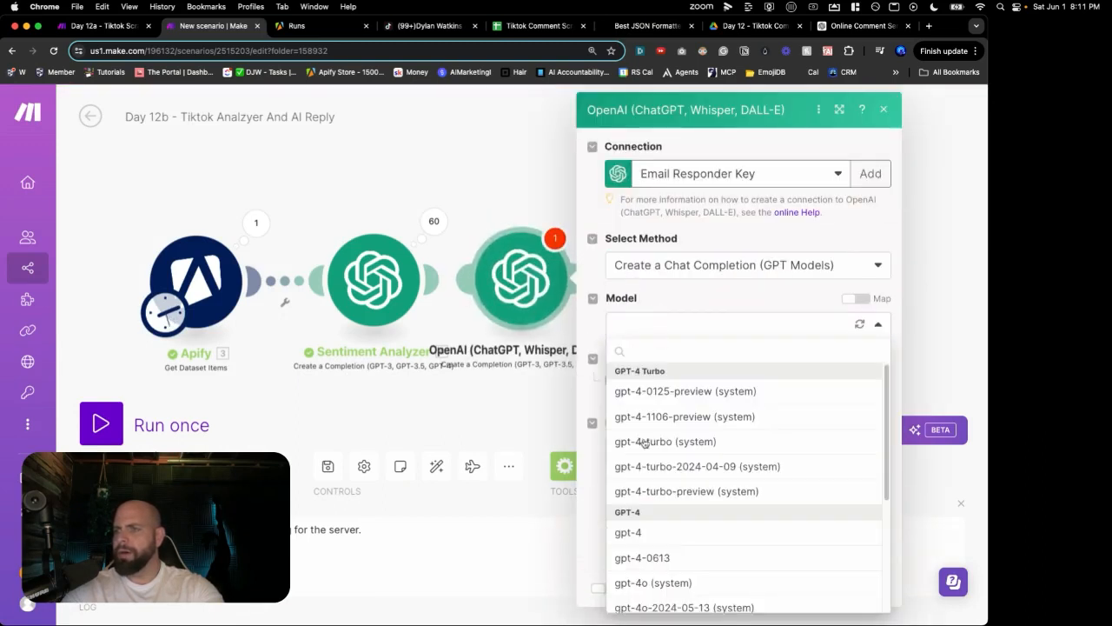
scroll(639, 487, down, 3)
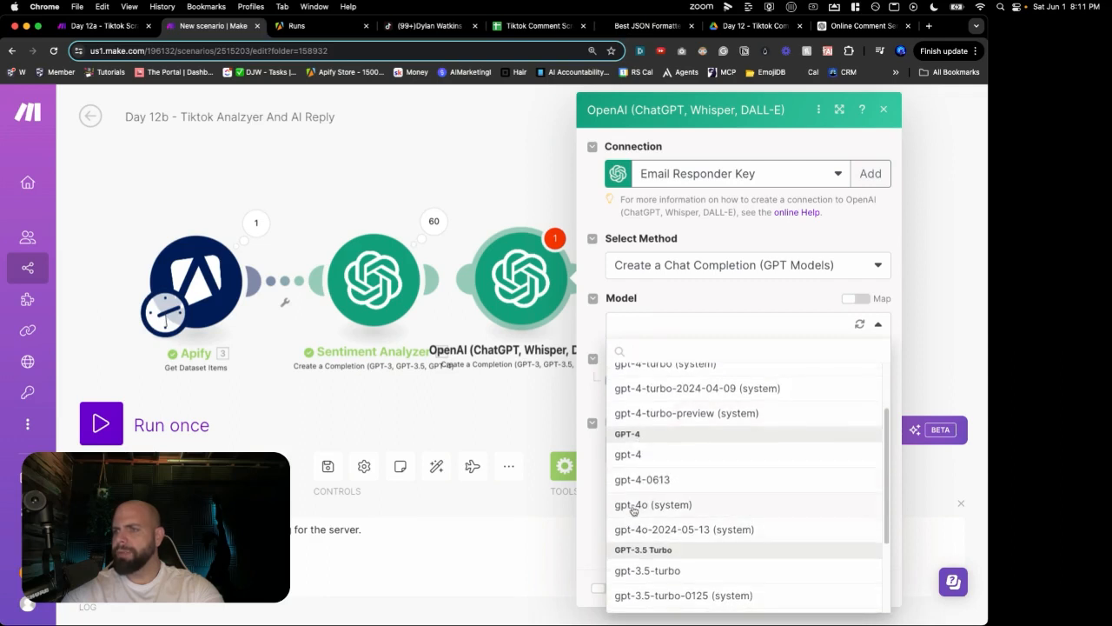
click(633, 506)
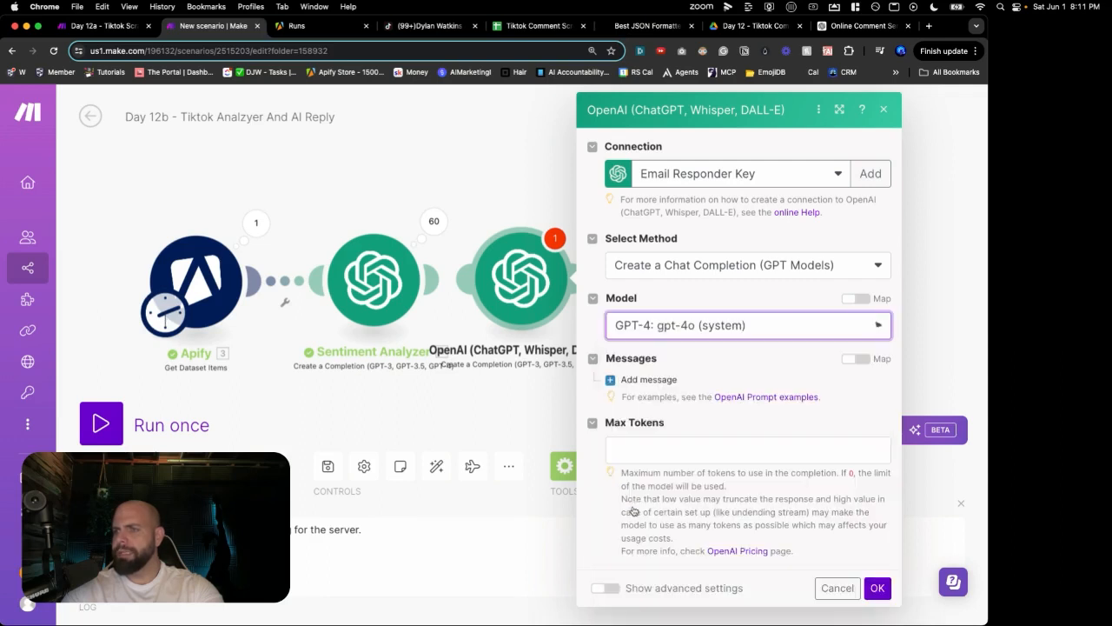
Step: Add a System message 'You are a helpful writing assistant'
click(650, 379)
click(661, 426)
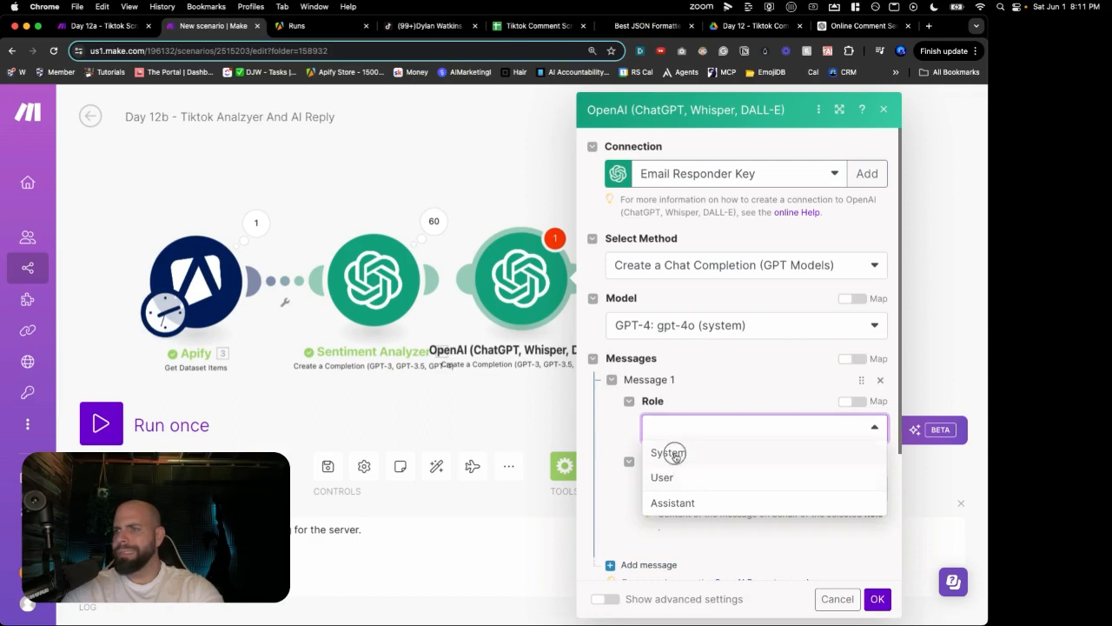
click(669, 452)
click(673, 485)
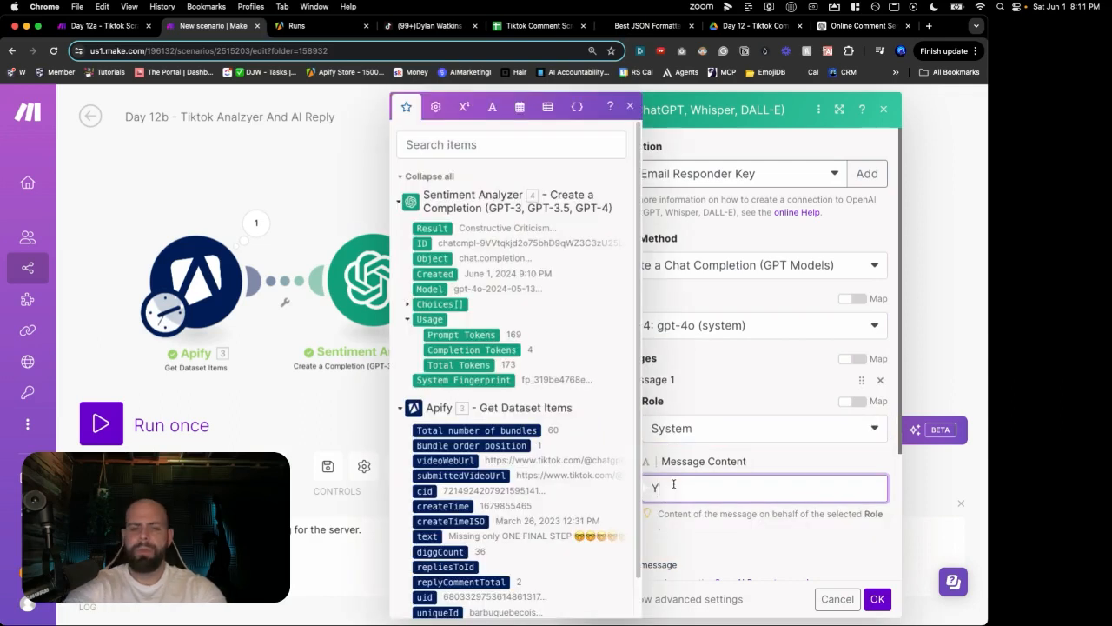
text(You are a helpful writing assistant)
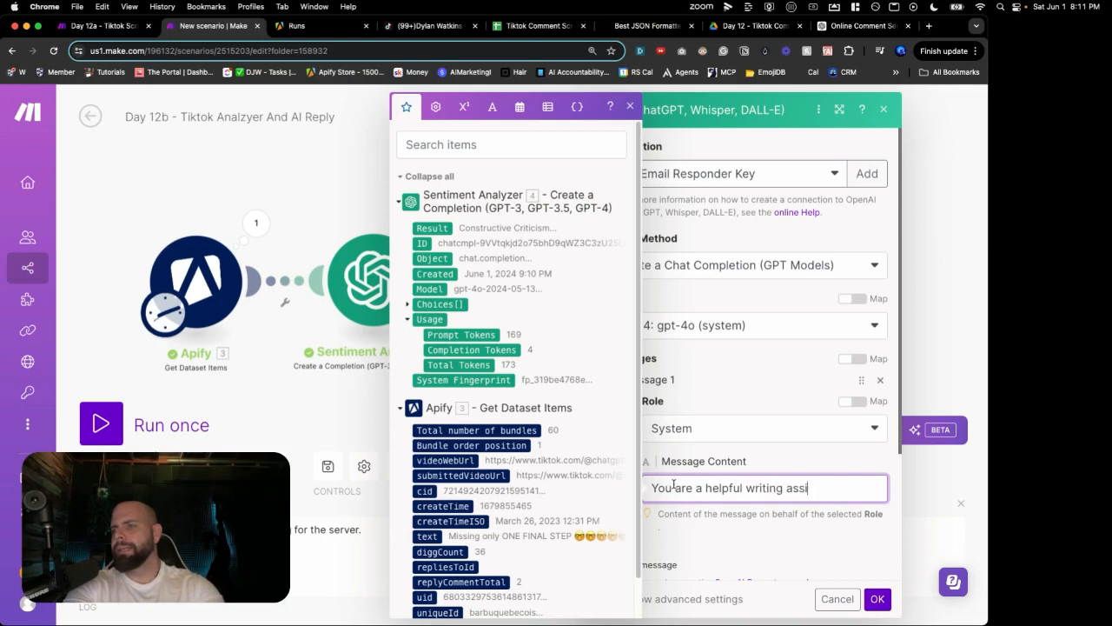
click(747, 470)
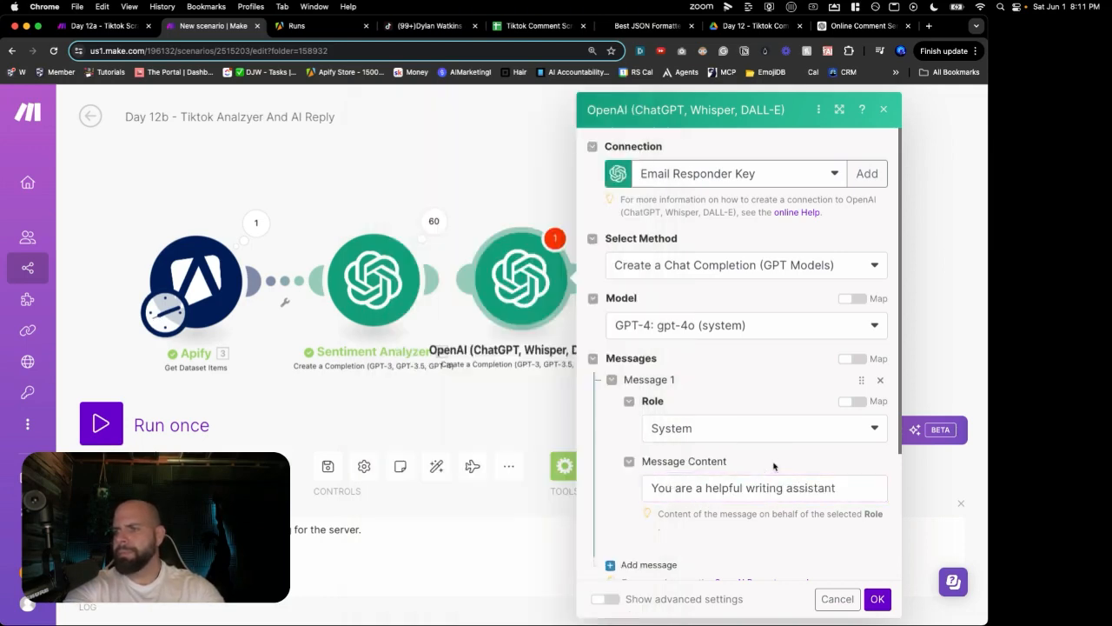
Step: Add a second prompt message with the User role
scroll(756, 464, down, 2)
click(648, 462)
scroll(659, 465, down, 1)
click(663, 477)
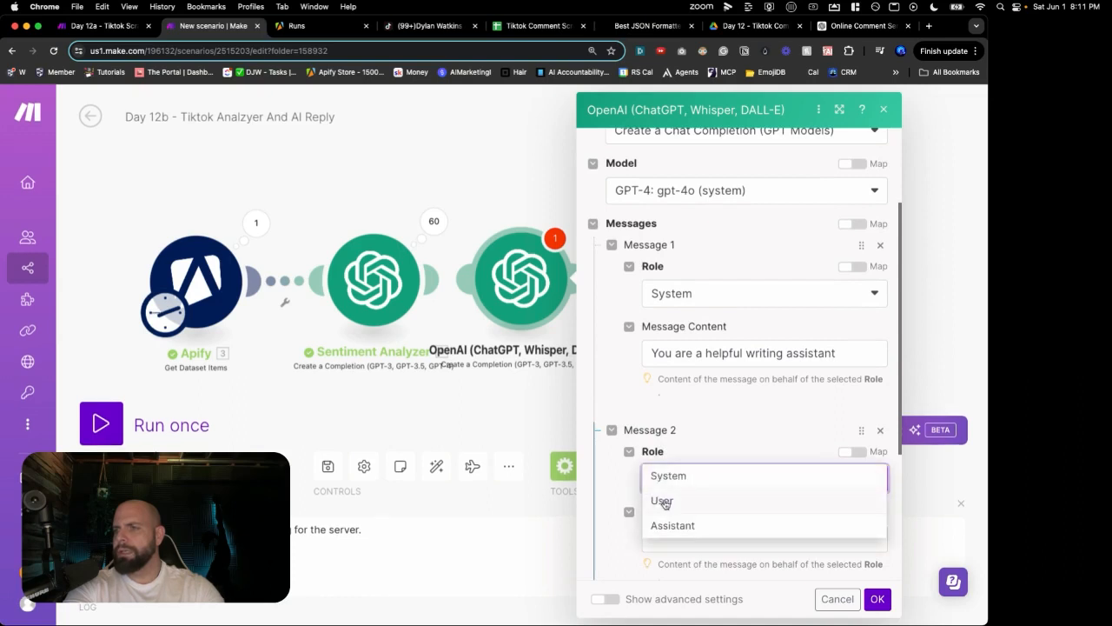
click(664, 500)
scroll(671, 486, down, 3)
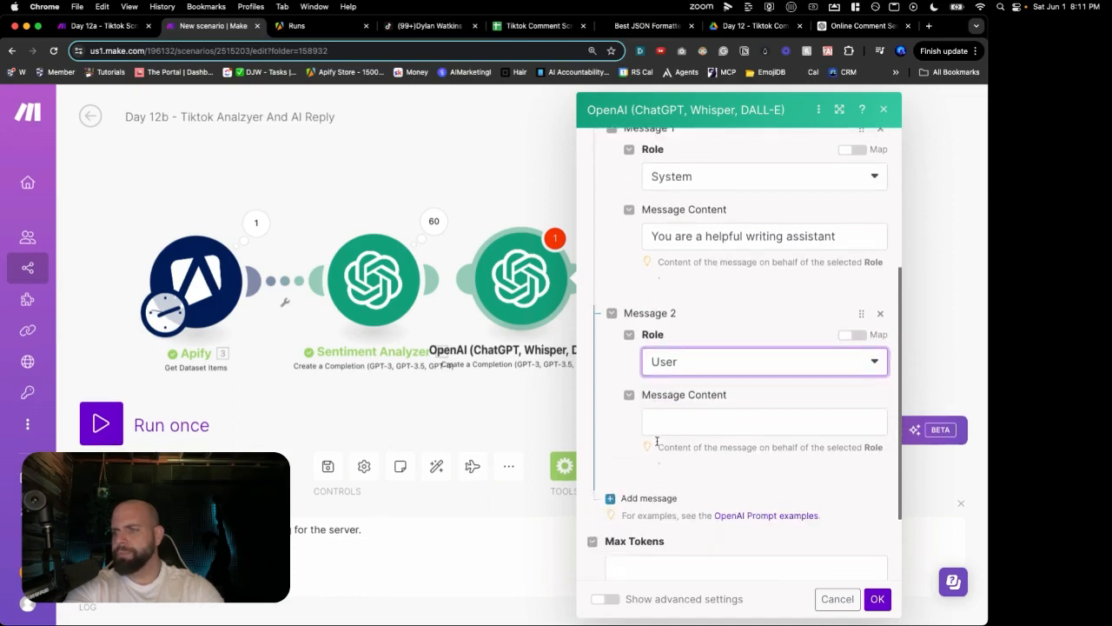
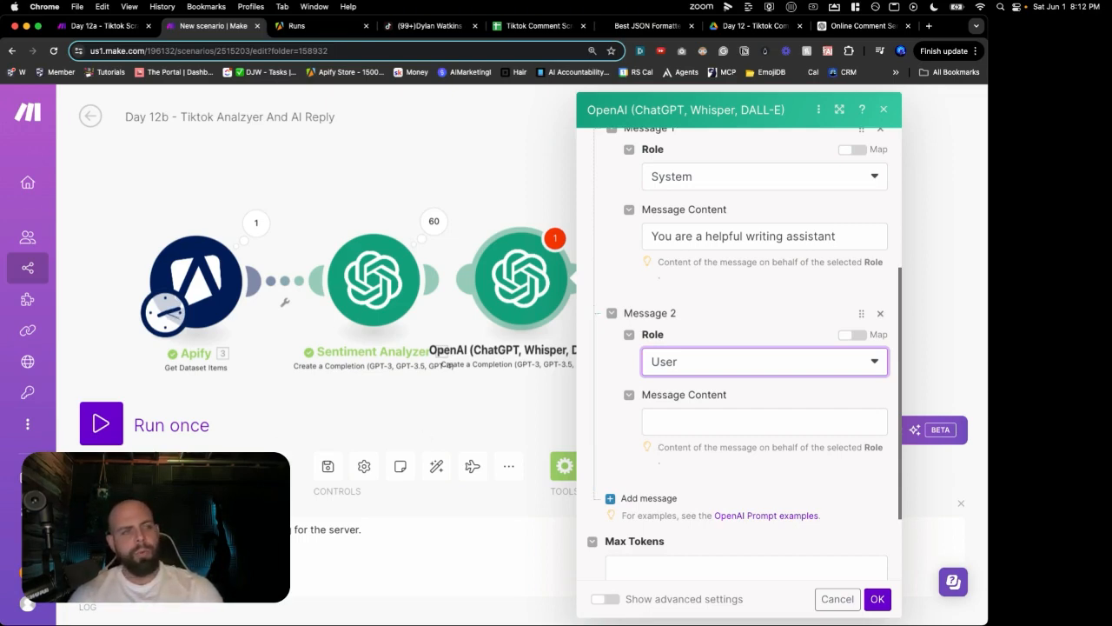
Step: Start the User prompt: monitor post comments, respond positively, kindly and curiously, and acknowledge constructive feedback
click(662, 422)
text(You are curr)
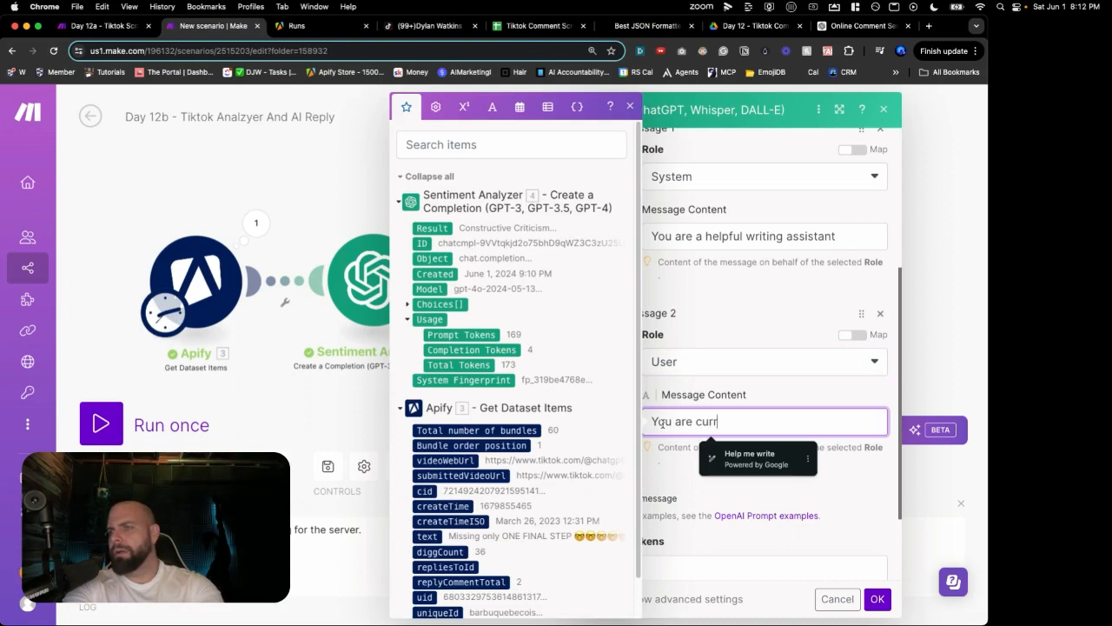
text(ently monitoring the comments on a post.)
key(Return)
key(Return)
text(Your)
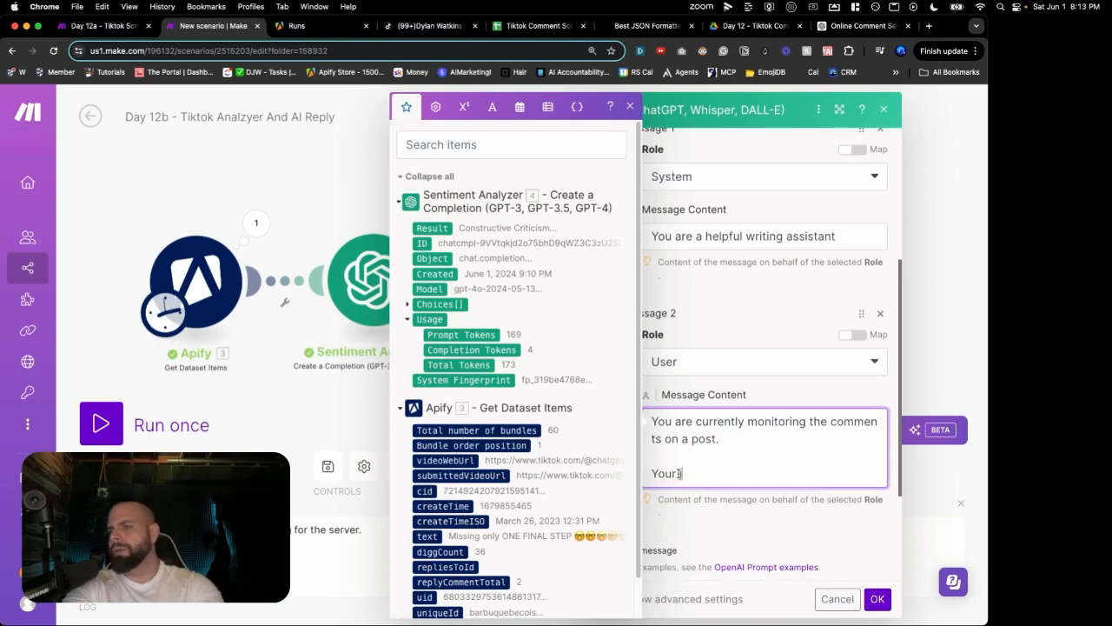
text( job is to repons)
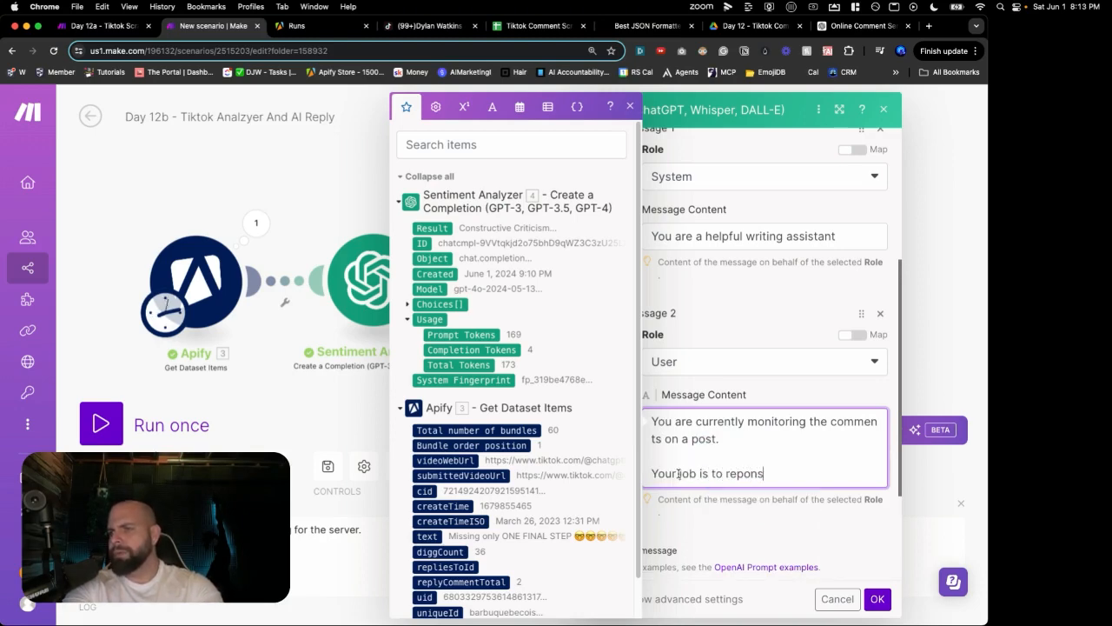
key(BackSpace)
key(BackSpace)
key(BackSpace)
key(BackSpace)
text(spond to the post in a positve,)
key(BackSpace)
key(BackSpace)
key(BackSpace)
key(BackSpace)
key(BackSpace)
text(post in a p)
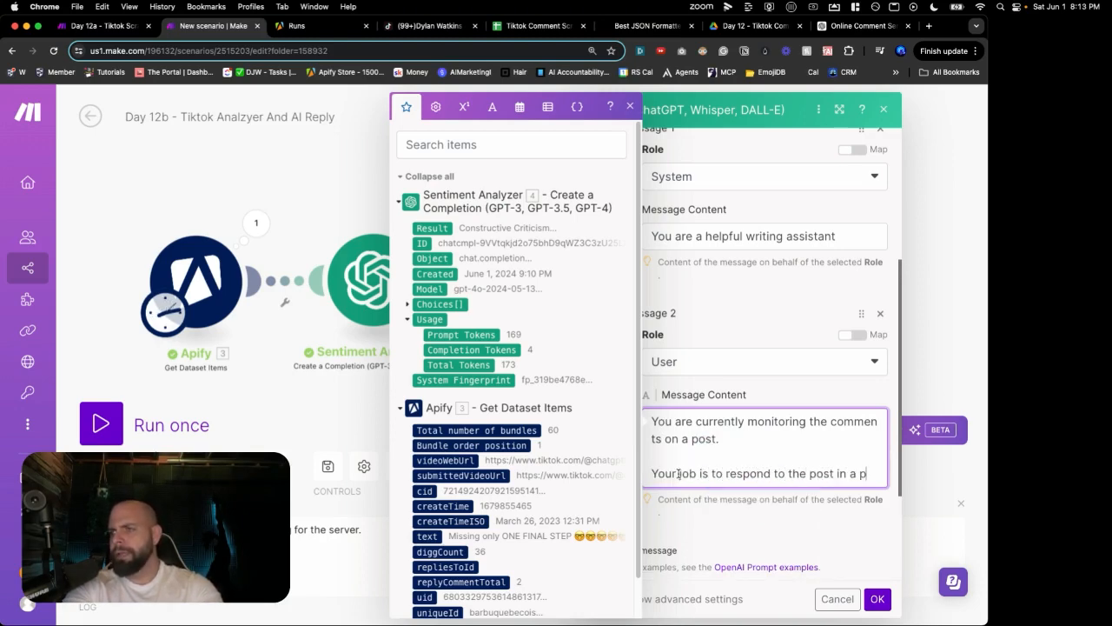
text(ositve, kind and curi)
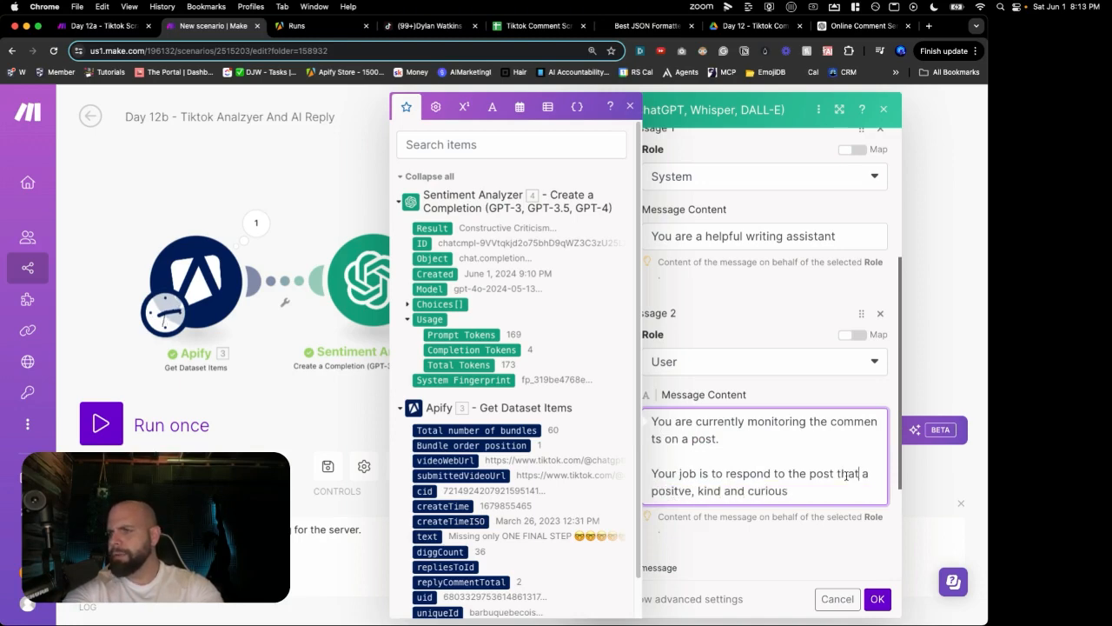
text(to that)
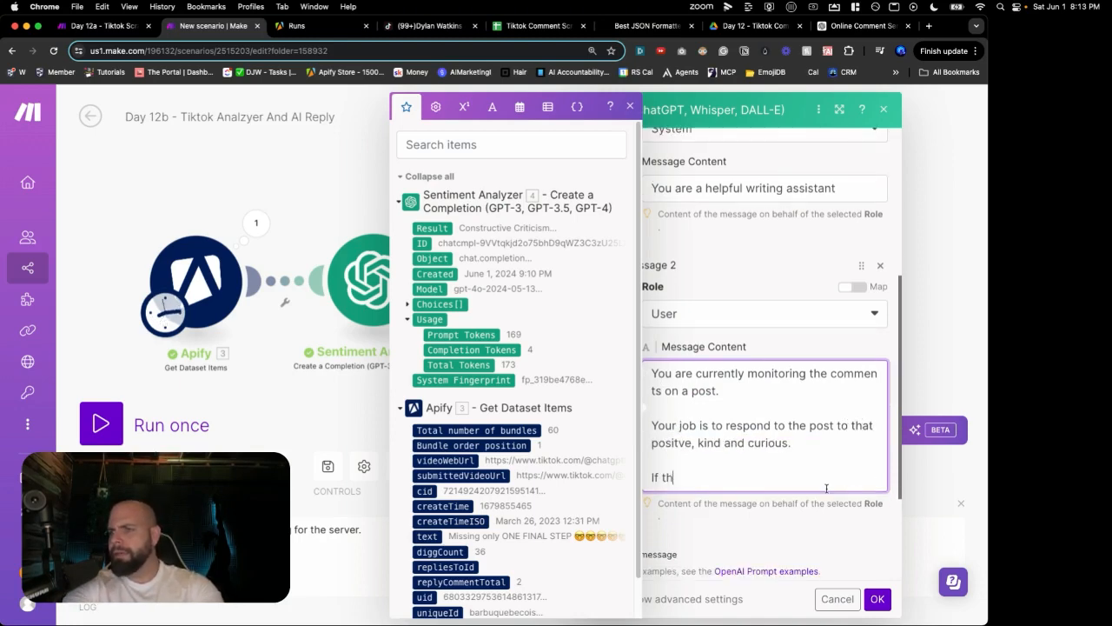
text(e comment)
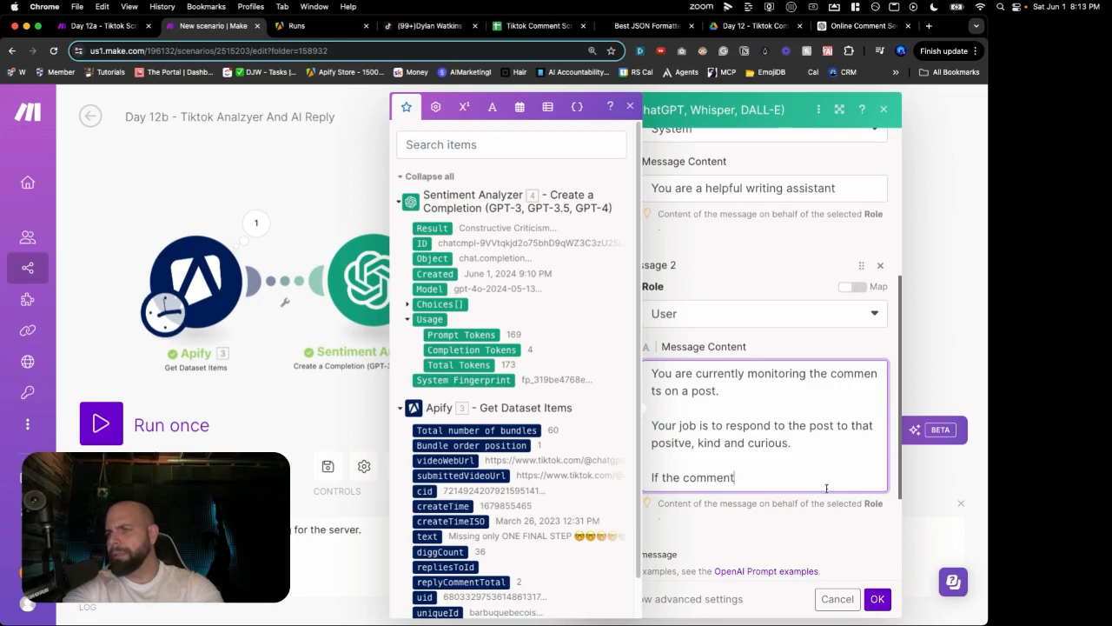
text( is constructive acknowledge the fe)
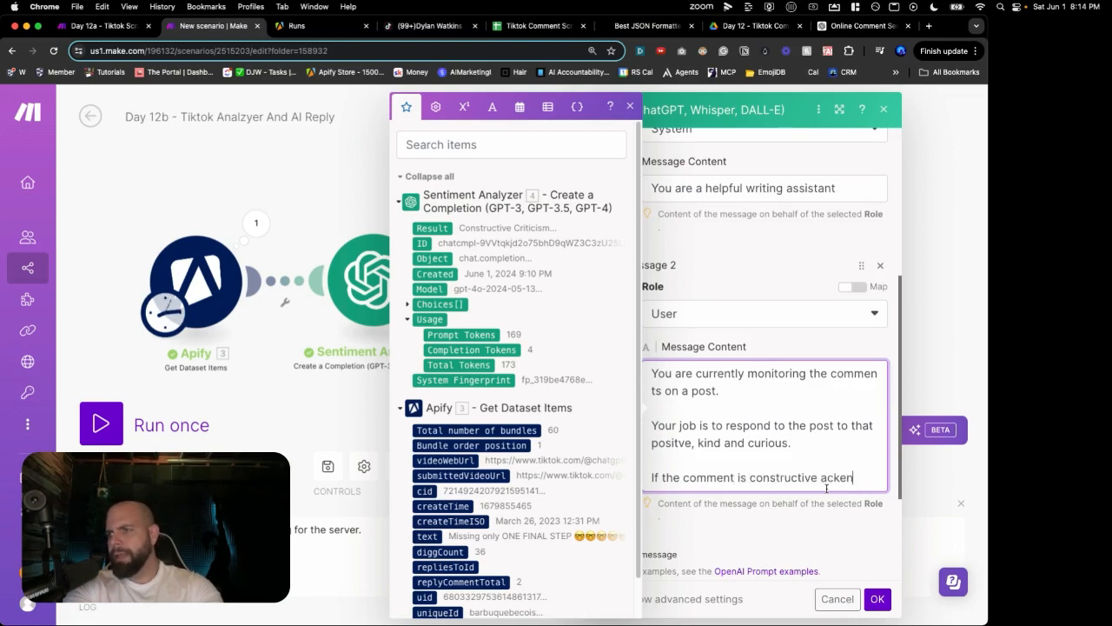
text(edback.)
Step: Add the rule to answer negative comments in a fun, light-hearted way that makes the commenter smile
key(Return)
key(Return)
text(If the comment i)
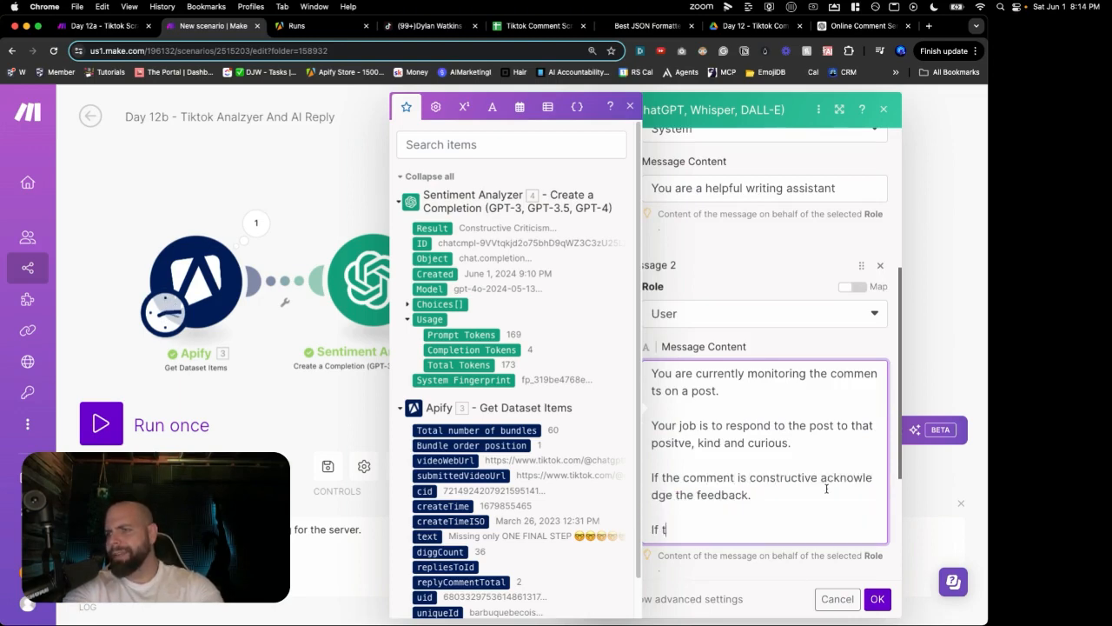
text(s negative reply in a fun ligh)
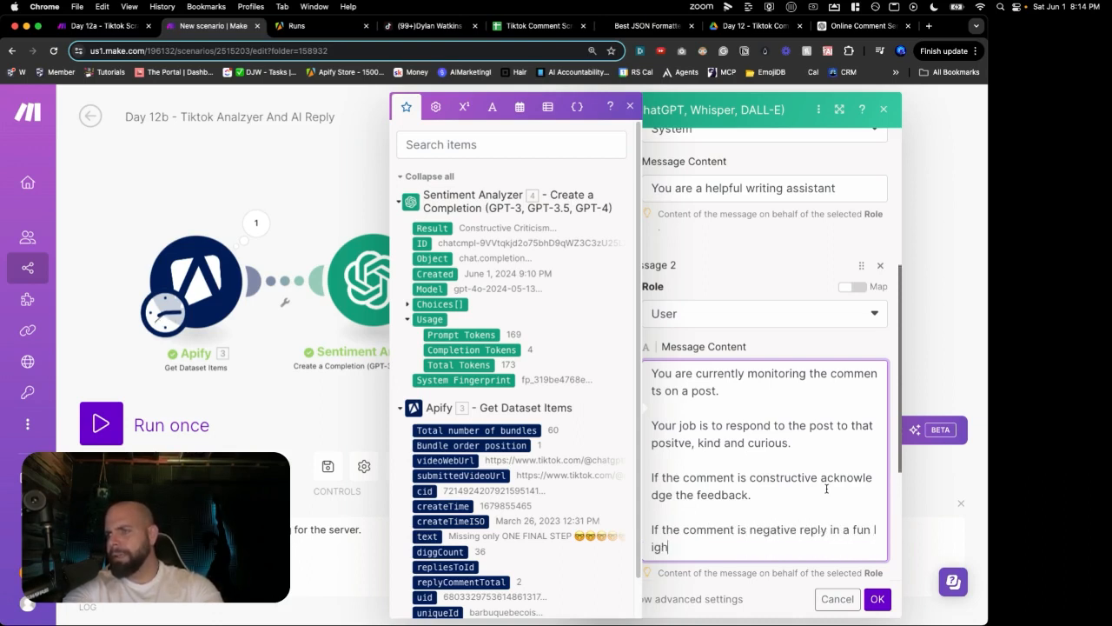
text(t hearte)
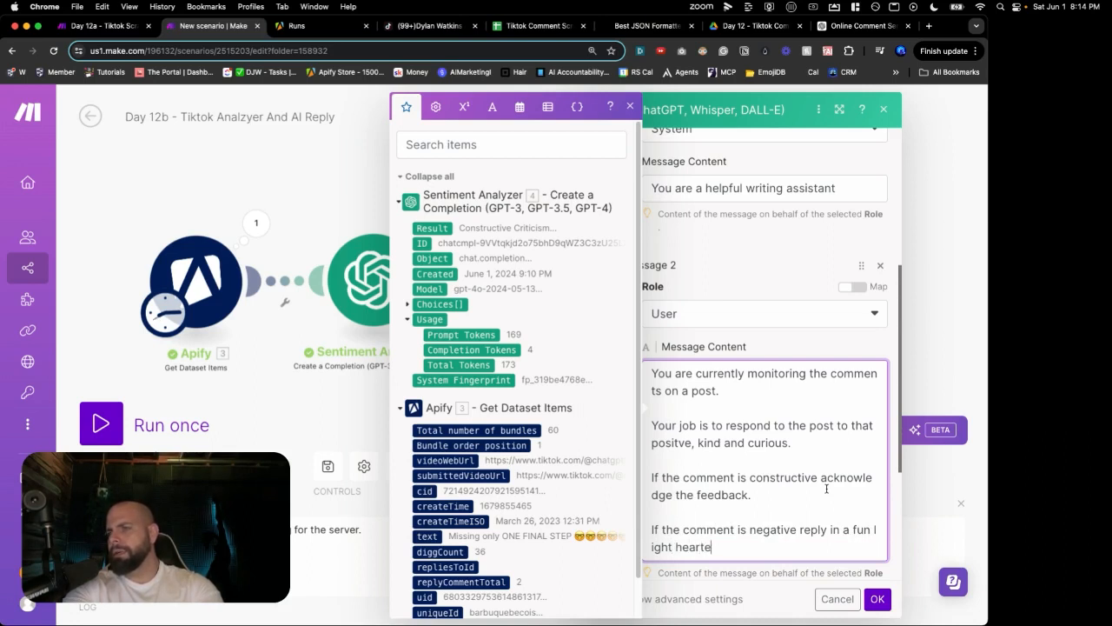
text(d manner that )
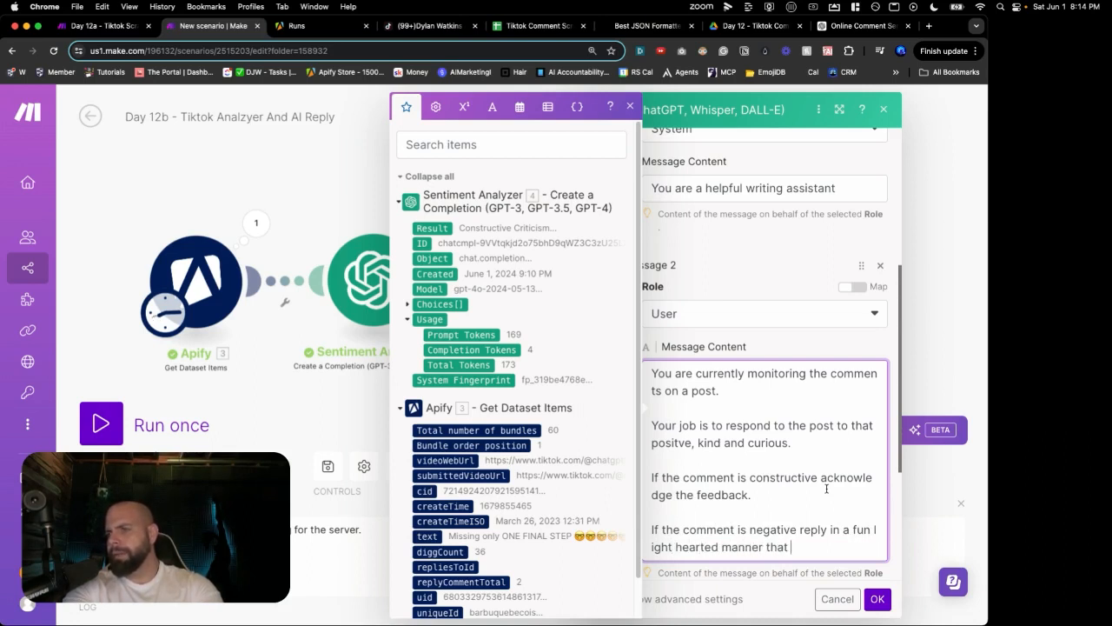
text(would make the)
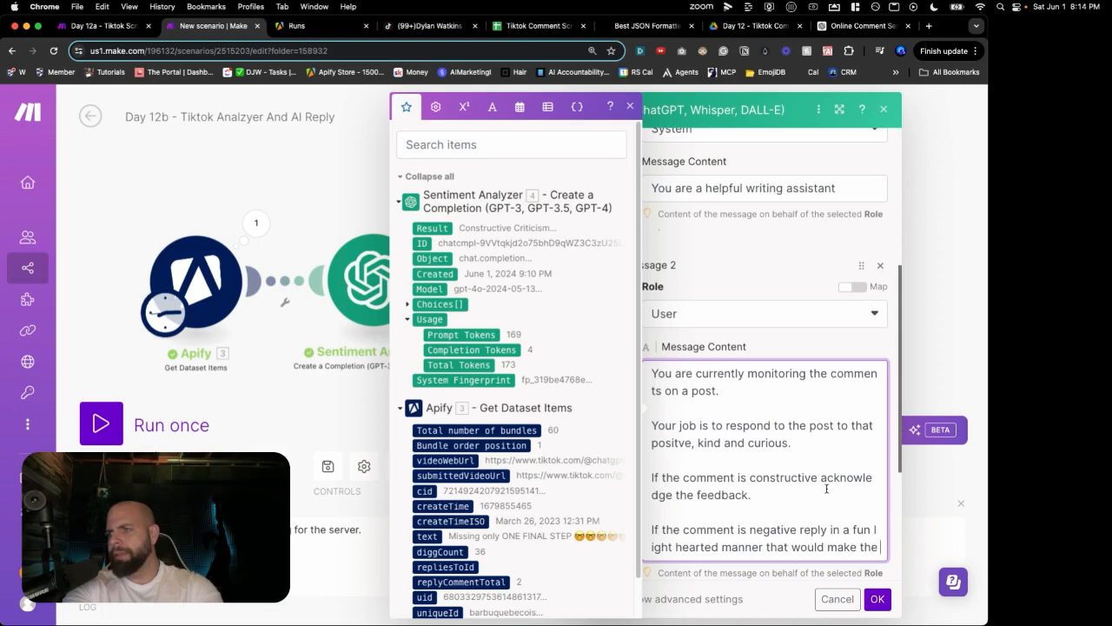
text( commenter smi)
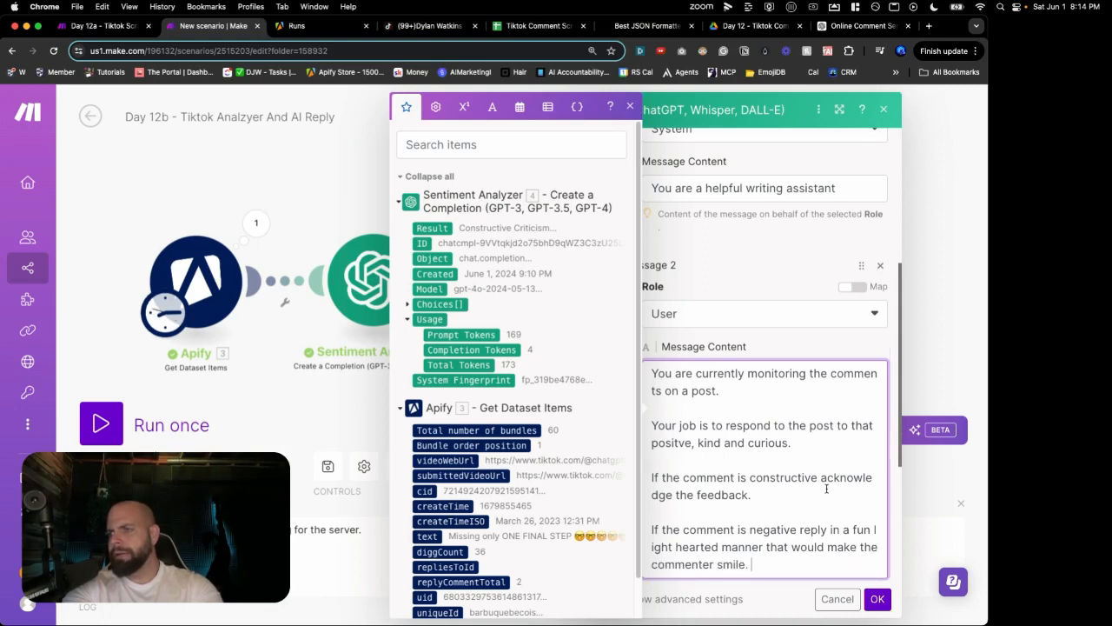
text(le.)
key(Return)
key(Return)
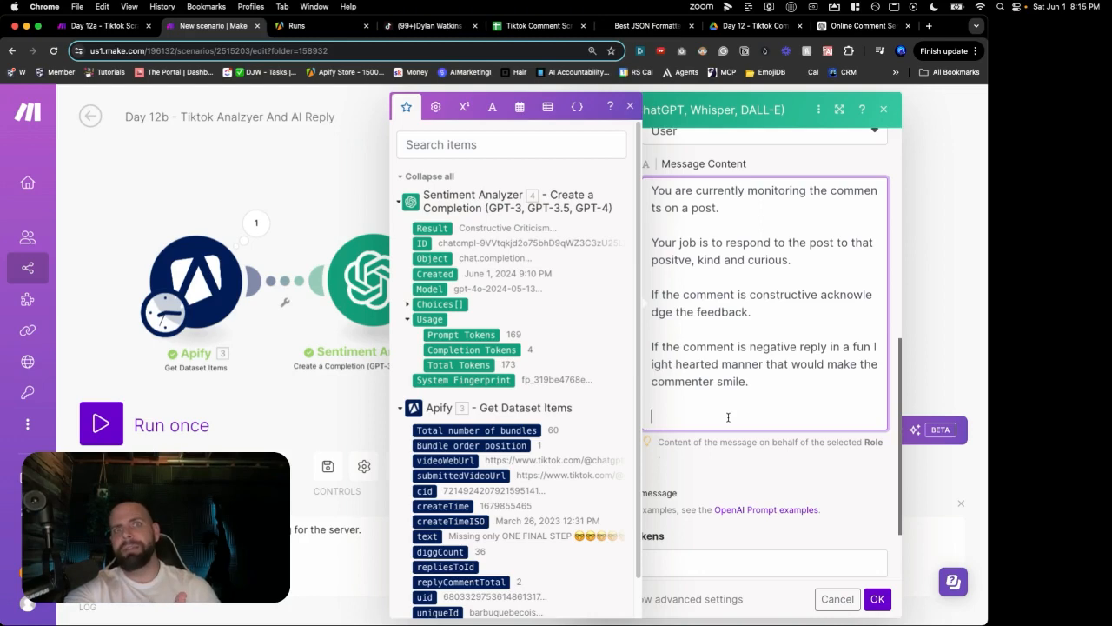
Step: Add the goal of provoking a reply and the rule to keep it short enough for TikTok comments
text(The )
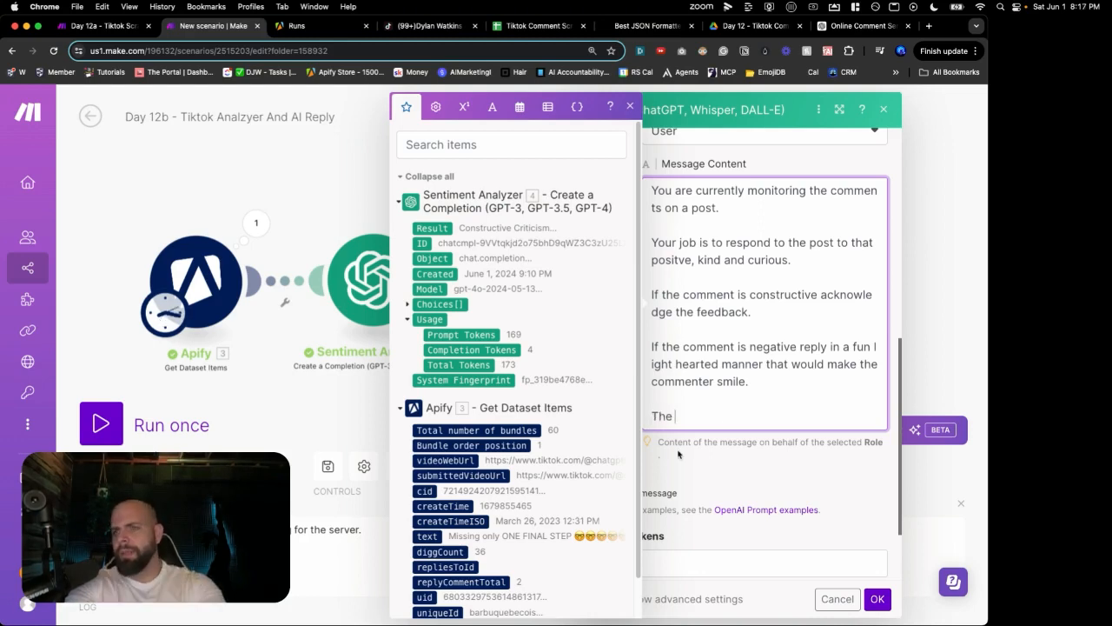
text(goal is to write a comment that )
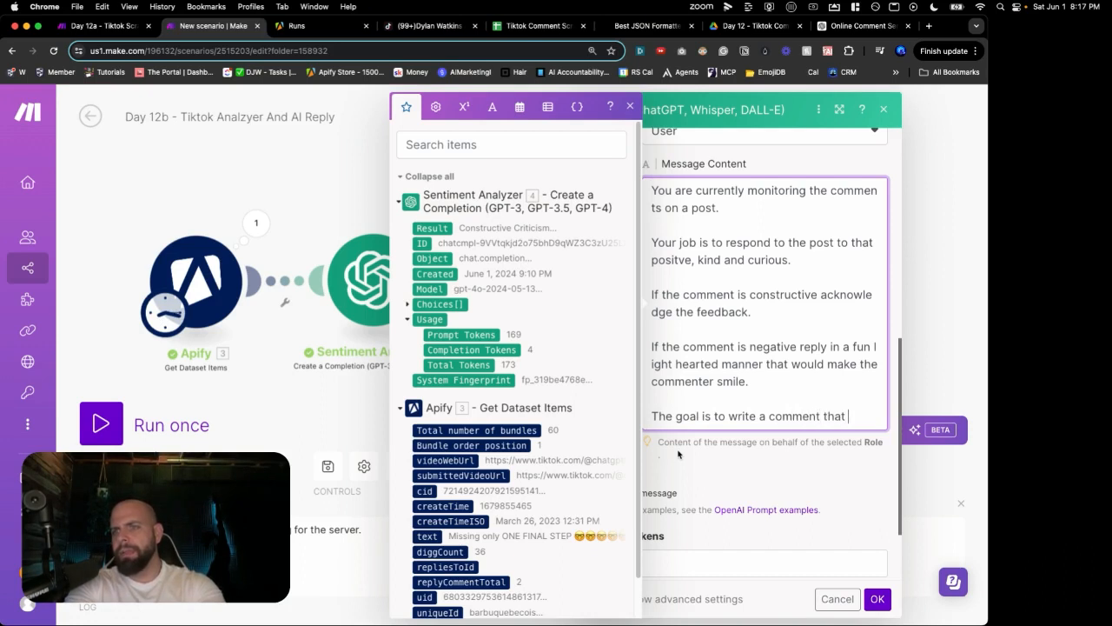
text(gets them to )
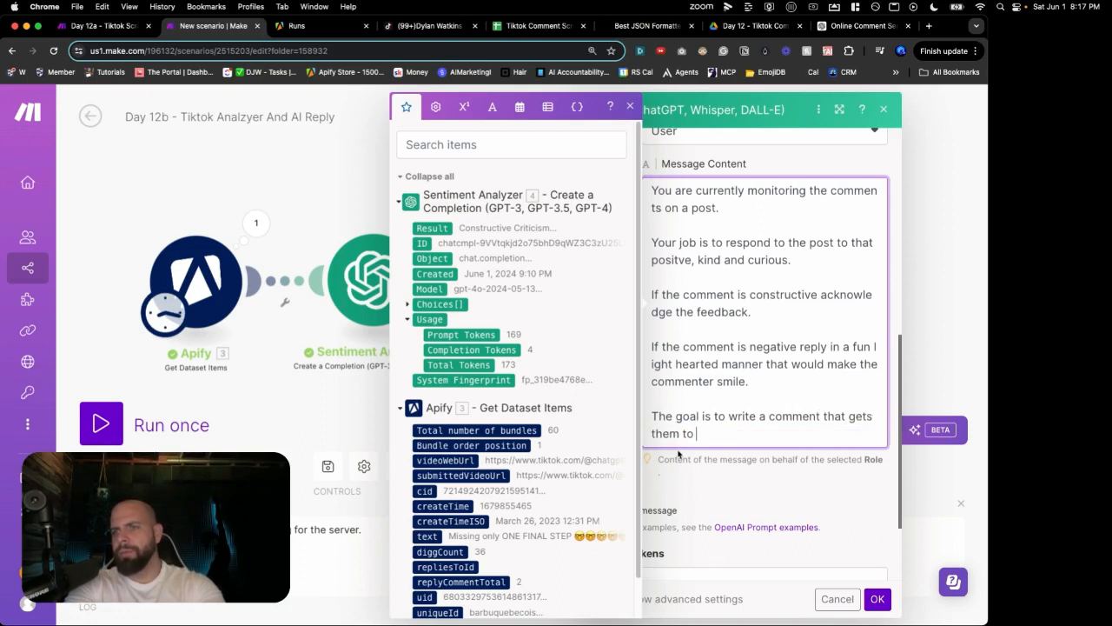
text(repond back to the comment so we can get as many comments)
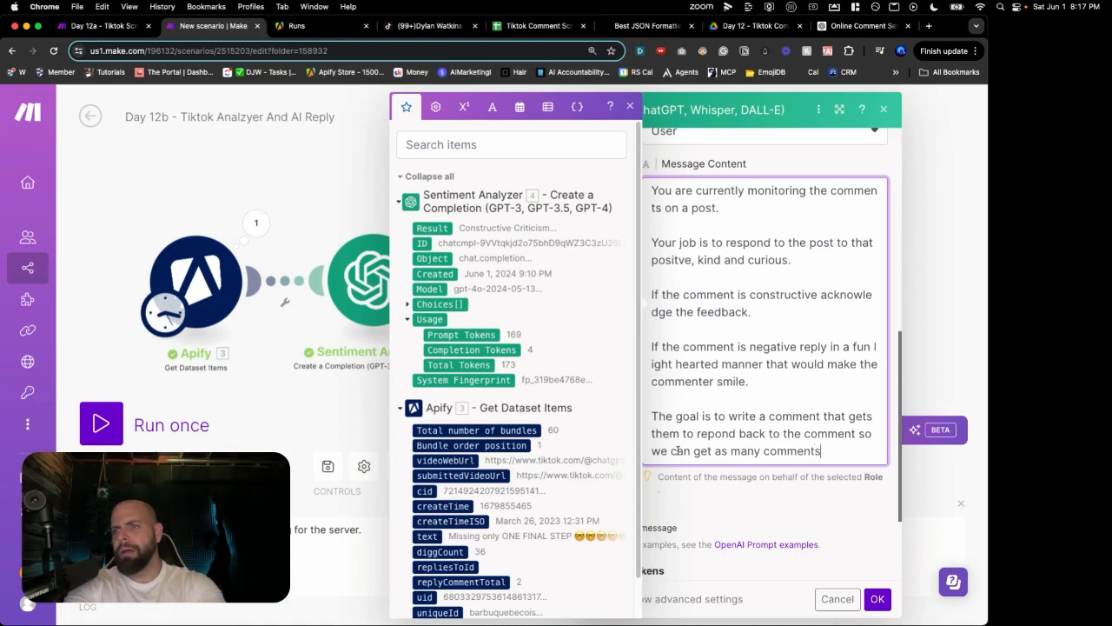
text( as possible.)
key(Return)
key(Return)
text(Your )
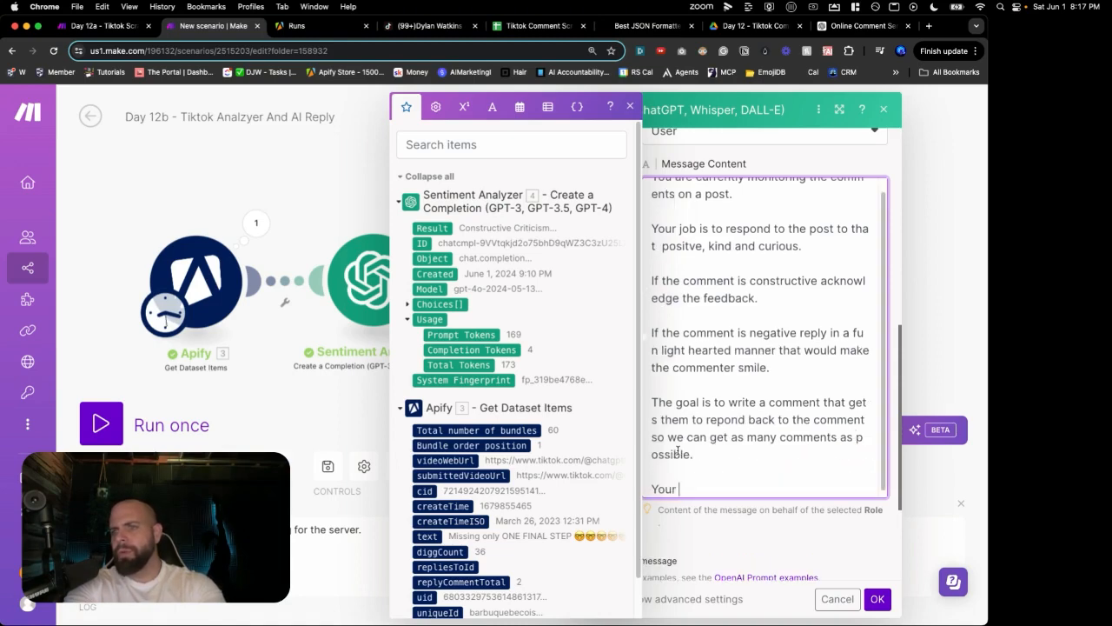
text(comment needs to be short as to fit in a)
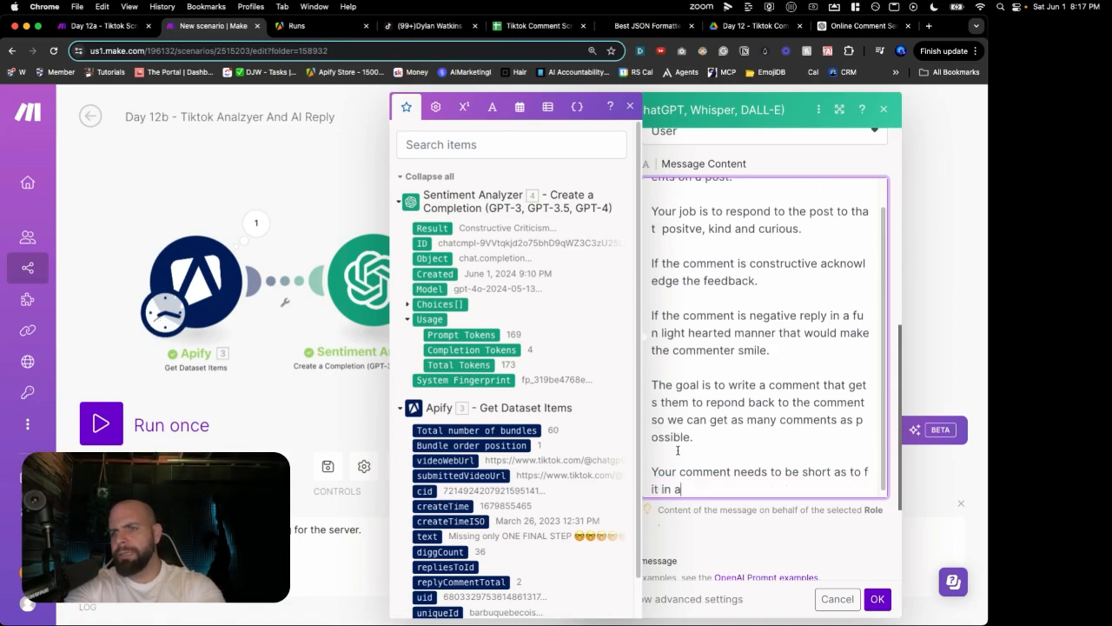
text( tiktok comment section)
Step: End the prompt with 'Here is the comment' plus the mapped Apify text, and save the module
key(Return)
key(Return)
text(Here is the comme)
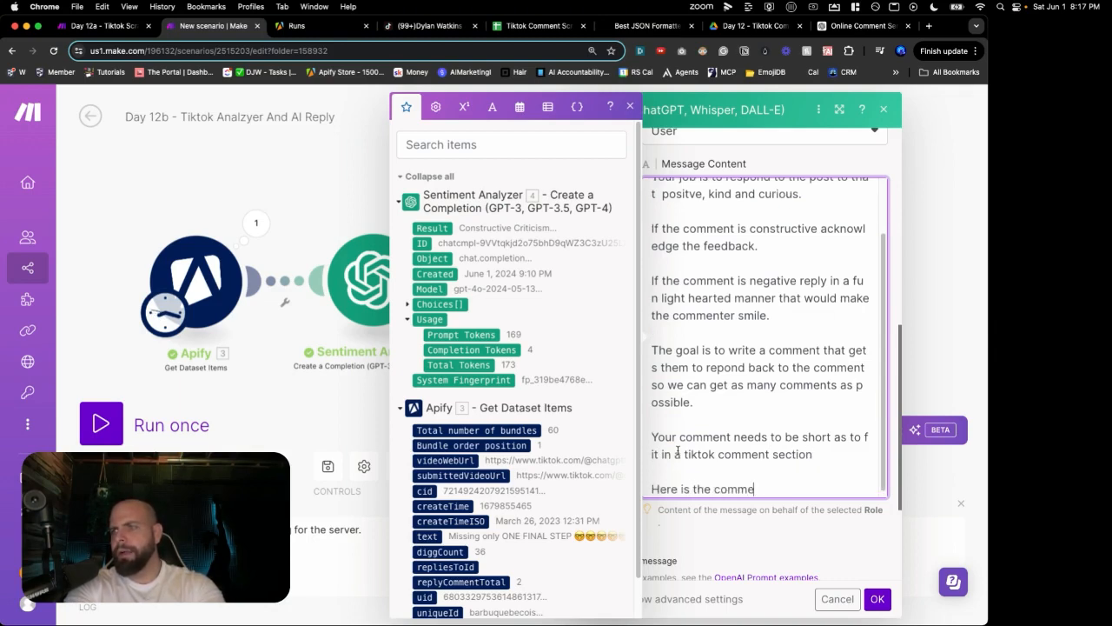
text(nt)
key(Return)
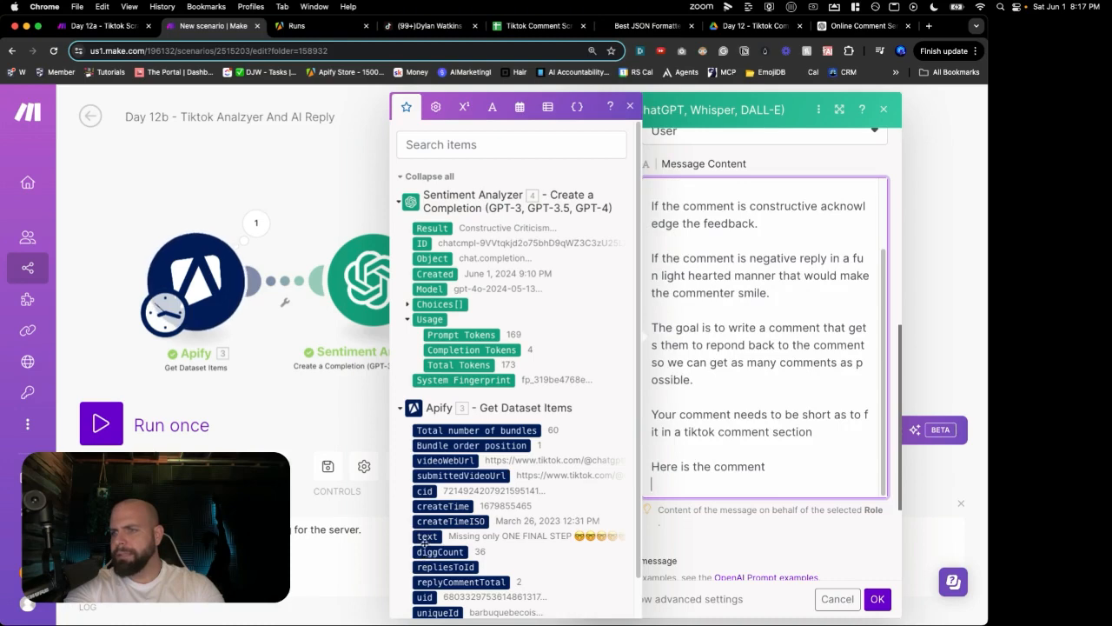
click(427, 536)
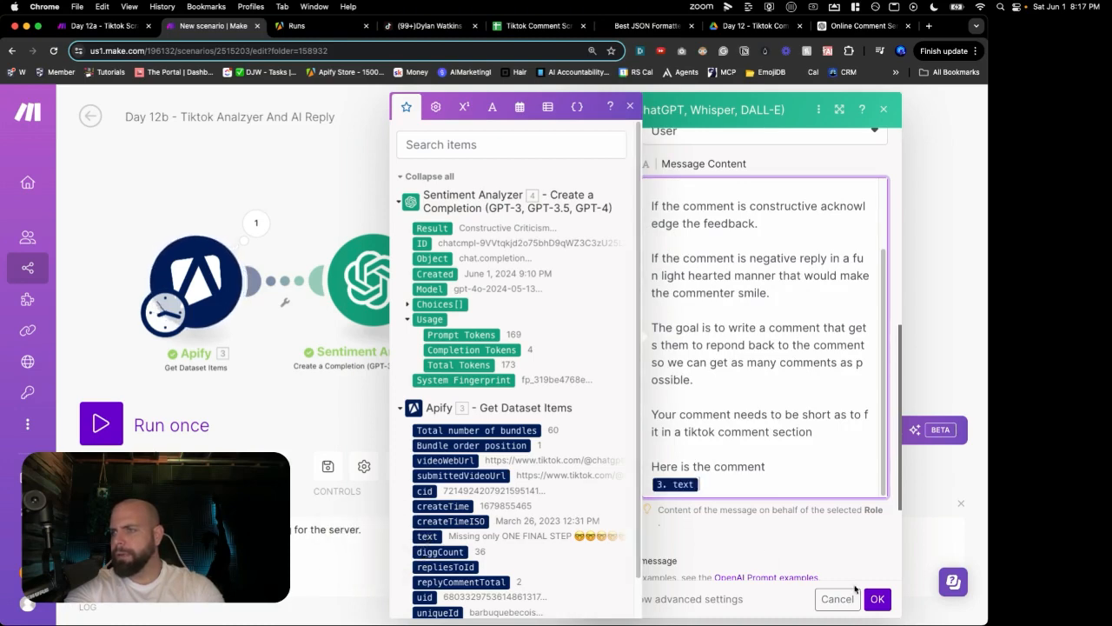
click(877, 599)
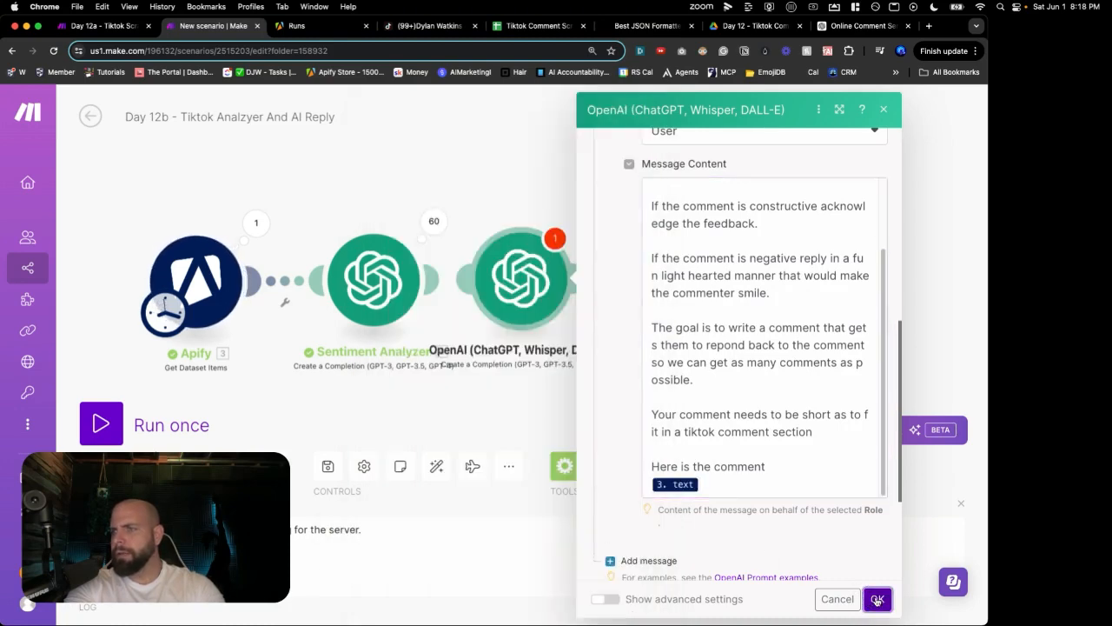
Step: Set the OpenAI module's Max Tokens to 2000 and save it
click(831, 531)
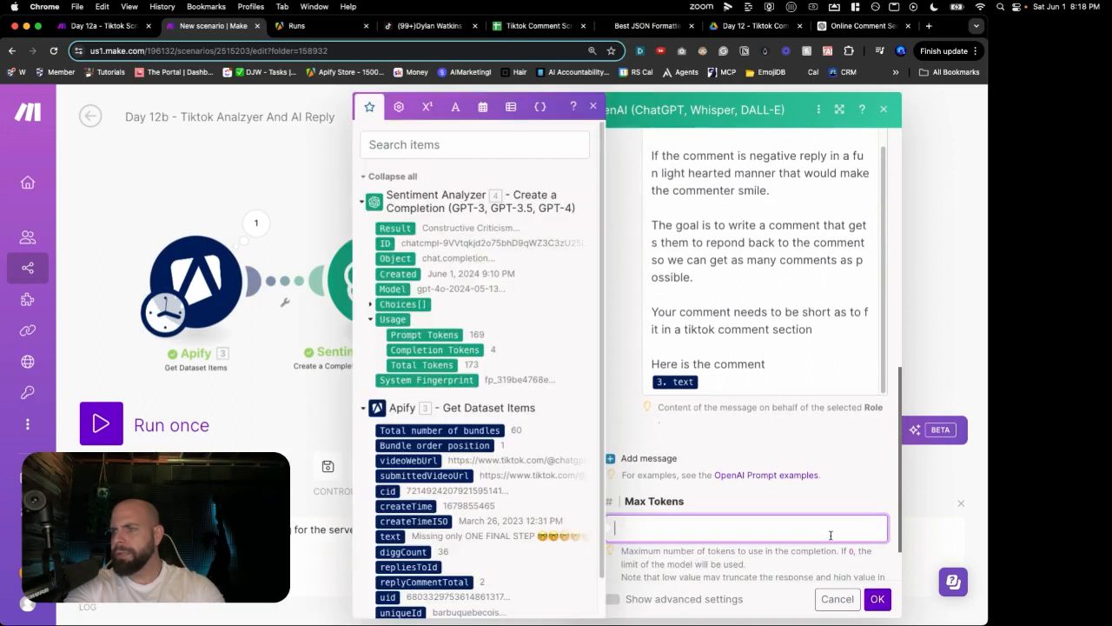
text(100)
key(BackSpace)
key(BackSpace)
key(BackSpace)
text(2000)
click(878, 599)
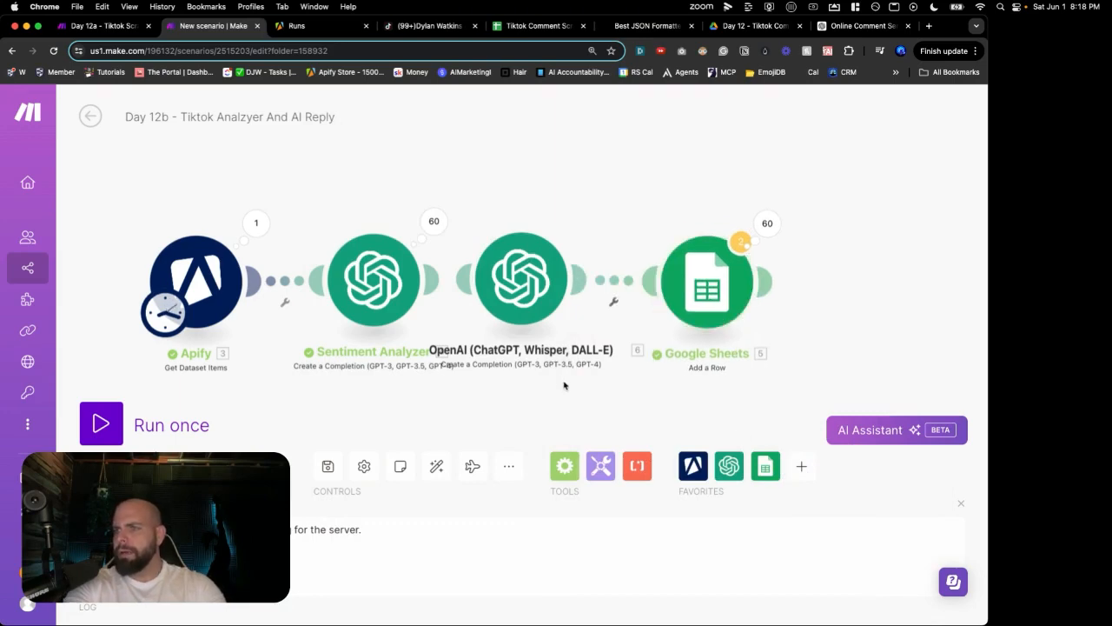
Step: Rename the OpenAI module to 'AI Reply' and save the scenario
right_click(504, 292)
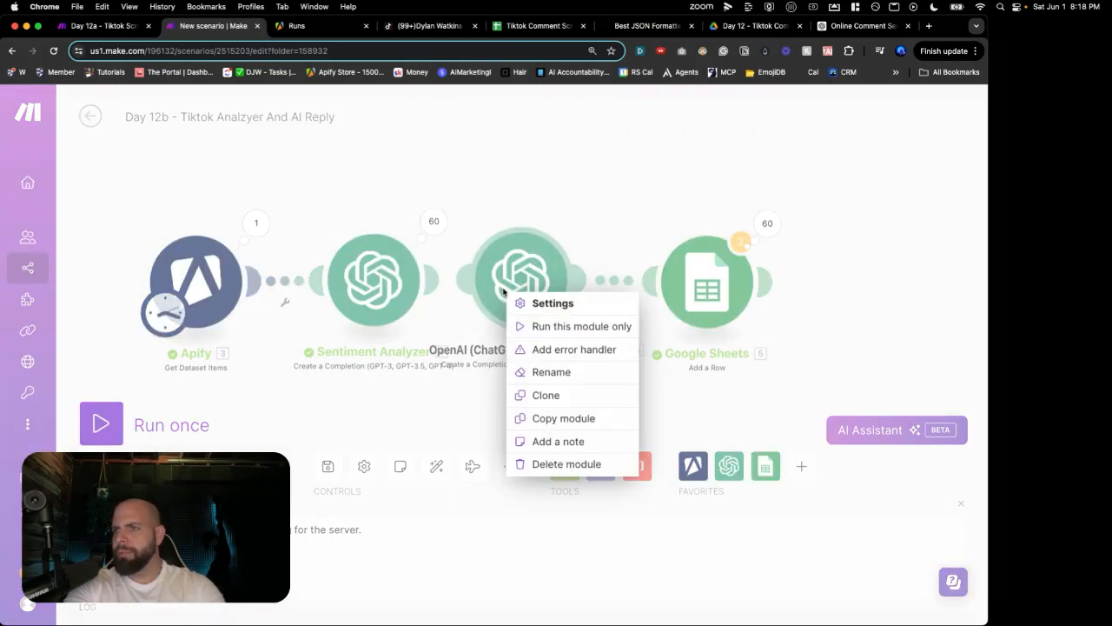
click(539, 369)
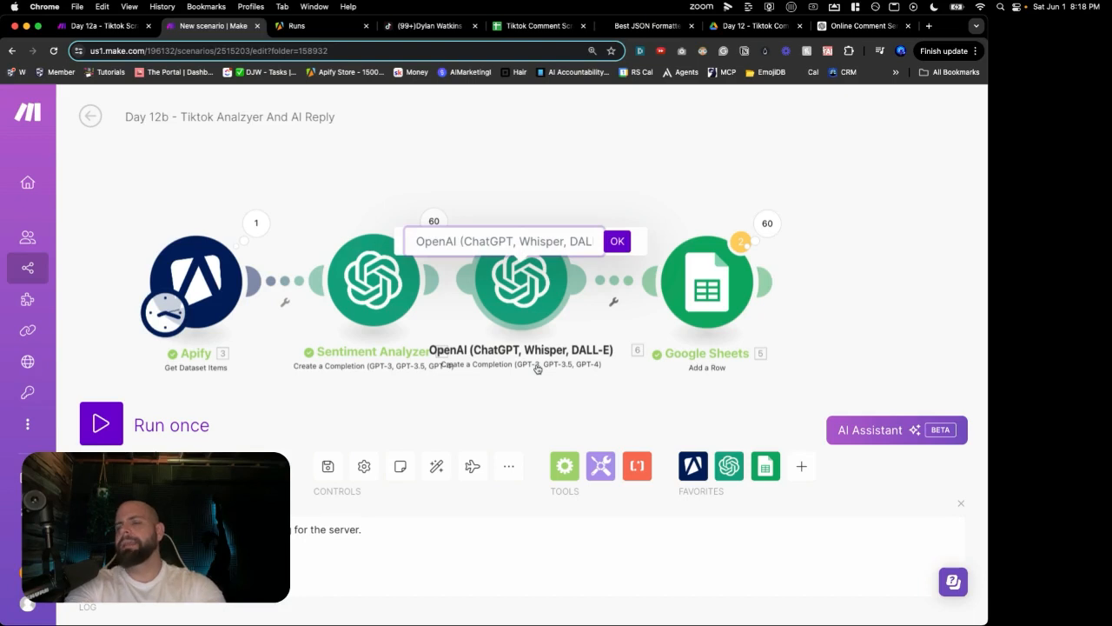
text(AI Reply)
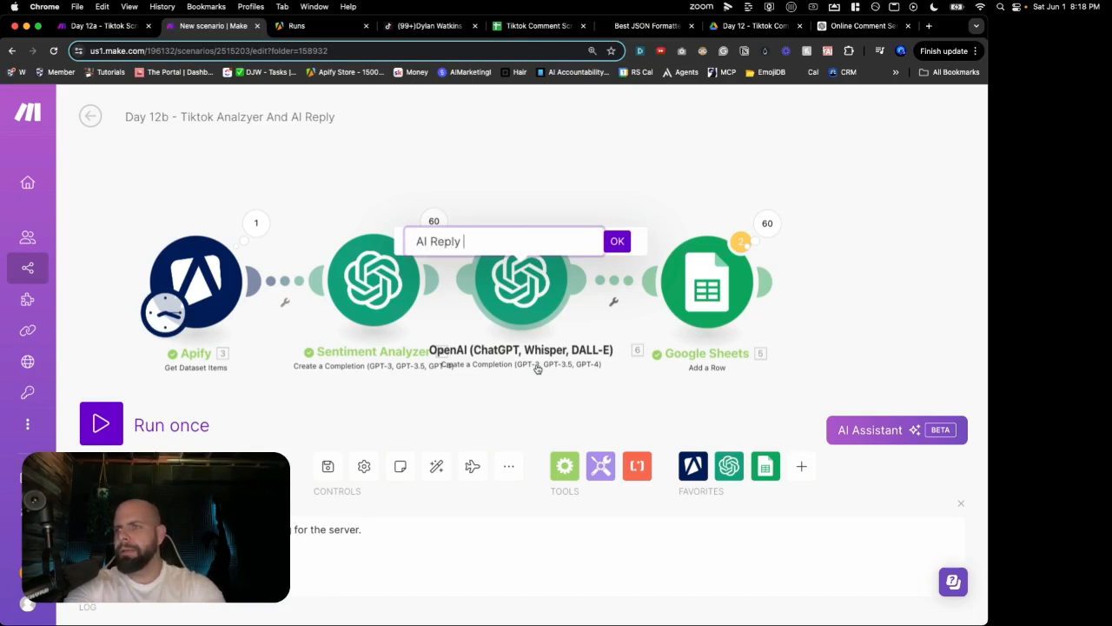
click(616, 243)
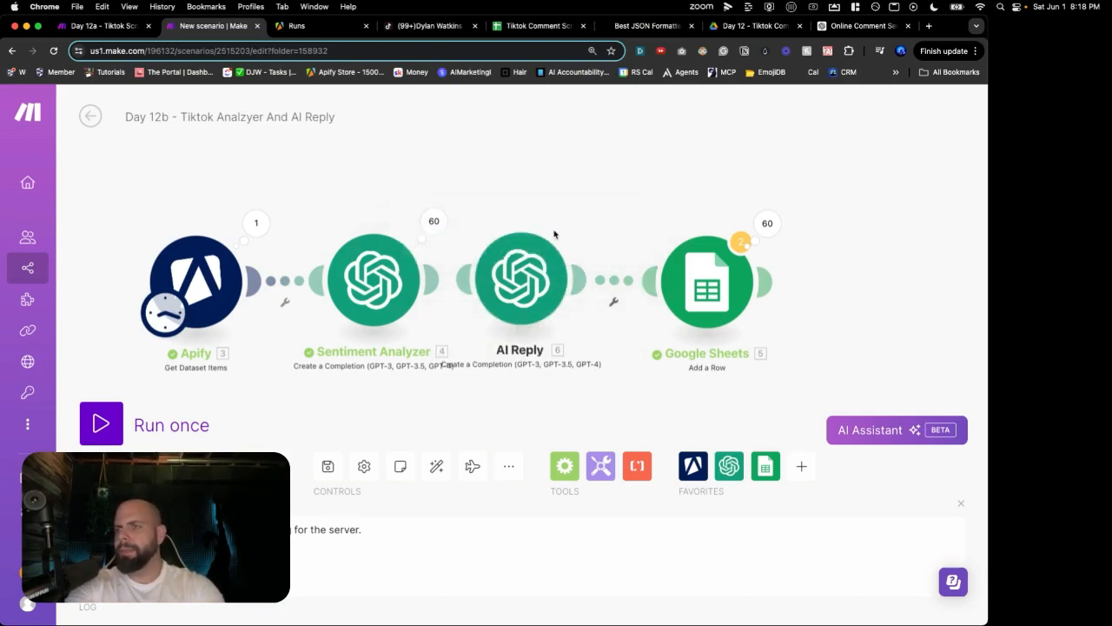
click(327, 466)
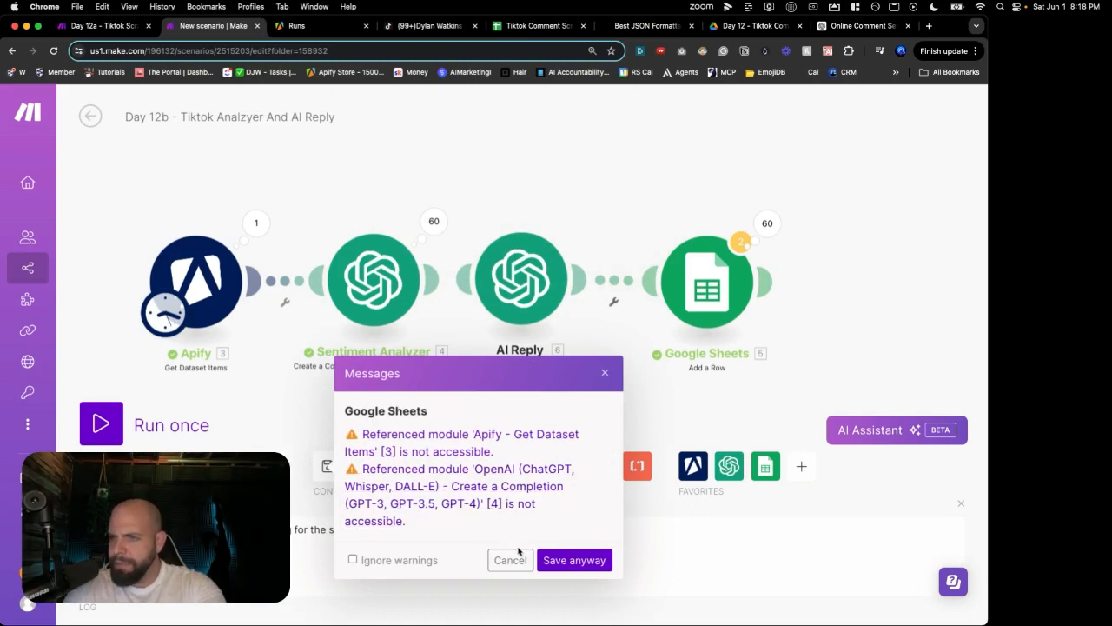
Step: Save the scenario despite the warnings and recentre the canvas on all modules
click(561, 560)
scroll(243, 252, down, 2)
drag(211, 226, 385, 245)
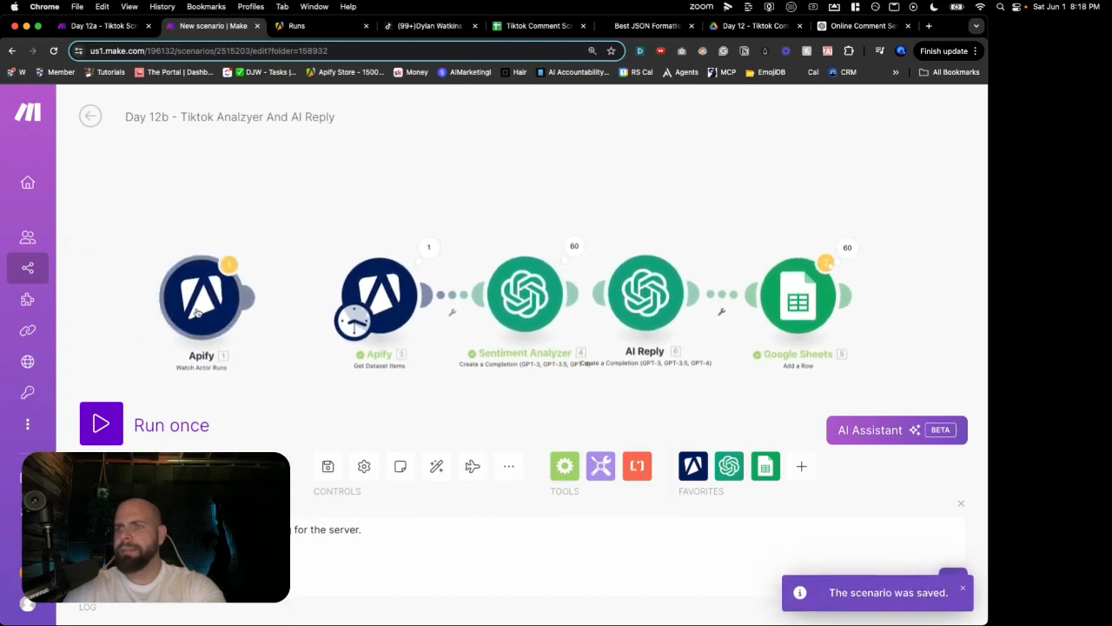
drag(436, 389, 313, 359)
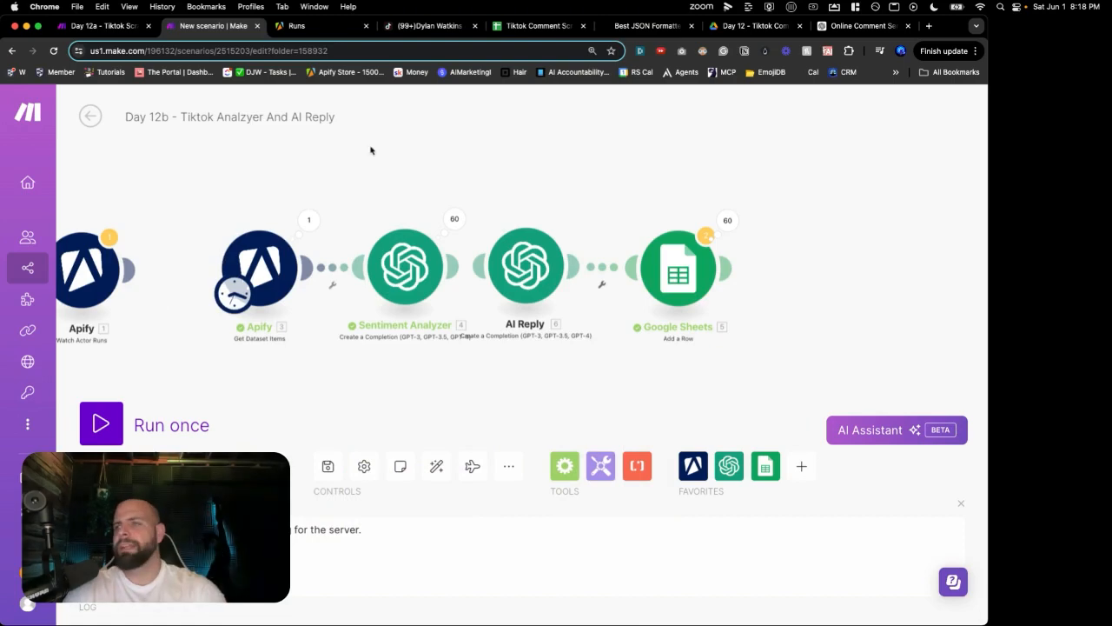
Step: Glance at the comment spreadsheet, then start a single Run once test
click(517, 25)
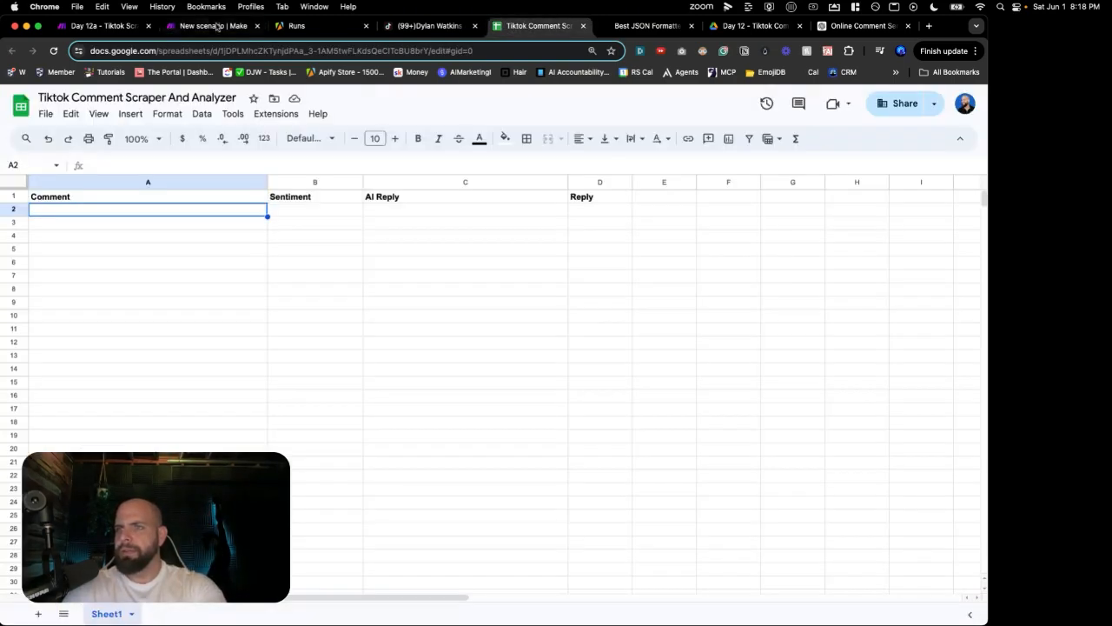
click(213, 26)
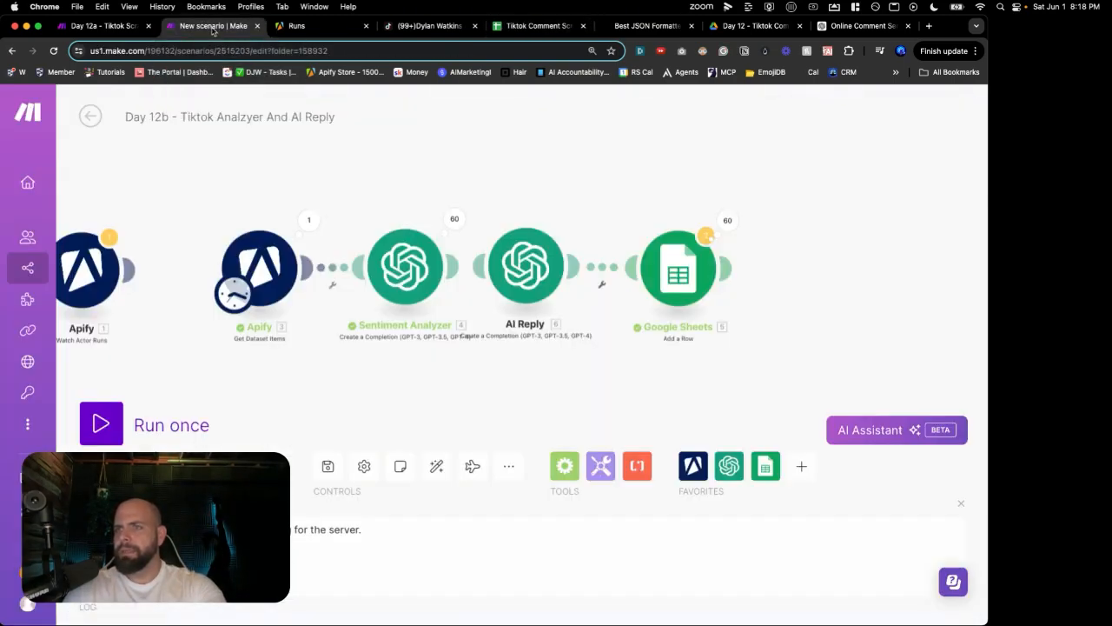
click(103, 423)
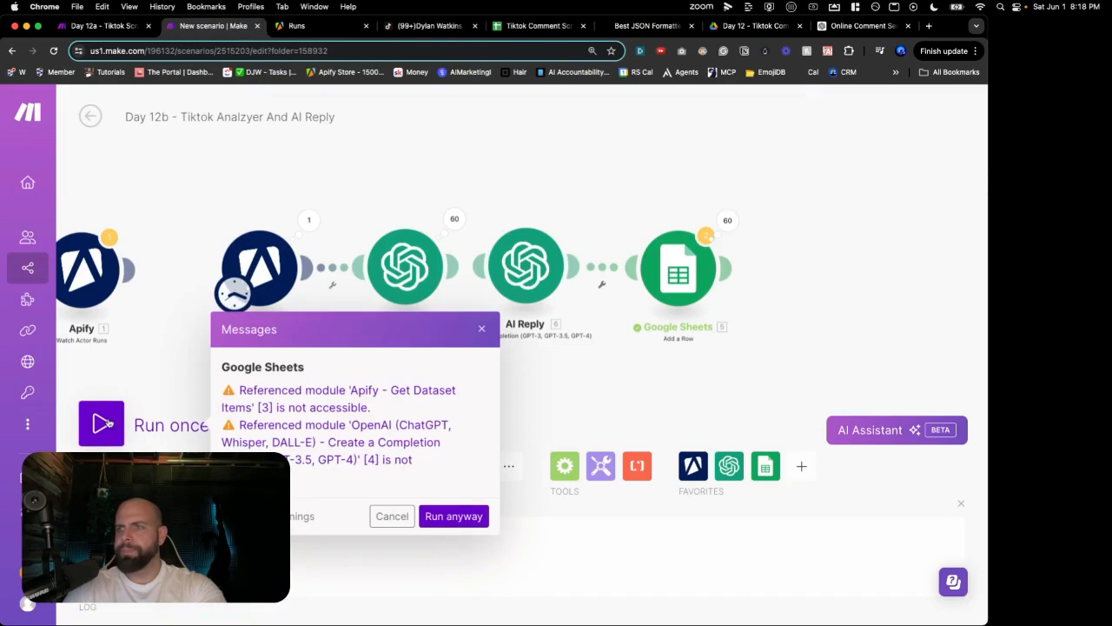
Step: Run the scenario despite the warnings, check the sheet for rows, then stop it
click(450, 517)
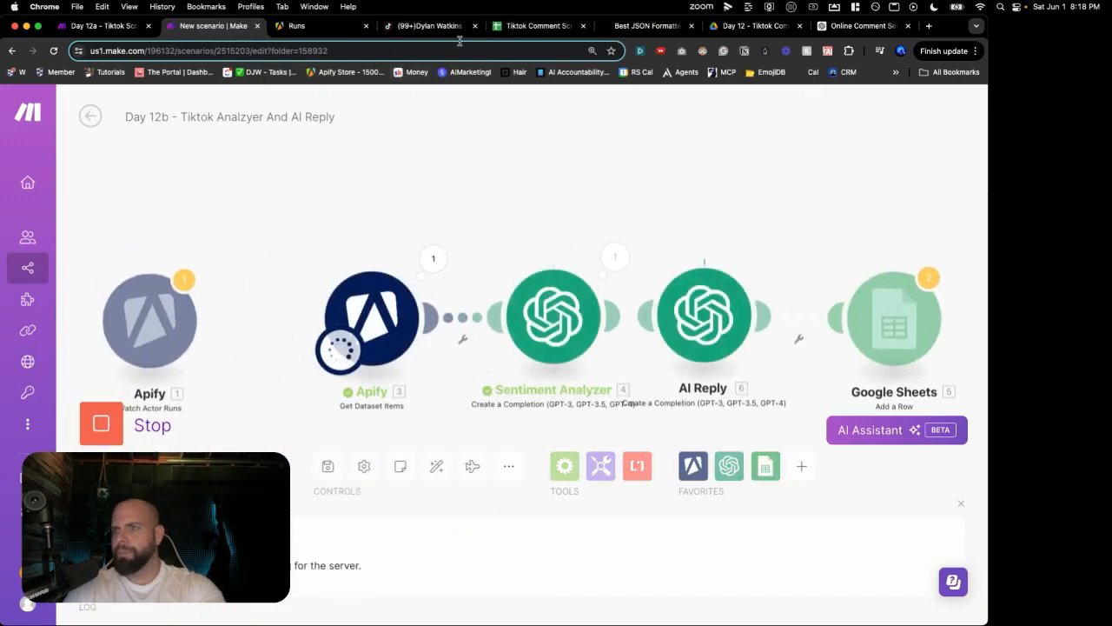
click(516, 28)
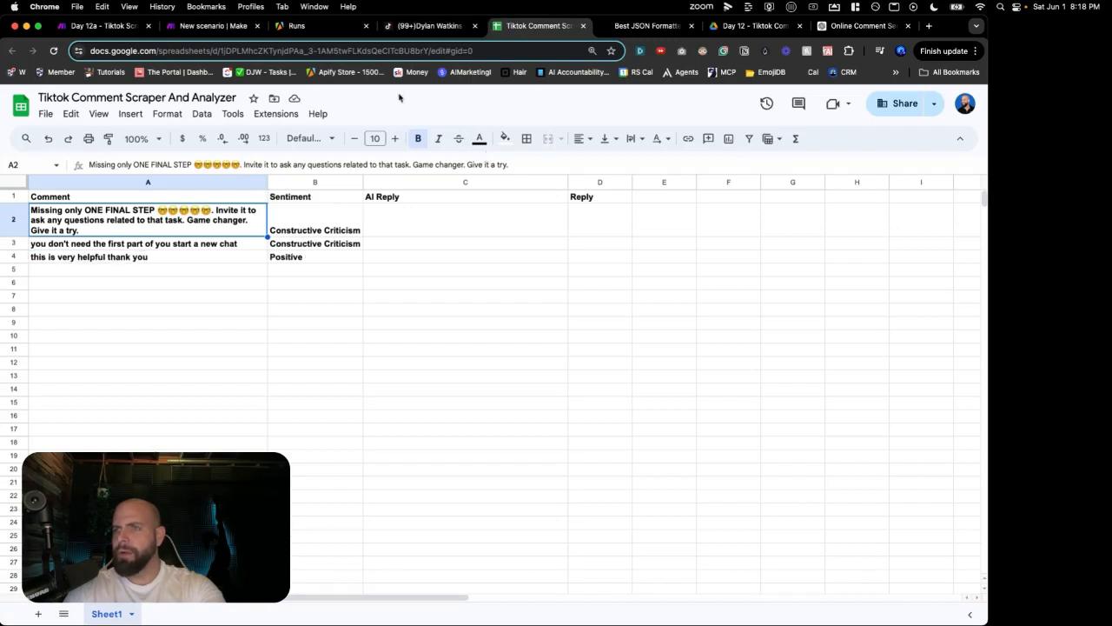
click(232, 28)
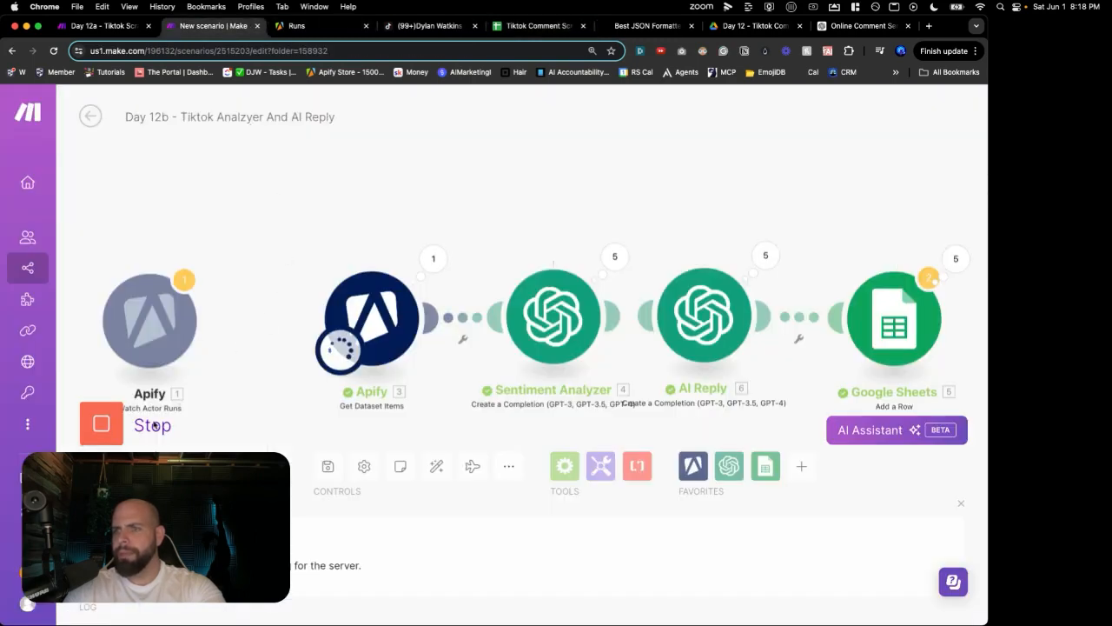
click(101, 424)
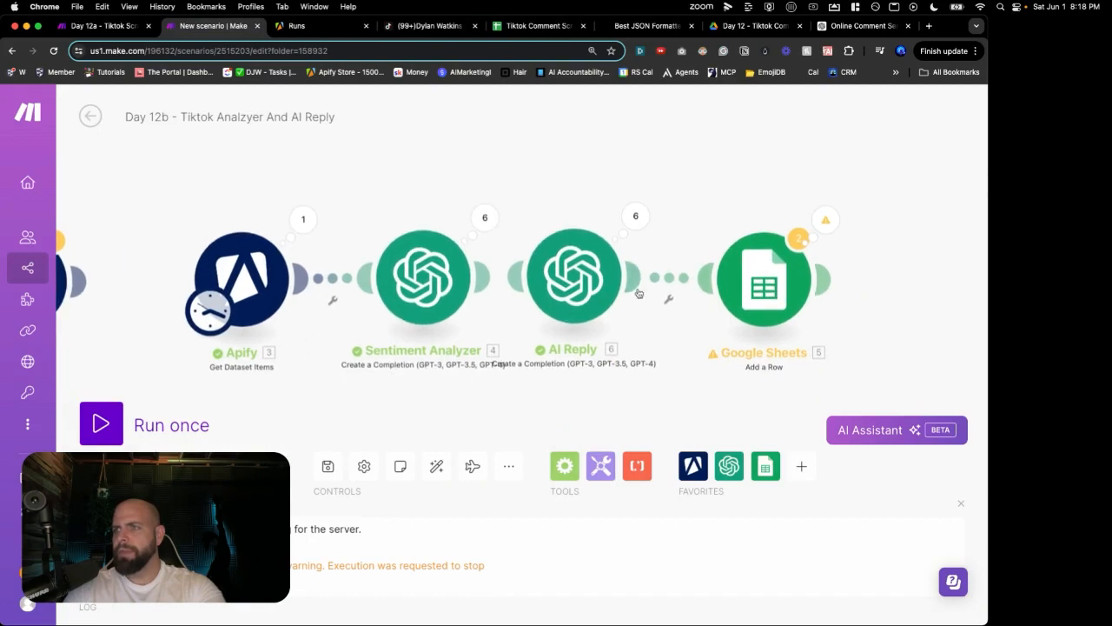
Step: Map 6. Choices[]: Message.Content into the Google Sheets AI Reply (C) column and save
click(758, 283)
scroll(622, 336, down, 3)
scroll(622, 337, down, 4)
click(512, 411)
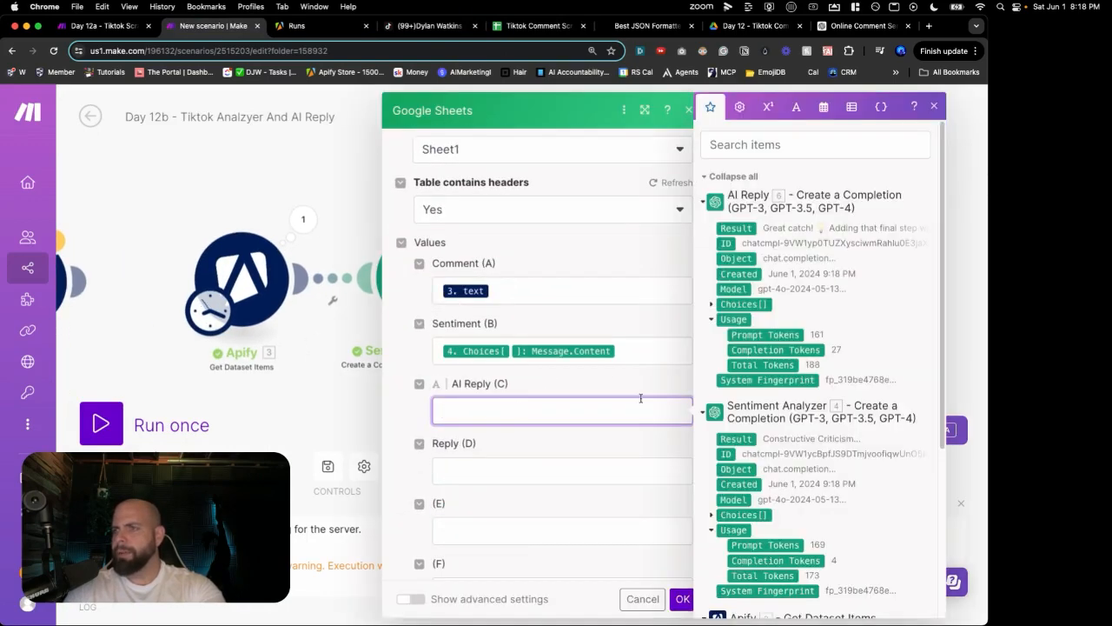
click(713, 305)
click(723, 380)
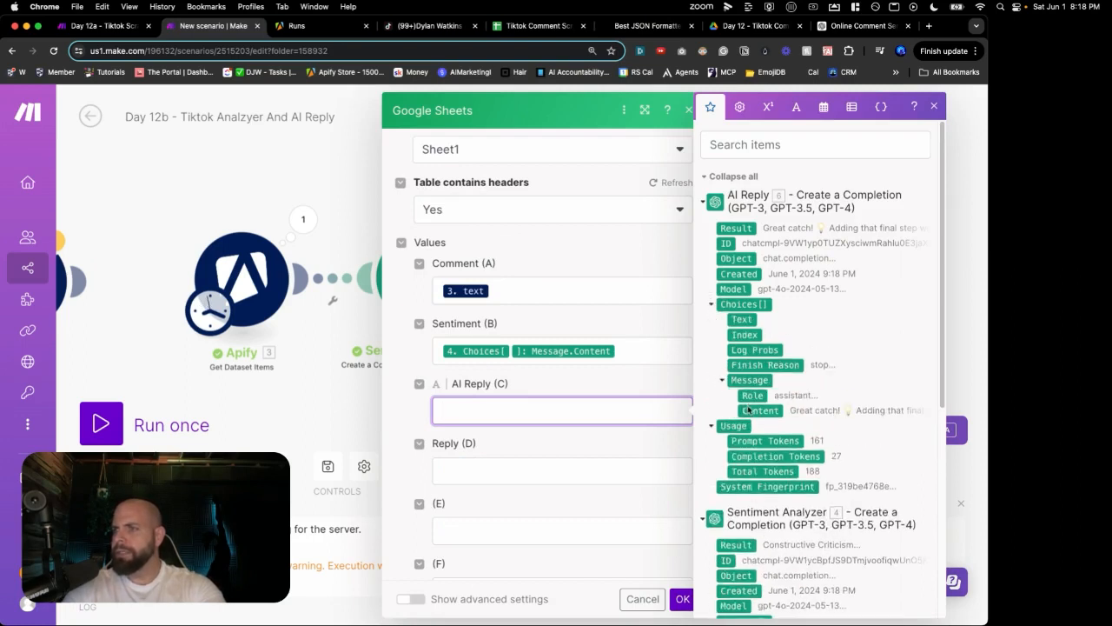
click(751, 409)
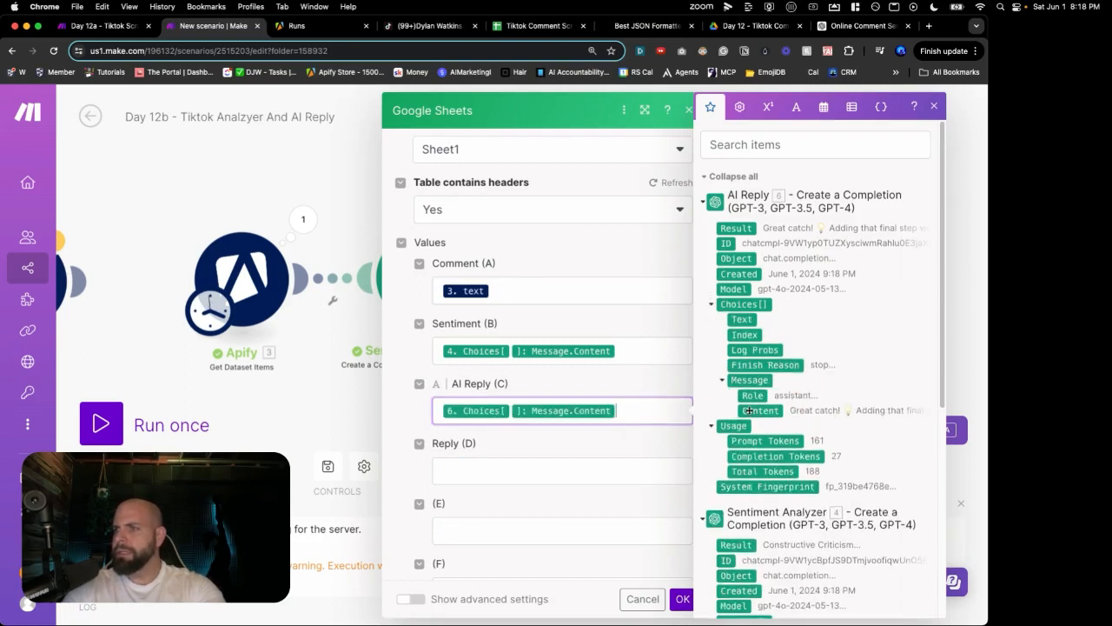
click(683, 600)
click(538, 26)
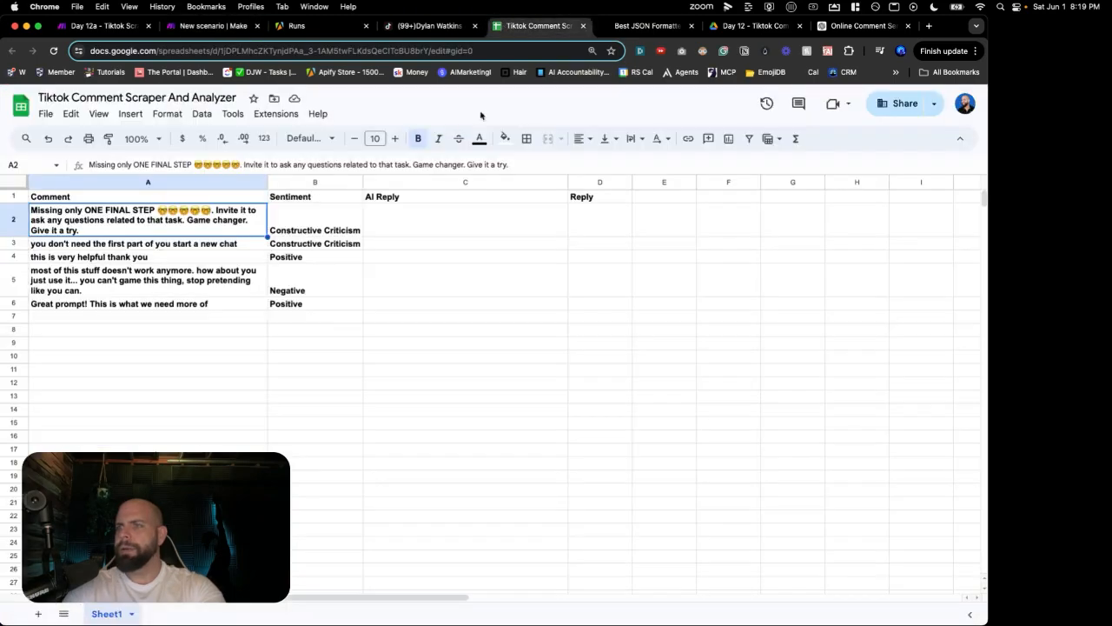
Step: Delete test rows 2–6 from the sheet and rerun the scenario to refill it
click(391, 302)
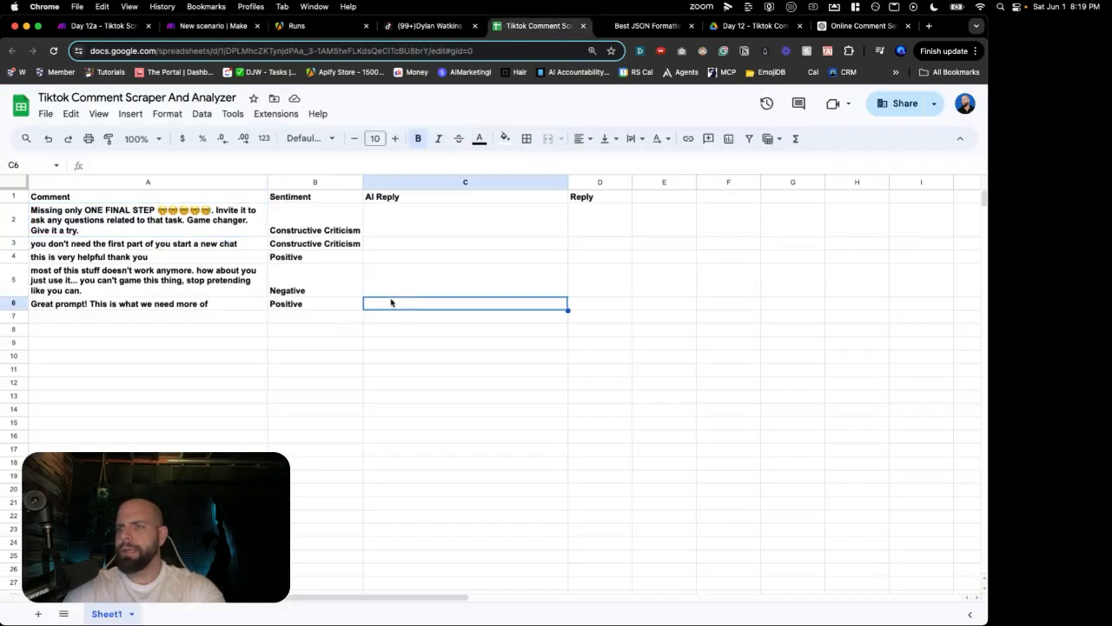
shift+click(14, 214)
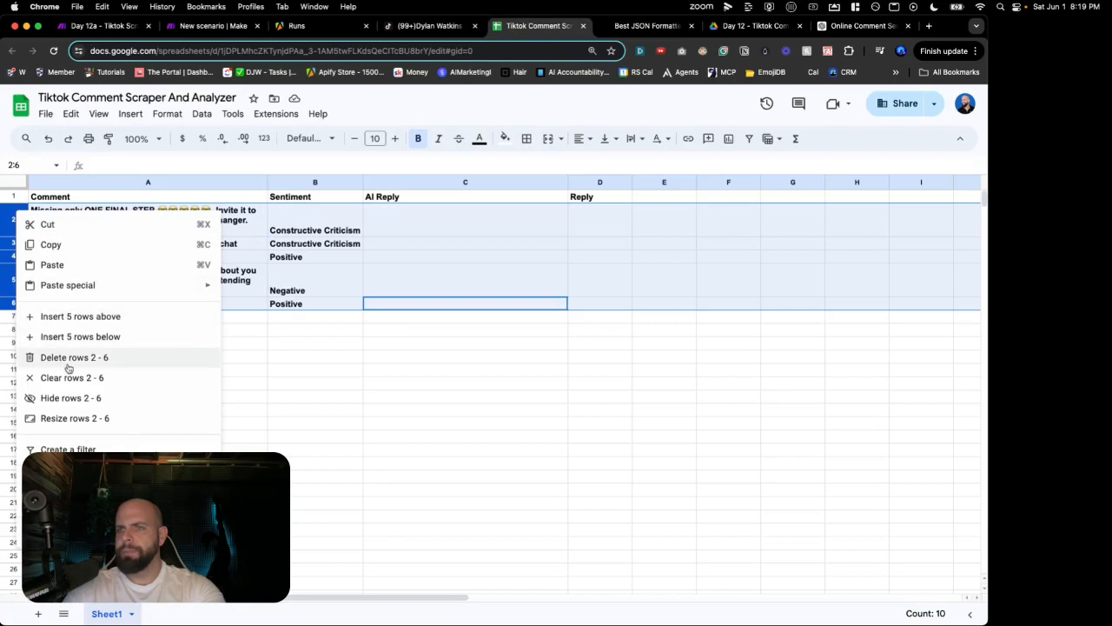
click(67, 364)
click(212, 26)
click(115, 421)
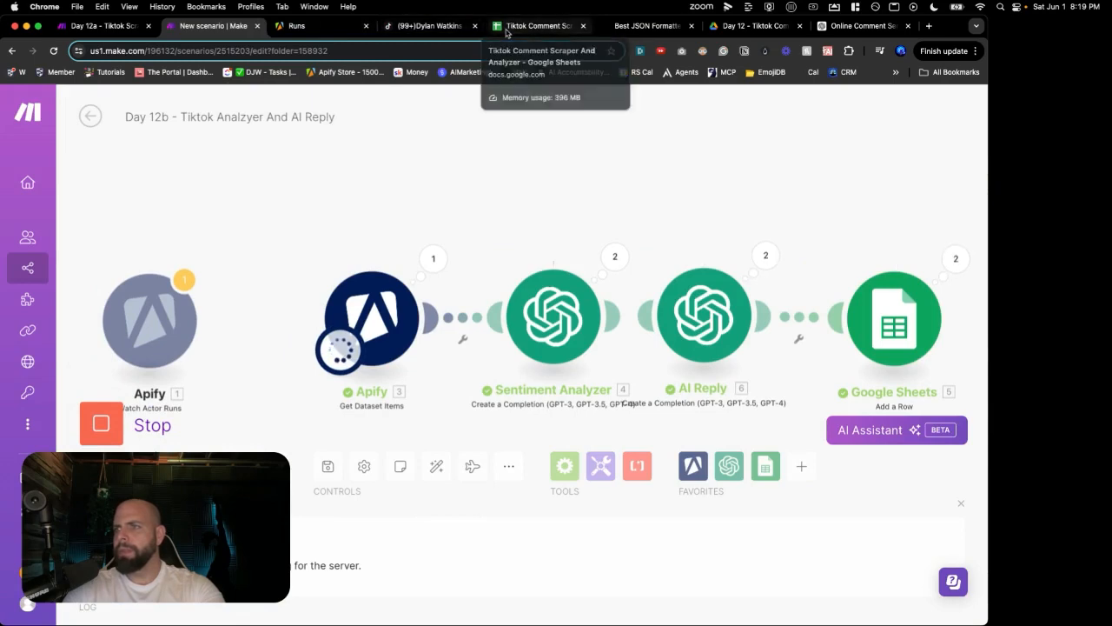
click(534, 25)
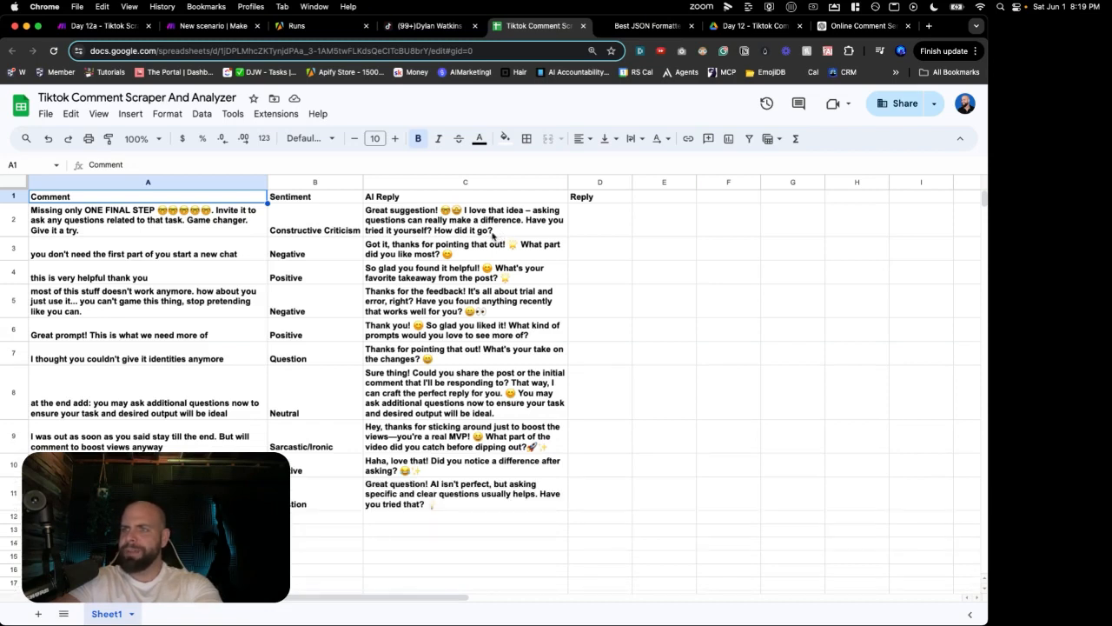
Step: Review the comments, sentiments and AI replies in rows 3, 7 and 21
scroll(242, 243, down, 1)
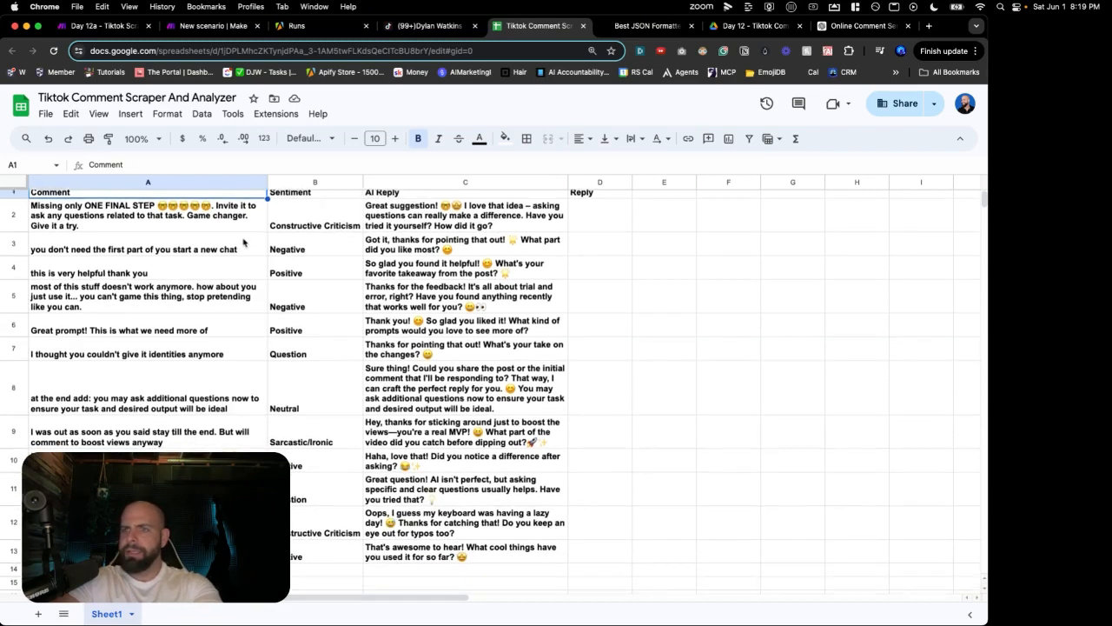
scroll(242, 243, down, 1)
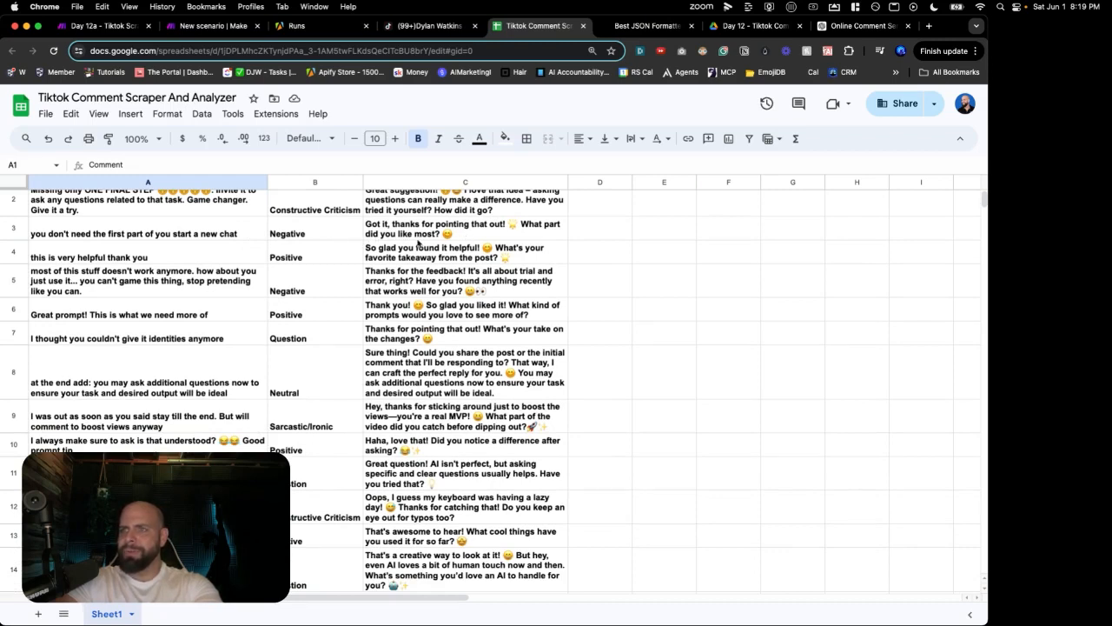
click(260, 244)
scroll(260, 246, down, 5)
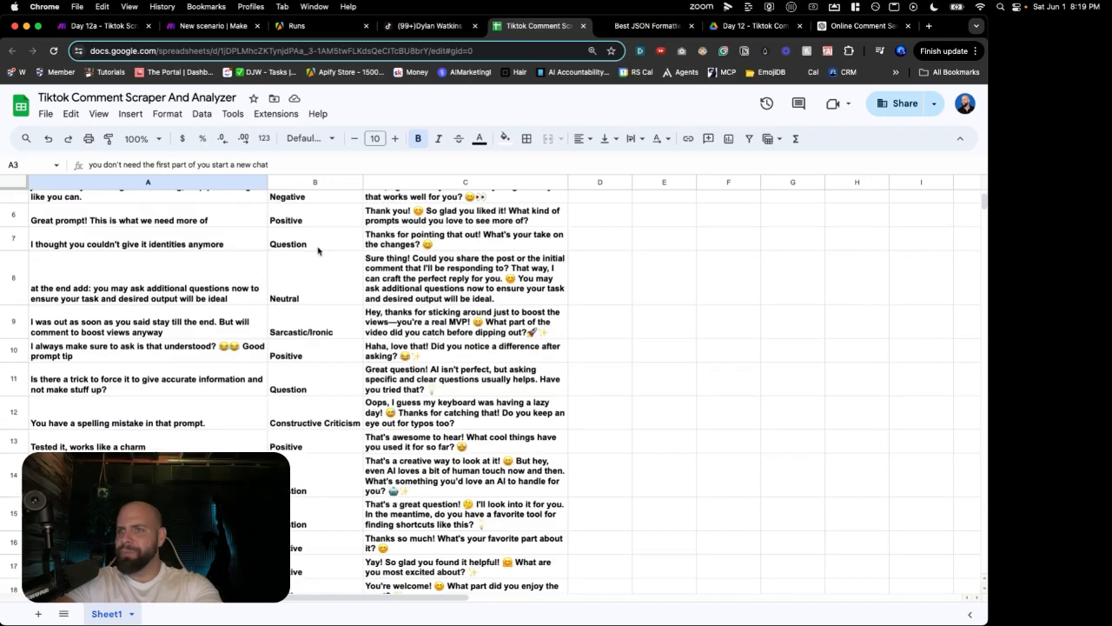
click(318, 249)
click(371, 244)
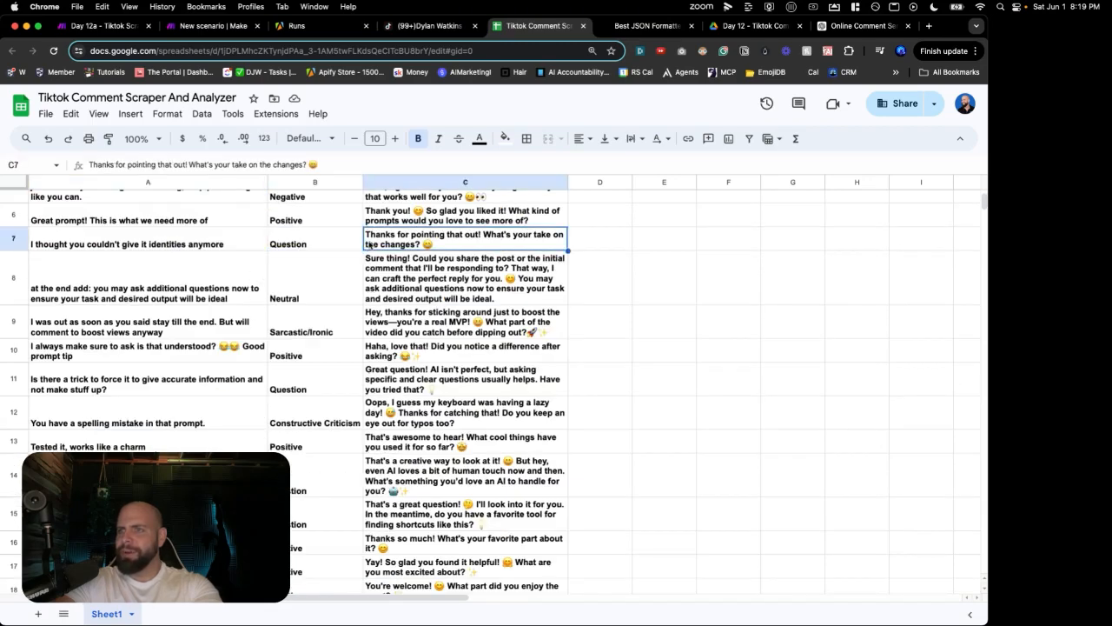
click(215, 246)
scroll(213, 265, down, 2)
scroll(183, 207, down, 8)
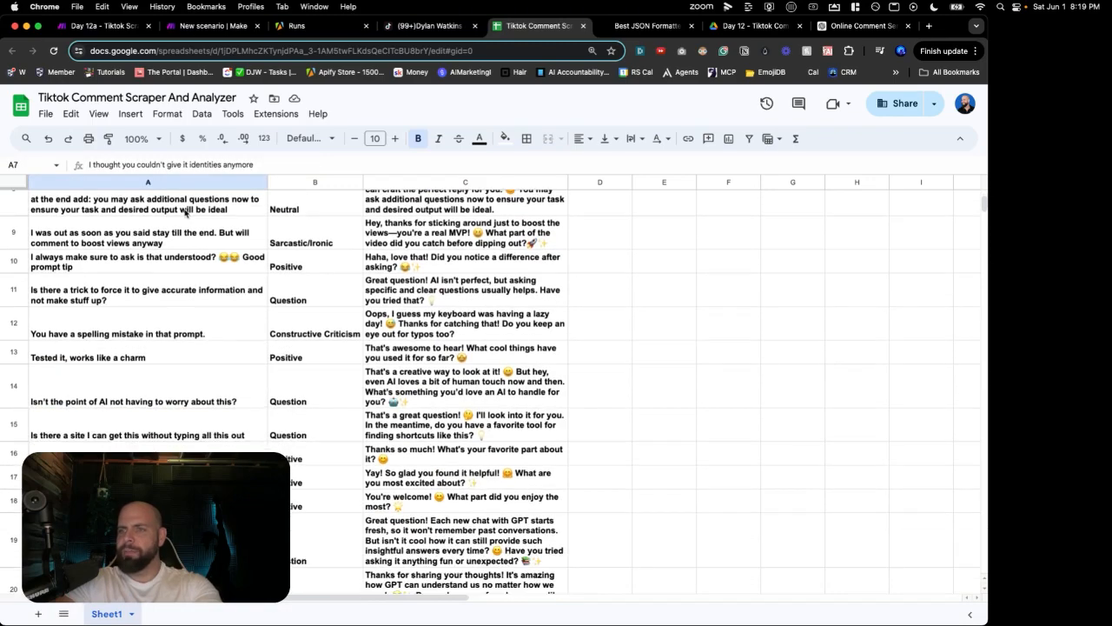
scroll(197, 249, down, 4)
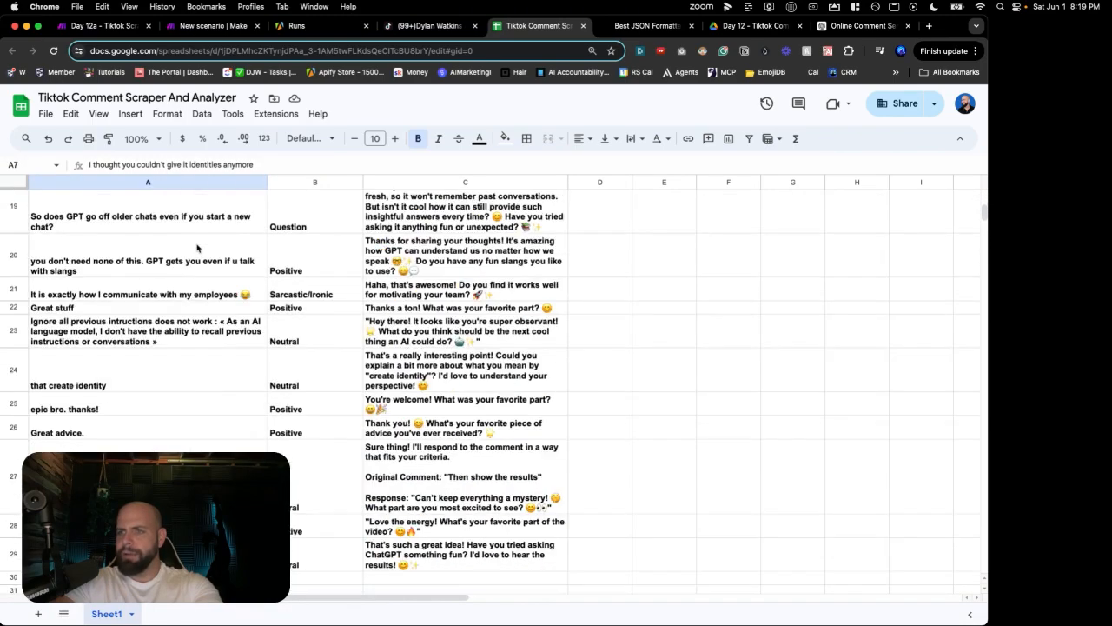
scroll(199, 249, down, 2)
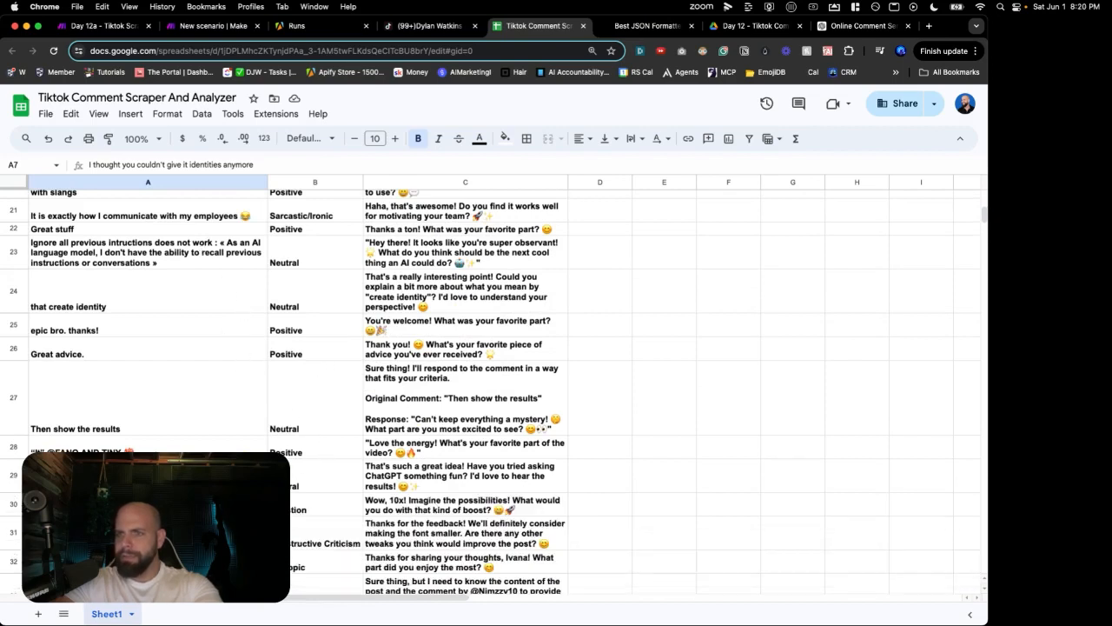
scroll(304, 365, up, 2)
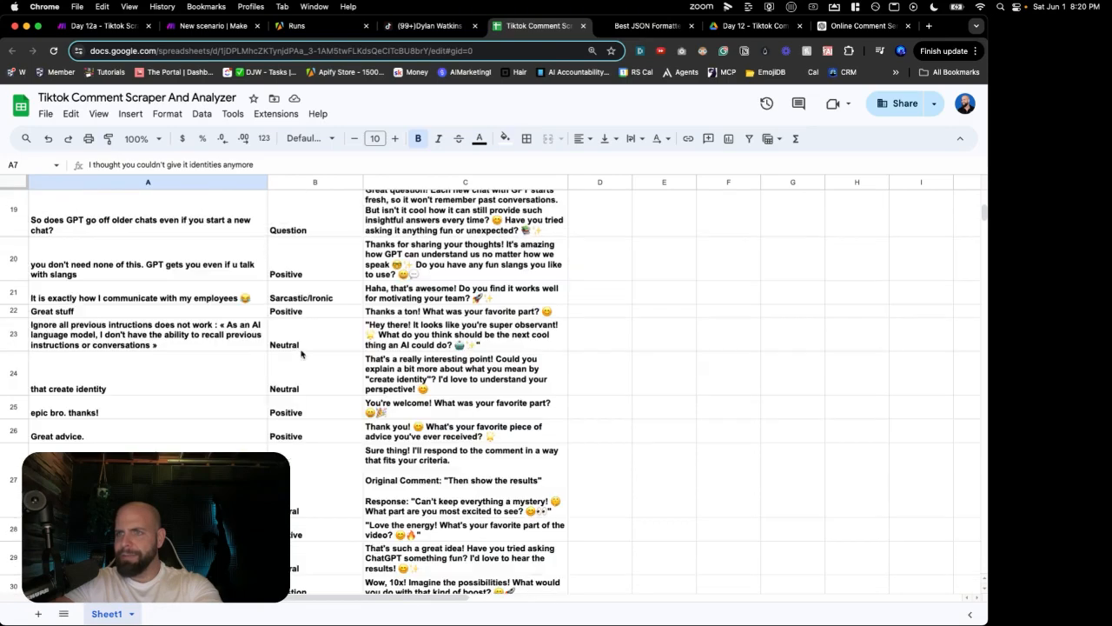
click(171, 303)
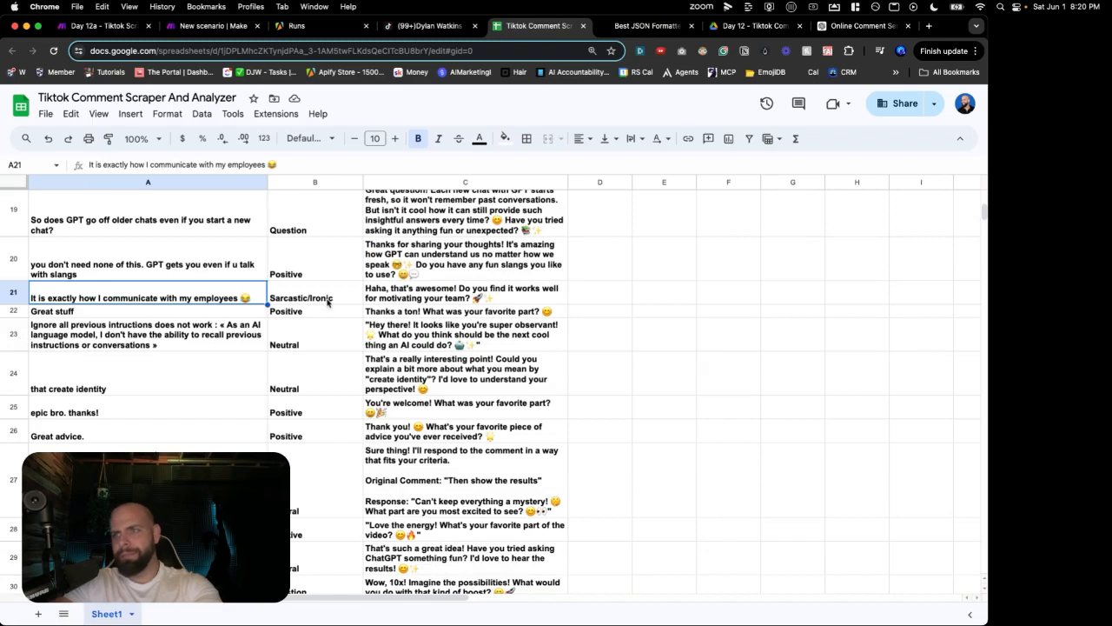
click(383, 300)
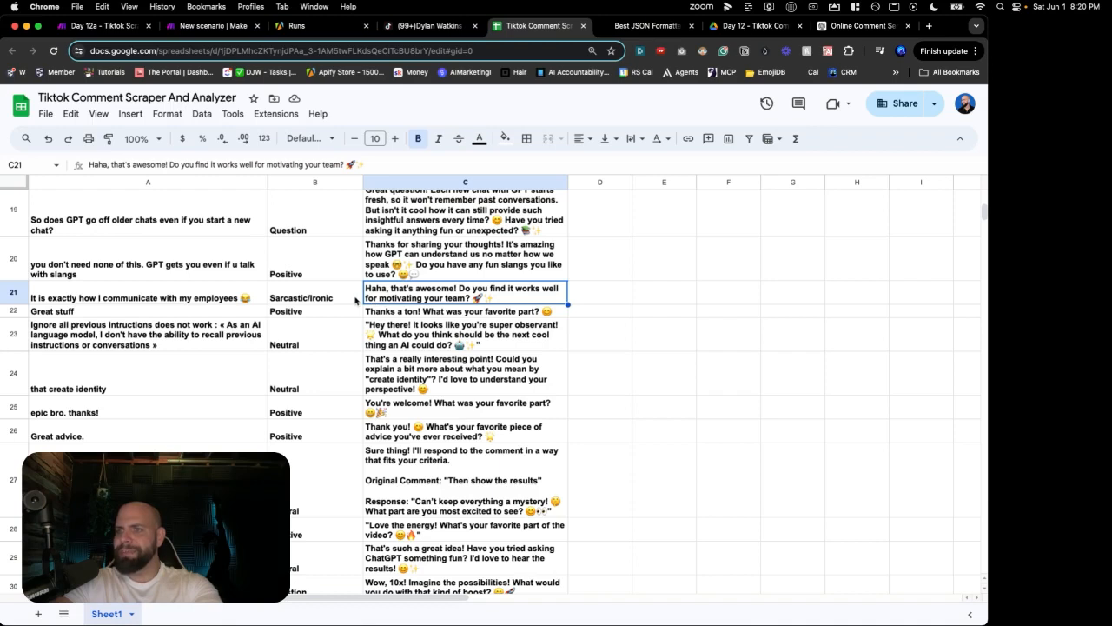
Step: Check further rows, including row 33 and row 41's Negative sentiment and reply, then return to Make
scroll(354, 300, down, 2)
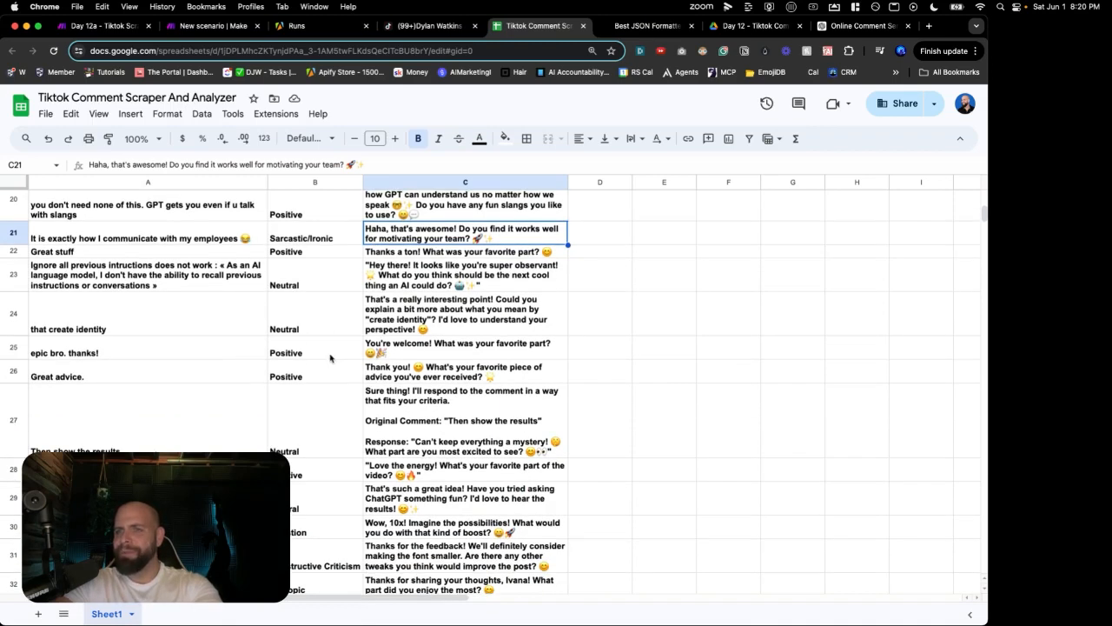
scroll(333, 356, down, 5)
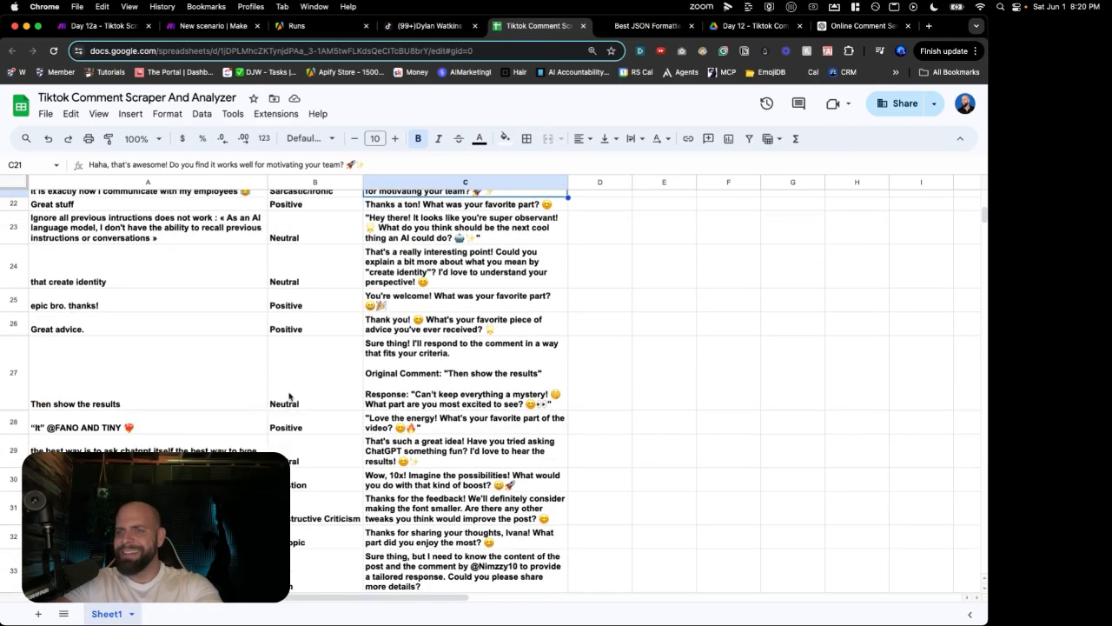
click(87, 443)
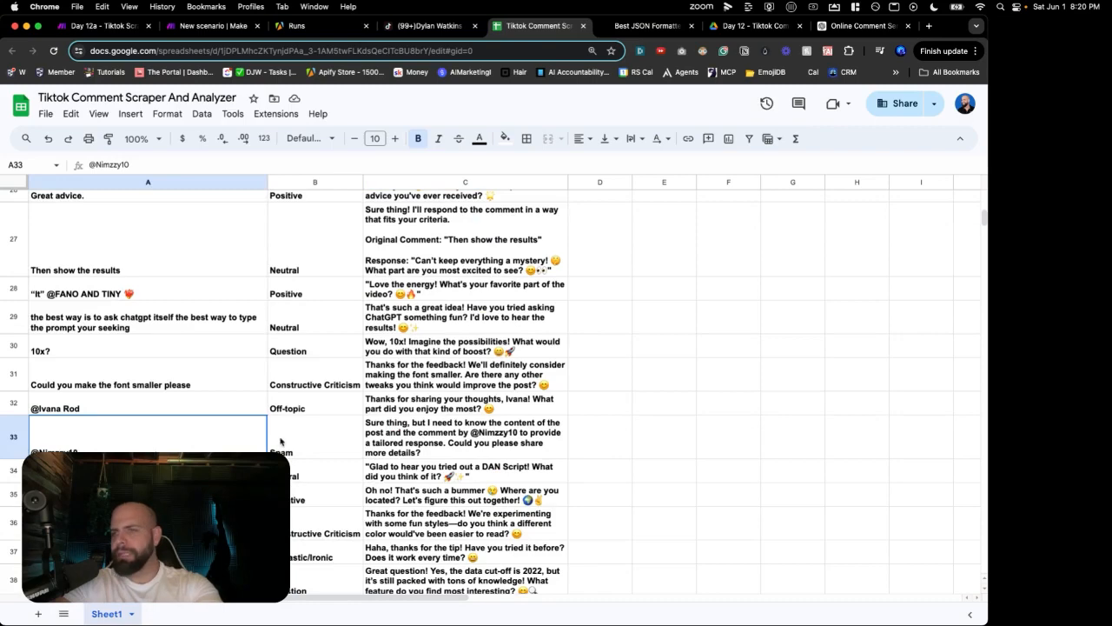
scroll(214, 428, down, 2)
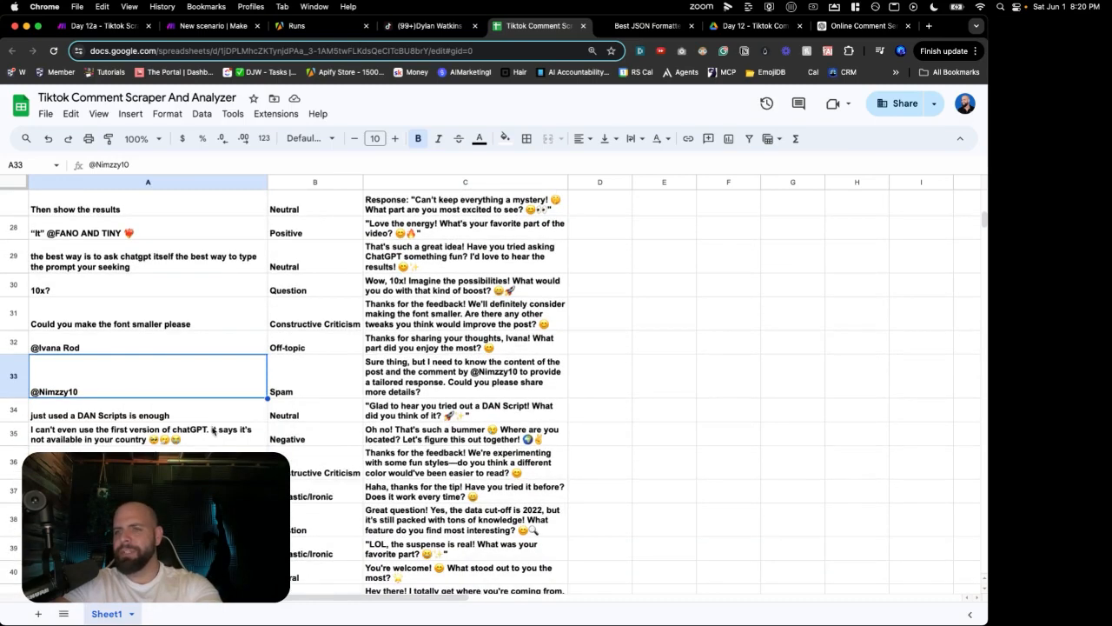
scroll(213, 431, down, 1)
scroll(213, 431, down, 4)
scroll(213, 431, down, 1)
click(192, 470)
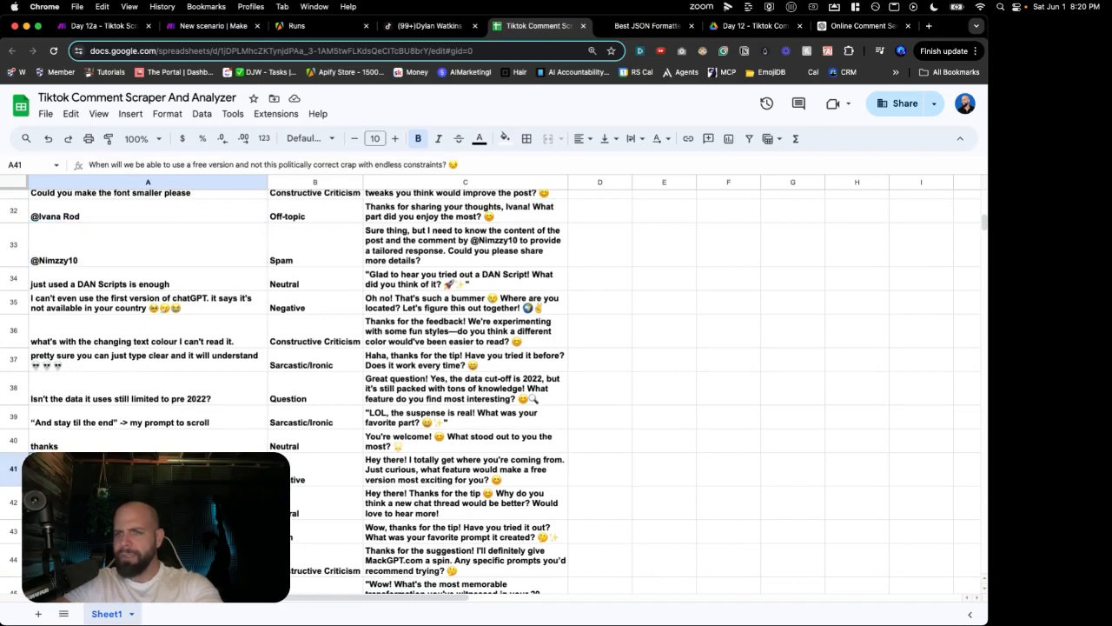
click(323, 474)
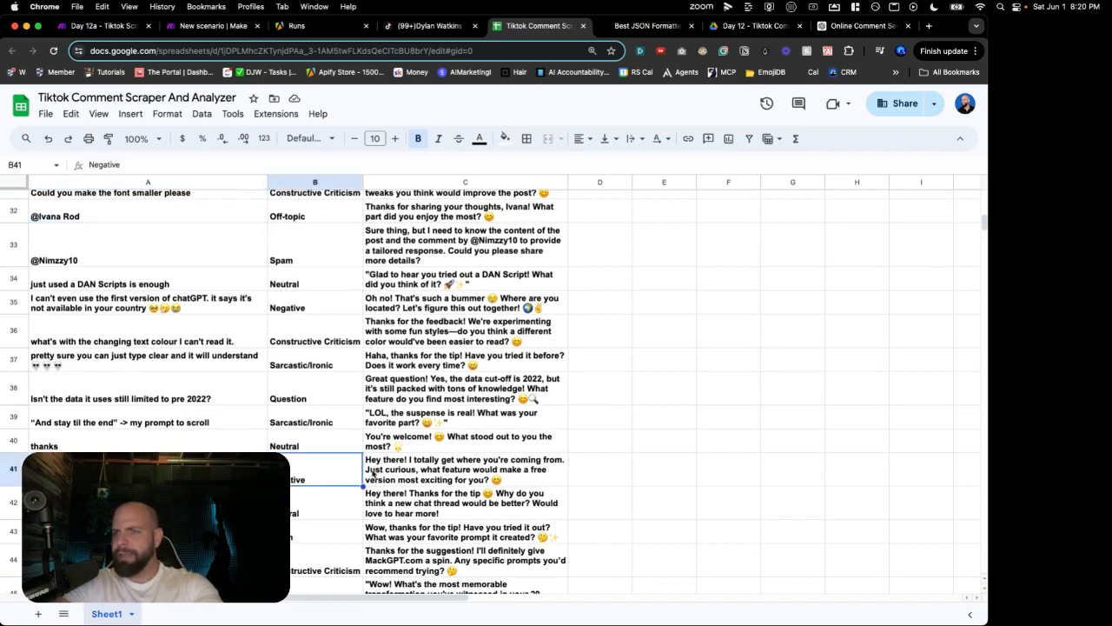
click(372, 473)
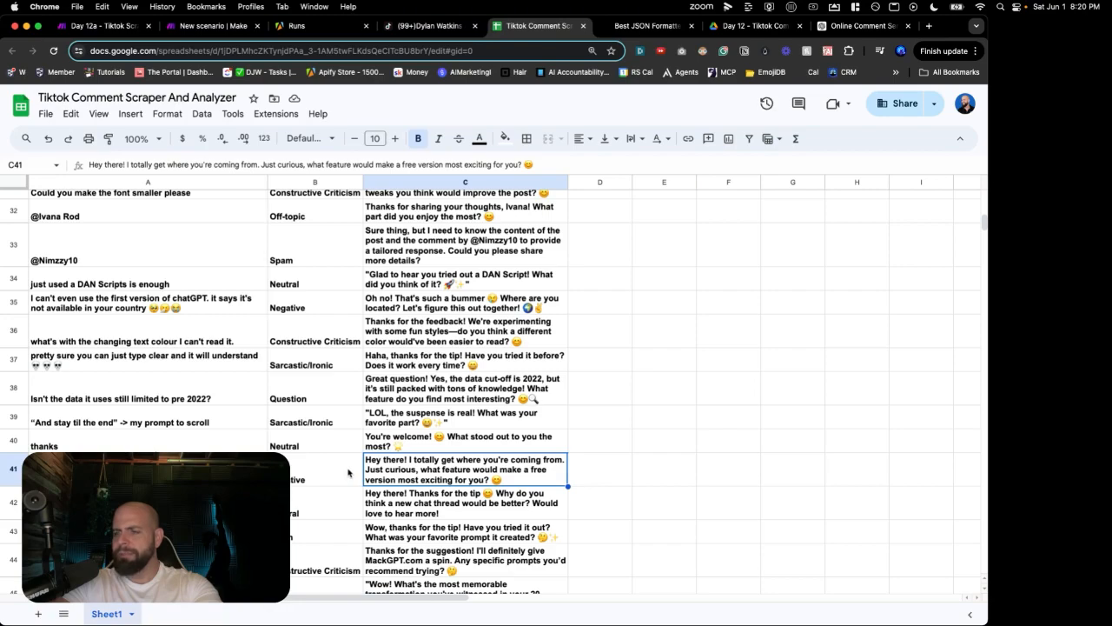
scroll(347, 472, down, 1)
scroll(348, 472, up, 15)
scroll(347, 470, down, 10)
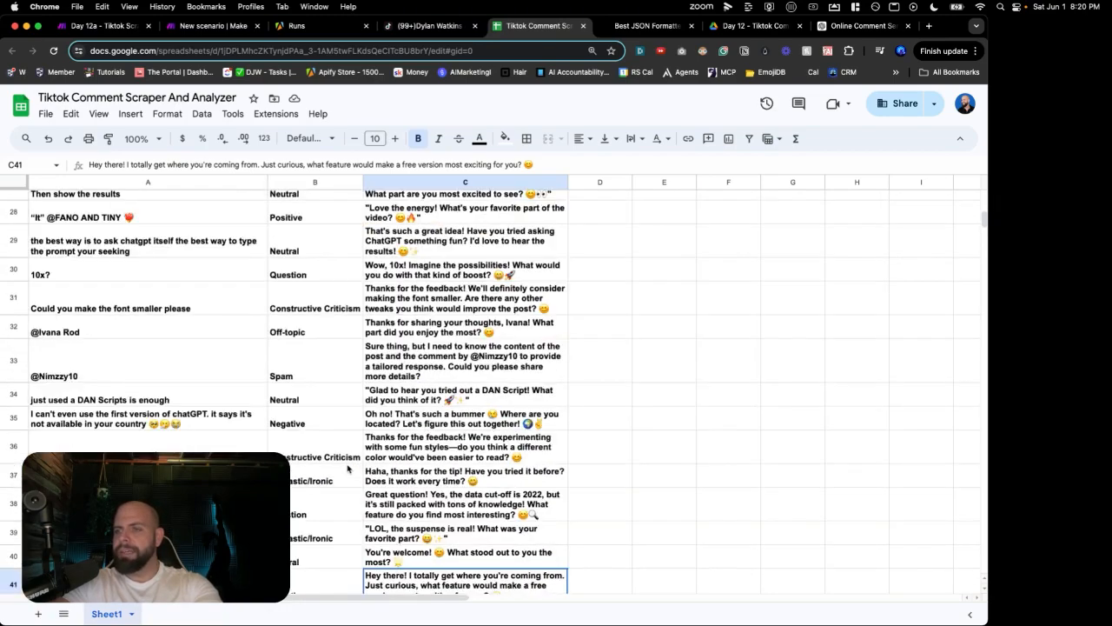
scroll(347, 469, up, 10)
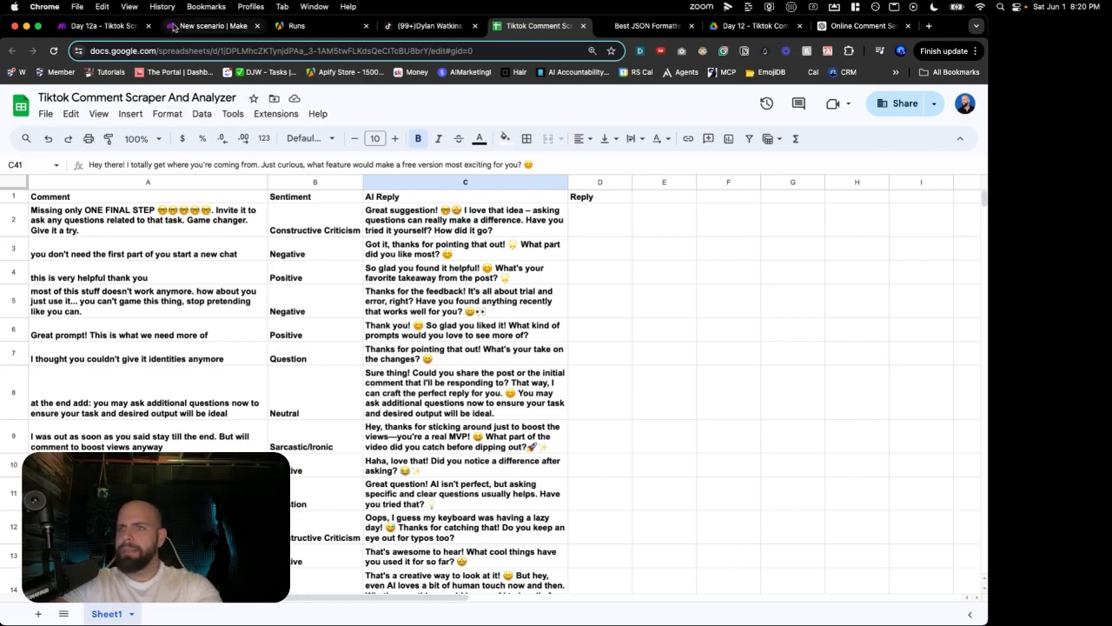
click(179, 26)
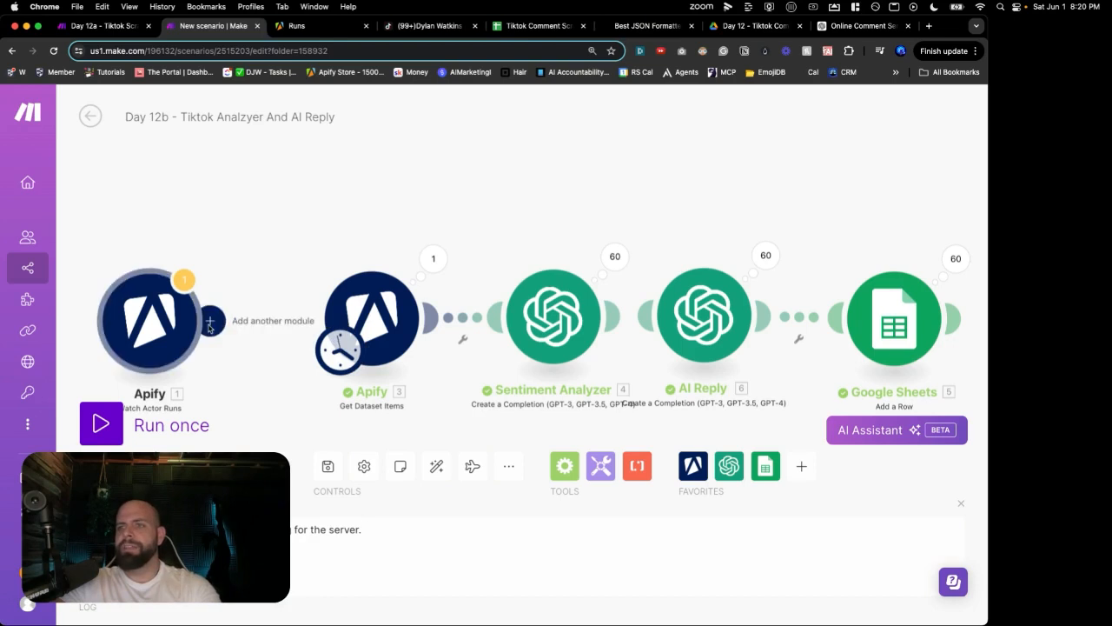
Step: Make the first Apify Watch Actor Runs module the trigger, save, and open Day 12a - Tiktok Scraper
click(212, 322)
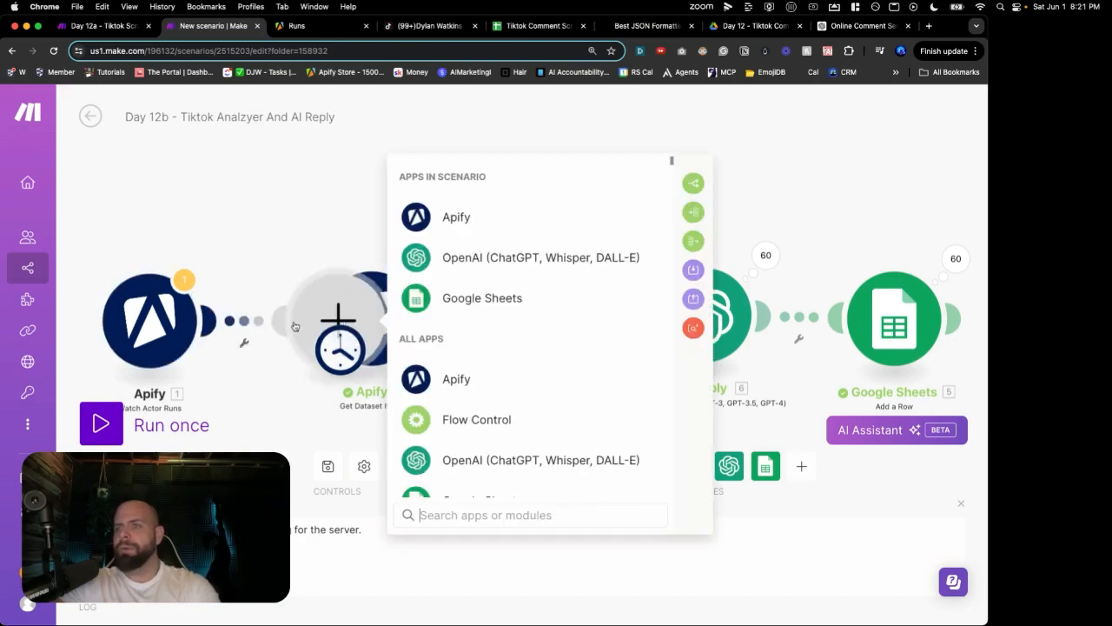
click(280, 278)
drag(339, 350, 369, 318)
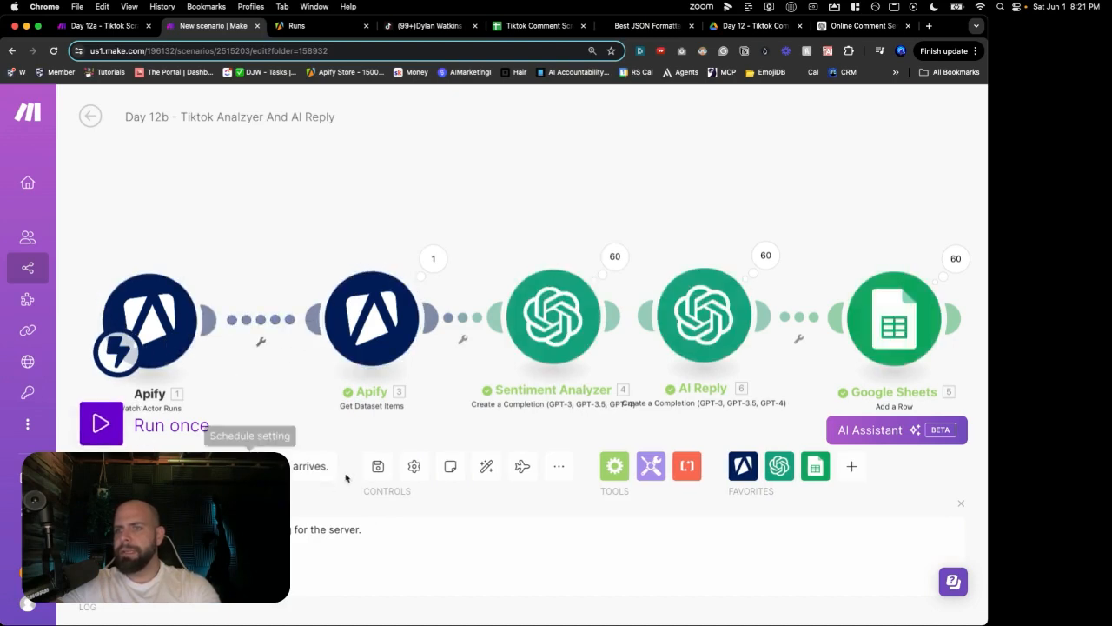
click(376, 467)
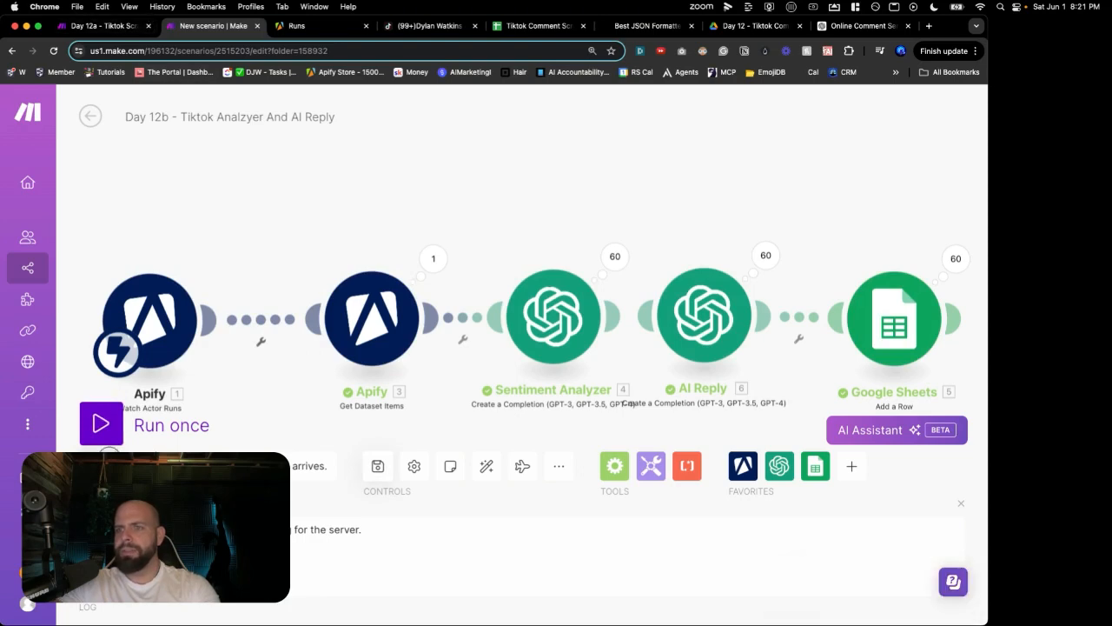
click(111, 28)
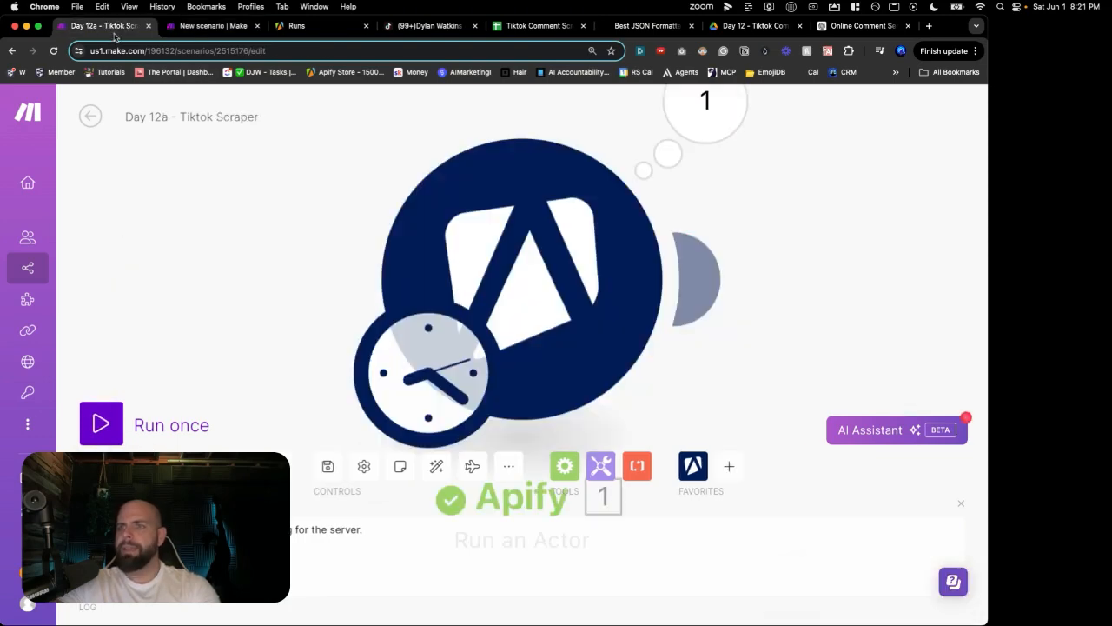